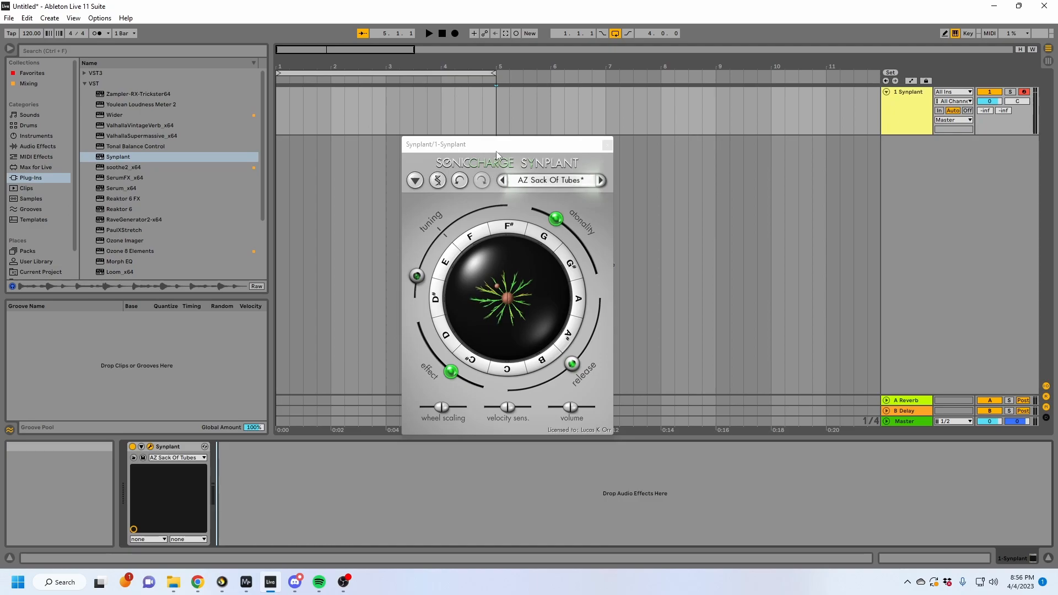
Step: Move the Synplant window aside and select the first four bars on the Synplant track
{"action": "left_click_drag", "start_coordinate": [503, 147], "coordinate": [659, 198]}
{"action": "left_click_drag", "start_coordinate": [510, 116], "coordinate": [418, 124]}
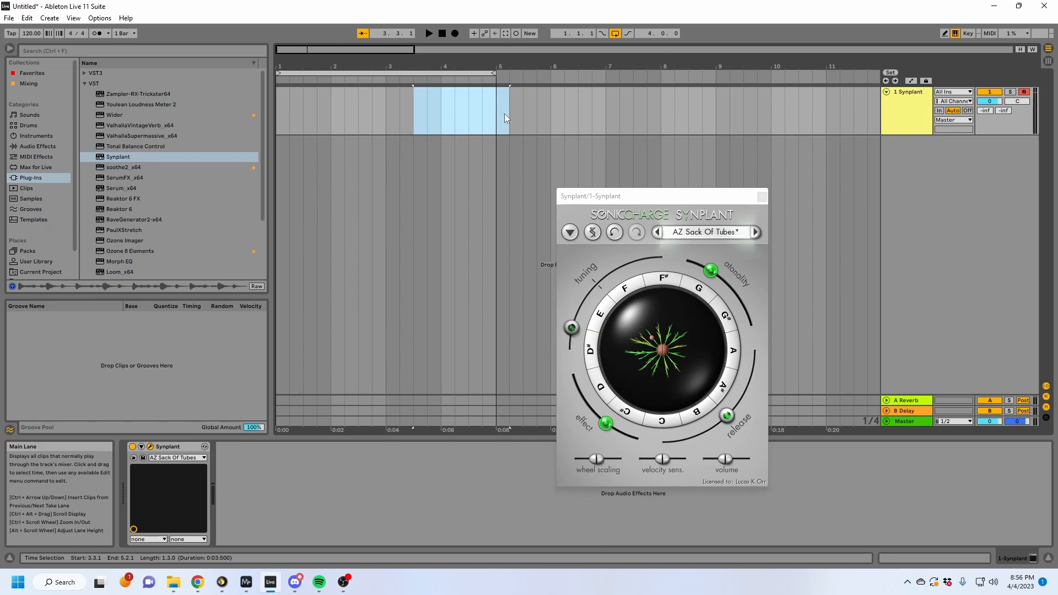
{"action": "left_click_drag", "start_coordinate": [504, 113], "coordinate": [232, 108]}
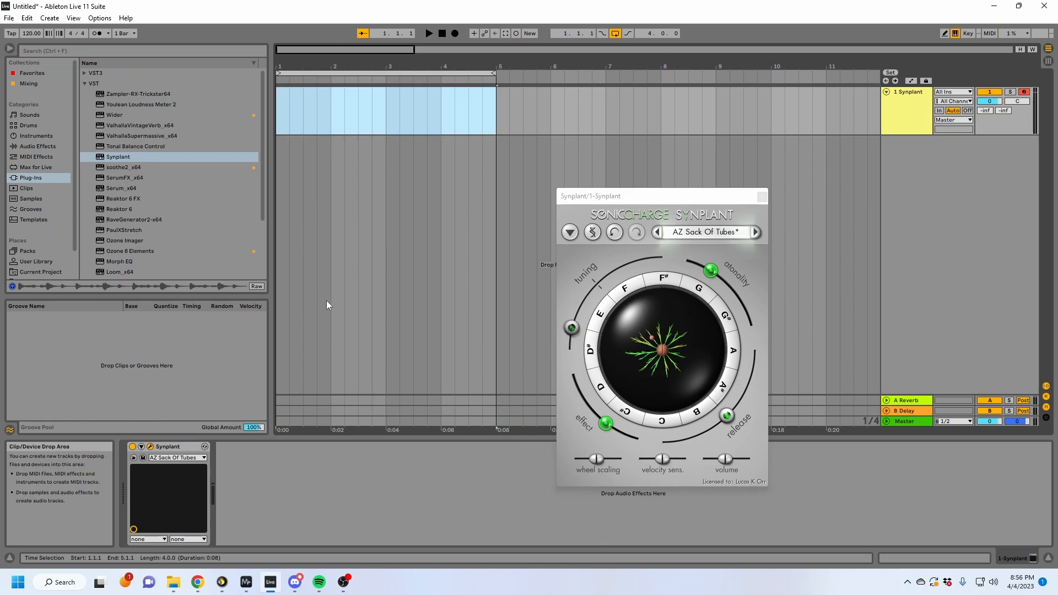
{"action": "left_click_drag", "start_coordinate": [300, 67], "coordinate": [298, 86]}
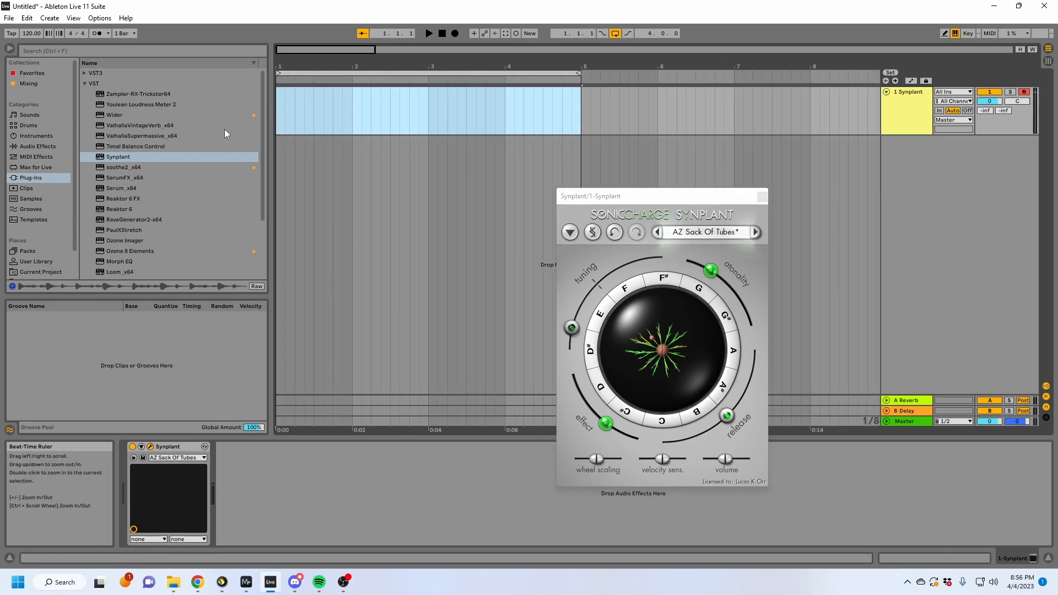
{"action": "left_click", "coordinate": [28, 145]}
{"action": "left_click", "coordinate": [40, 175]}
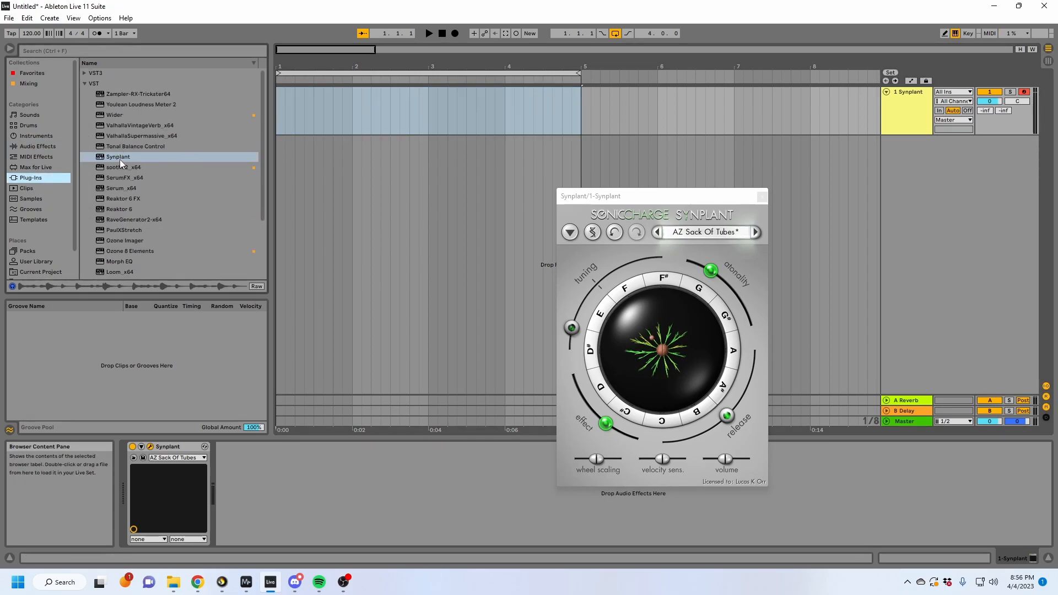
{"action": "left_click_drag", "start_coordinate": [597, 200], "coordinate": [400, 144]}
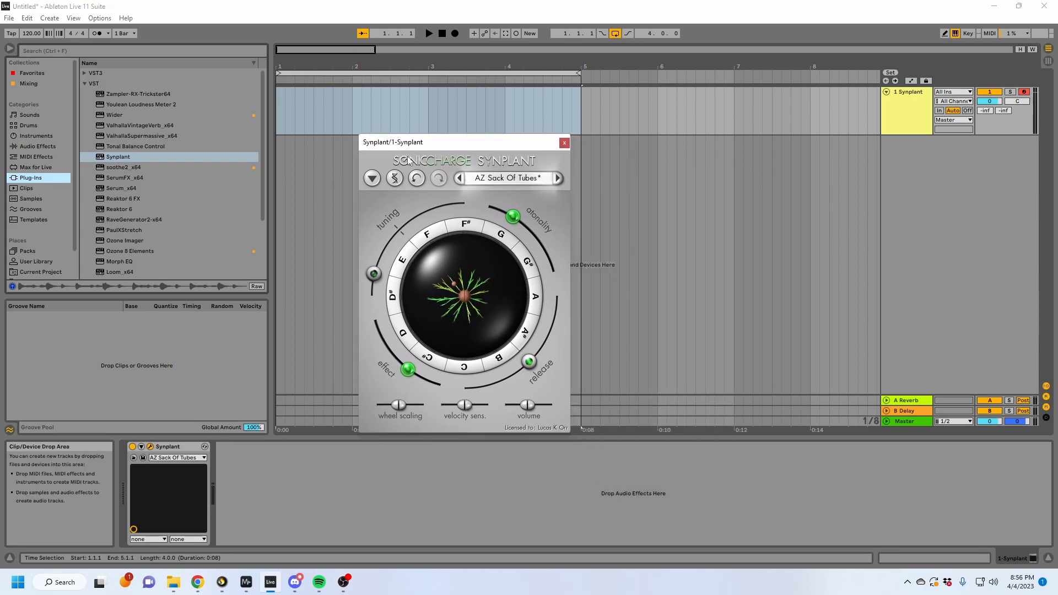
Step: Audition the Synplant seed and grow its branches from A round to F# outward to vary their sounds
{"action": "left_click", "coordinate": [483, 293]}
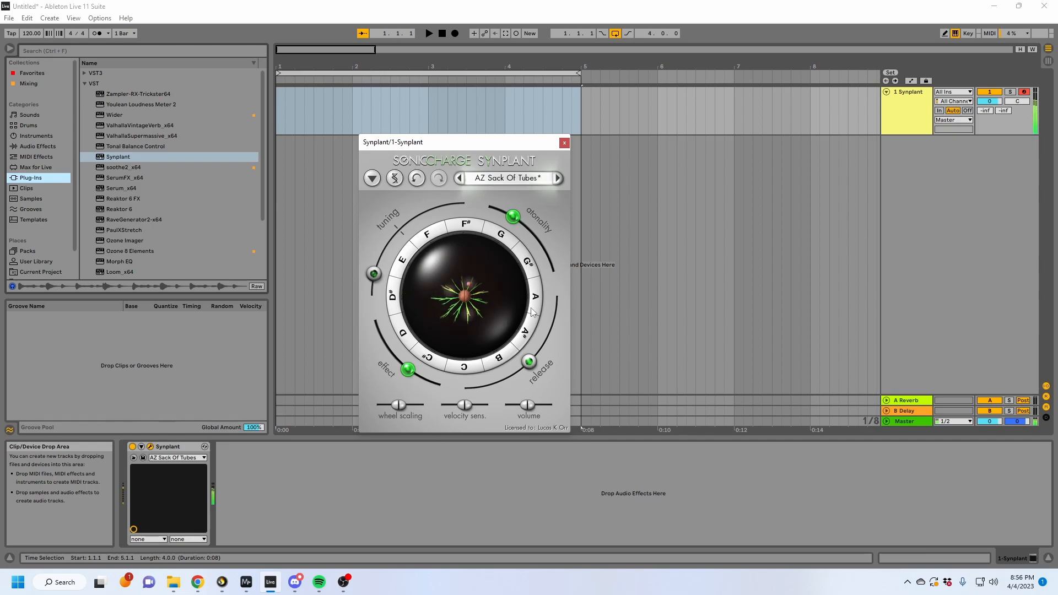
{"action": "key", "text": "x"}
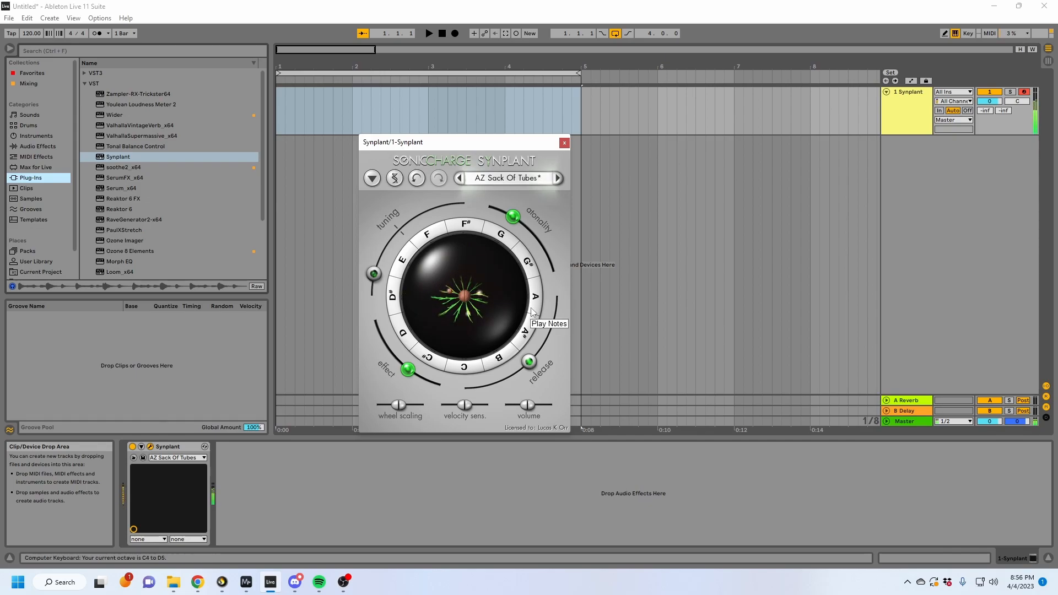
{"action": "left_click", "coordinate": [479, 295]}
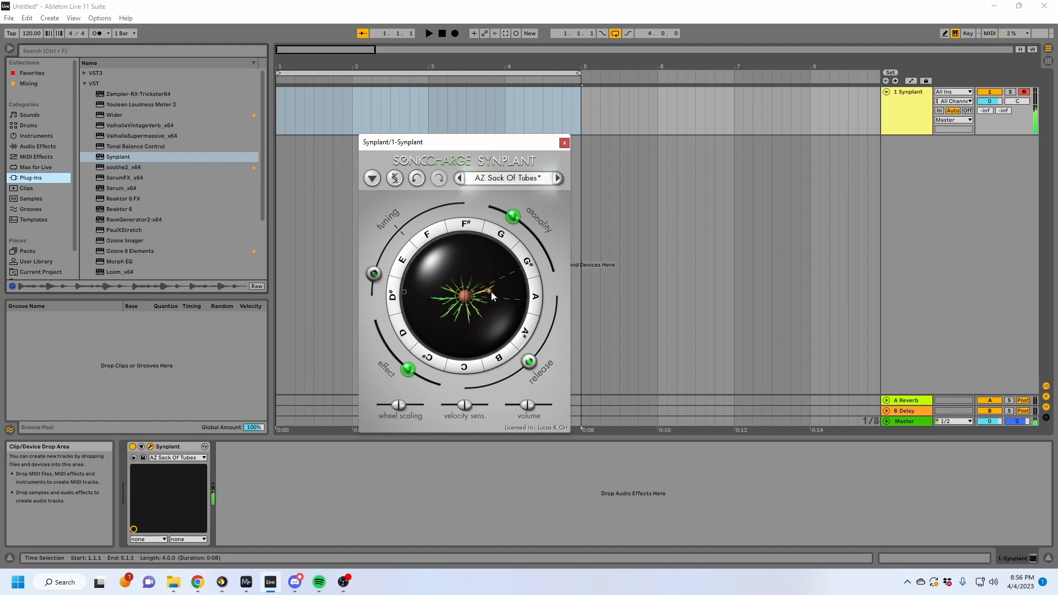
{"action": "left_click_drag", "start_coordinate": [517, 286], "coordinate": [522, 286]}
{"action": "left_click_drag", "start_coordinate": [522, 285], "coordinate": [484, 242]}
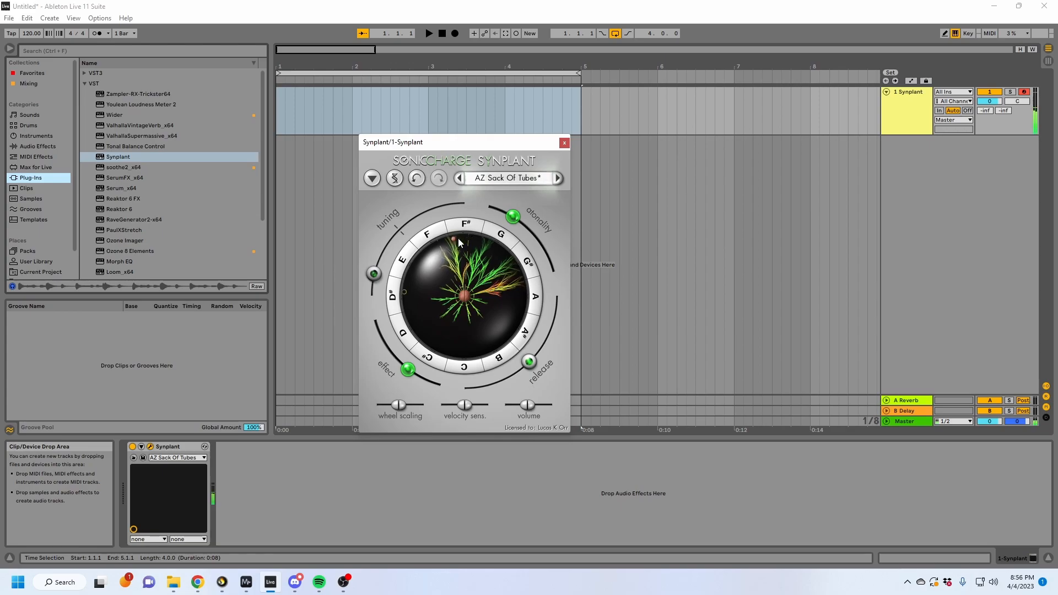
{"action": "left_click_drag", "start_coordinate": [458, 238], "coordinate": [459, 246]}
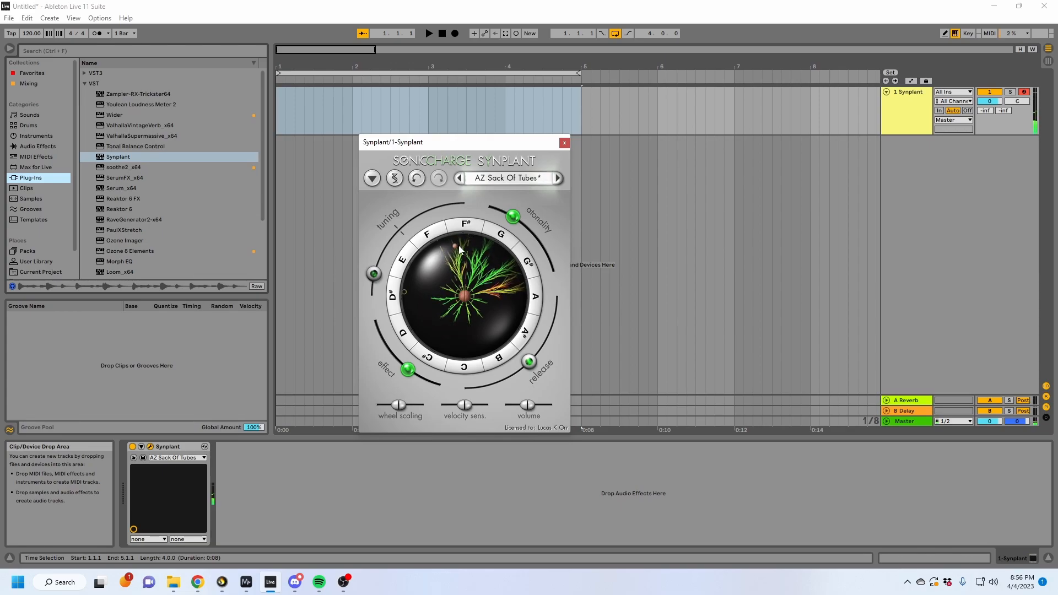
Step: Plant a new seed in Synplant and grow its branches out towards F#, F and D#
{"action": "left_click", "coordinate": [463, 293]}
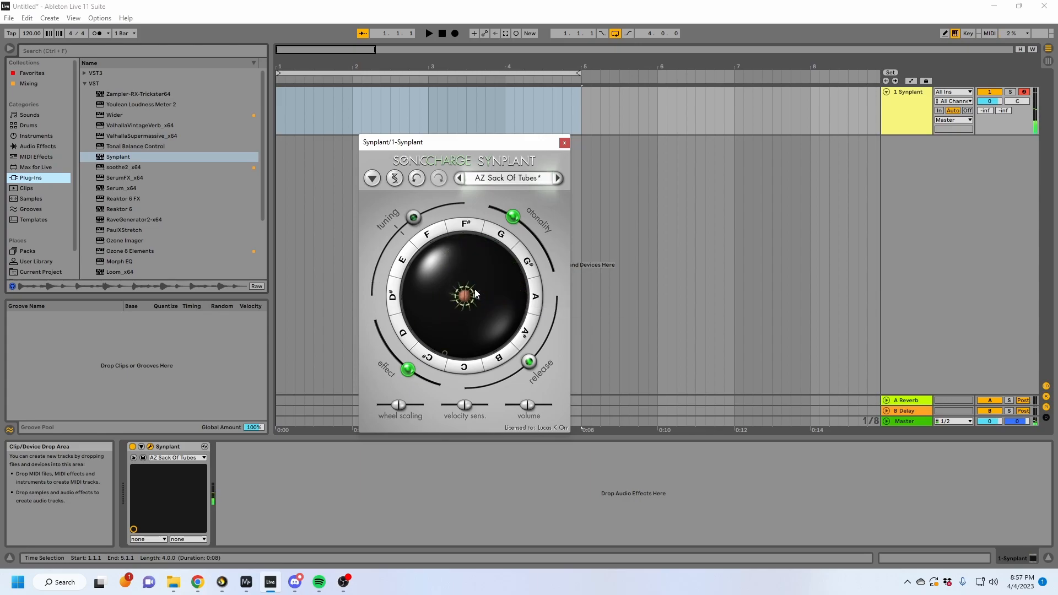
{"action": "left_click_drag", "start_coordinate": [464, 279], "coordinate": [467, 244]}
{"action": "left_click_drag", "start_coordinate": [455, 280], "coordinate": [442, 250]}
{"action": "left_click_drag", "start_coordinate": [448, 292], "coordinate": [408, 297]}
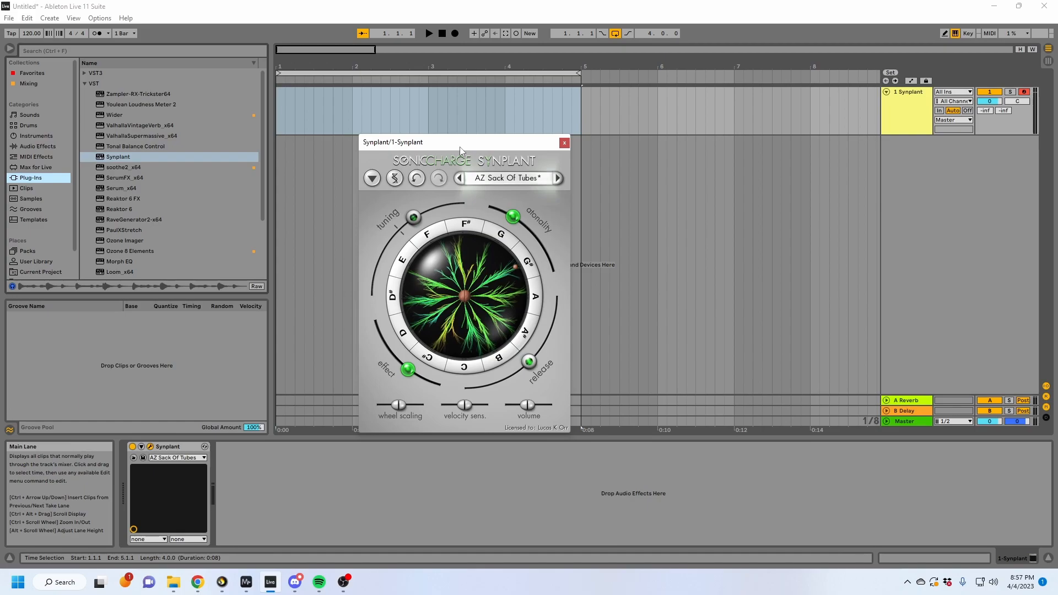
Step: Move the Synplant window clear of the track and reshape the seed's branches around F#, A, G and E
{"action": "mouse_move", "coordinate": [399, 67]}
{"action": "left_mouse_down"}
{"action": "mouse_move", "coordinate": [429, 83]}
{"action": "mouse_move", "coordinate": [388, 67]}
{"action": "mouse_move", "coordinate": [389, 78]}
{"action": "left_mouse_up"}
{"action": "left_click_drag", "start_coordinate": [409, 147], "coordinate": [589, 199]}
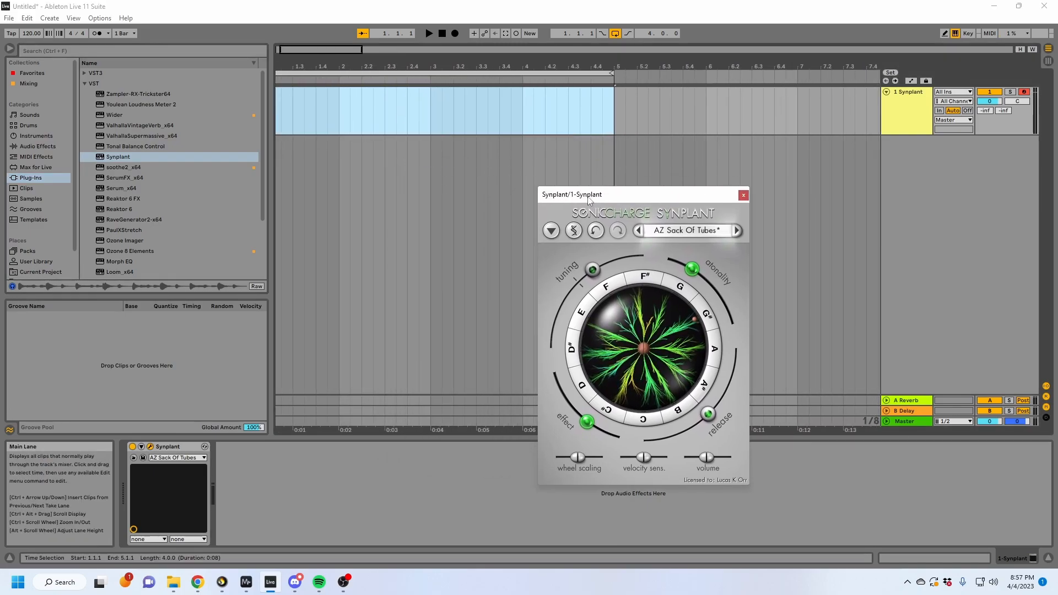
{"action": "left_click", "coordinate": [614, 111]}
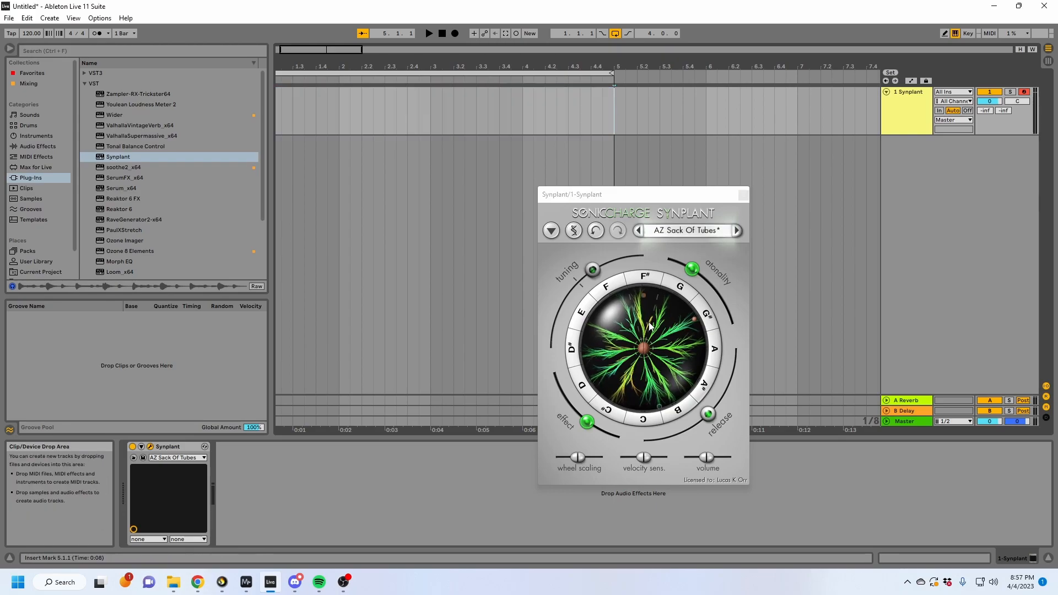
{"action": "left_click_drag", "start_coordinate": [644, 301], "coordinate": [642, 289]}
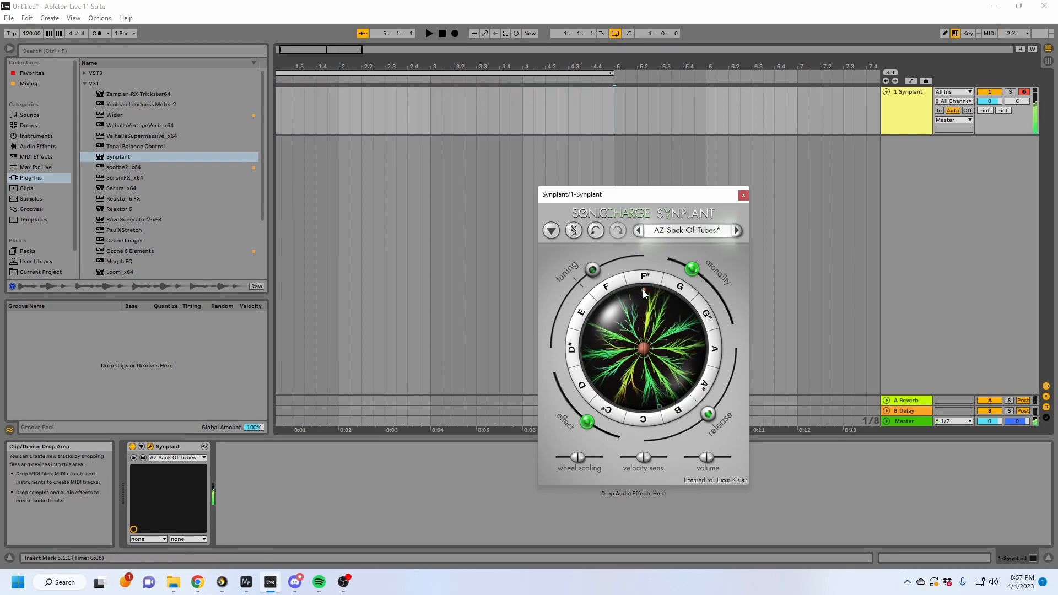
{"action": "left_click_drag", "start_coordinate": [639, 292], "coordinate": [681, 344]}
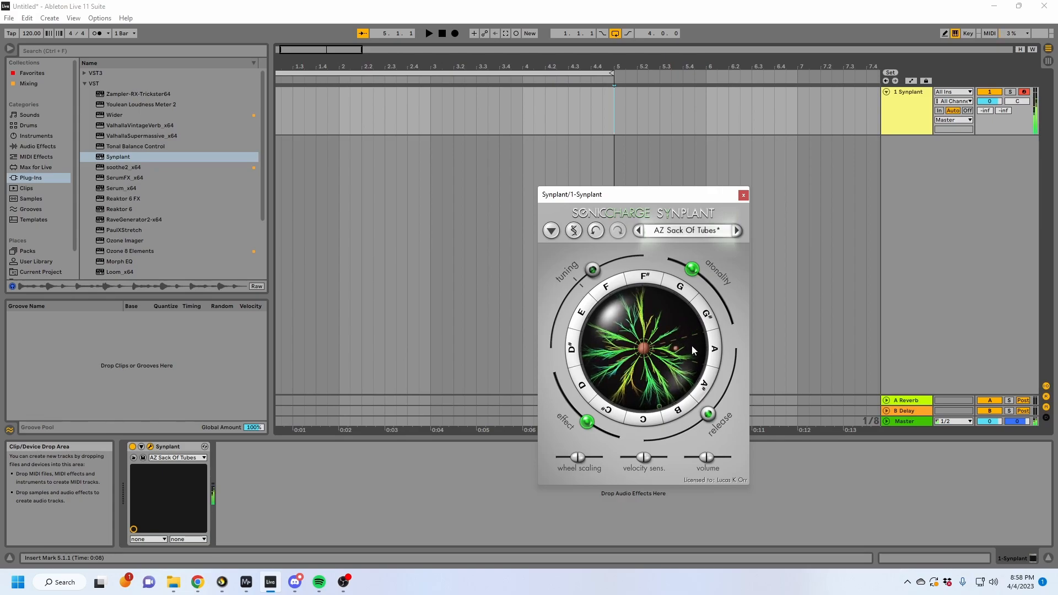
{"action": "left_click_drag", "start_coordinate": [673, 348], "coordinate": [673, 297]}
{"action": "left_click_drag", "start_coordinate": [611, 328], "coordinate": [589, 317]}
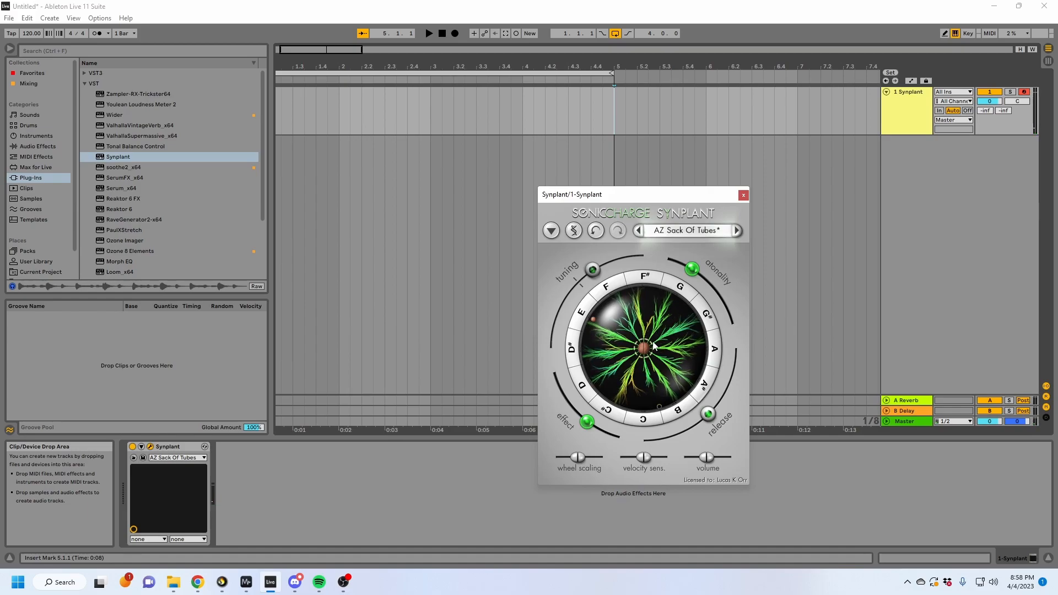
Step: Adjust the effect and release amounts of the Synplant sound
{"action": "left_click_drag", "start_coordinate": [587, 422], "coordinate": [549, 400]}
{"action": "left_click_drag", "start_coordinate": [708, 414], "coordinate": [692, 426]}
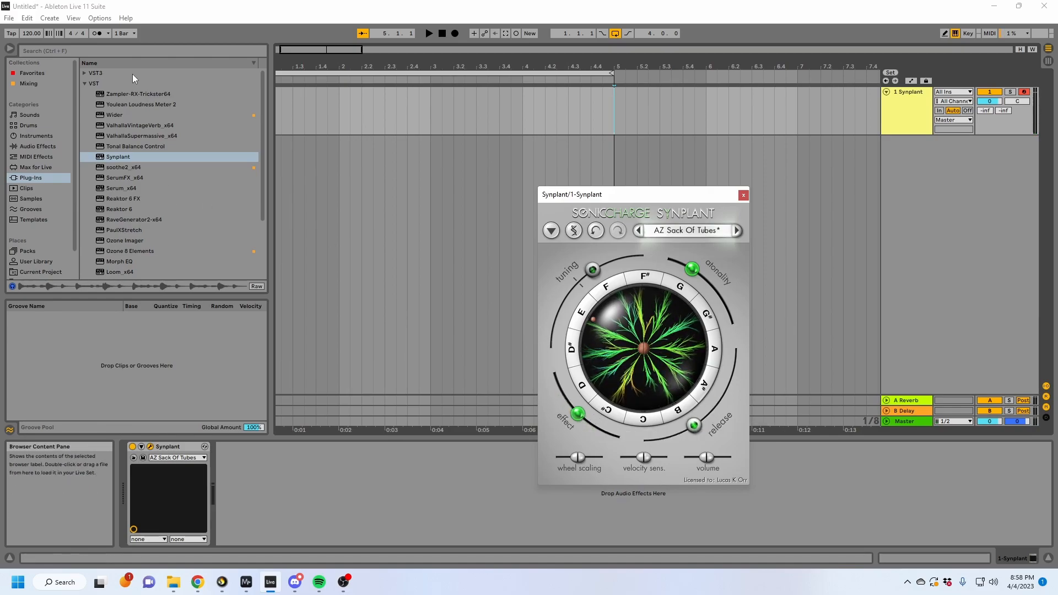
Step: Create an empty four-bar MIDI clip from bar 1 to bar 5 on the Synplant track
{"action": "left_click", "coordinate": [110, 54]}
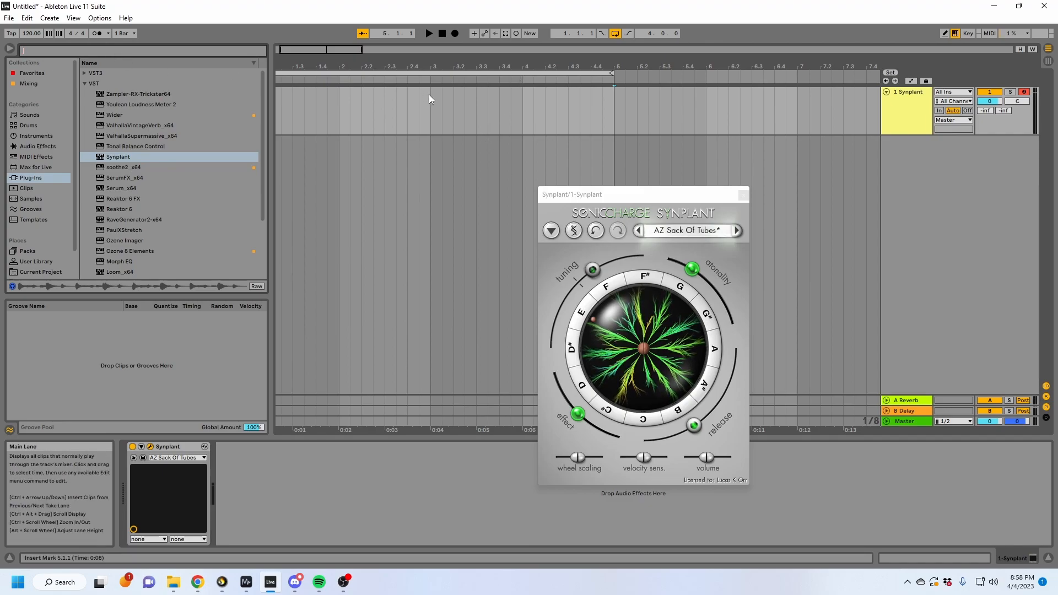
{"action": "left_click_drag", "start_coordinate": [617, 107], "coordinate": [160, 118]}
{"action": "key", "text": "ctrl+shift+m"}
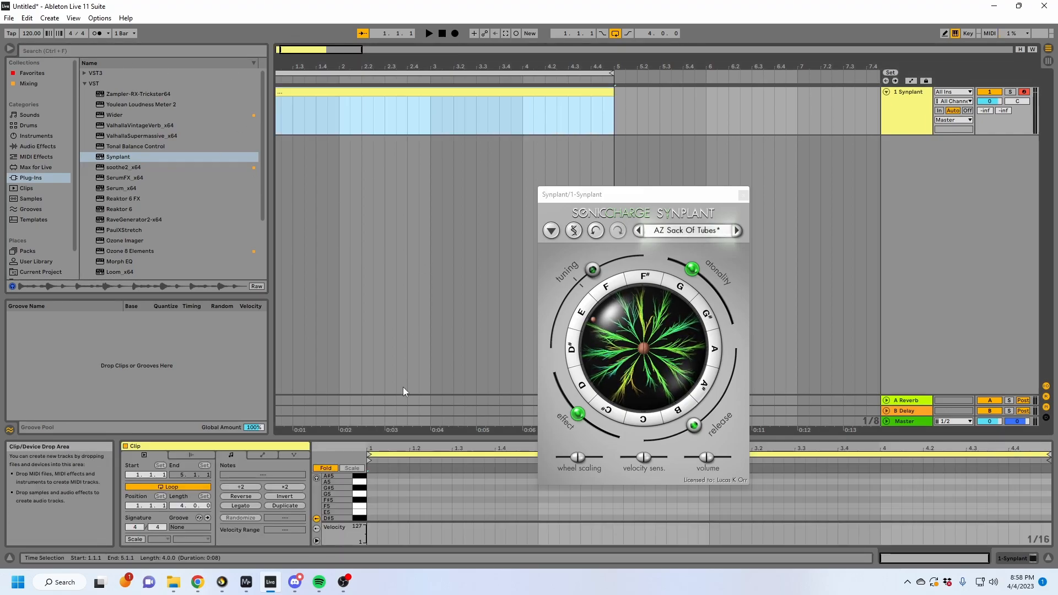
Step: Enlarge the unfolded note editor and draw 1/16 notes A1, B1, C2, D2, E2, F2, G2 and A2 at the clip's start
{"action": "left_click", "coordinate": [326, 467]}
{"action": "left_click_drag", "start_coordinate": [375, 438], "coordinate": [376, 249]}
{"action": "key", "text": "b"}
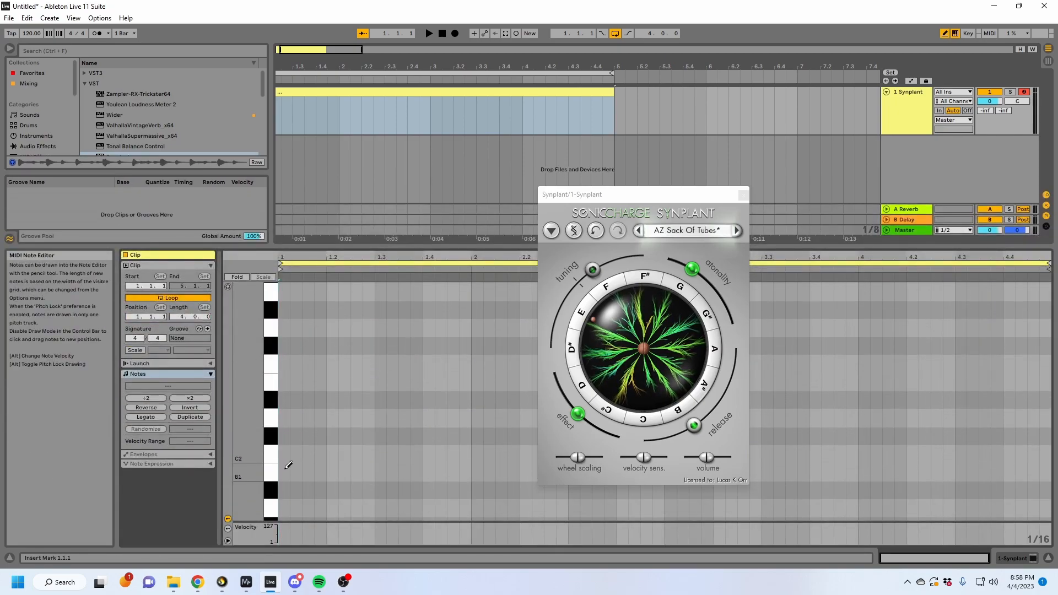
{"action": "scroll", "coordinate": [289, 464], "scroll_direction": "down", "scroll_amount": 4}
{"action": "left_click", "coordinate": [287, 464]}
{"action": "left_click", "coordinate": [287, 428]}
{"action": "left_click", "coordinate": [286, 410]}
{"action": "scroll", "coordinate": [286, 410], "scroll_direction": "up", "scroll_amount": 3}
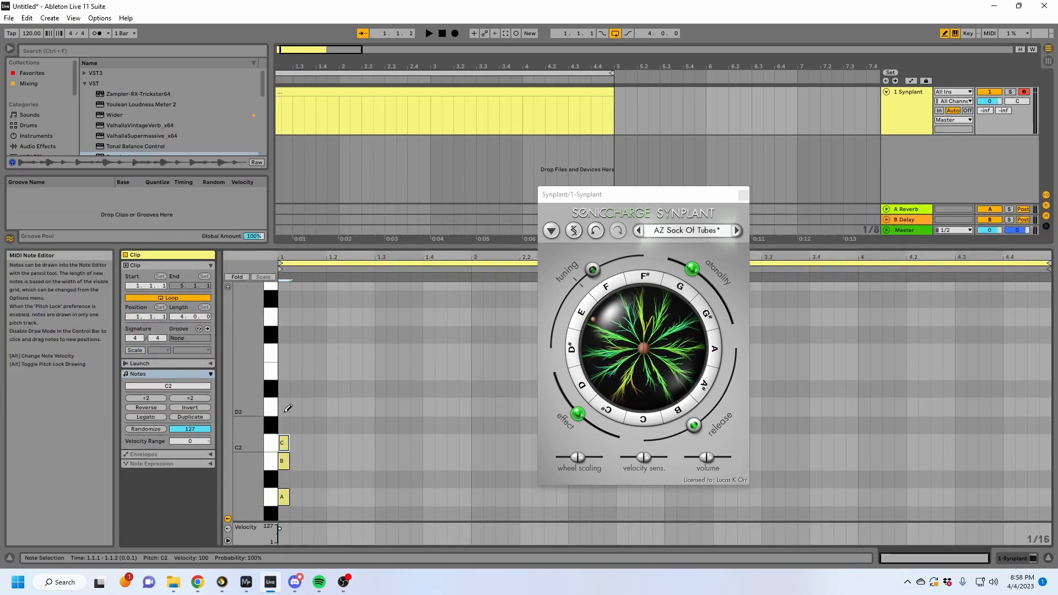
{"action": "left_click", "coordinate": [287, 409]}
{"action": "scroll", "coordinate": [287, 409], "scroll_direction": "up", "scroll_amount": 1}
{"action": "left_click", "coordinate": [287, 392]}
{"action": "left_click", "coordinate": [287, 375]}
{"action": "left_click", "coordinate": [287, 338]}
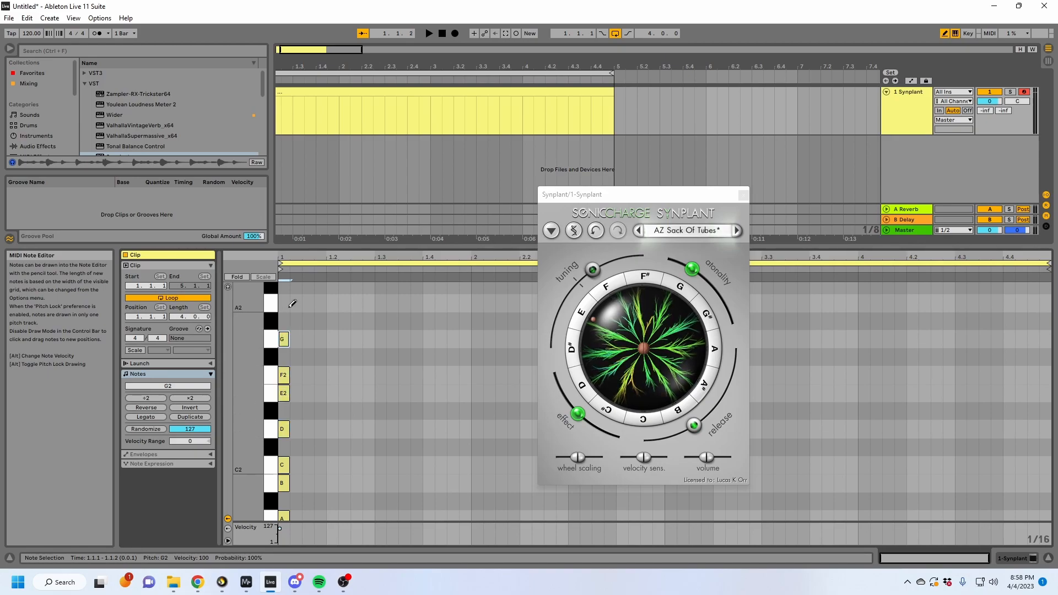
{"action": "left_click", "coordinate": [289, 306]}
{"action": "scroll", "coordinate": [309, 355], "scroll_direction": "down", "scroll_amount": 3}
{"action": "key", "text": "b"}
Step: Transpose all the notes to the F1–F2 range and extend them with Legato to fill the clip
{"action": "key", "text": "ctrl+a"}
{"action": "scroll", "coordinate": [294, 496], "scroll_direction": "up", "scroll_amount": 1}
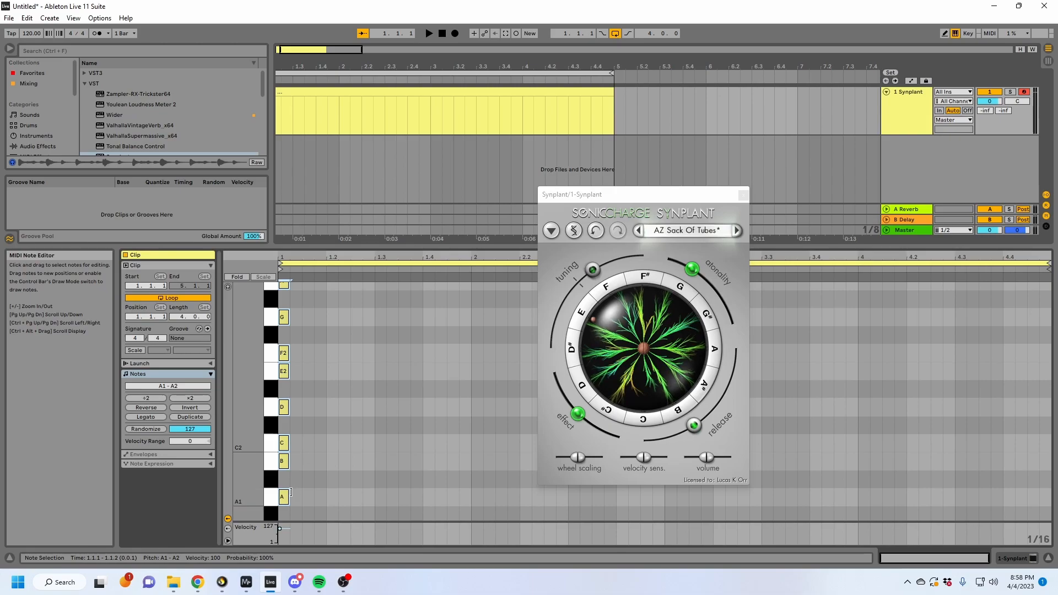
{"action": "scroll", "coordinate": [303, 417], "scroll_direction": "up", "scroll_amount": 1}
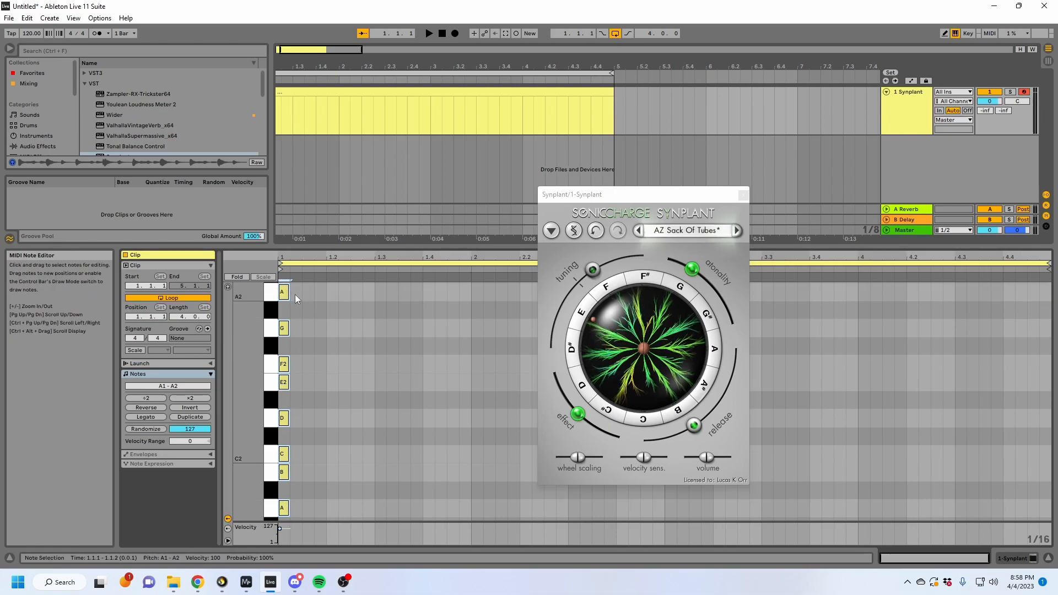
{"action": "scroll", "coordinate": [336, 386], "scroll_direction": "down", "scroll_amount": 2}
{"action": "left_click_drag", "start_coordinate": [285, 428], "coordinate": [287, 475]}
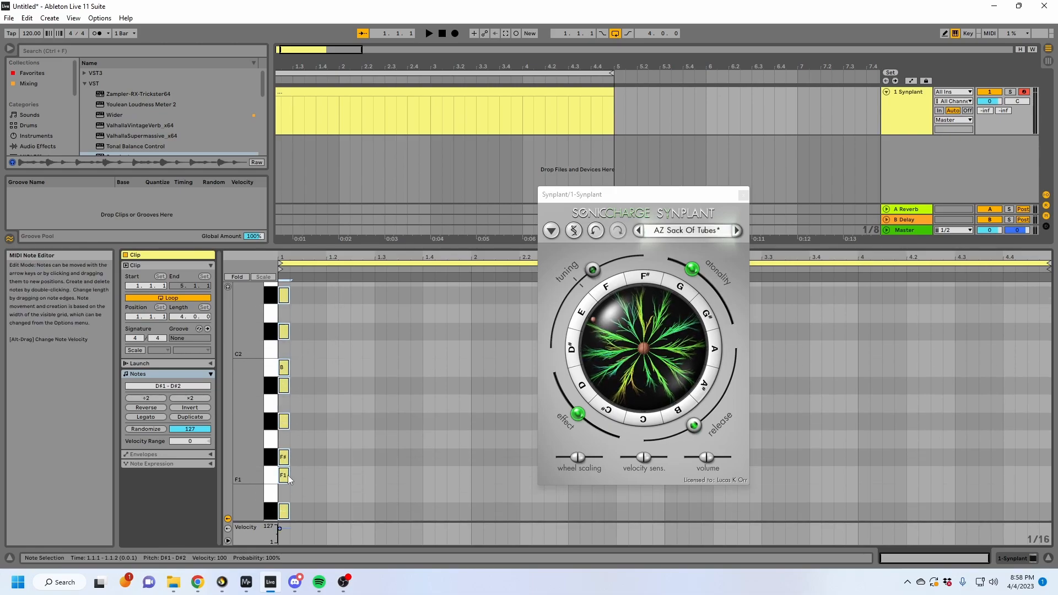
{"action": "key", "text": "Up"}
{"action": "key", "text": "Up"}
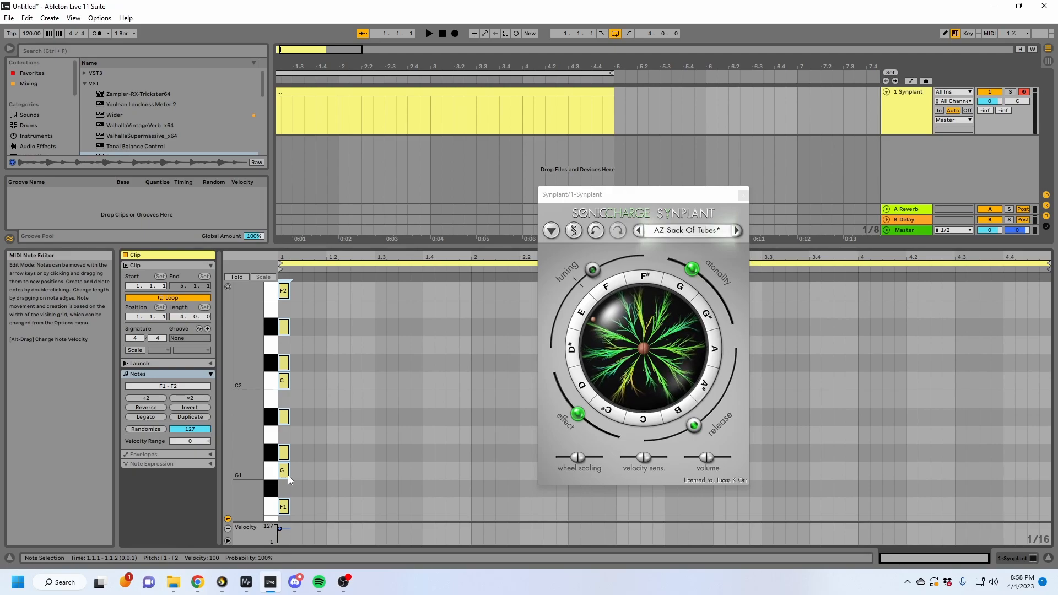
{"action": "left_click", "coordinate": [146, 417]}
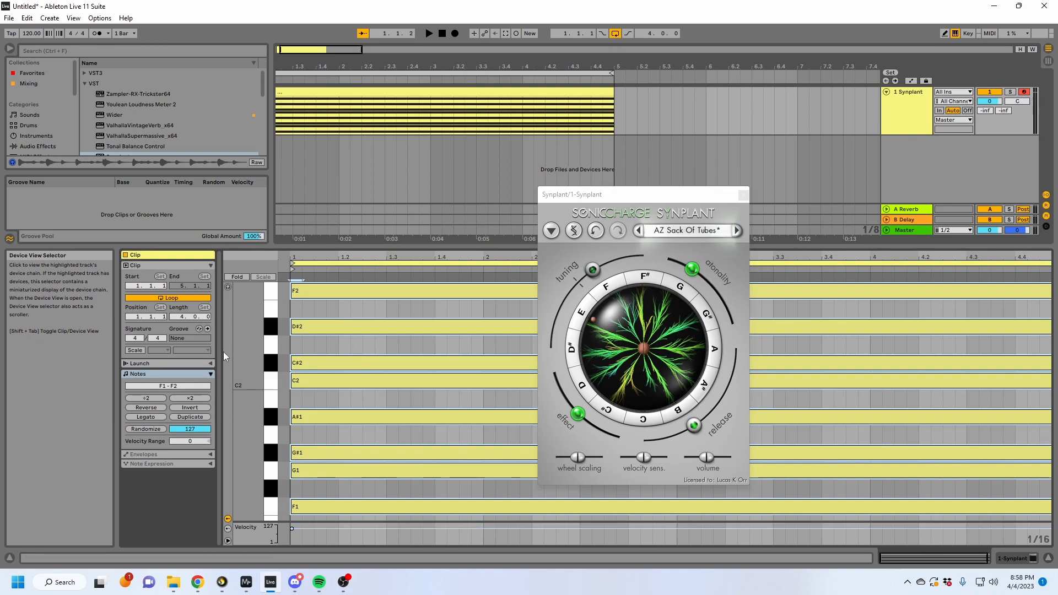
Step: Add the Arpeggiator MIDI effect to the Synplant track's device chain
{"action": "left_click", "coordinate": [1006, 556]}
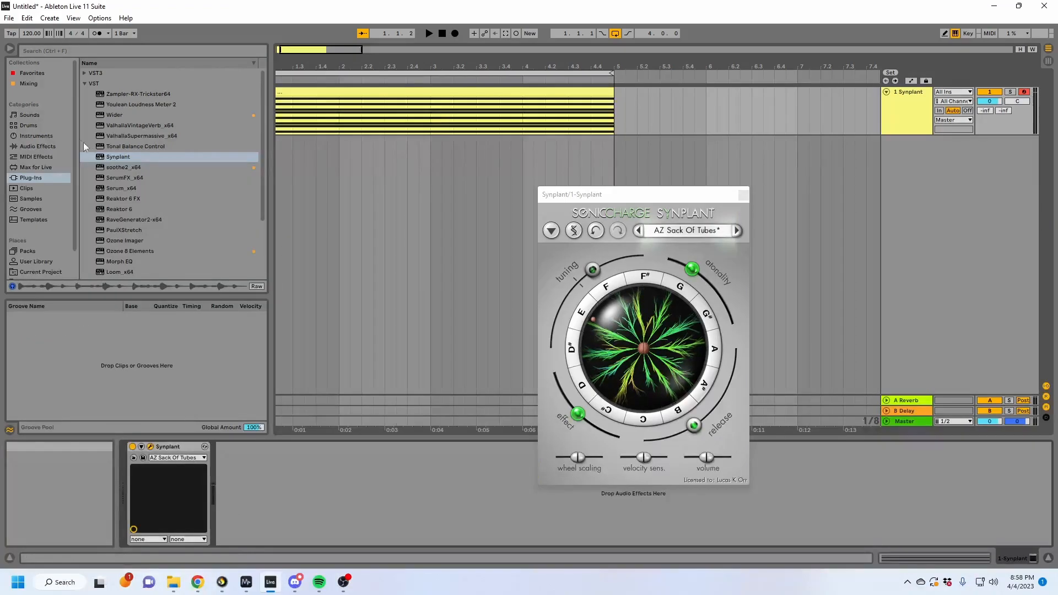
{"action": "left_click", "coordinate": [34, 157]}
{"action": "double_click", "coordinate": [110, 219]}
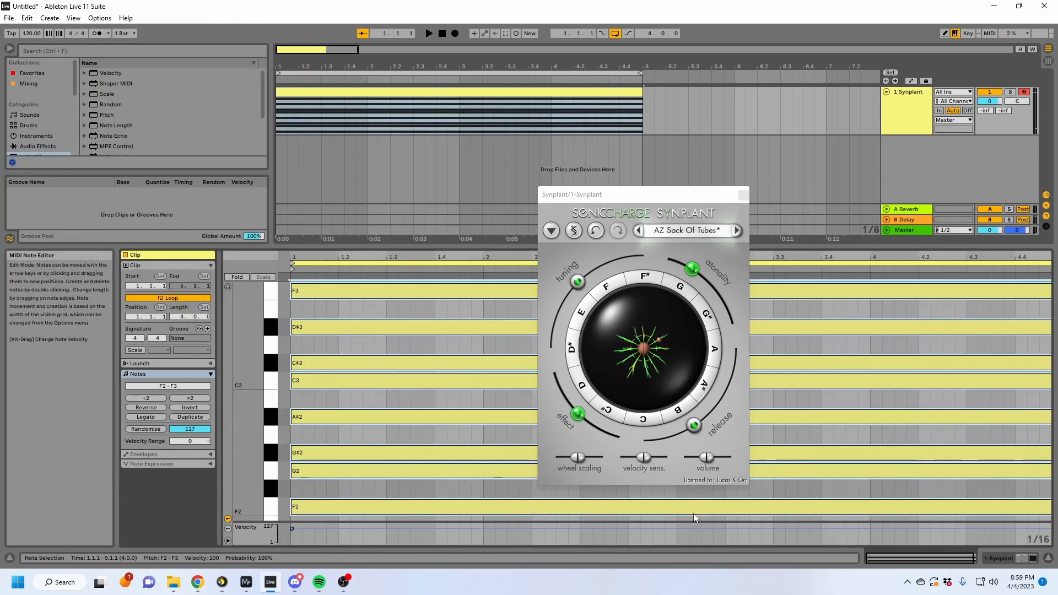
Step: Play the clip and set the Arpeggiator's style to Random
{"action": "key", "text": "space"}
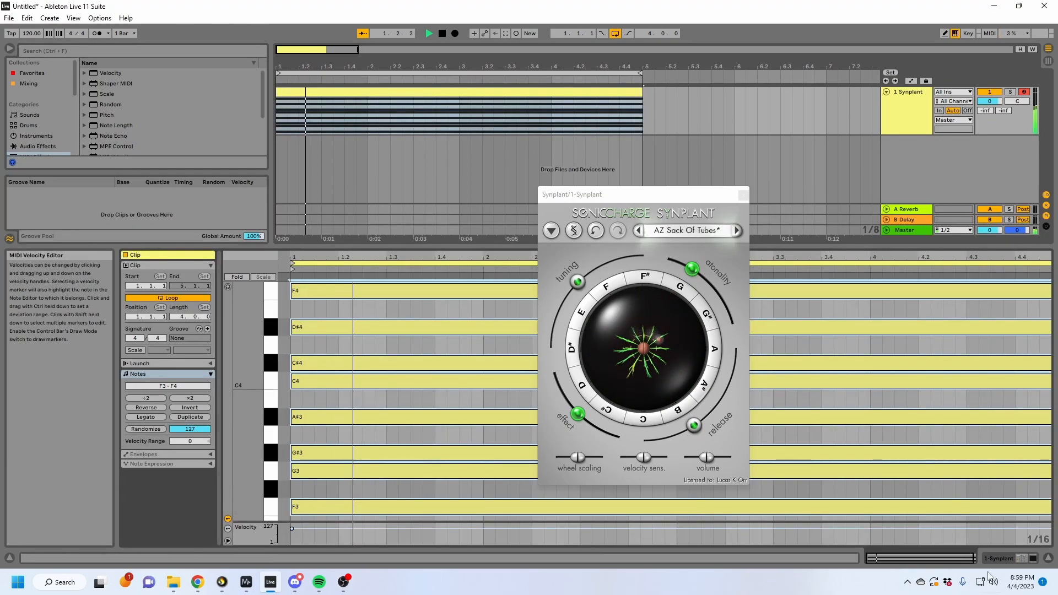
{"action": "left_click", "coordinate": [1032, 558]}
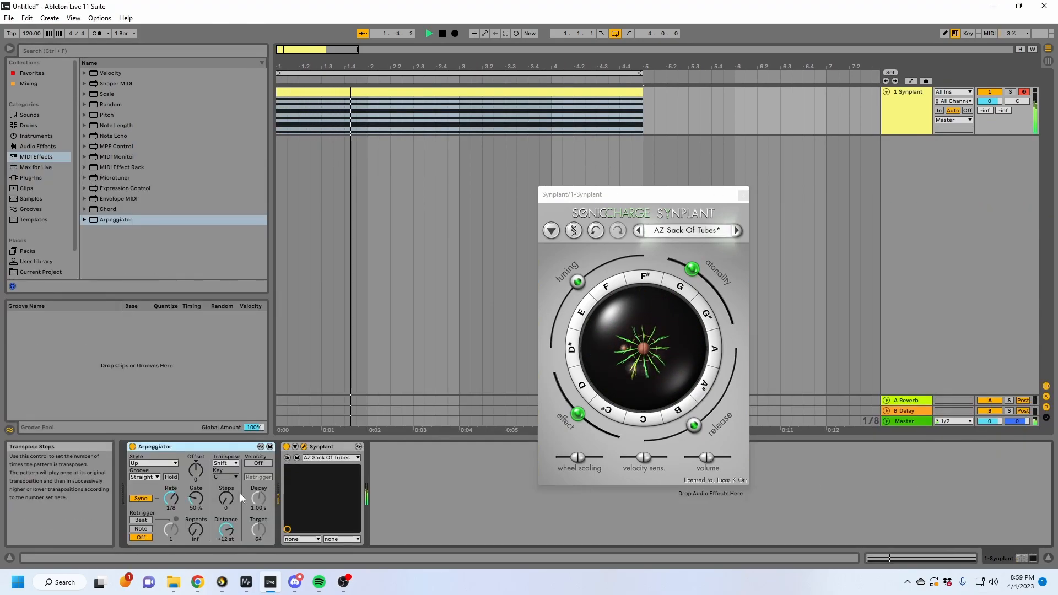
{"action": "left_click", "coordinate": [143, 463]}
{"action": "left_click", "coordinate": [149, 440]}
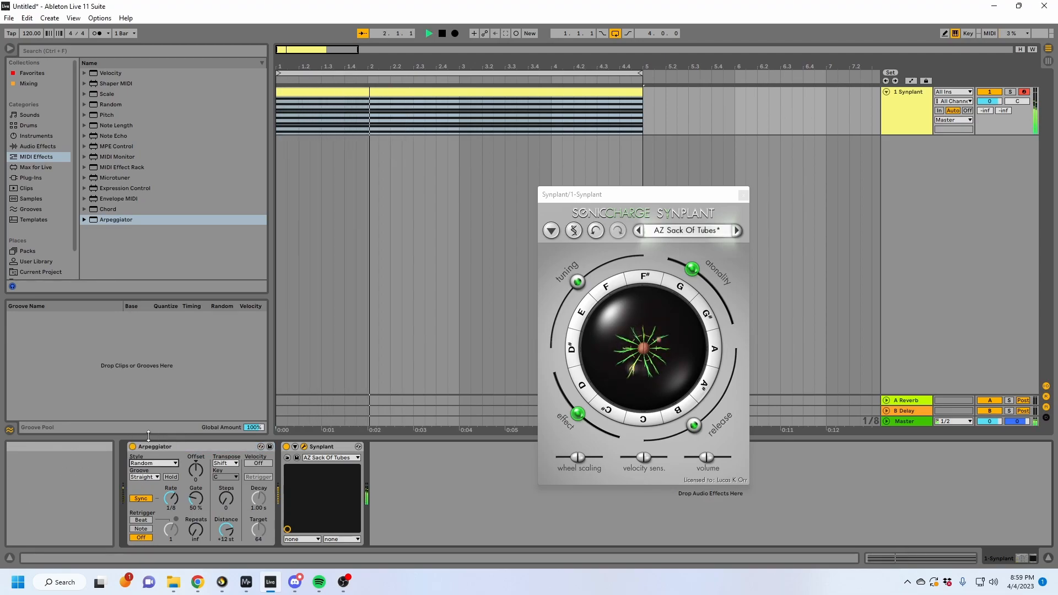
Step: Search the browser for "spellbook" and add The Spellbook.amxd to the track after Synplant
{"action": "left_click", "coordinate": [144, 54]}
{"action": "type", "text": "spellbook"}
{"action": "left_click", "coordinate": [32, 228]}
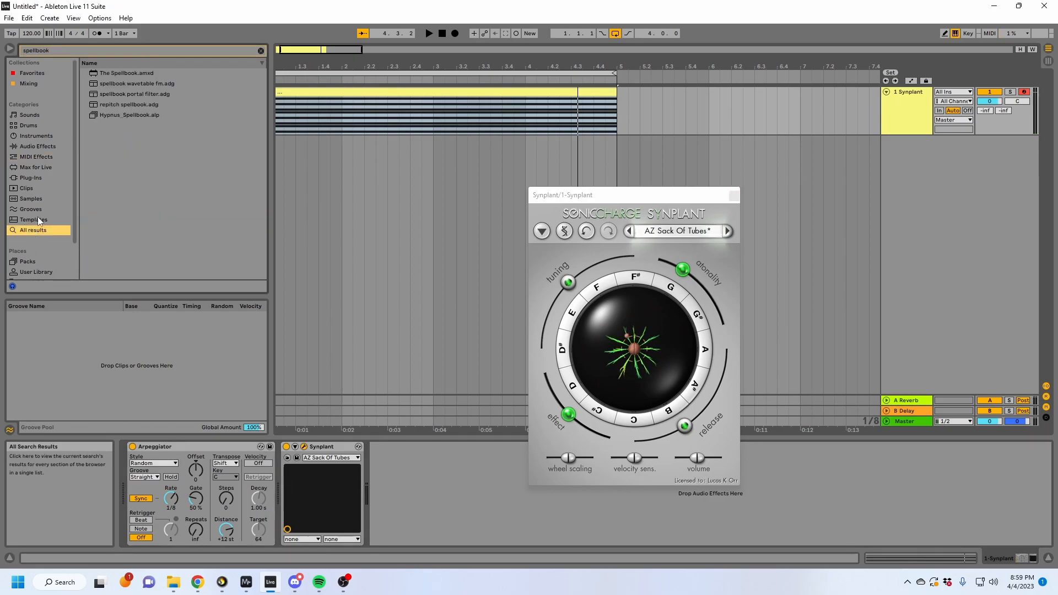
{"action": "double_click", "coordinate": [140, 75]}
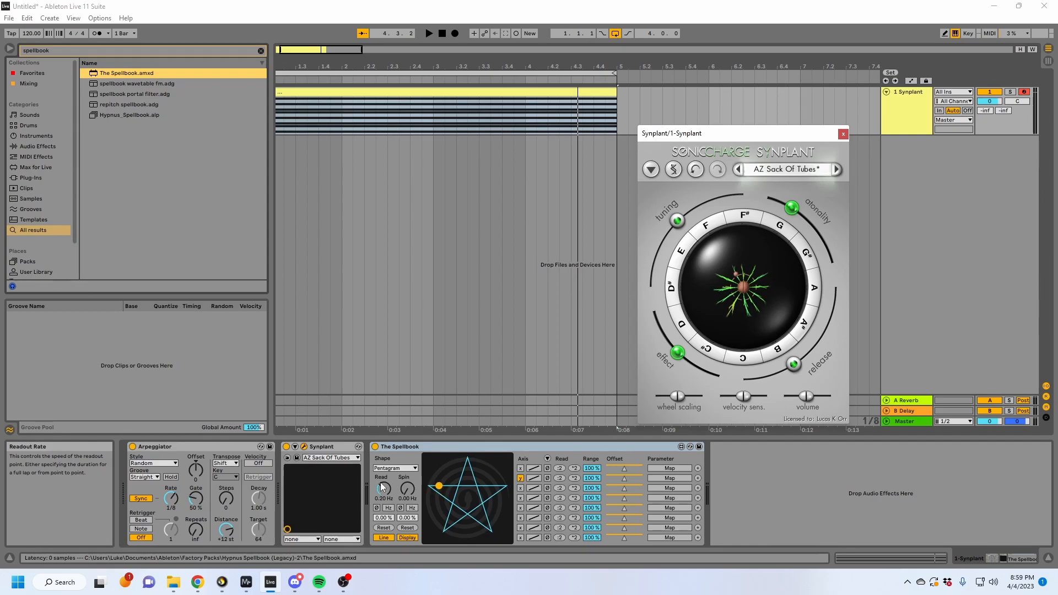
Step: Set The Spellbook's Read rate to 0.11 Hz and its Spin to 0.04 Hz
{"action": "left_click", "coordinate": [393, 487]}
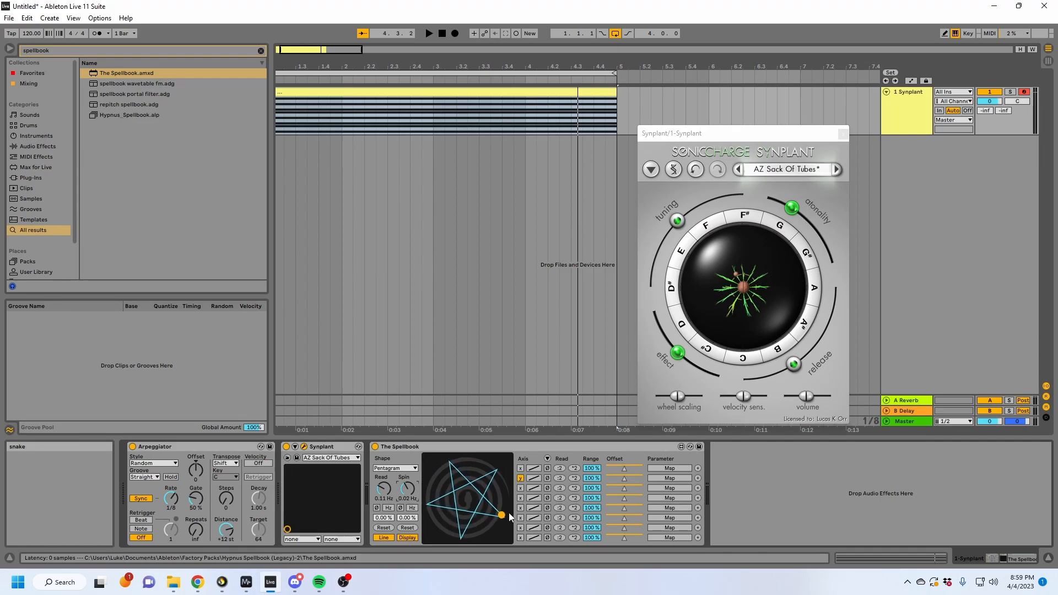
{"action": "mouse_move", "coordinate": [407, 488]}
{"action": "left_mouse_down"}
{"action": "mouse_move", "coordinate": [407, 477]}
{"action": "mouse_move", "coordinate": [407, 496]}
{"action": "left_mouse_up"}
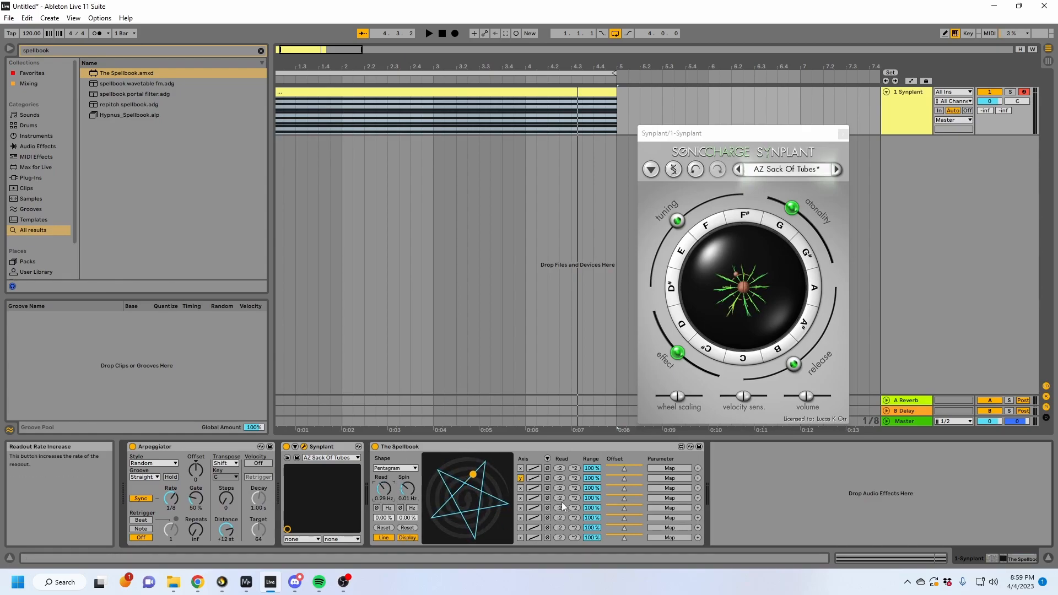
{"action": "left_click", "coordinate": [669, 468]}
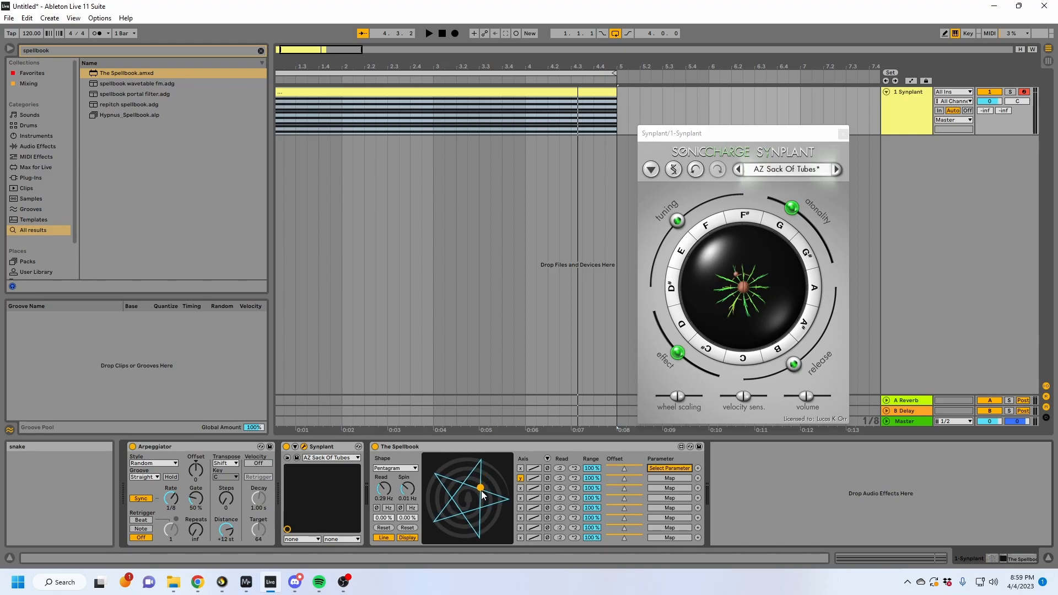
{"action": "left_click", "coordinate": [407, 488]}
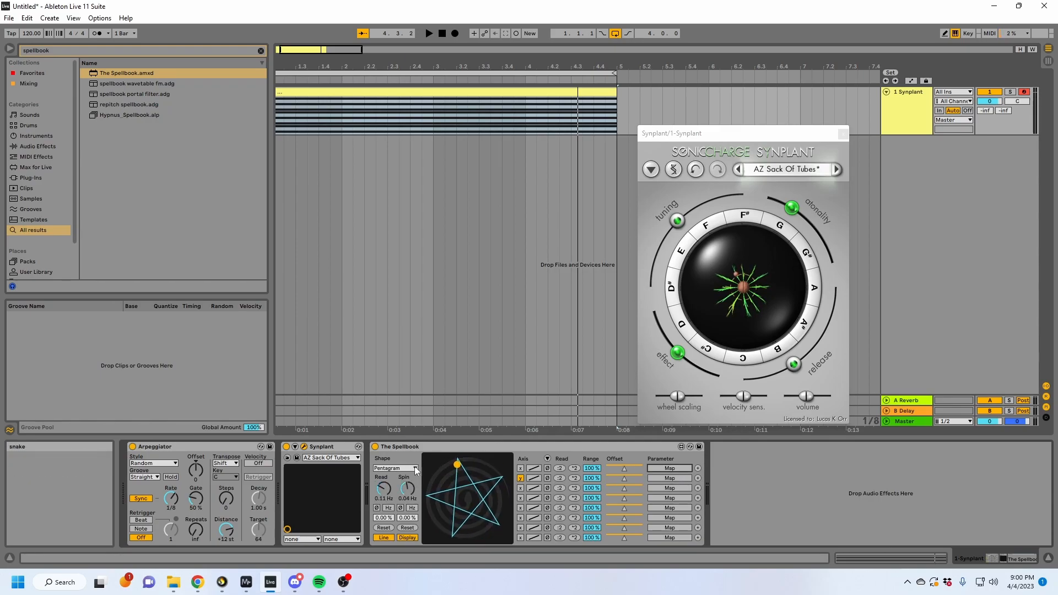
Step: Show Synplant's configured parameters, search the browser for "multimap" and add MultiMap.amxd after The Spellbook
{"action": "left_click", "coordinate": [295, 447]}
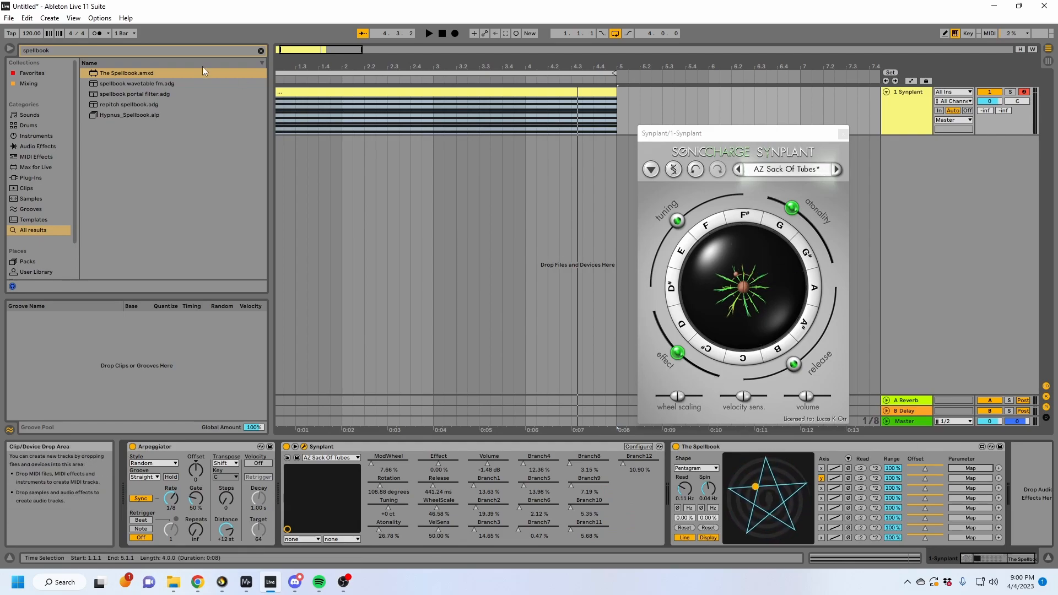
{"action": "left_click", "coordinate": [85, 52]}
{"action": "type", "text": "multimap"}
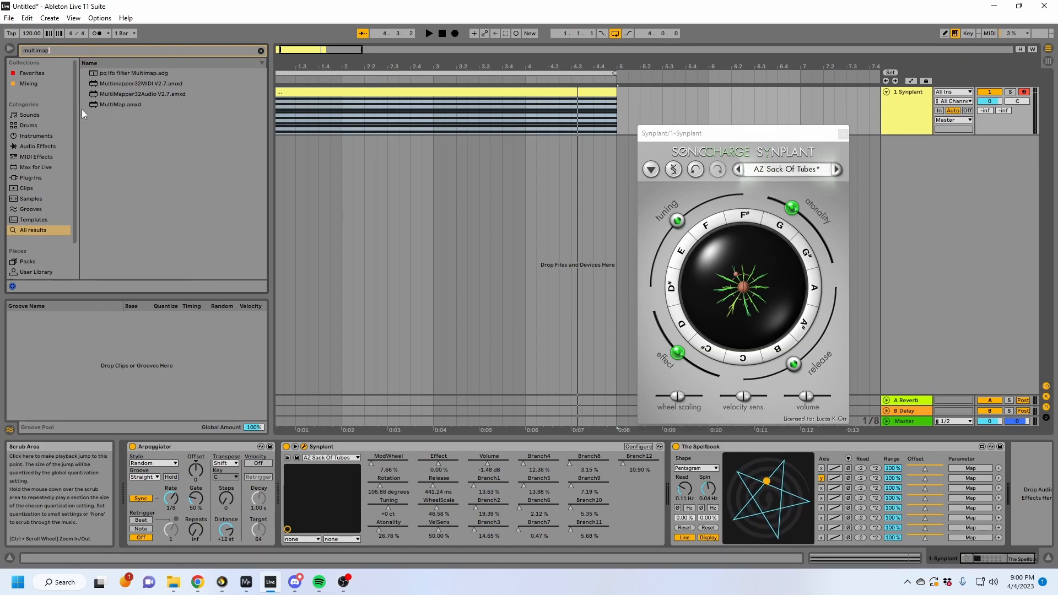
{"action": "double_click", "coordinate": [118, 105]}
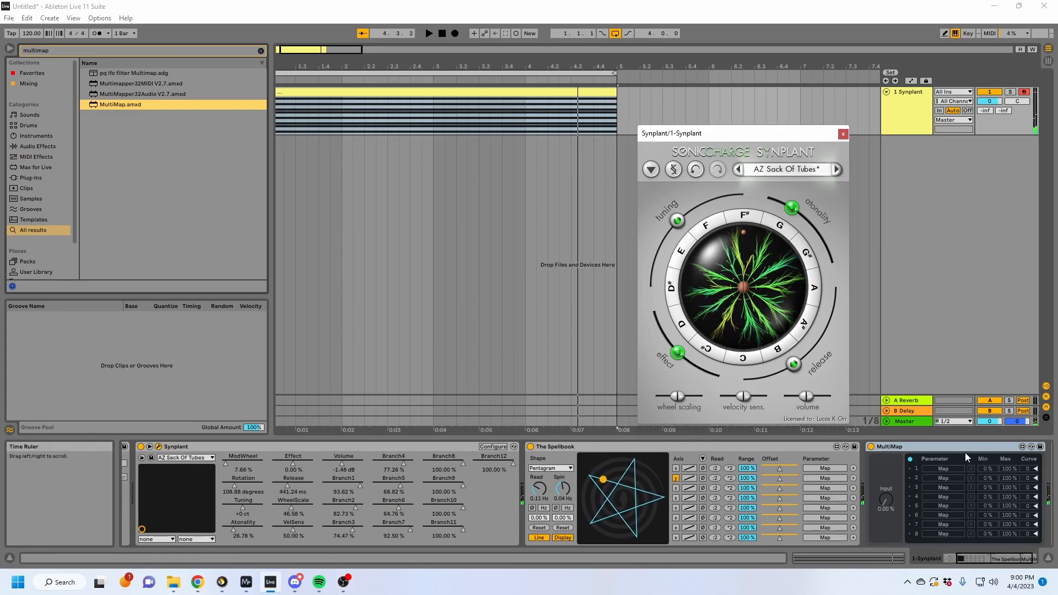
Step: Map the first row of The Spellbook to the MultiMap's Input knob
{"action": "left_click", "coordinate": [772, 449]}
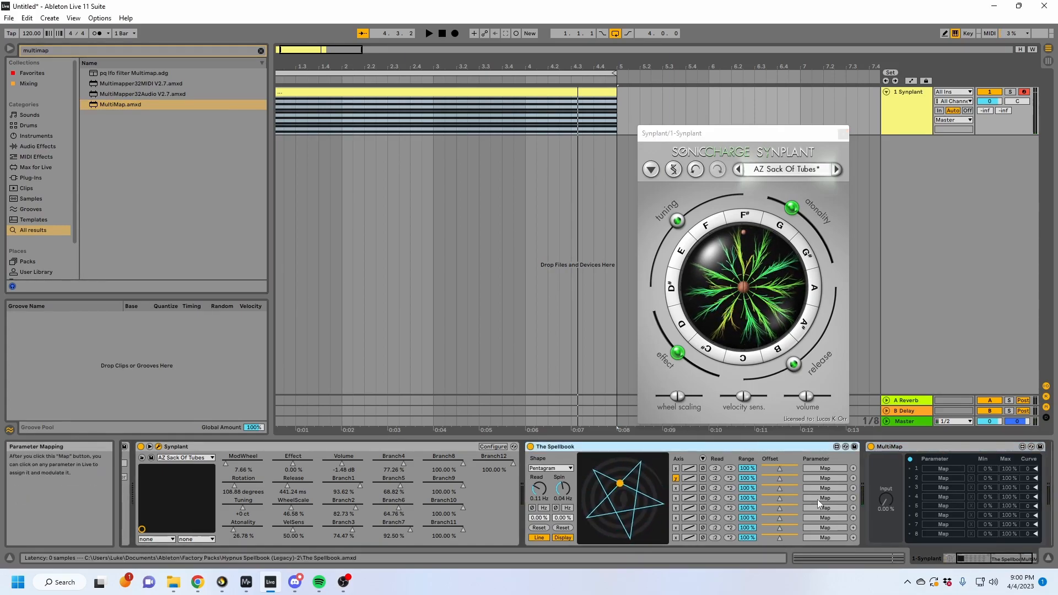
{"action": "left_click", "coordinate": [814, 467]}
{"action": "left_click", "coordinate": [886, 500]}
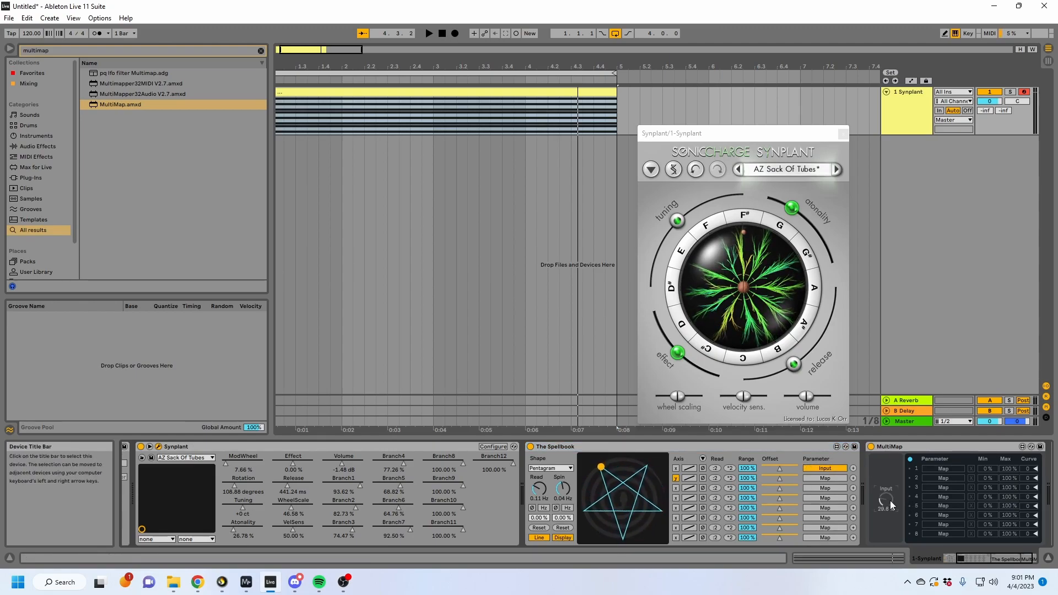
Step: Map the MultiMap's slots 1 to 4 to Synplant's Branch1, Branch2, Branch3 and Branch4
{"action": "left_click", "coordinate": [907, 448]}
{"action": "left_click", "coordinate": [931, 469]}
{"action": "left_click", "coordinate": [346, 482]}
{"action": "left_click", "coordinate": [943, 477]}
{"action": "left_click", "coordinate": [365, 498]}
{"action": "left_click", "coordinate": [935, 487]}
{"action": "left_click", "coordinate": [340, 524]}
{"action": "left_click", "coordinate": [948, 497]}
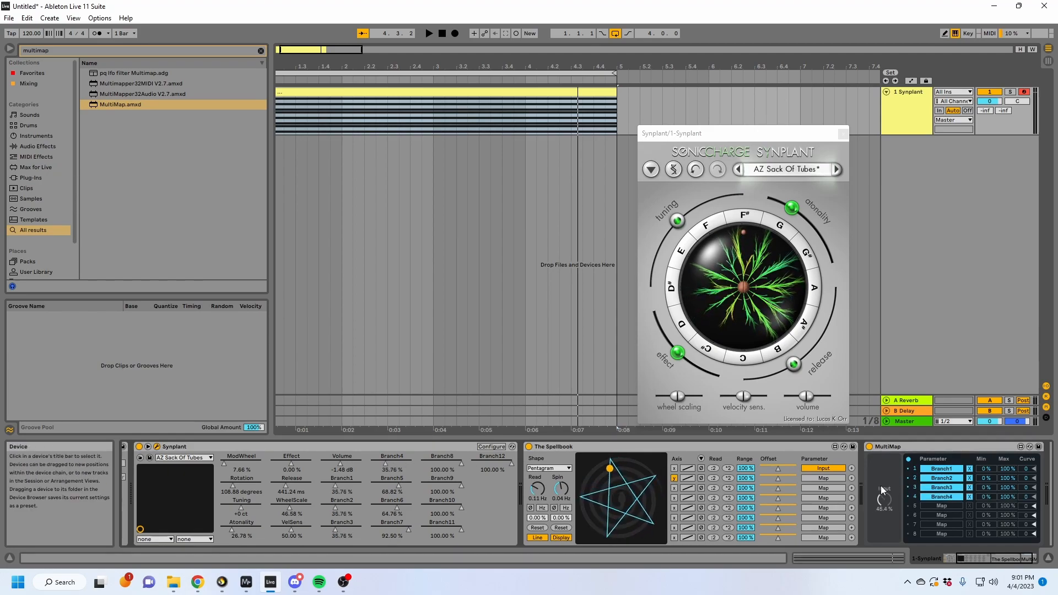
Step: Map the MultiMap's slots 5 to 8 to Synplant's Branch5, Branch6, Branch7 and Branch8
{"action": "left_click", "coordinate": [941, 506]}
{"action": "left_click", "coordinate": [392, 485]}
{"action": "left_click", "coordinate": [947, 516]}
{"action": "left_click", "coordinate": [388, 501]}
{"action": "left_click", "coordinate": [941, 524]}
{"action": "left_click", "coordinate": [386, 526]}
{"action": "left_click", "coordinate": [922, 533]}
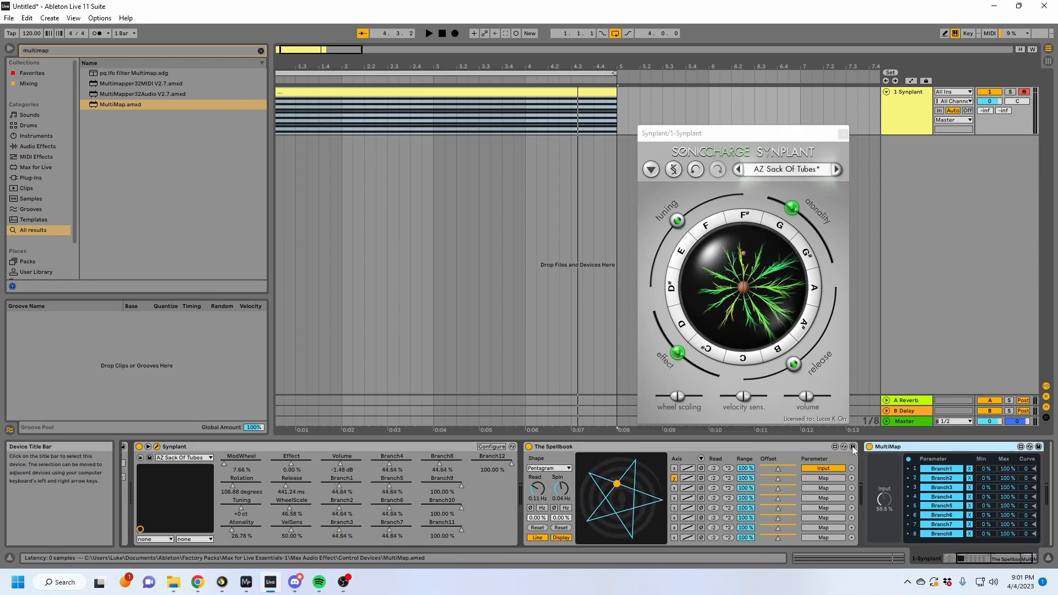
Step: Add a second MultiMap device and map The Spellbook's first row to its Input as well
{"action": "double_click", "coordinate": [120, 104]}
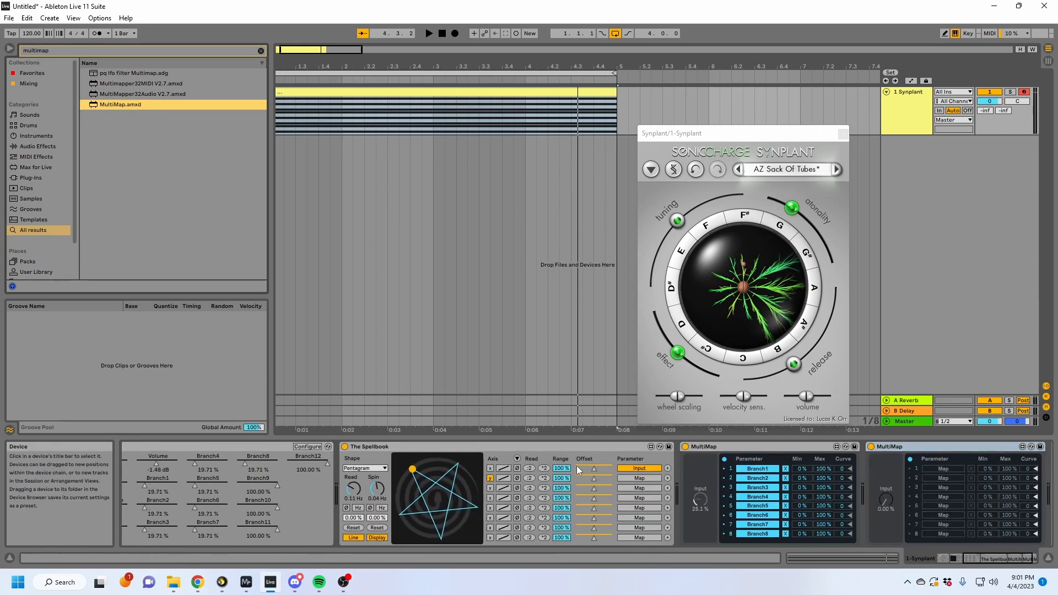
{"action": "left_click", "coordinate": [670, 468]}
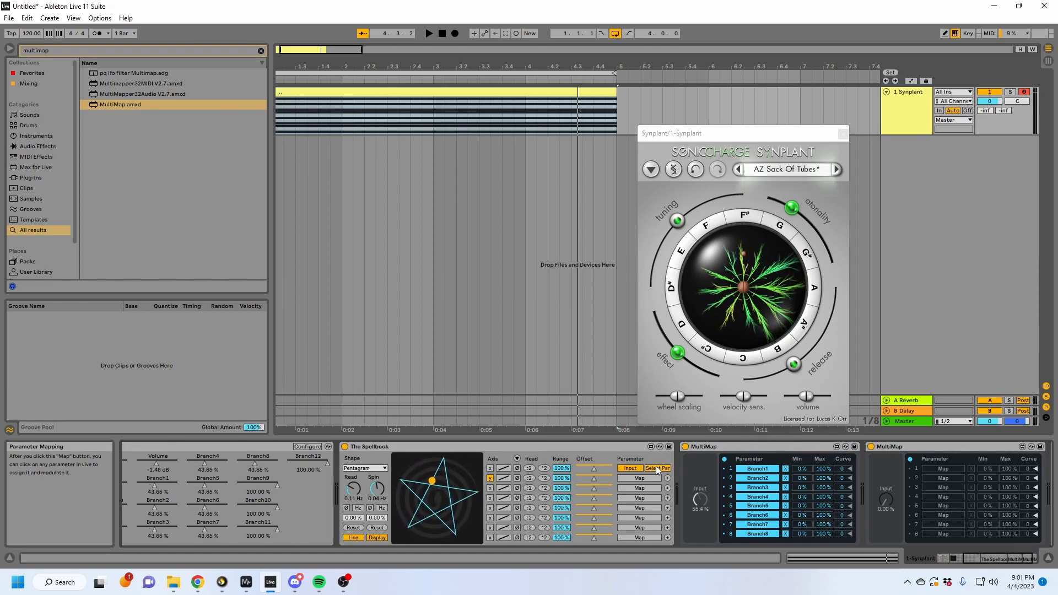
Step: Map the second MultiMap's slots 1 to 4 to Synplant's Branch9, Branch10, Branch11 and Branch12
{"action": "left_click", "coordinate": [944, 468]}
{"action": "left_click", "coordinate": [277, 482]}
{"action": "left_click", "coordinate": [279, 504]}
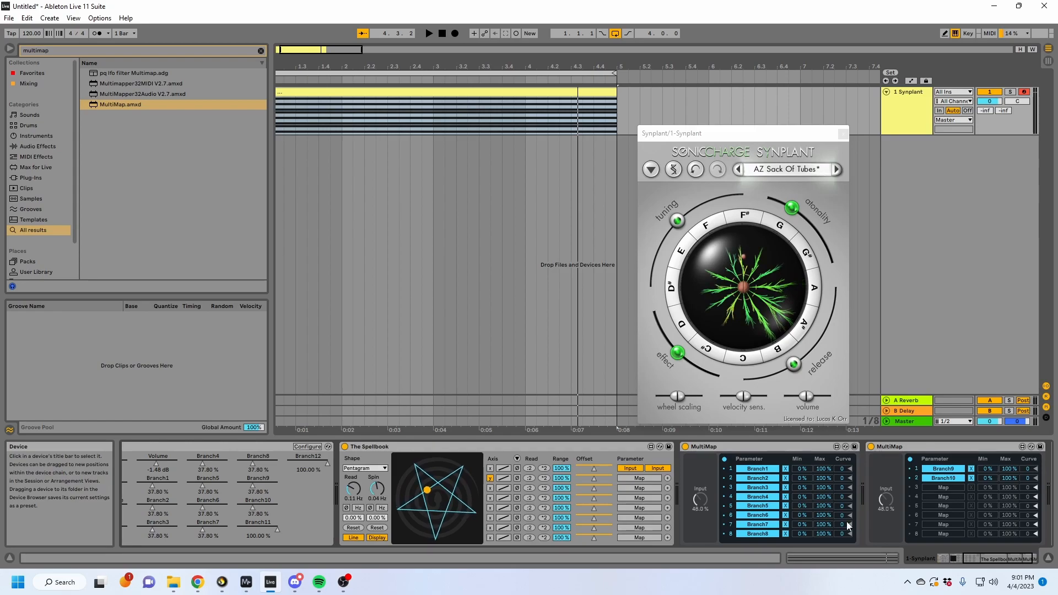
{"action": "left_click", "coordinate": [279, 526]}
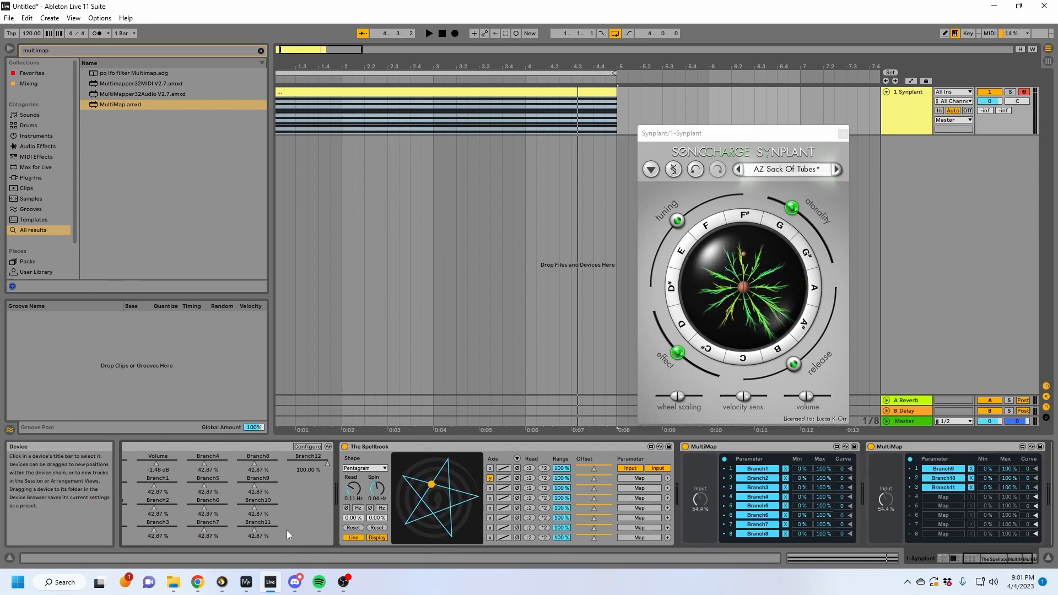
{"action": "left_click", "coordinate": [937, 496]}
{"action": "left_click", "coordinate": [329, 465]}
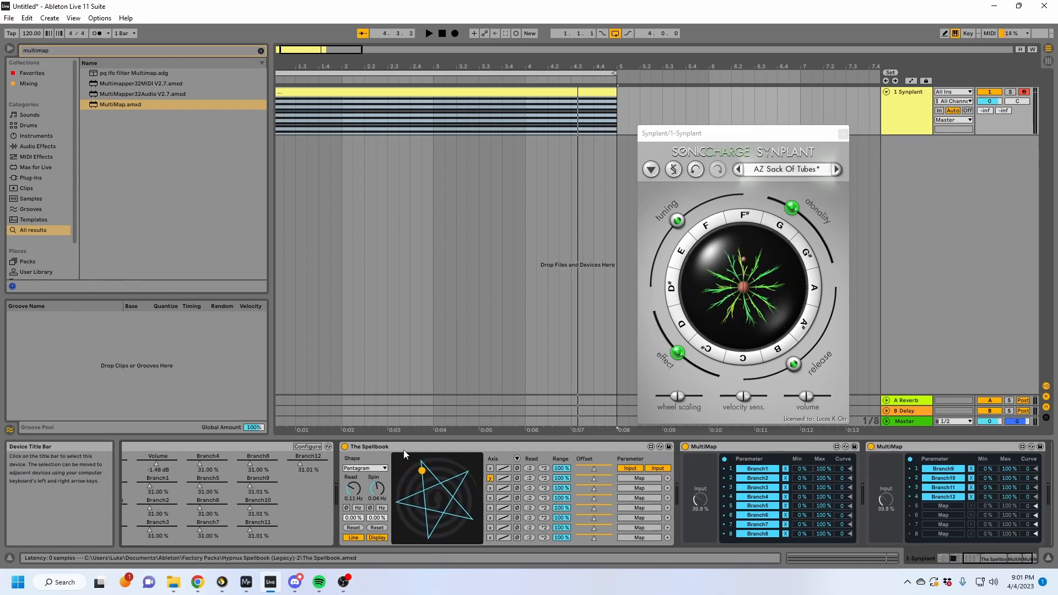
Step: Raise The Spellbook's Read rate to 1.02 Hz and play the clip to audition the branch modulation
{"action": "left_click", "coordinate": [394, 449]}
{"action": "key", "text": "Left"}
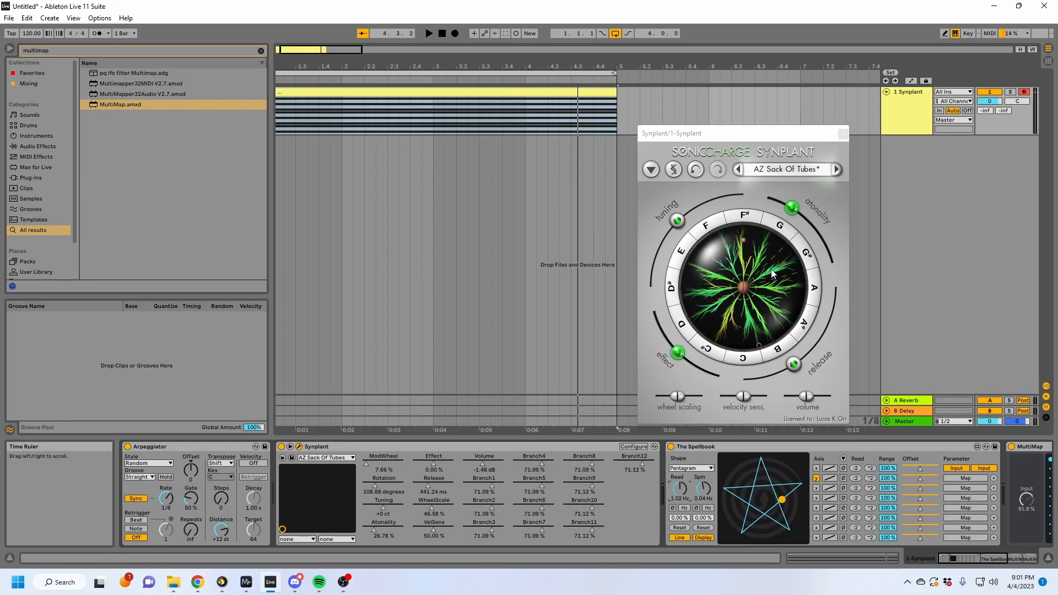
{"action": "key", "text": "space"}
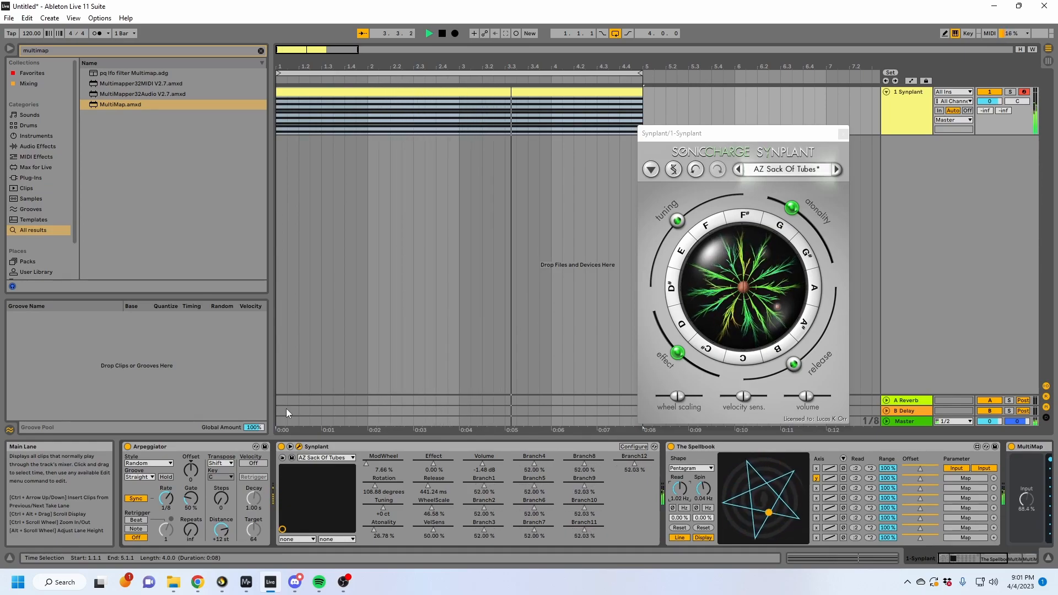
{"action": "key", "text": "space"}
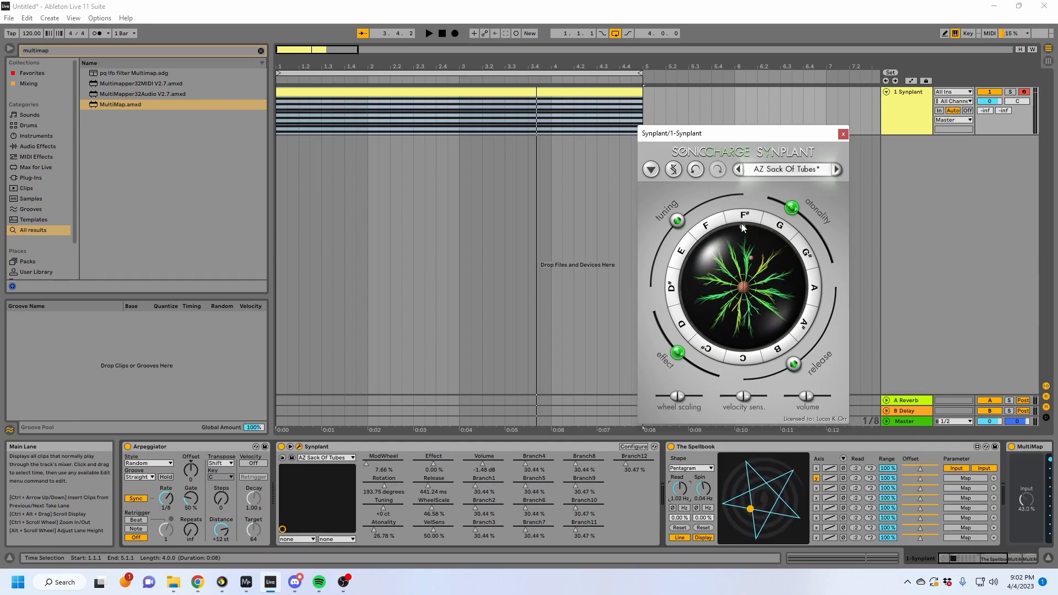
Step: Map The Spellbook's second row to Synplant's Rotation parameter and play the clip
{"action": "left_click", "coordinate": [970, 478]}
{"action": "left_click", "coordinate": [404, 492]}
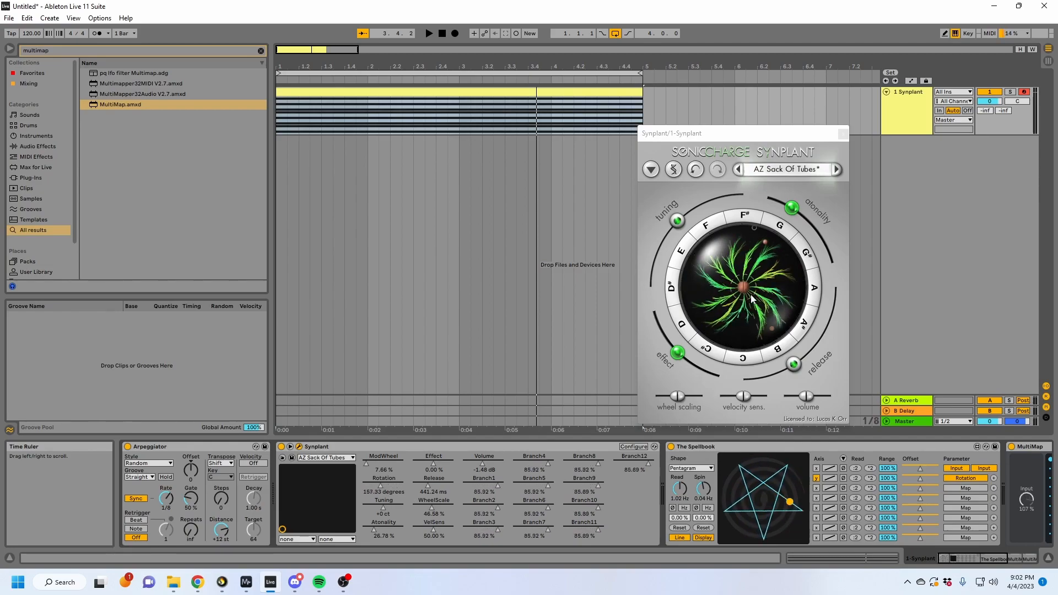
{"action": "key", "text": "space"}
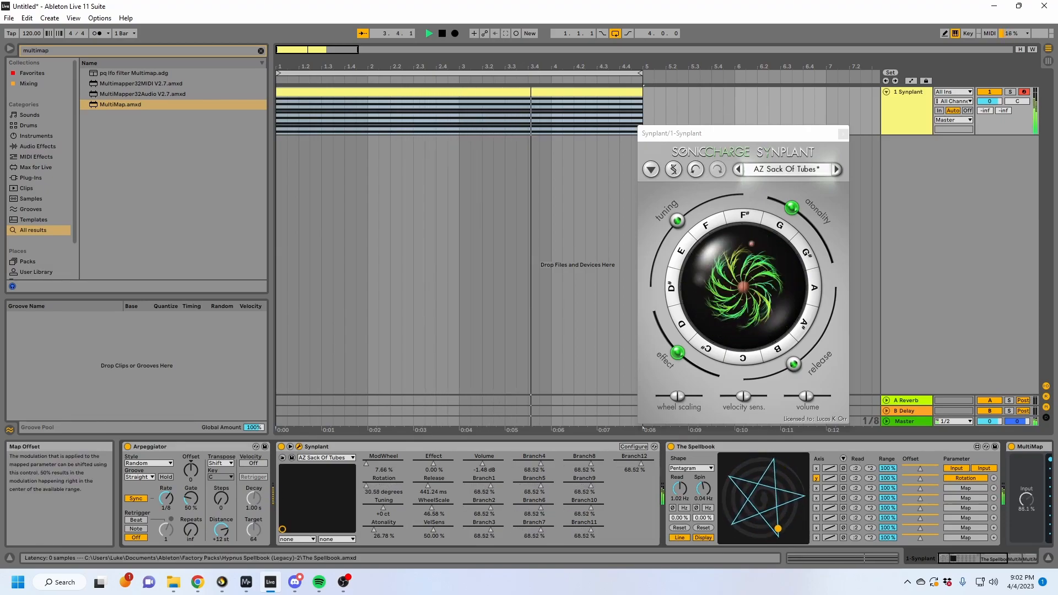
Step: Raise the first row's offset and reduce its range in The Spellbook, and map the third row to Synplant's Effect
{"action": "left_click_drag", "start_coordinate": [888, 467], "coordinate": [925, 467]}
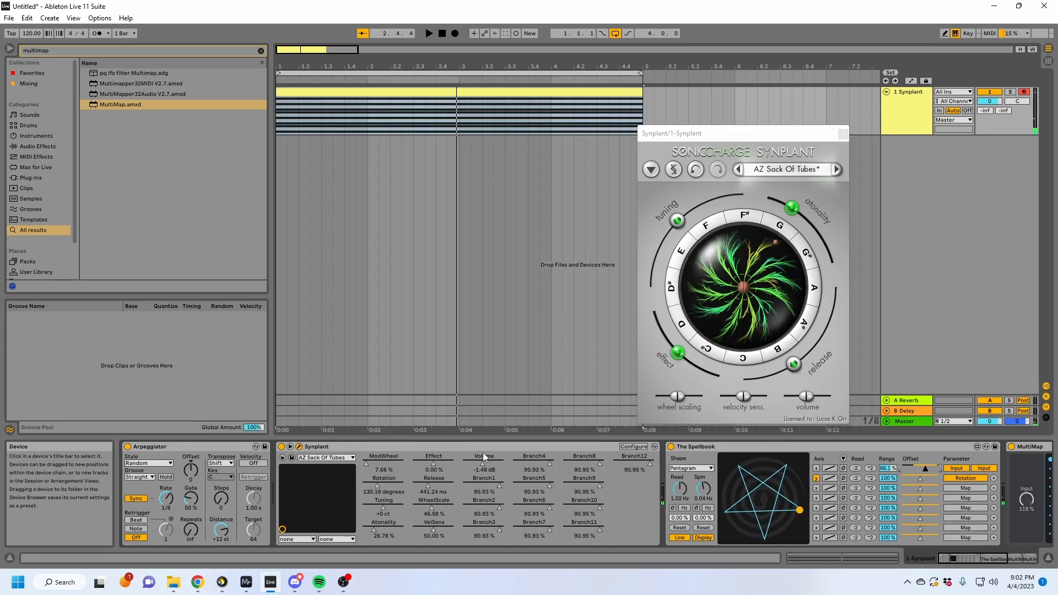
{"action": "left_click", "coordinate": [965, 487]}
{"action": "left_click", "coordinate": [434, 459]}
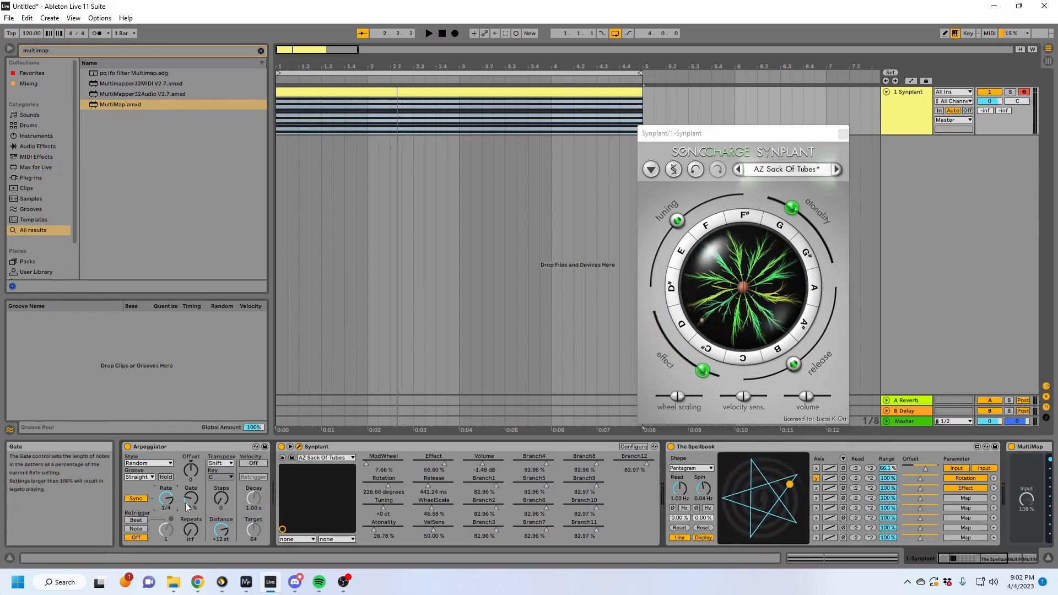
Step: Set the Arpeggiator's rate to 1/1 and its gate to 100 %, and stop playback after auditioning
{"action": "left_click_drag", "start_coordinate": [166, 501], "coordinate": [172, 492]}
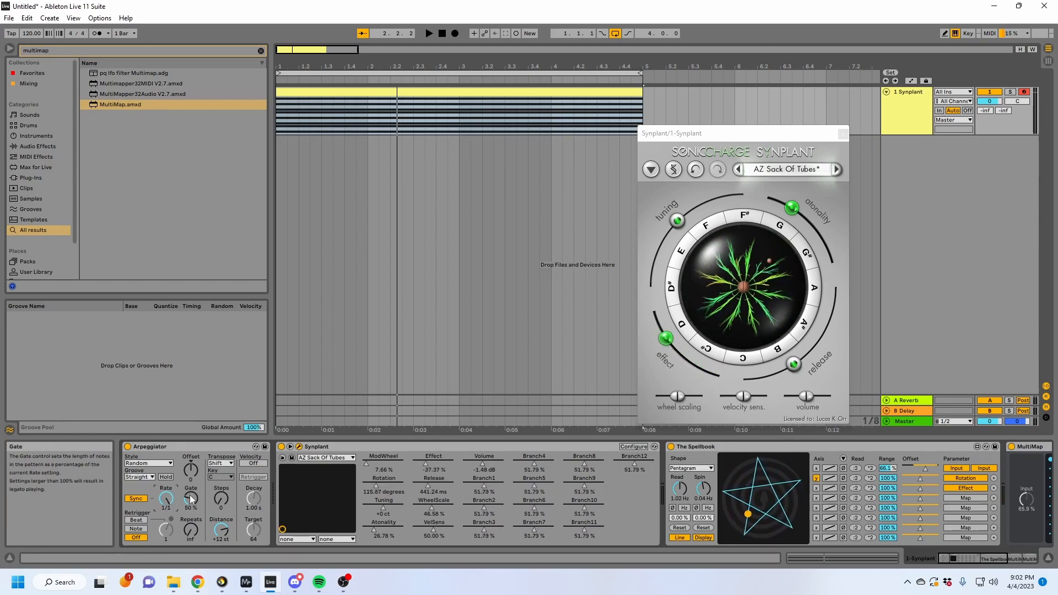
{"action": "left_click_drag", "start_coordinate": [191, 498], "coordinate": [197, 502]}
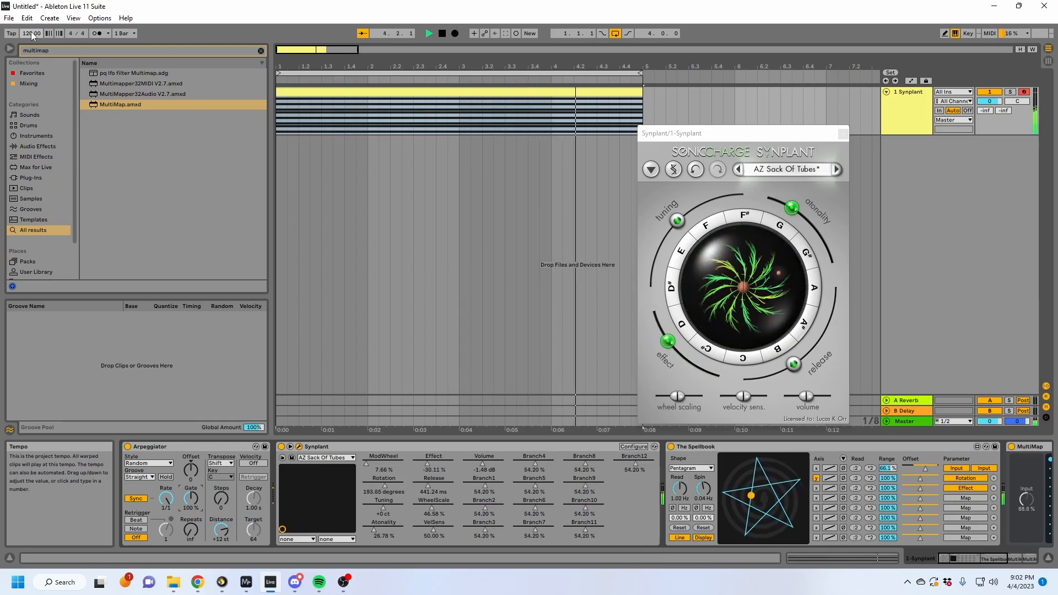
{"action": "key", "text": "space"}
Step: Lower the project tempo to 83 BPM and play the clip from the start
{"action": "left_click_drag", "start_coordinate": [31, 31], "coordinate": [31, 54]}
{"action": "left_click_drag", "start_coordinate": [324, 67], "coordinate": [326, 58]}
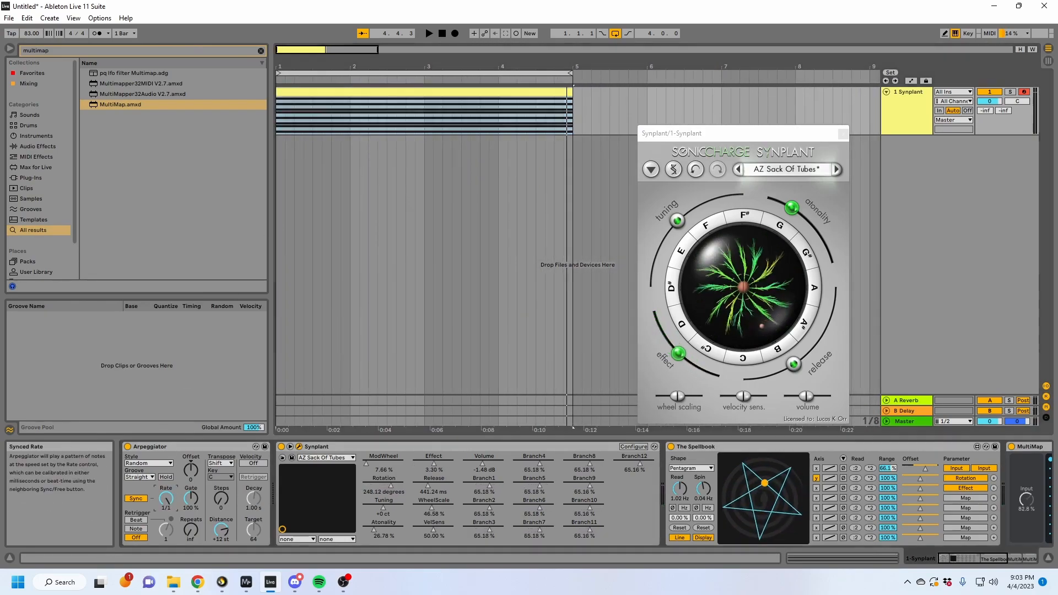
{"action": "key", "text": "space"}
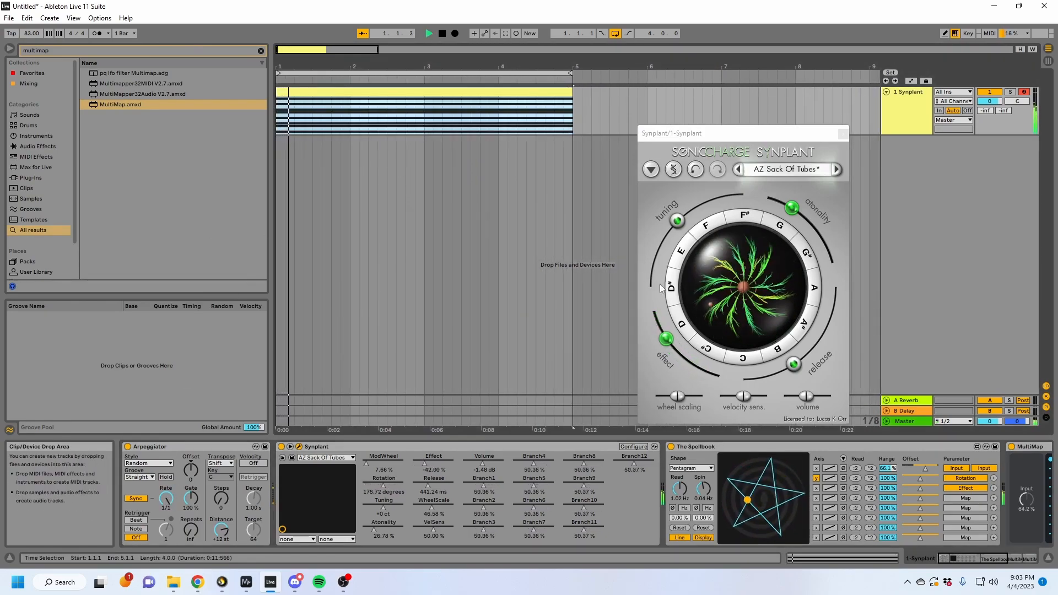
Step: Map The Spellbook's fourth row to Synplant's tuning control and resume playback to hear it
{"action": "left_click", "coordinate": [963, 498]}
{"action": "key", "text": "space"}
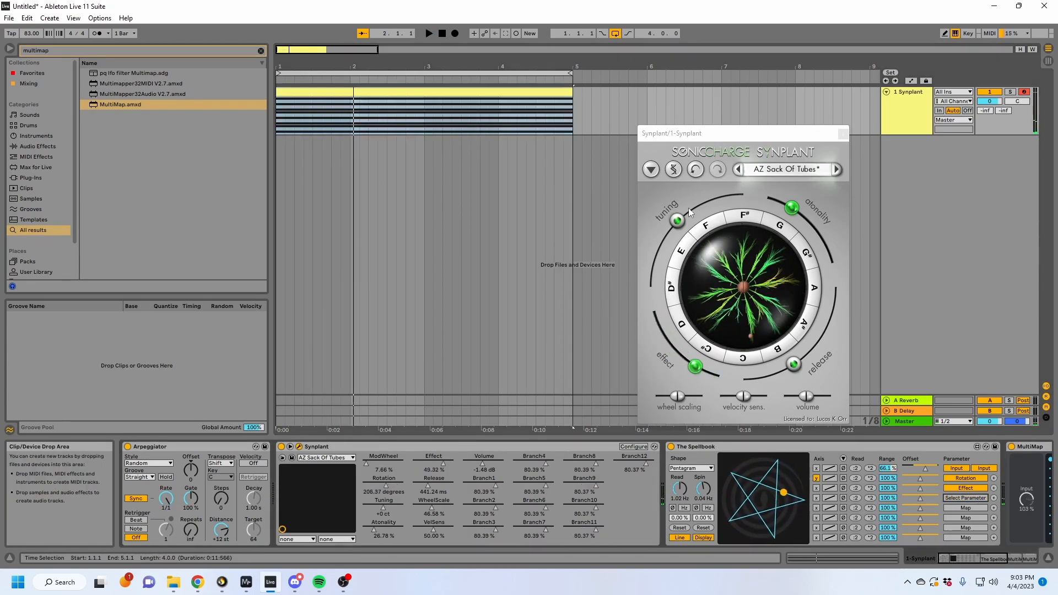
{"action": "left_click", "coordinate": [678, 221]}
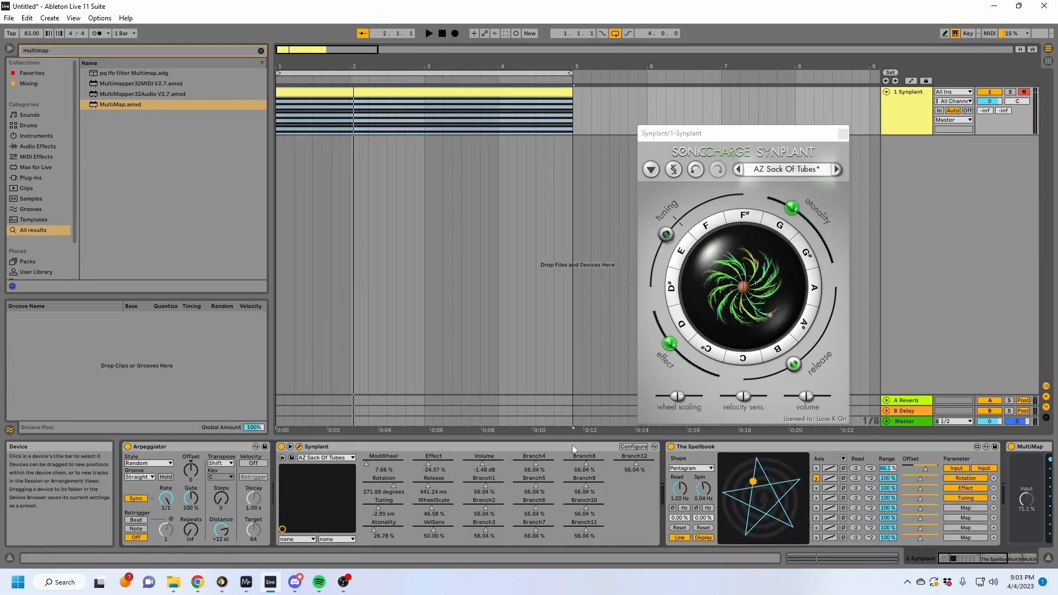
{"action": "key", "text": "space"}
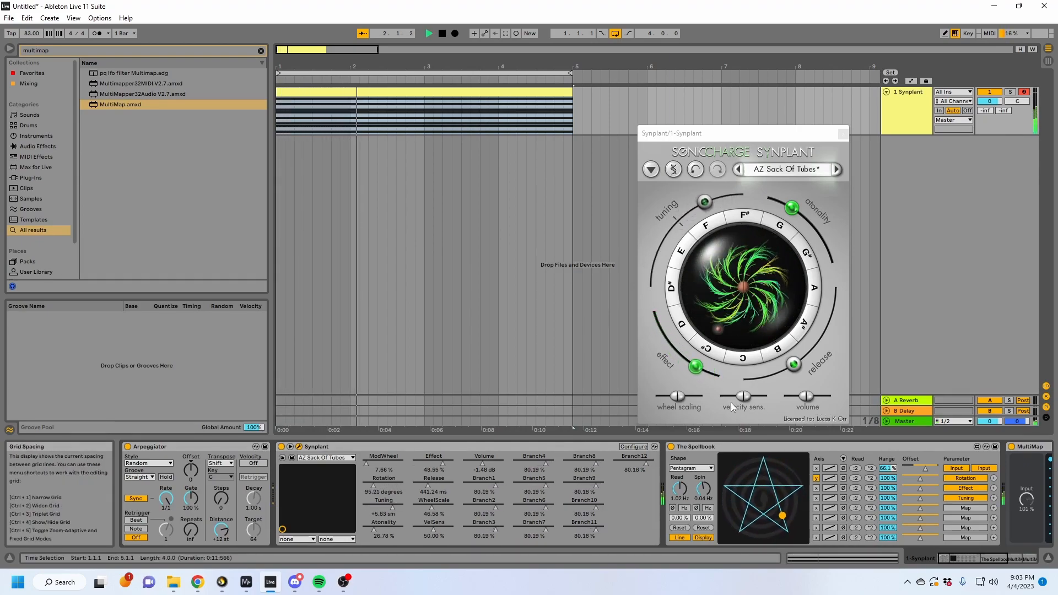
Step: Collapse both MultiMap devices in the chain while keeping The Spellbook expanded
{"action": "double_click", "coordinate": [703, 448]}
{"action": "double_click", "coordinate": [703, 449]}
{"action": "double_click", "coordinate": [708, 447]}
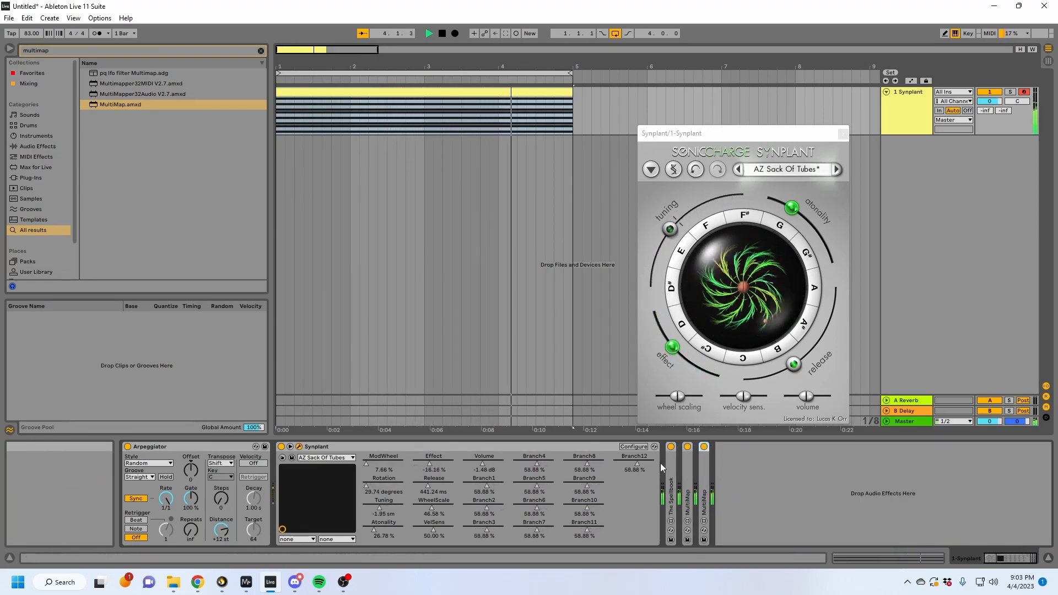
{"action": "double_click", "coordinate": [671, 493]}
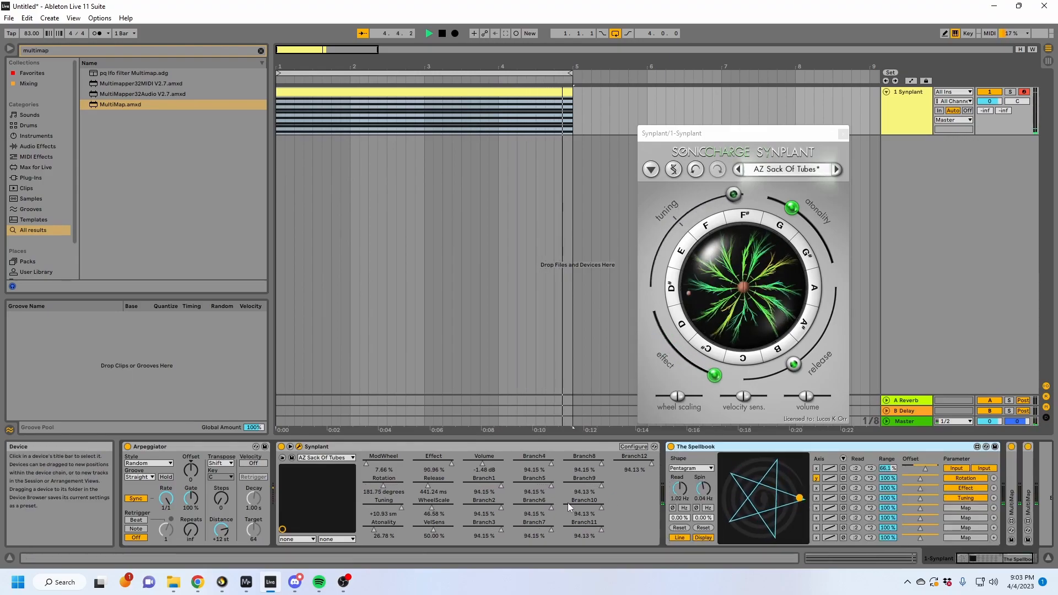
Step: Stop playback, turn Synplant's atonality up to 100 % and map The Spellbook's fifth row to it
{"action": "left_click", "coordinate": [794, 214]}
{"action": "key", "text": "space"}
{"action": "left_click_drag", "start_coordinate": [794, 214], "coordinate": [828, 278]}
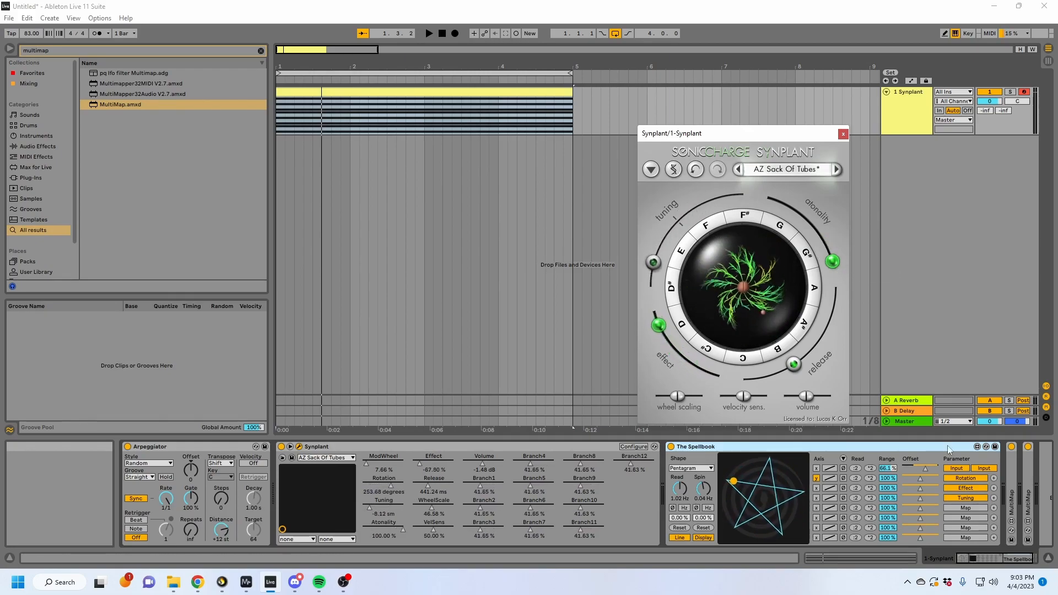
{"action": "left_click", "coordinate": [963, 507]}
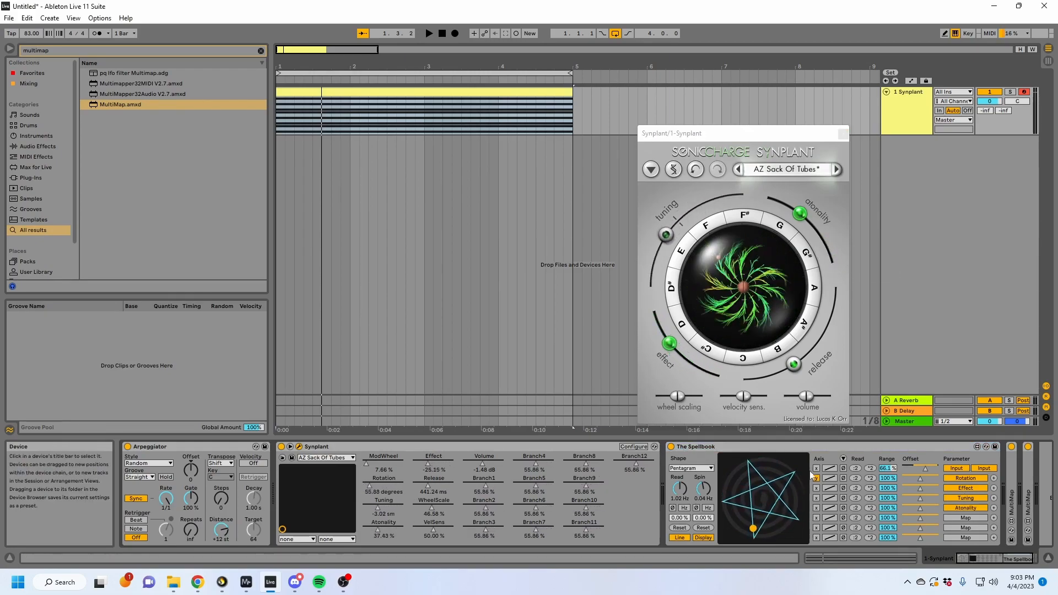
Step: Switch the fourth Spellbook row to the Y axis and give rows one to three the V-shaped curve
{"action": "left_click", "coordinate": [816, 498]}
{"action": "left_click", "coordinate": [830, 488]}
{"action": "left_click", "coordinate": [830, 478]}
{"action": "left_click", "coordinate": [829, 469]}
Step: Invert The Spellbook's rows two to four and give the fifth row the V-shaped curve
{"action": "left_click", "coordinate": [843, 479]}
{"action": "left_click", "coordinate": [843, 488]}
{"action": "left_click", "coordinate": [843, 499]}
{"action": "left_click", "coordinate": [830, 508]}
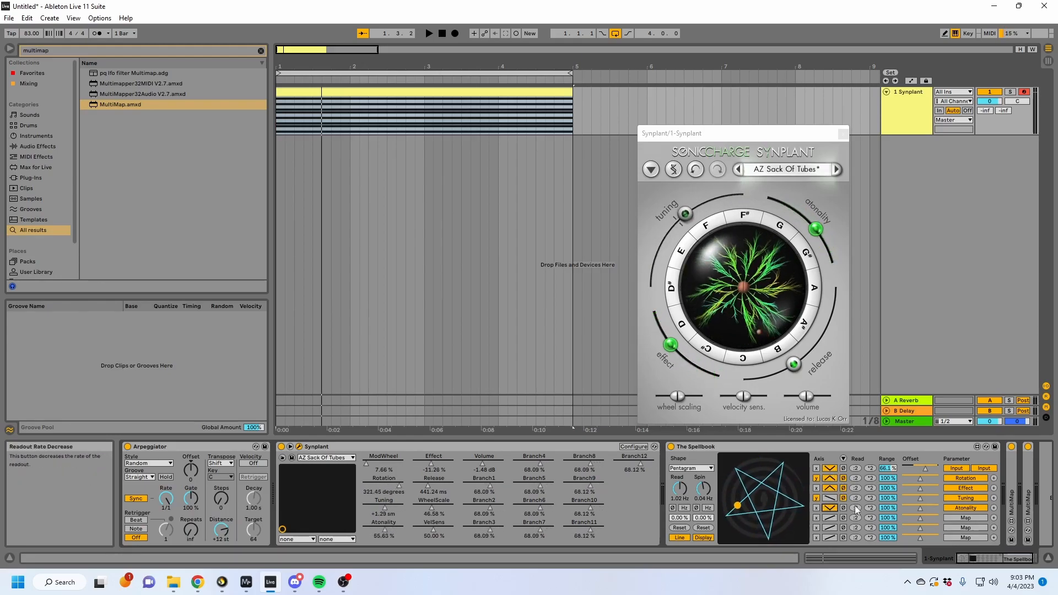
Step: Raise the readout rate of The Spellbook's rows two to four one step and set its Read rate to 0.18 Hz
{"action": "left_click", "coordinate": [870, 498]}
{"action": "left_click", "coordinate": [870, 488]}
{"action": "left_click", "coordinate": [870, 479]}
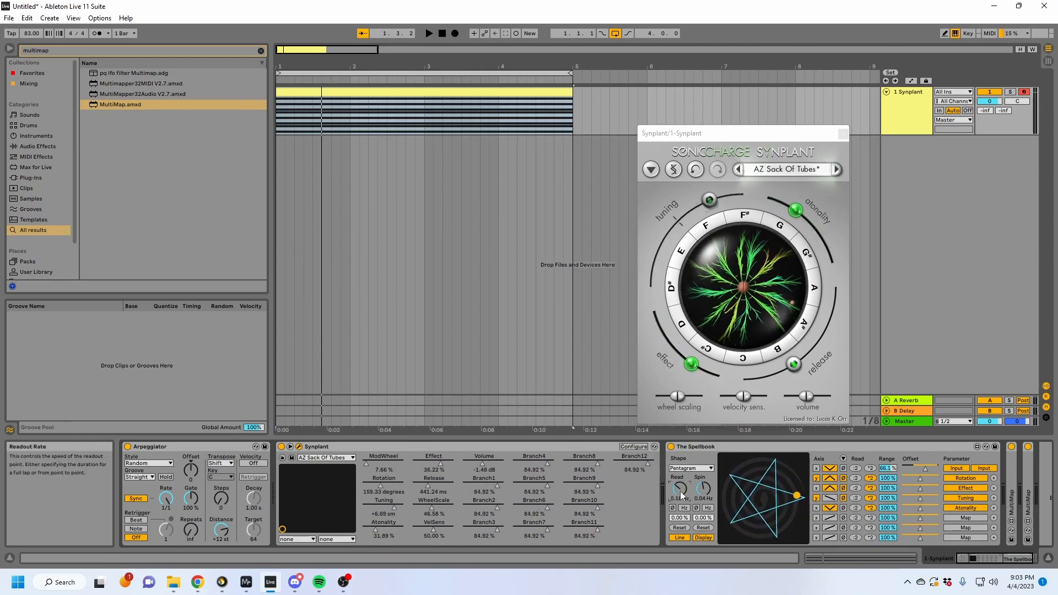
{"action": "left_click", "coordinate": [688, 468]}
{"action": "left_click", "coordinate": [716, 466]}
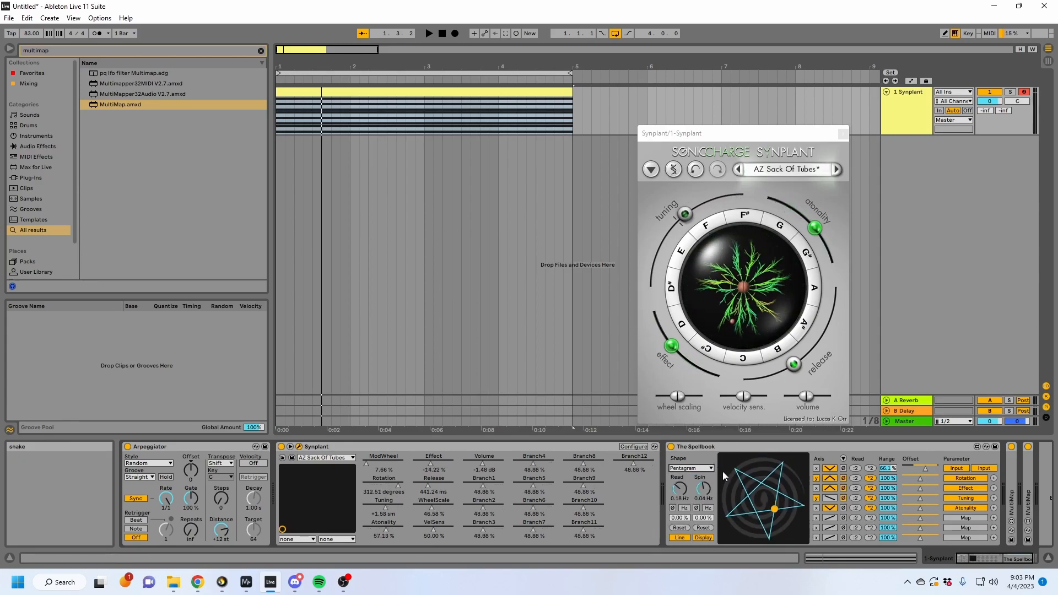
Step: Map The Spellbook's eighth row to its own Read Offset and slow that row's readout rate to /16
{"action": "left_click", "coordinate": [985, 537]}
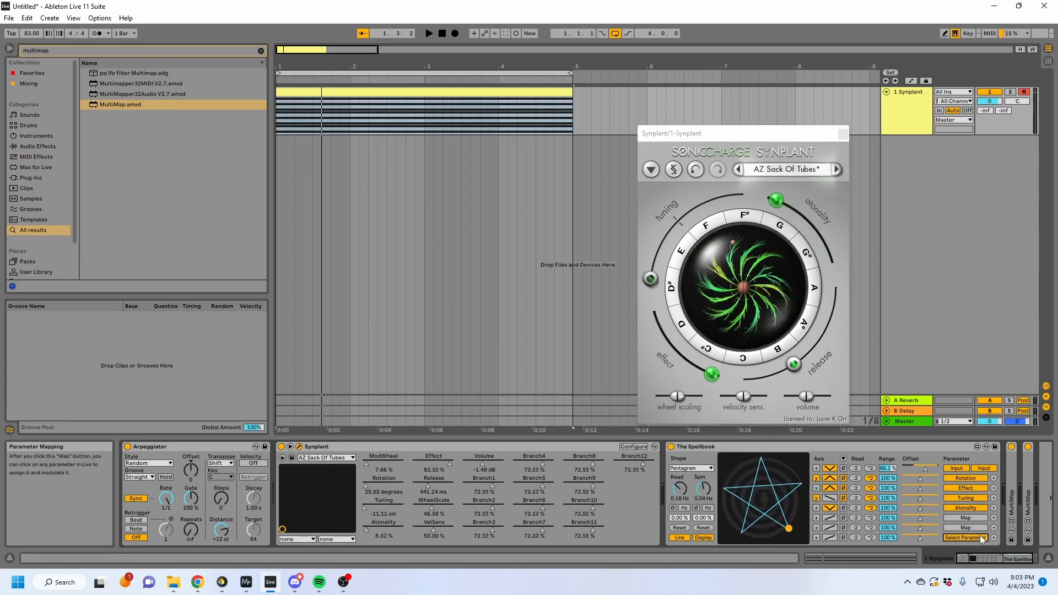
{"action": "left_click", "coordinate": [976, 539]}
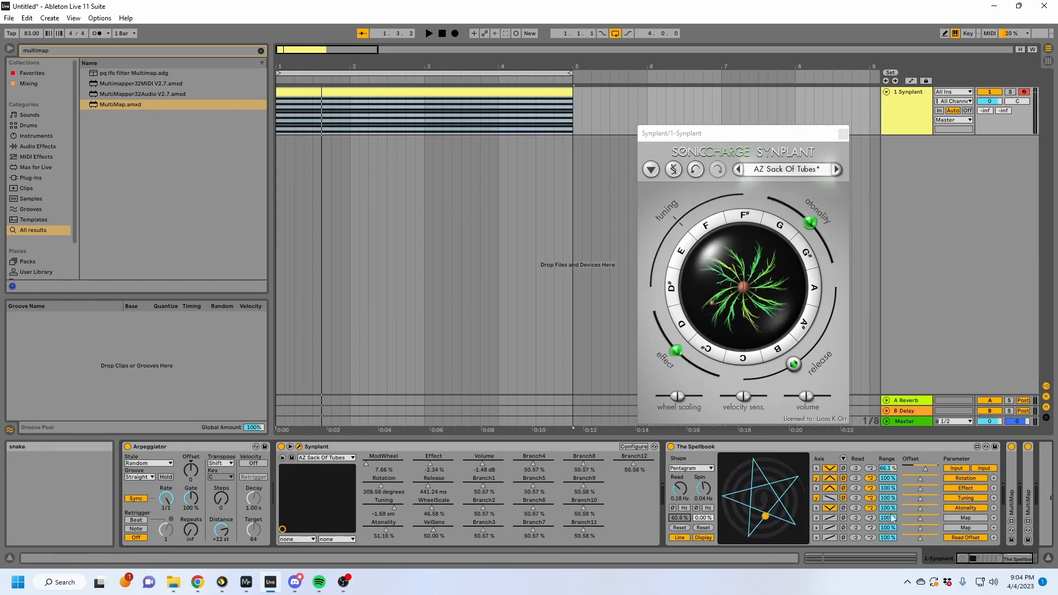
{"action": "left_click", "coordinate": [854, 538]}
{"action": "left_click", "coordinate": [855, 538]}
{"action": "left_click", "coordinate": [855, 539]}
{"action": "left_click", "coordinate": [854, 539]}
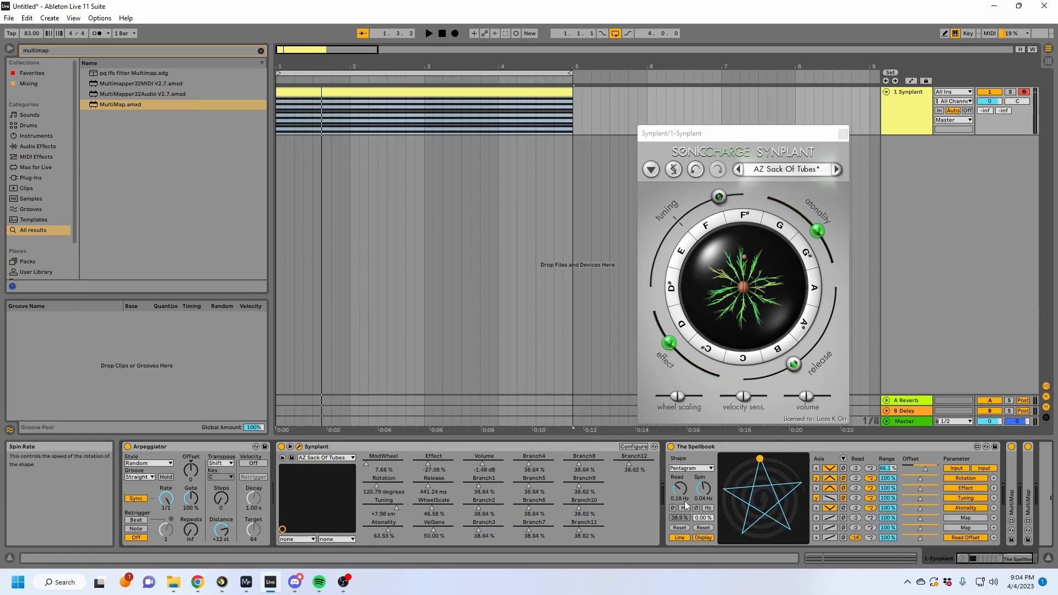
Step: Change The Spellbook's shape to Hexagram and start playback
{"action": "left_click", "coordinate": [687, 469]}
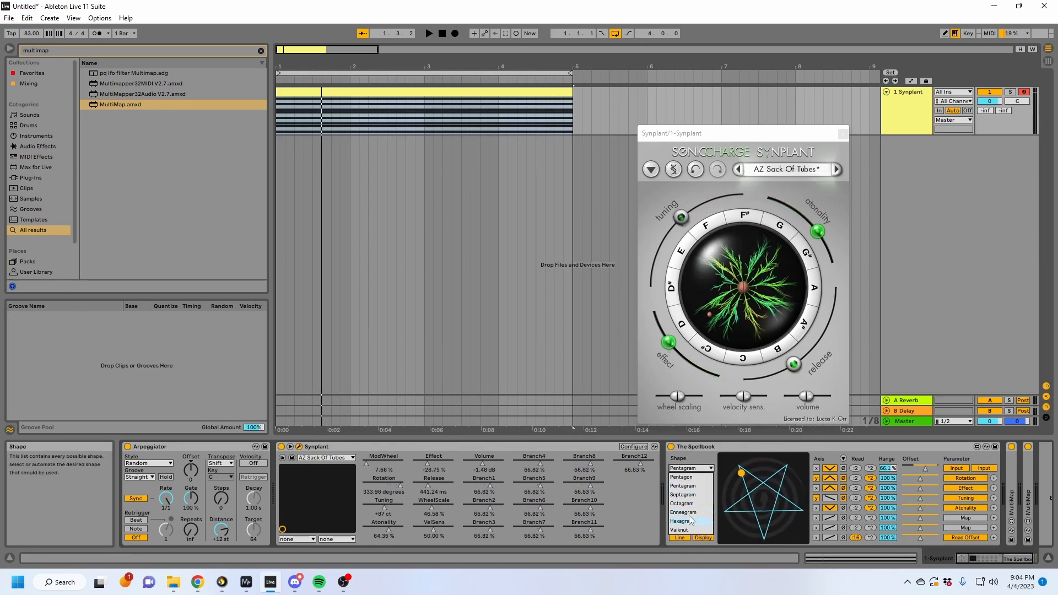
{"action": "left_click", "coordinate": [690, 518]}
{"action": "key", "text": "space"}
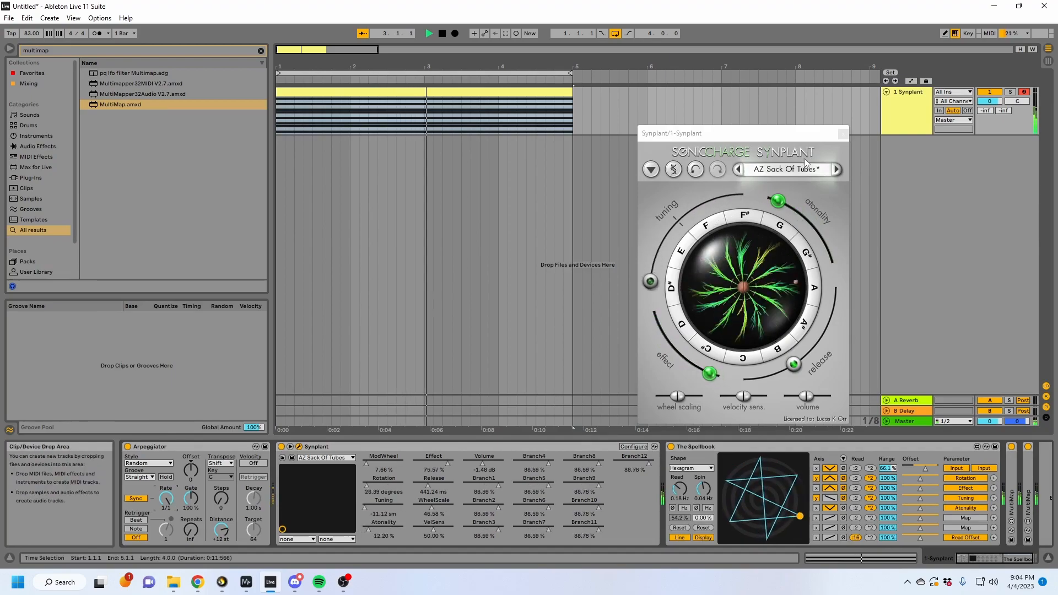
Step: Add an audio track that takes its input from 1-Synplant and start recording onto it
{"action": "left_click", "coordinate": [891, 117]}
{"action": "key", "text": "ctrl+t"}
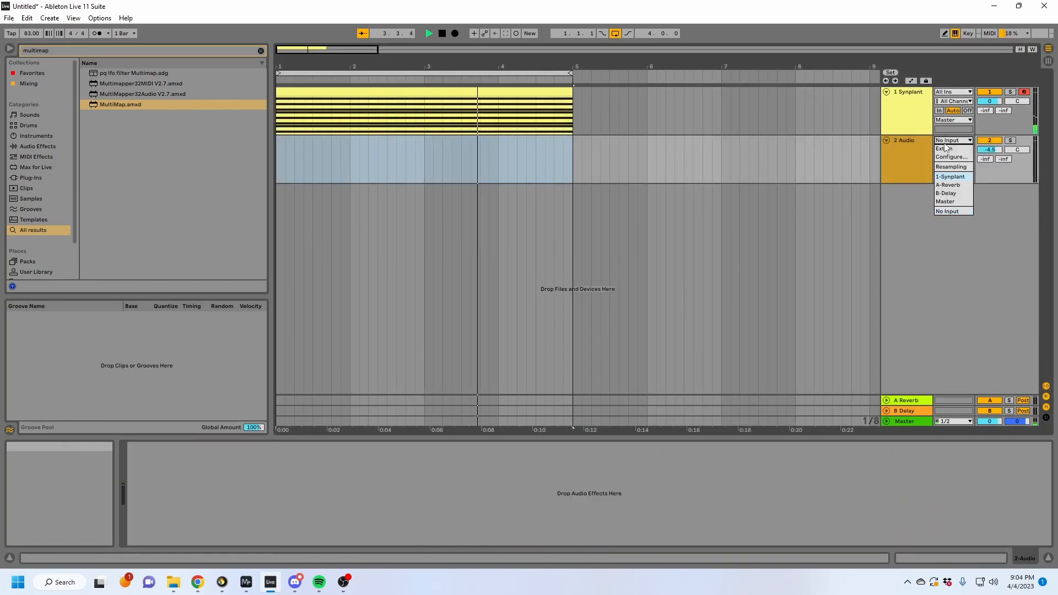
{"action": "left_click", "coordinate": [455, 33]}
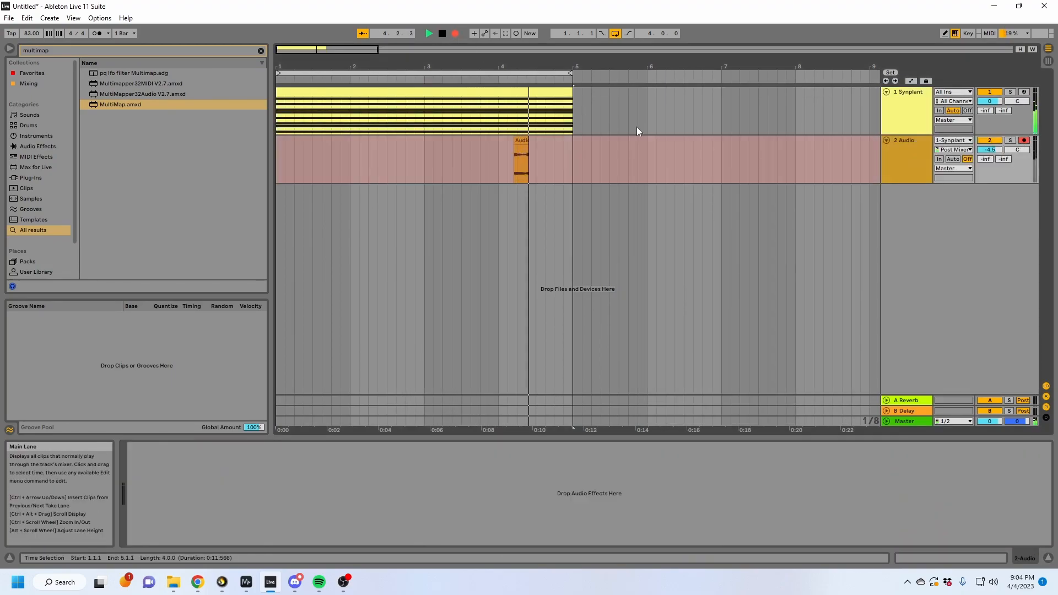
Step: In The Spellbook, raise the Atonality row's readout rate to *4, slow Read and Spin to 0.03 Hz and reduce row one's range to 59.8 %
{"action": "left_click", "coordinate": [605, 121]}
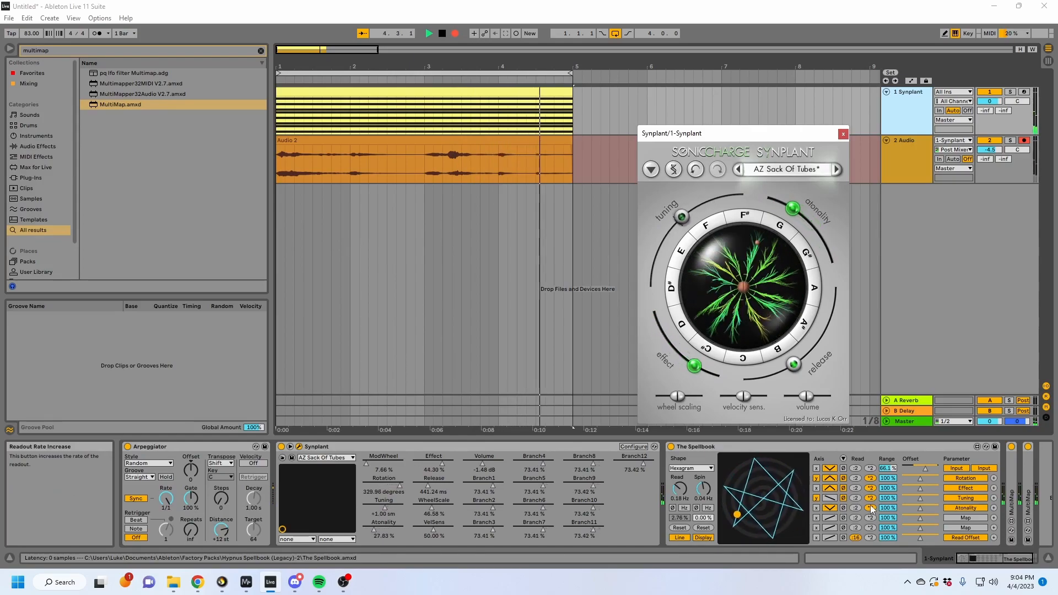
{"action": "left_click", "coordinate": [871, 509]}
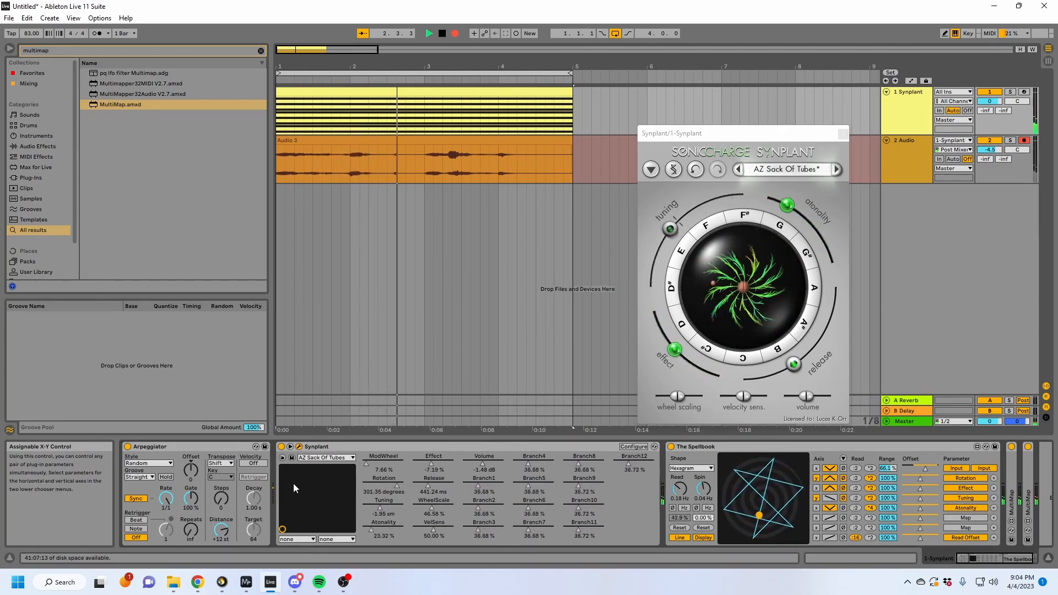
{"action": "left_click_drag", "start_coordinate": [703, 489], "coordinate": [679, 506]}
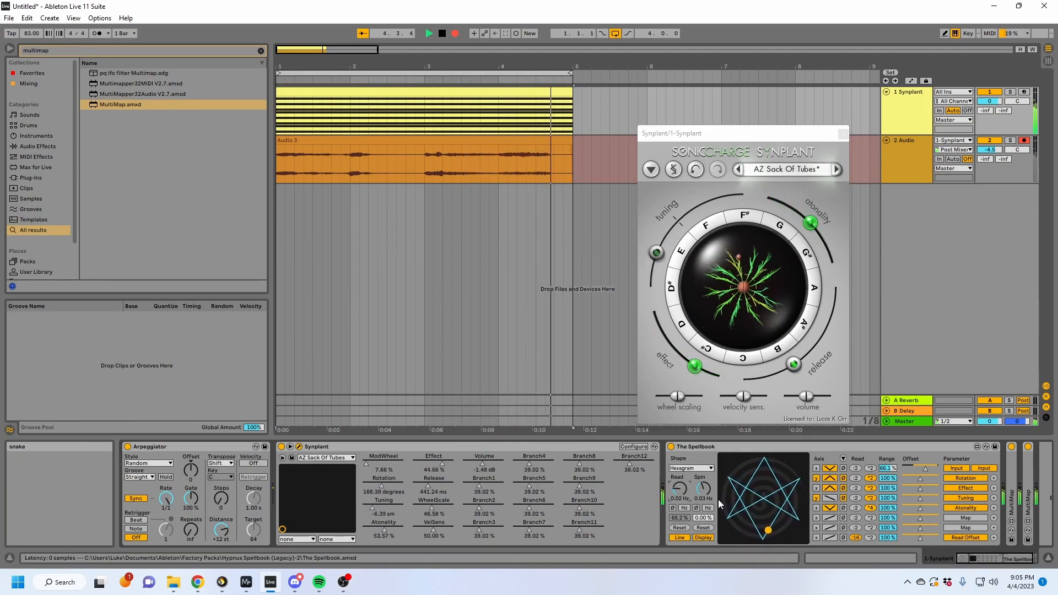
{"action": "left_click_drag", "start_coordinate": [891, 467], "coordinate": [891, 470]}
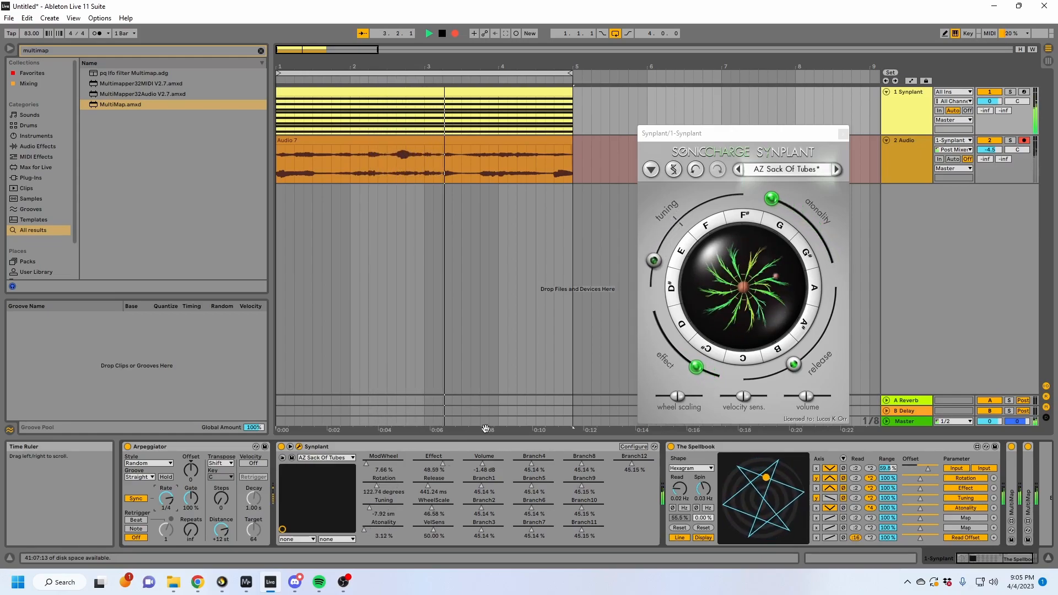
Step: Stop the recording and reshape Synplant's branches by hand inside the globe
{"action": "key", "text": "space"}
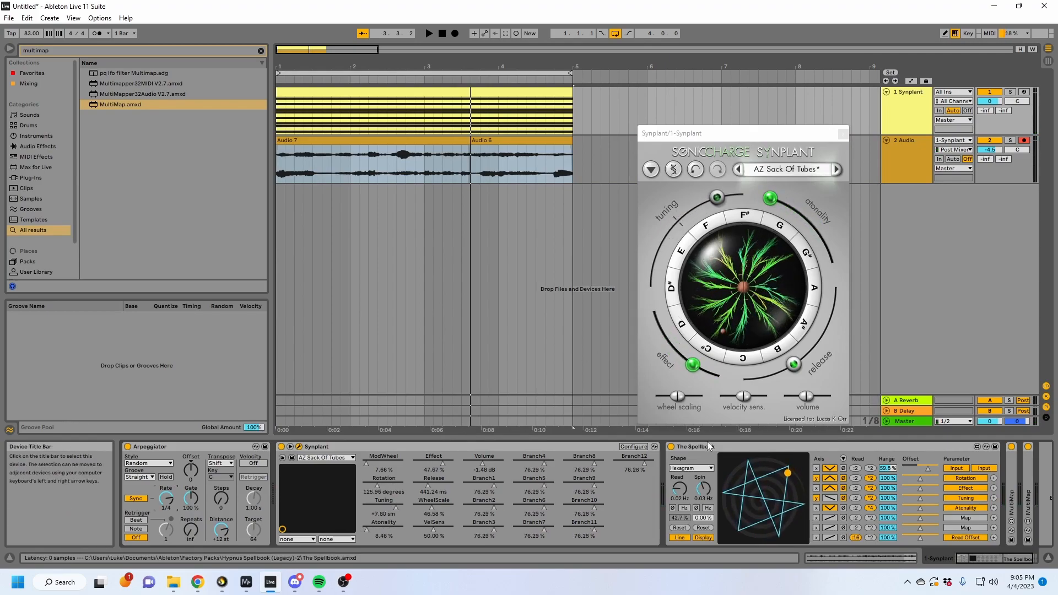
{"action": "mouse_move", "coordinate": [730, 325]}
{"action": "left_mouse_down"}
{"action": "mouse_move", "coordinate": [732, 340]}
{"action": "mouse_move", "coordinate": [698, 315]}
{"action": "mouse_move", "coordinate": [692, 282]}
{"action": "mouse_move", "coordinate": [705, 249]}
{"action": "mouse_move", "coordinate": [695, 256]}
{"action": "left_mouse_up"}
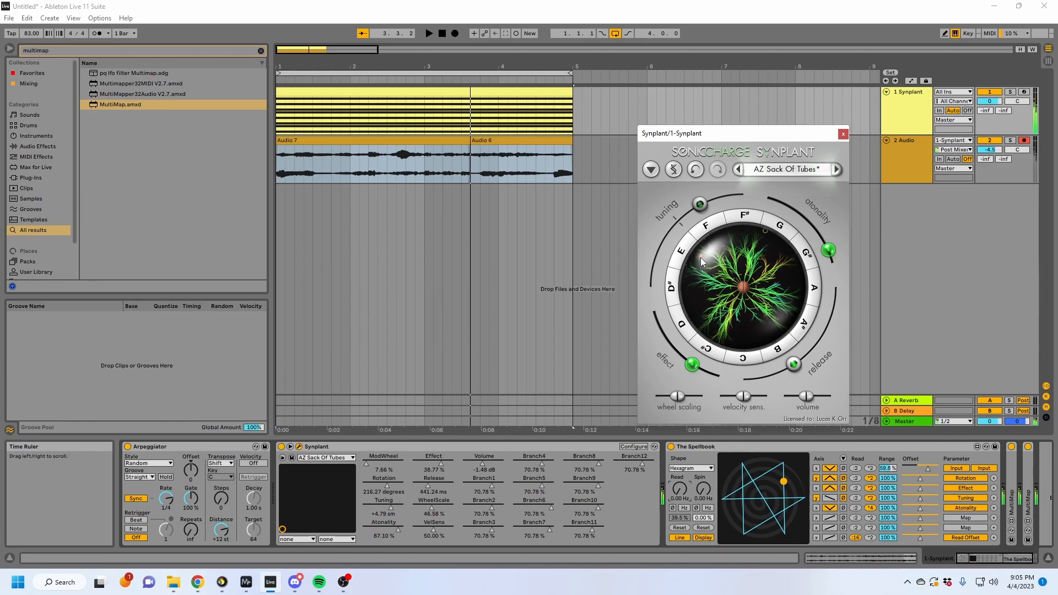
{"action": "left_click", "coordinate": [743, 289]}
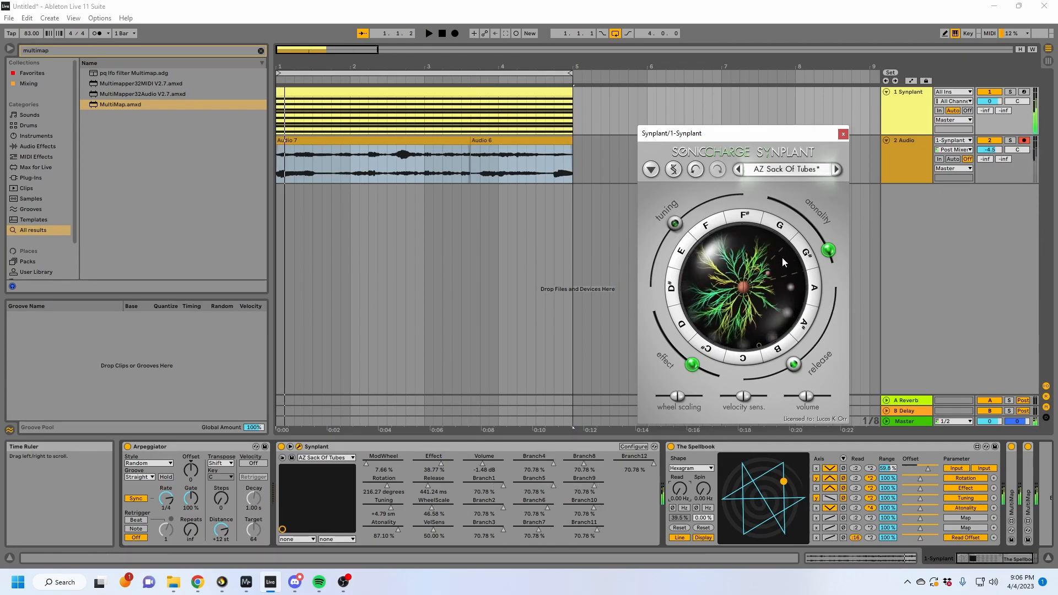
Step: Set The Spellbook's Read rate to 0.14 Hz and Spin to 0.02 Hz, and restart playback
{"action": "left_click_drag", "start_coordinate": [679, 489], "coordinate": [700, 484]}
{"action": "key", "text": "space"}
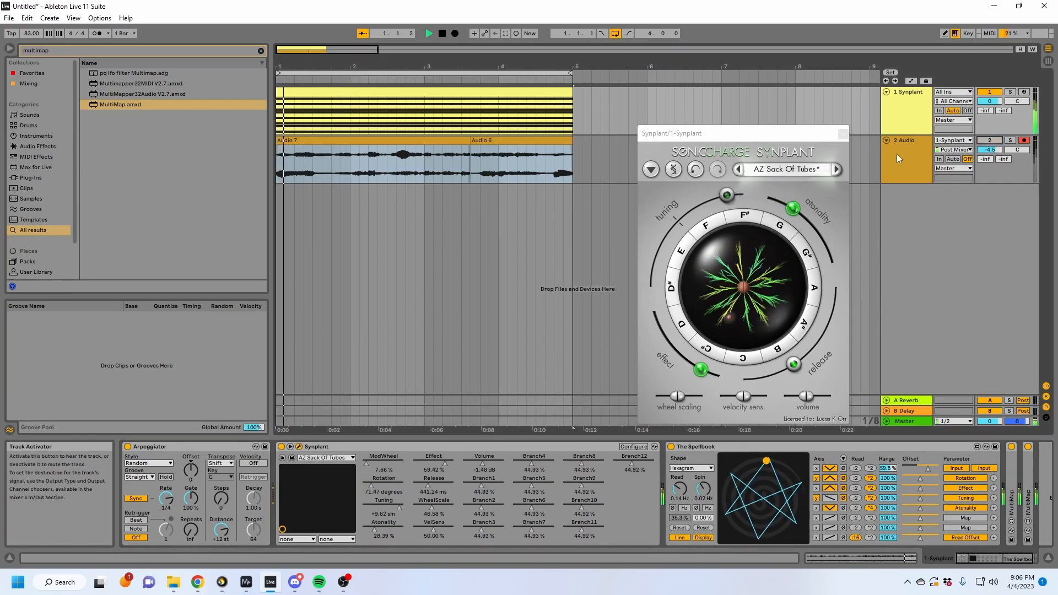
Step: Move the recorded clips to a new third audio track and record Synplant onto the second track again
{"action": "left_click_drag", "start_coordinate": [331, 141], "coordinate": [331, 189]}
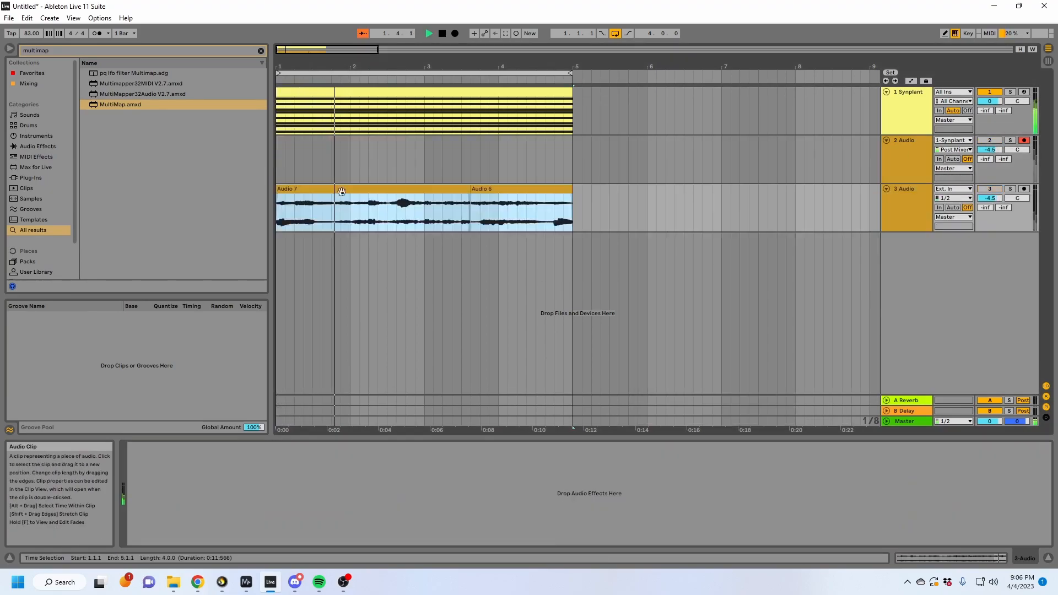
{"action": "left_click", "coordinate": [455, 34]}
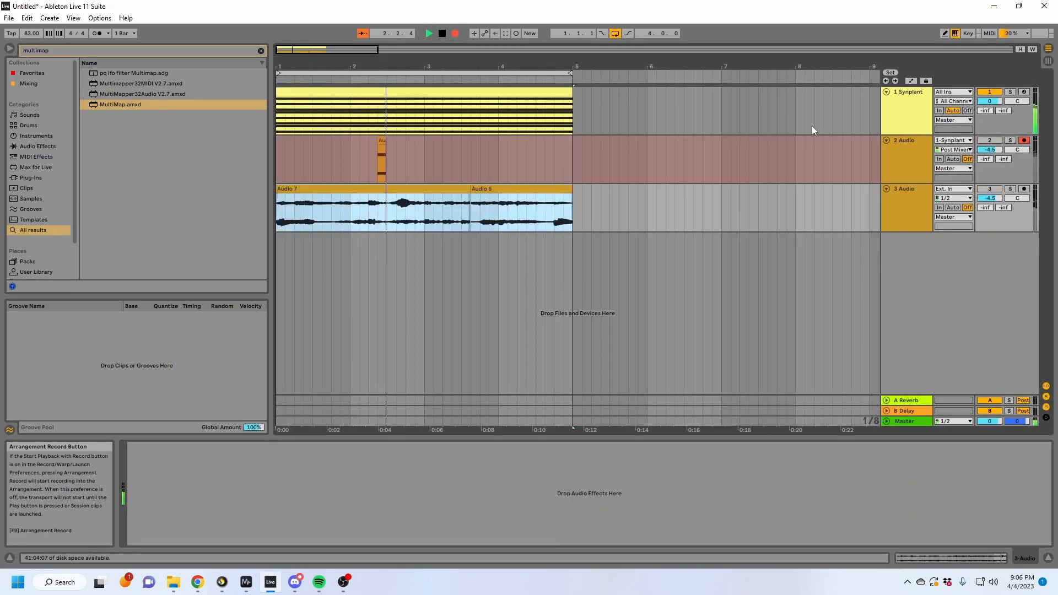
{"action": "left_click", "coordinate": [898, 108]}
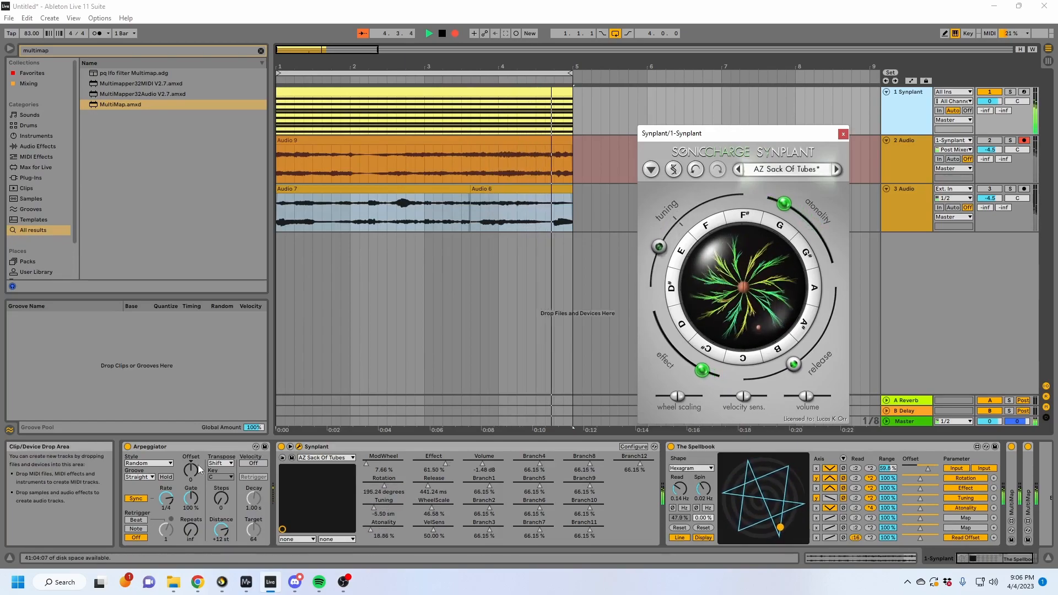
Step: Set the Arpeggiator's rate to 1/16, its groove to Swing 16 and its gate to 29 %
{"action": "left_click_drag", "start_coordinate": [172, 498], "coordinate": [174, 494]}
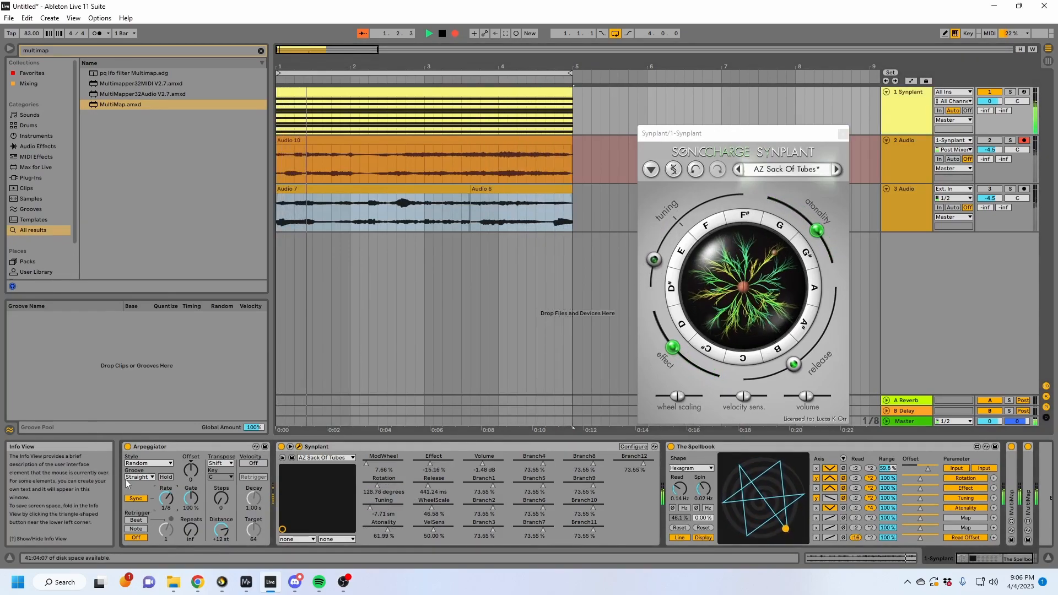
{"action": "left_click", "coordinate": [144, 477]}
{"action": "left_click", "coordinate": [137, 501]}
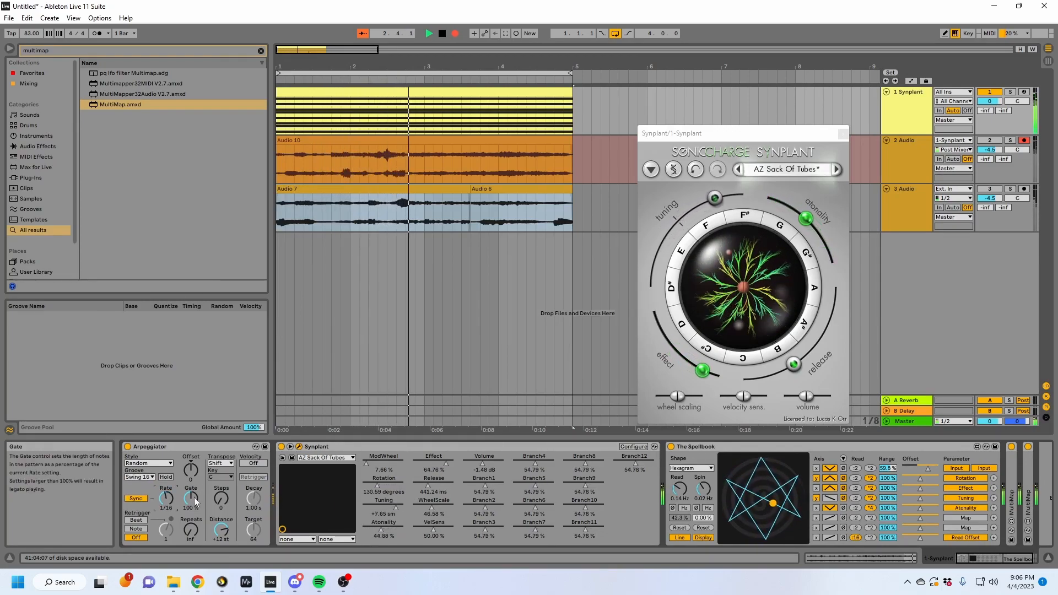
{"action": "left_click_drag", "start_coordinate": [194, 497], "coordinate": [194, 558]}
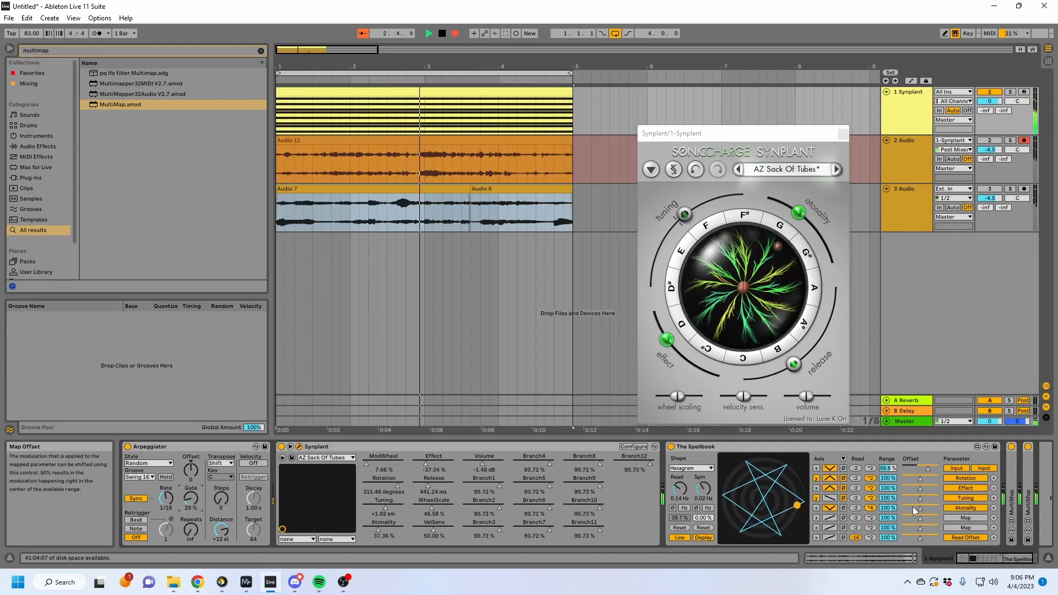
Step: Return the Arpeggiator's groove to Straight, and reduce The Spellbook's Effect row range to 66.1 % with a lower offset
{"action": "left_click", "coordinate": [144, 477]}
{"action": "left_click", "coordinate": [143, 485]}
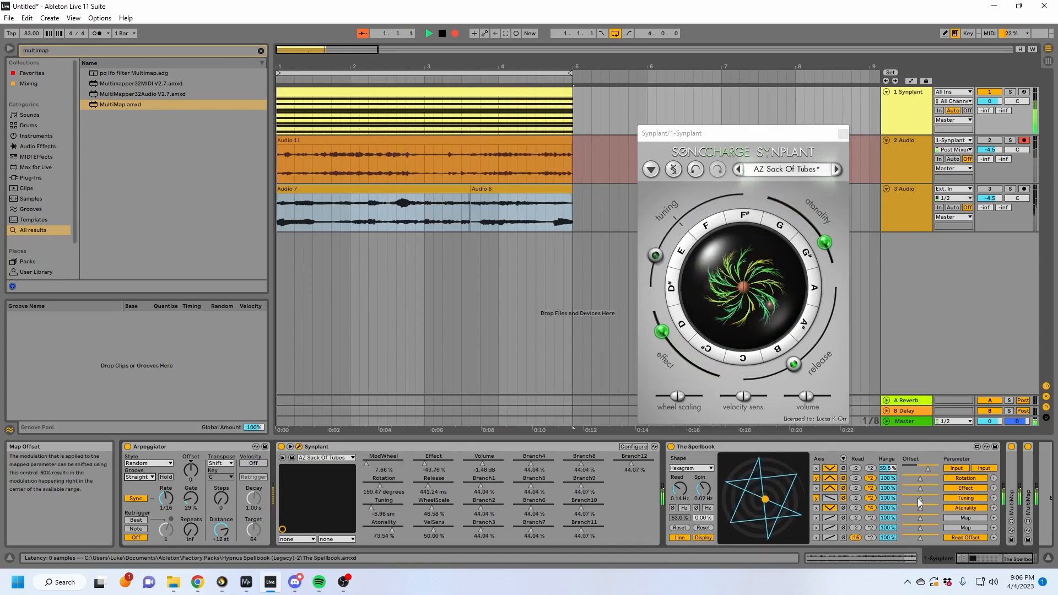
{"action": "mouse_move", "coordinate": [887, 488]}
{"action": "left_mouse_down"}
{"action": "mouse_move", "coordinate": [888, 507]}
{"action": "mouse_move", "coordinate": [920, 489]}
{"action": "mouse_move", "coordinate": [907, 489]}
{"action": "left_mouse_up"}
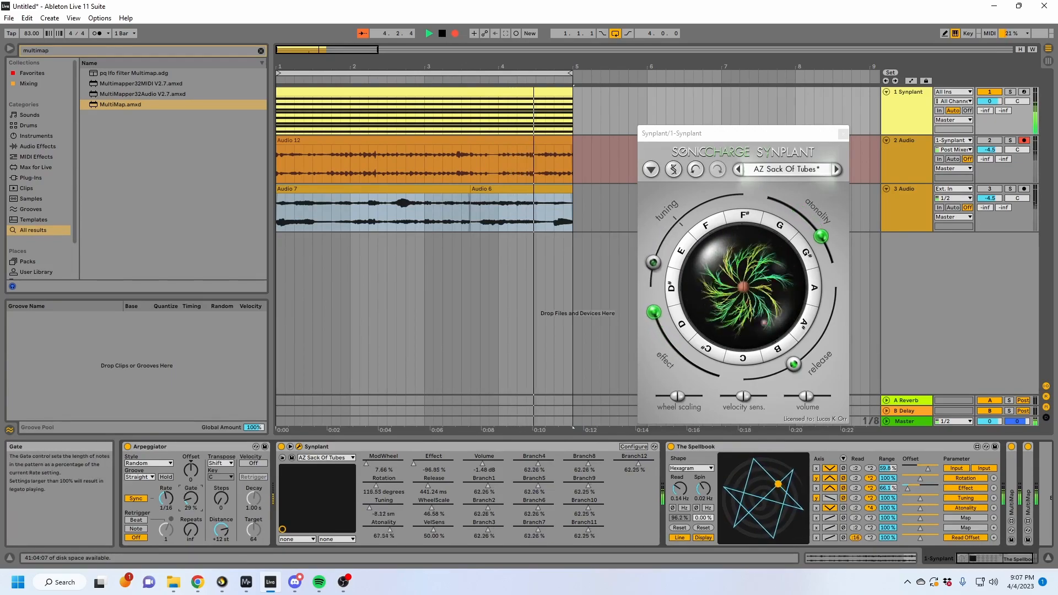
Step: Set the Arpeggiator's rate to 1/8 and gate to 88 %, and stop the recording
{"action": "left_click_drag", "start_coordinate": [169, 497], "coordinate": [169, 497]}
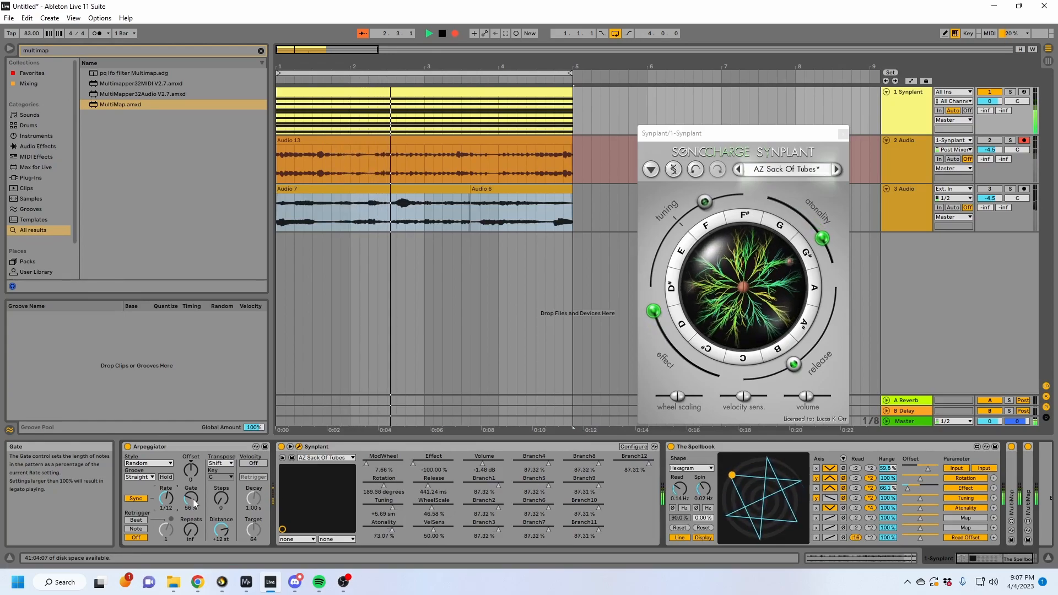
{"action": "left_click_drag", "start_coordinate": [193, 498], "coordinate": [192, 470]}
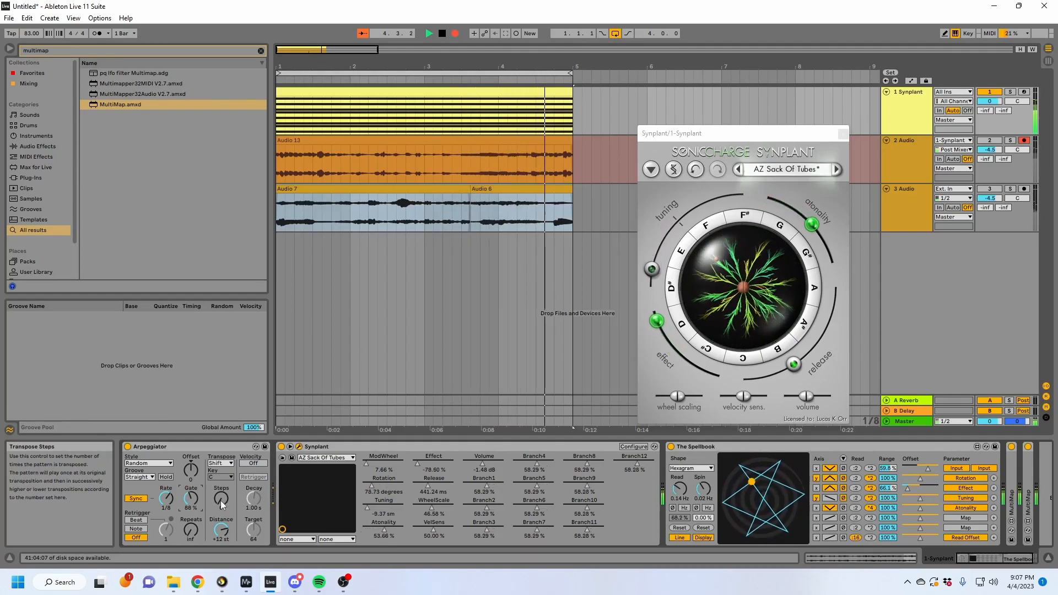
{"action": "left_click", "coordinate": [405, 103]}
{"action": "left_click", "coordinate": [405, 103]}
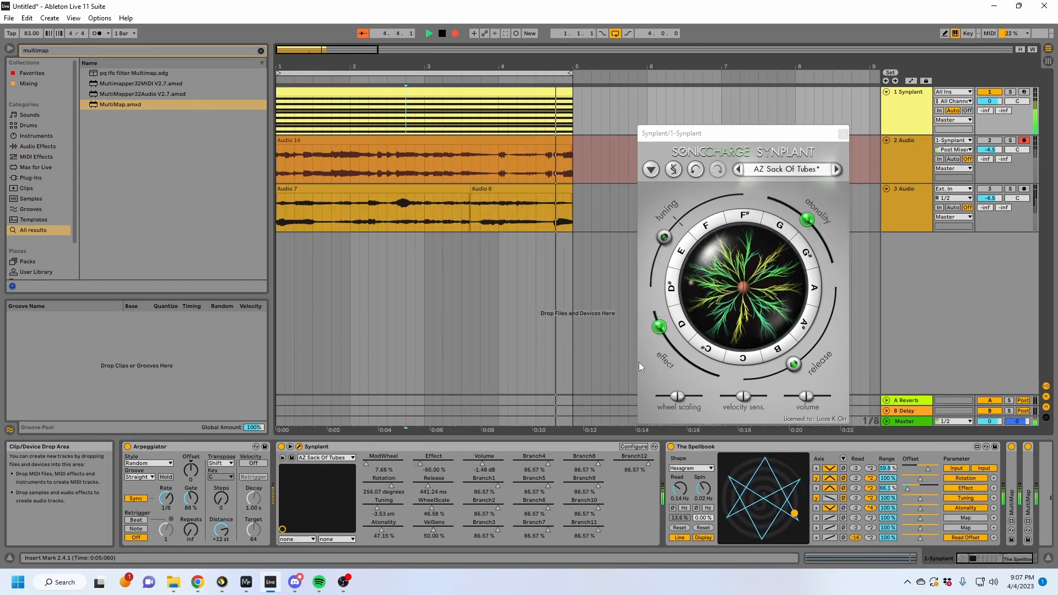
{"action": "key", "text": "space"}
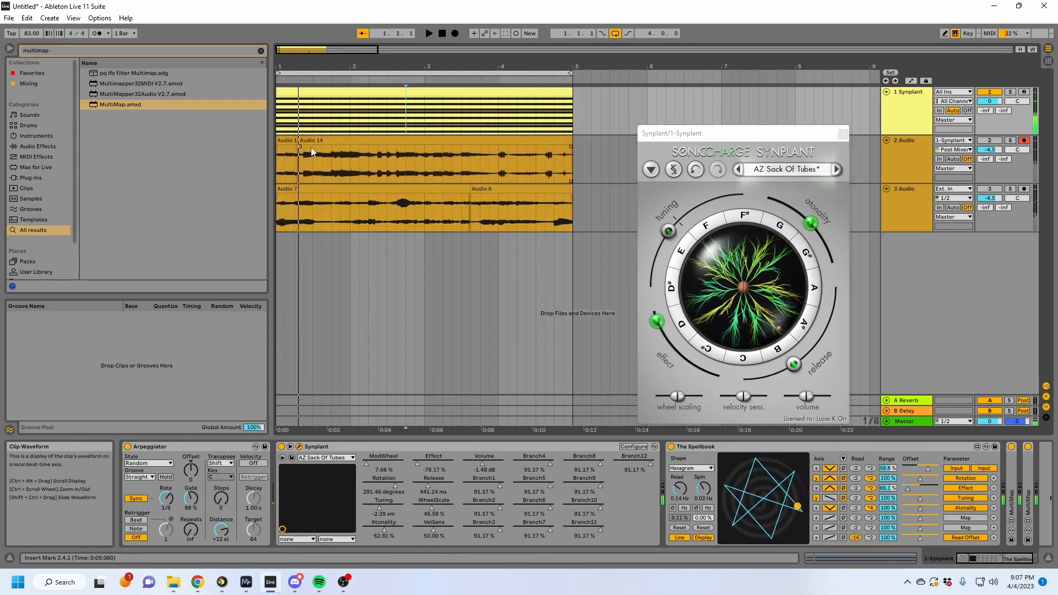
Step: Move the Audio 14 take to a new fourth audio track and extend it to its full recorded length, starting at bar 1
{"action": "left_click", "coordinate": [312, 141]}
{"action": "left_click_drag", "start_coordinate": [318, 67], "coordinate": [318, 38]}
{"action": "left_click_drag", "start_coordinate": [354, 141], "coordinate": [726, 298]}
{"action": "left_click_drag", "start_coordinate": [654, 236], "coordinate": [377, 236]}
{"action": "left_click_drag", "start_coordinate": [509, 236], "coordinate": [716, 260]}
{"action": "left_click_drag", "start_coordinate": [582, 236], "coordinate": [265, 236]}
{"action": "left_click_drag", "start_coordinate": [347, 235], "coordinate": [587, 260]}
{"action": "left_click_drag", "start_coordinate": [513, 237], "coordinate": [250, 237]}
{"action": "left_click_drag", "start_coordinate": [532, 245], "coordinate": [341, 250]}
Step: Solo the fourth track and audition the long Audio 14 recording from its beginning and near bar 22
{"action": "left_click", "coordinate": [1010, 237]}
{"action": "key", "text": "space"}
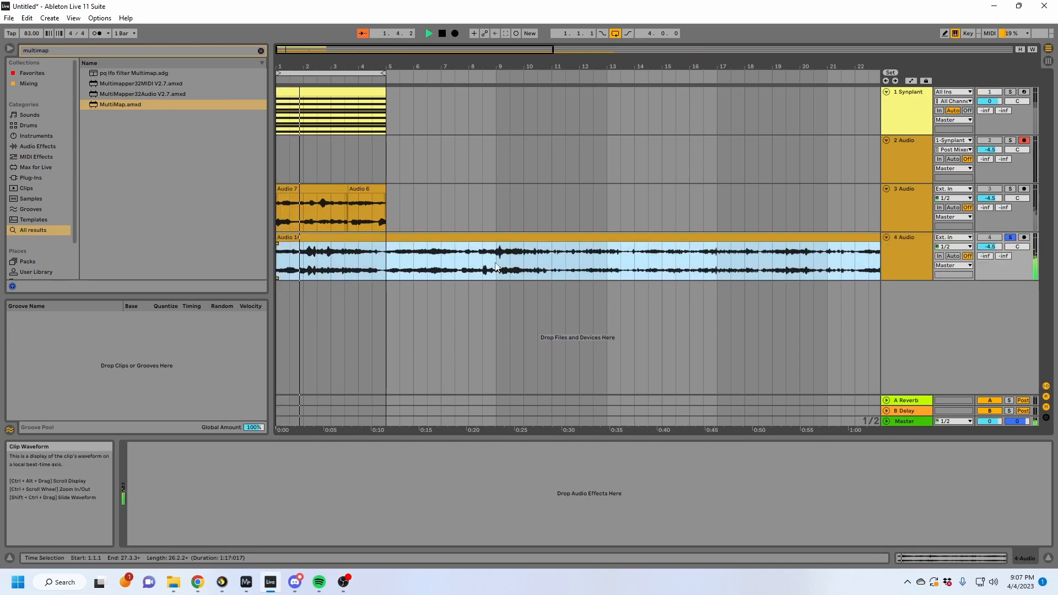
{"action": "left_click", "coordinate": [335, 273]}
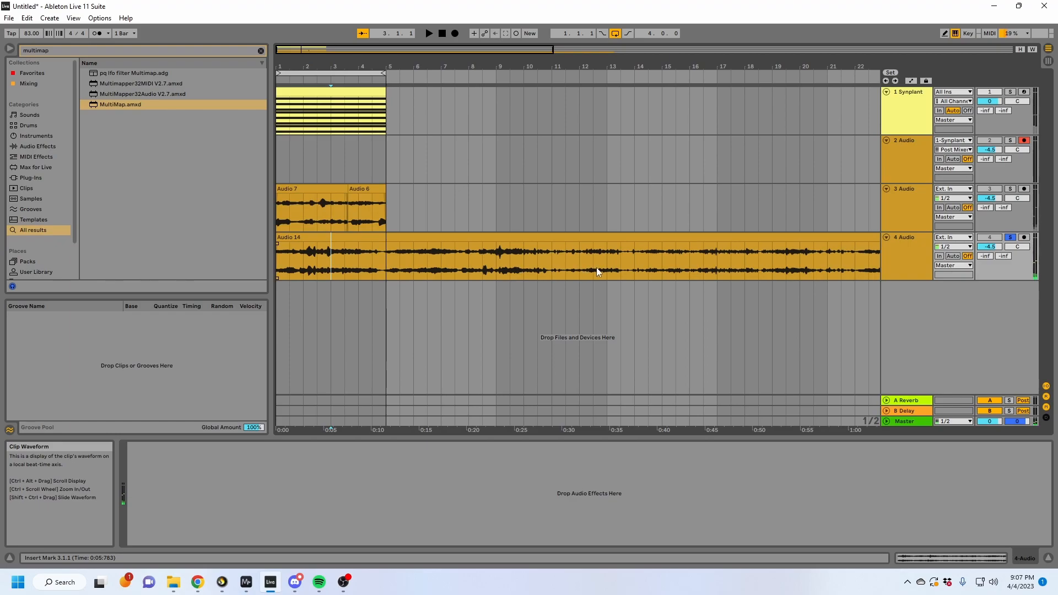
{"action": "left_click_drag", "start_coordinate": [721, 67], "coordinate": [426, 62]}
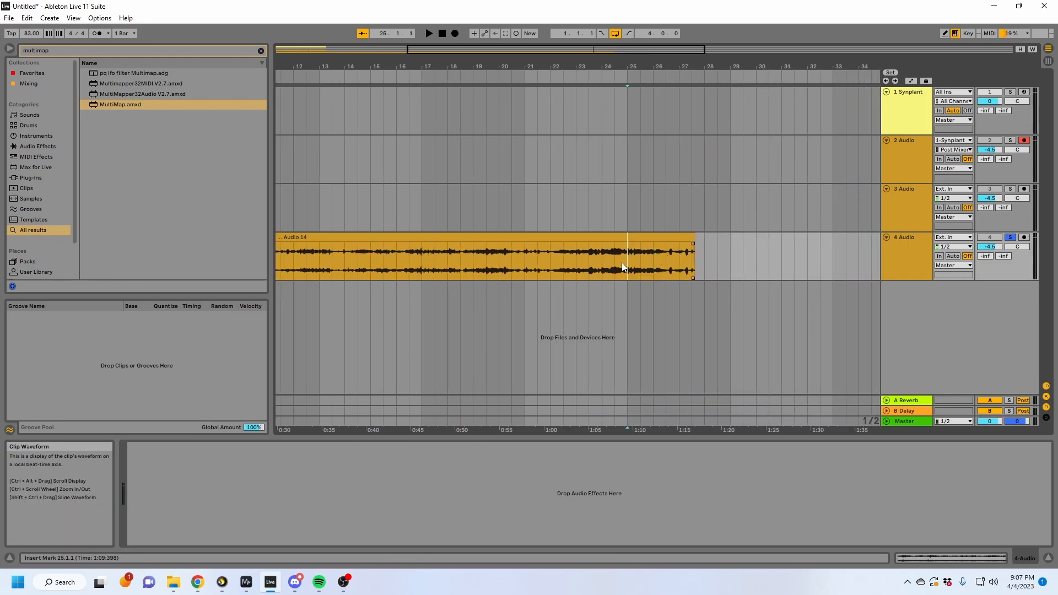
{"action": "key", "text": "space"}
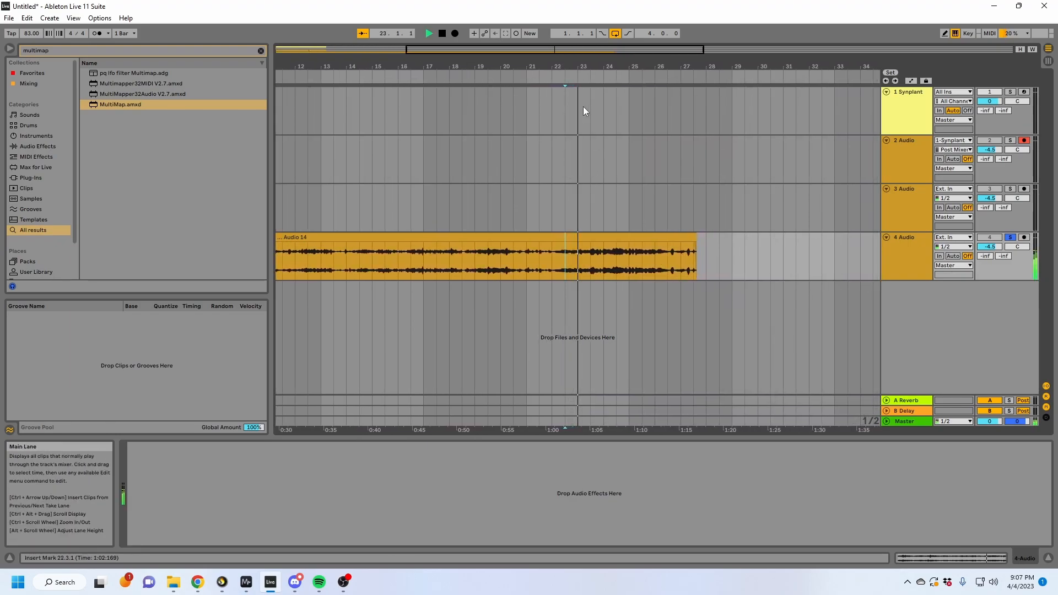
Step: Split two sections out of the Audio 14 clip between bars 23 and 26 and move them onto a new fifth audio track
{"action": "left_click_drag", "start_coordinate": [584, 65], "coordinate": [524, 93]}
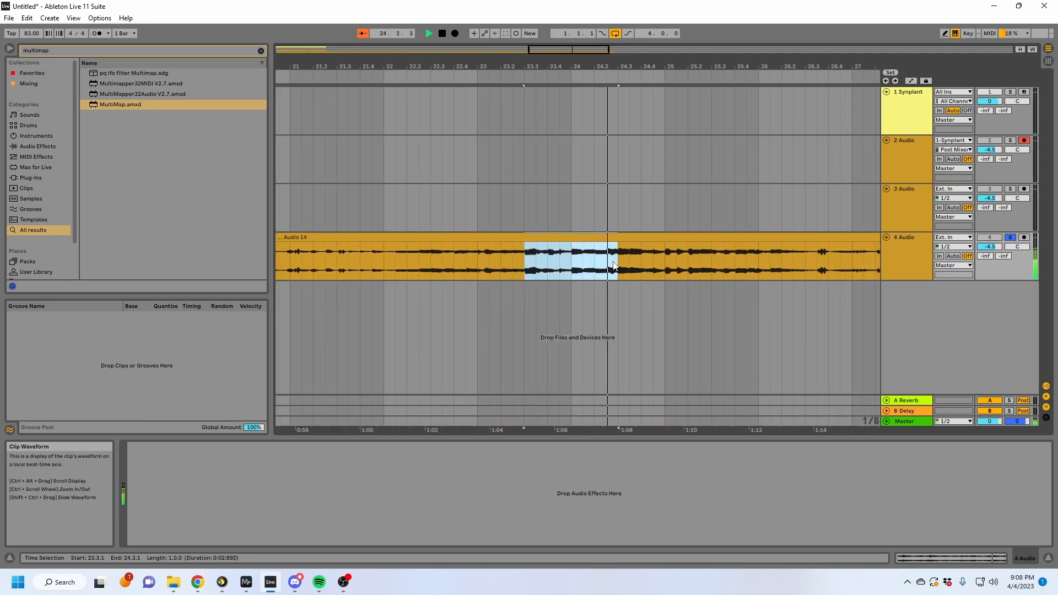
{"action": "left_click_drag", "start_coordinate": [653, 267], "coordinate": [581, 295]}
{"action": "key", "text": "ctrl+e"}
{"action": "left_click_drag", "start_coordinate": [655, 262], "coordinate": [686, 293]}
{"action": "key", "text": "ctrl+e"}
{"action": "left_click", "coordinate": [700, 257]}
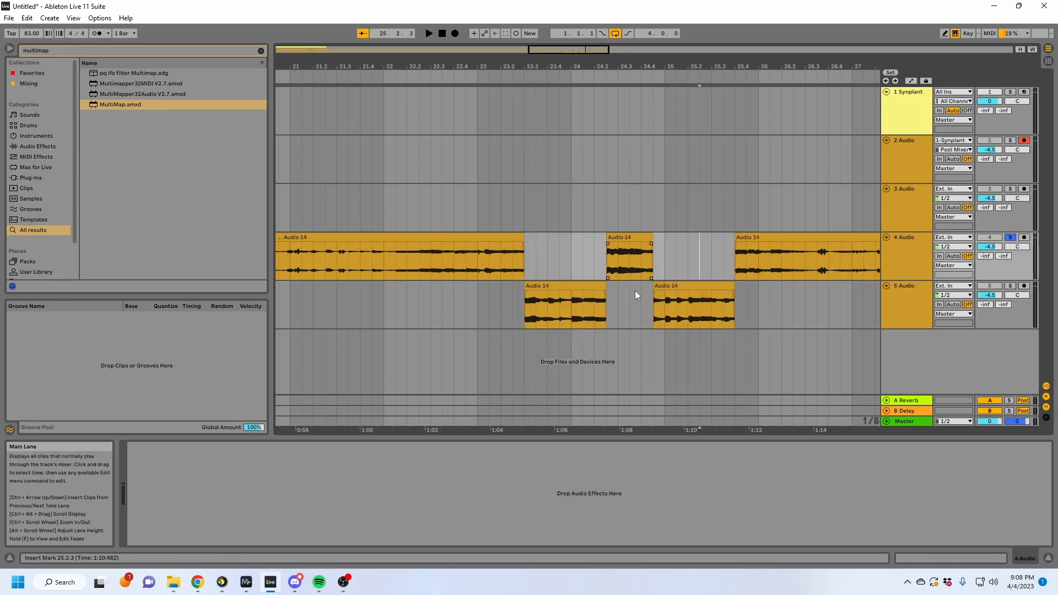
Step: Audition the remaining Audio 14 material on the fourth track from 25.4.1
{"action": "left_click", "coordinate": [657, 296]}
{"action": "left_click", "coordinate": [663, 287]}
{"action": "left_click", "coordinate": [731, 254]}
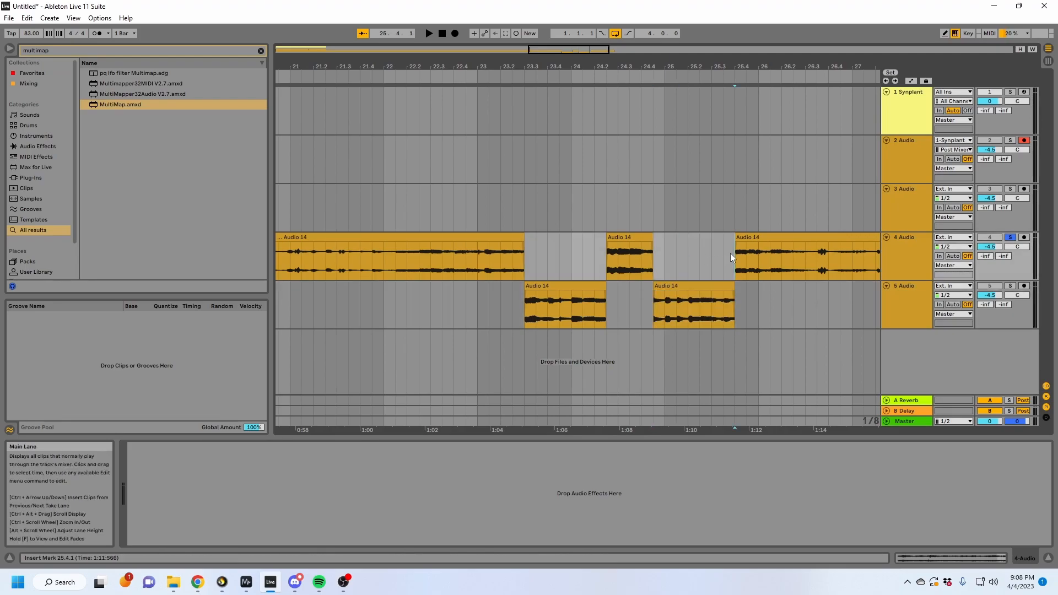
{"action": "key", "text": "space"}
{"action": "scroll", "coordinate": [645, 297], "scroll_direction": "down", "scroll_amount": 5}
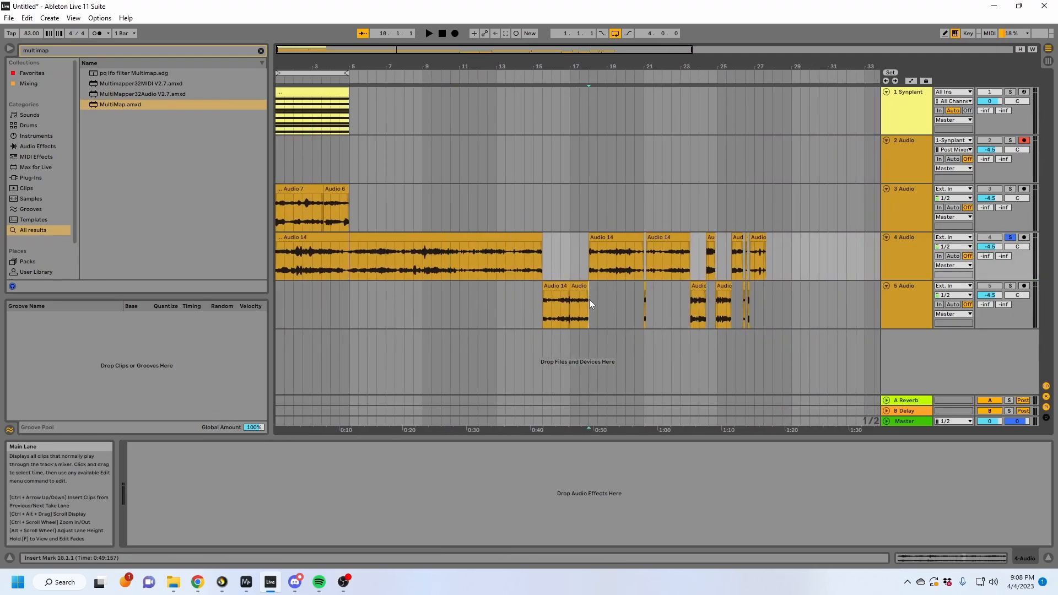
Step: Move the scattered Audio 14 slices on the fifth track leftward so they follow the clips before bar 18 closely
{"action": "mouse_move", "coordinate": [590, 299]}
{"action": "left_mouse_down"}
{"action": "mouse_move", "coordinate": [543, 299]}
{"action": "mouse_move", "coordinate": [595, 295]}
{"action": "left_mouse_up"}
{"action": "left_click", "coordinate": [645, 295]}
{"action": "left_click", "coordinate": [595, 295]}
{"action": "left_click_drag", "start_coordinate": [697, 286], "coordinate": [600, 294]}
{"action": "left_click_drag", "start_coordinate": [730, 287], "coordinate": [615, 292]}
{"action": "key", "text": "ctrl+z"}
{"action": "left_click_drag", "start_coordinate": [762, 301], "coordinate": [630, 297]}
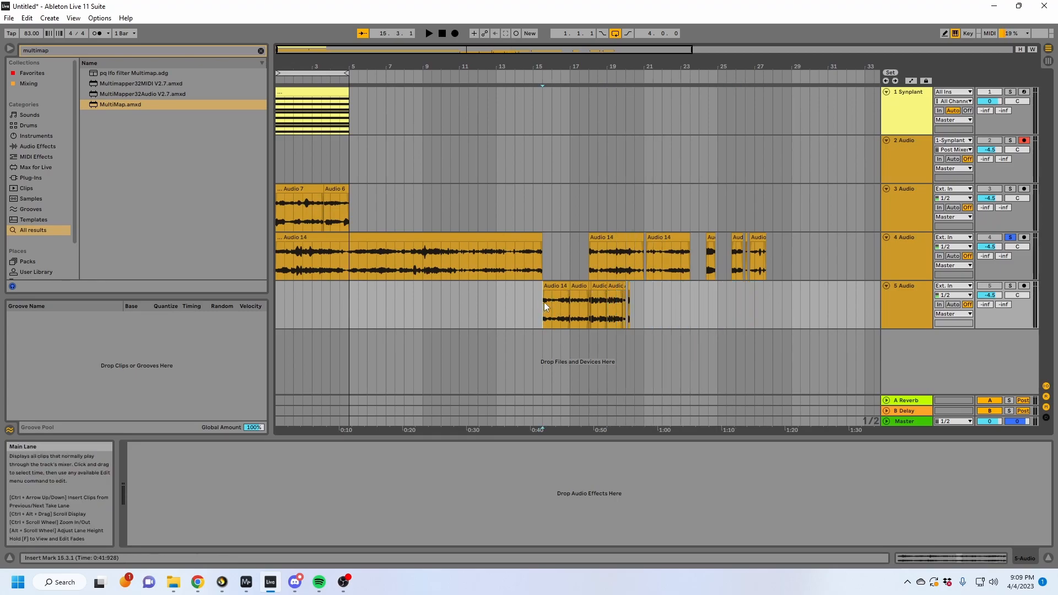
Step: Loop the gathered slices on the fifth track from 15.3.1 with a loop length of 4.3.0
{"action": "left_click_drag", "start_coordinate": [541, 302], "coordinate": [629, 305]}
{"action": "key", "text": "ctrl+l"}
{"action": "key", "text": "ctrl+k"}
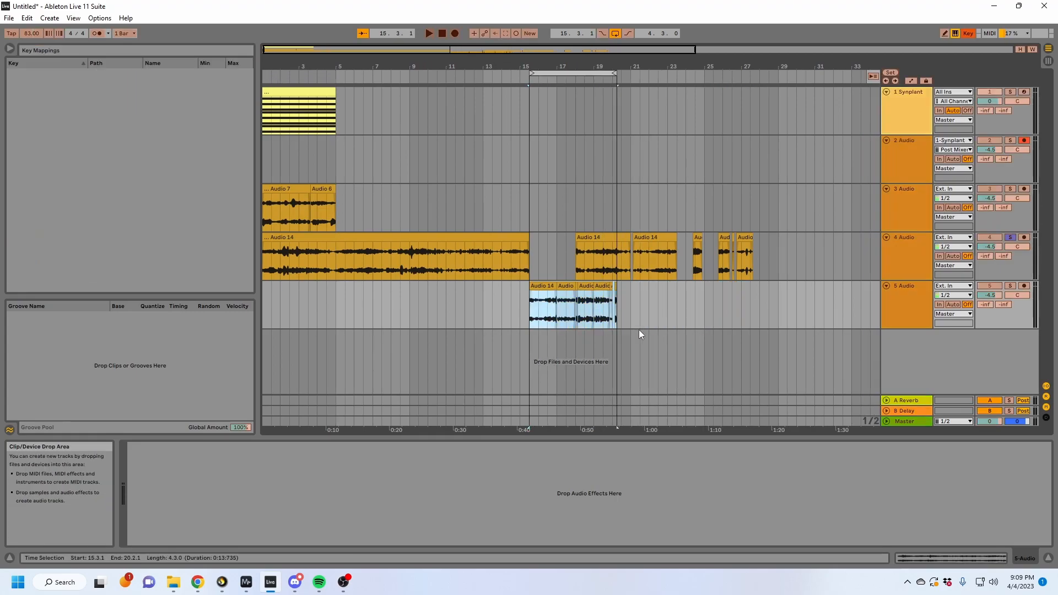
{"action": "left_click", "coordinate": [969, 34]}
{"action": "left_click_drag", "start_coordinate": [597, 66], "coordinate": [596, 99]}
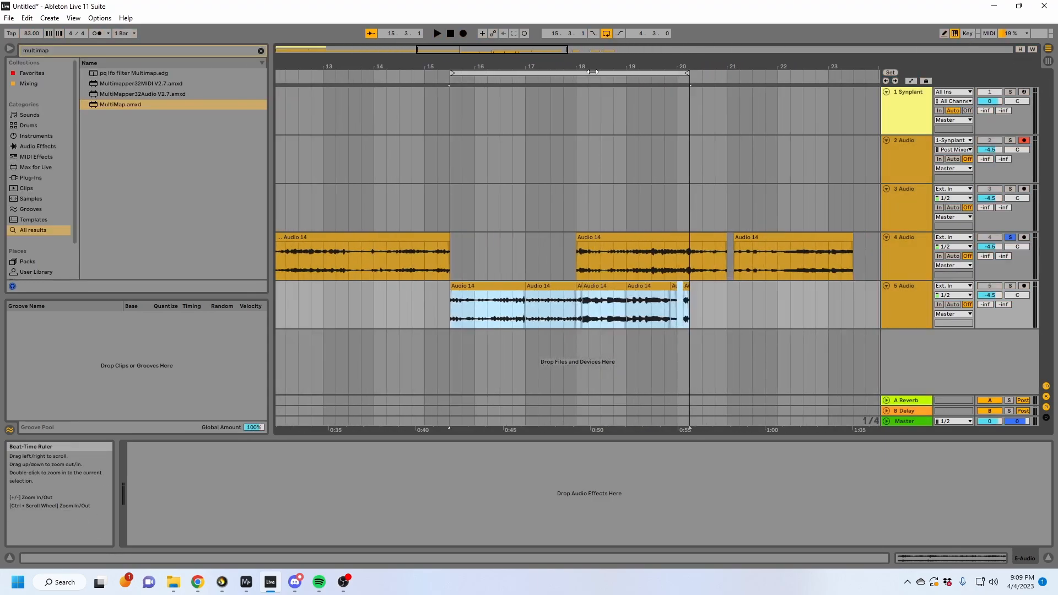
{"action": "left_click", "coordinate": [596, 72]}
{"action": "left_click", "coordinate": [9, 18]}
{"action": "left_click", "coordinate": [56, 194]}
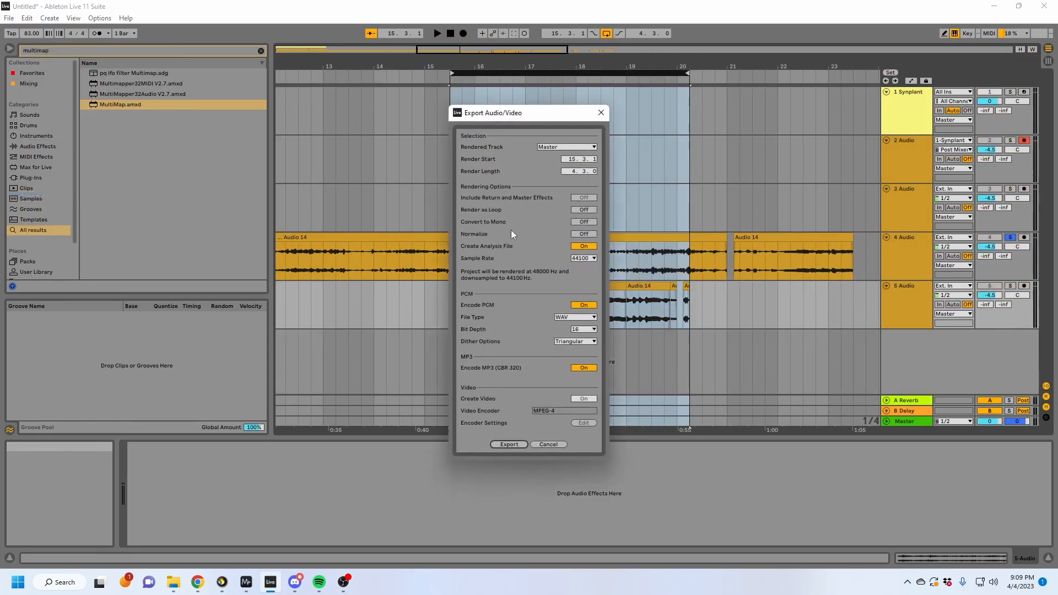
{"action": "left_click", "coordinate": [509, 444]}
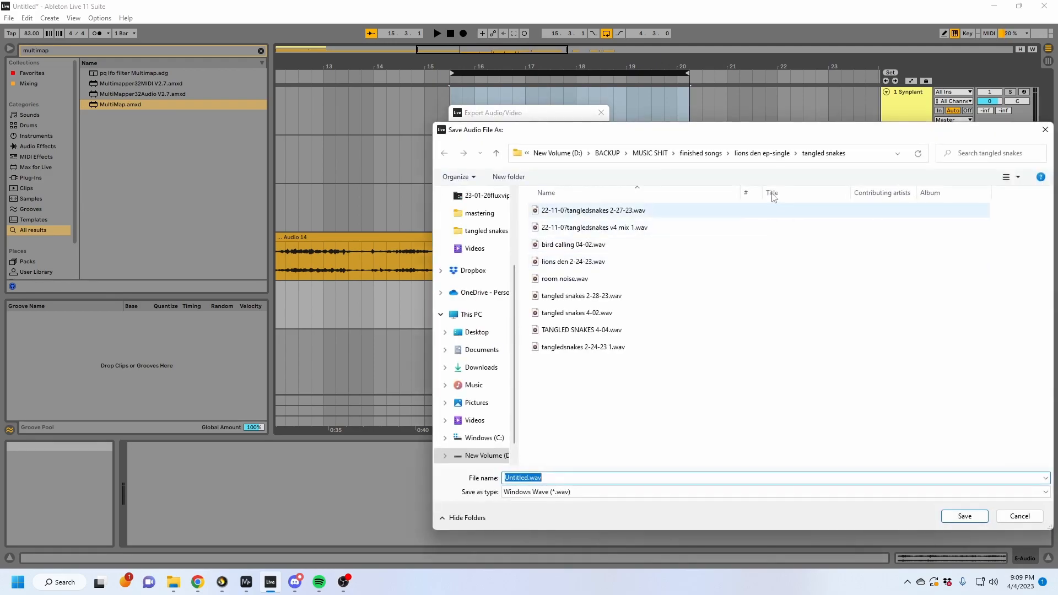
{"action": "left_click_drag", "start_coordinate": [652, 115], "coordinate": [553, 143]}
{"action": "left_click", "coordinate": [550, 160]}
{"action": "scroll", "coordinate": [523, 366], "scroll_direction": "down", "scroll_amount": 3}
{"action": "scroll", "coordinate": [523, 366], "scroll_direction": "down", "scroll_amount": 5}
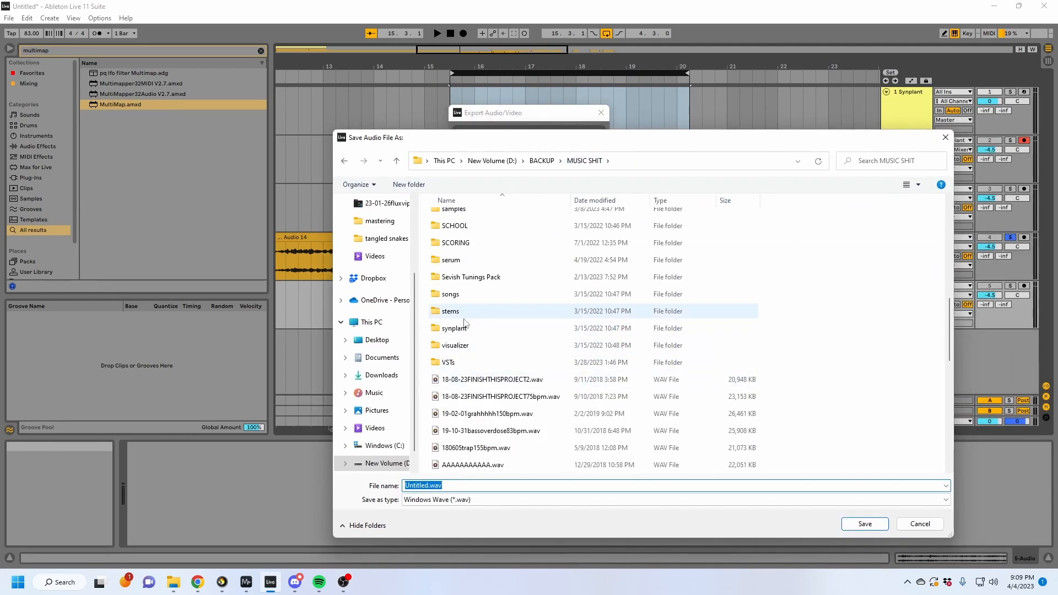
{"action": "left_click", "coordinate": [945, 138]}
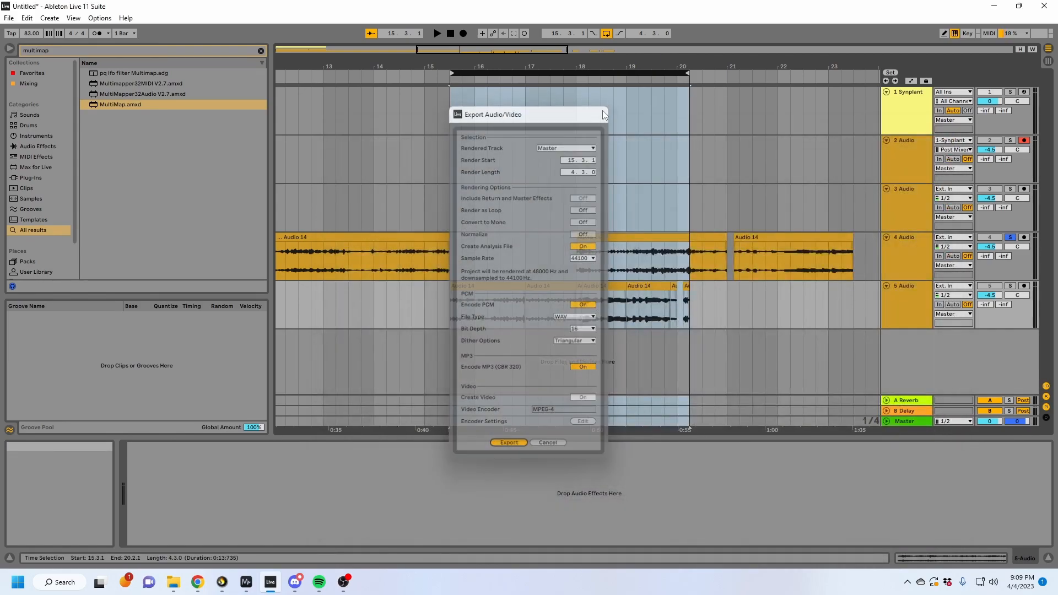
{"action": "left_click", "coordinate": [548, 444]}
{"action": "left_click", "coordinate": [462, 318]}
{"action": "left_click", "coordinate": [441, 312]}
{"action": "left_click_drag", "start_coordinate": [357, 273], "coordinate": [325, 264]}
{"action": "left_click_drag", "start_coordinate": [342, 63], "coordinate": [418, 138]}
{"action": "left_click", "coordinate": [324, 160]}
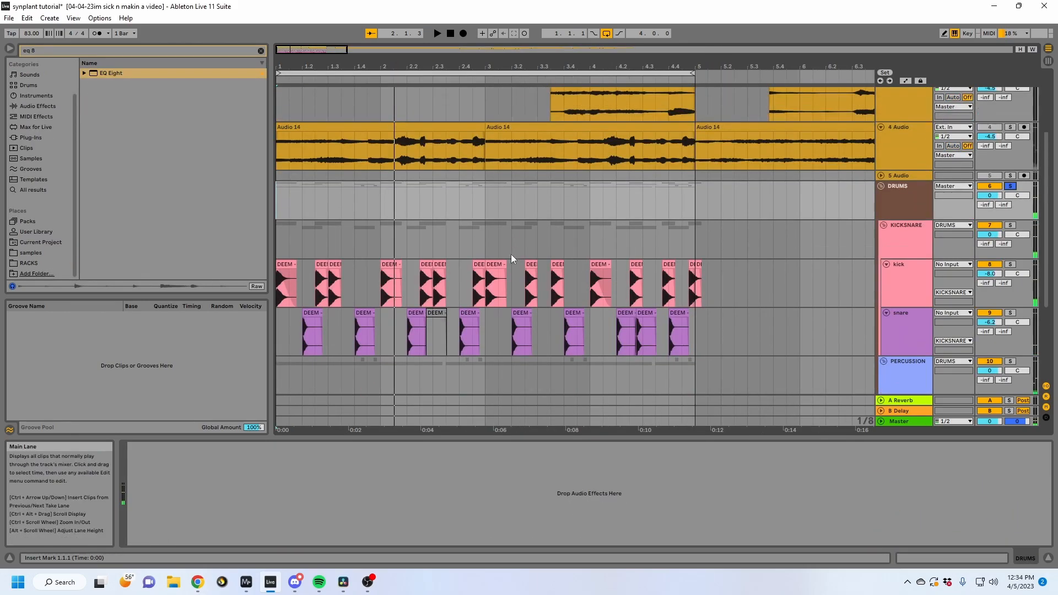
Step: Look over the arrangement from the Synplant and Audio 14 tracks down to the kick, snare and percussion tracks
{"action": "scroll", "coordinate": [512, 259], "scroll_direction": "up", "scroll_amount": 5}
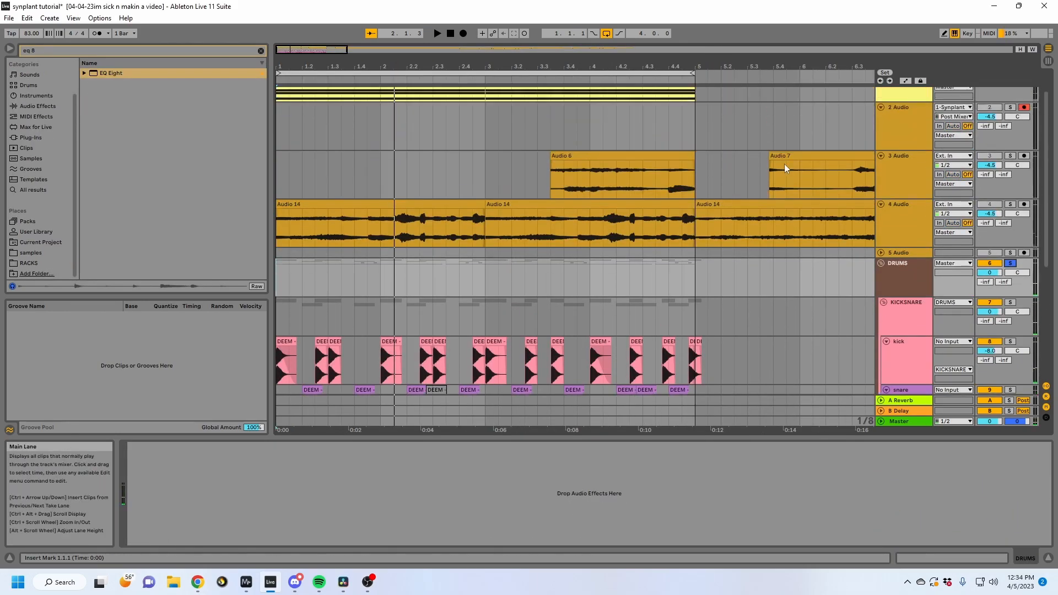
{"action": "left_click", "coordinate": [495, 119]}
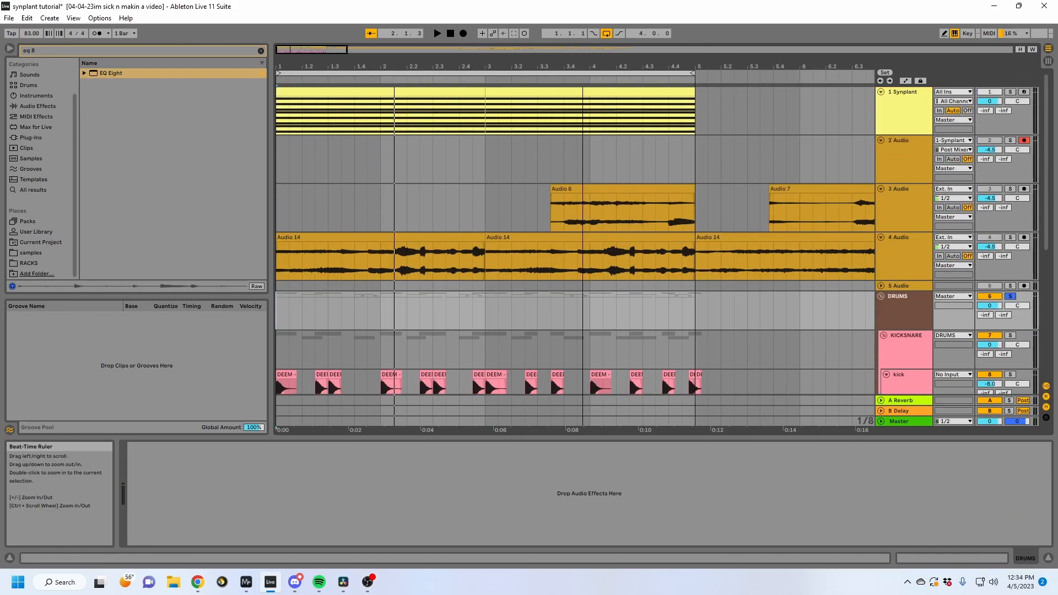
{"action": "left_click_drag", "start_coordinate": [582, 66], "coordinate": [582, 54]}
{"action": "left_click", "coordinate": [481, 113]}
{"action": "scroll", "coordinate": [349, 266], "scroll_direction": "down", "scroll_amount": 6}
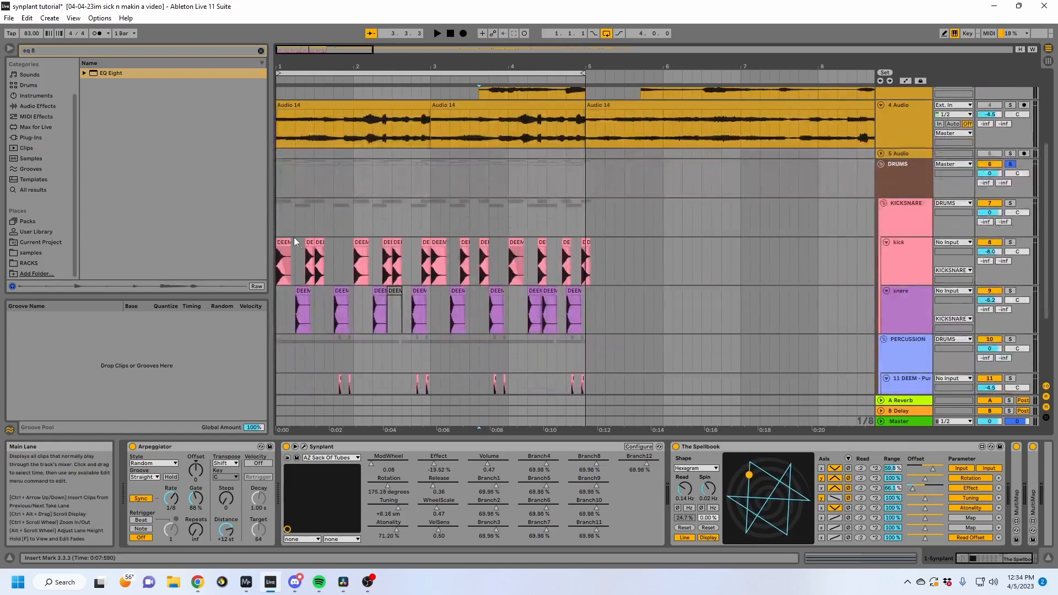
{"action": "left_click", "coordinate": [279, 227]}
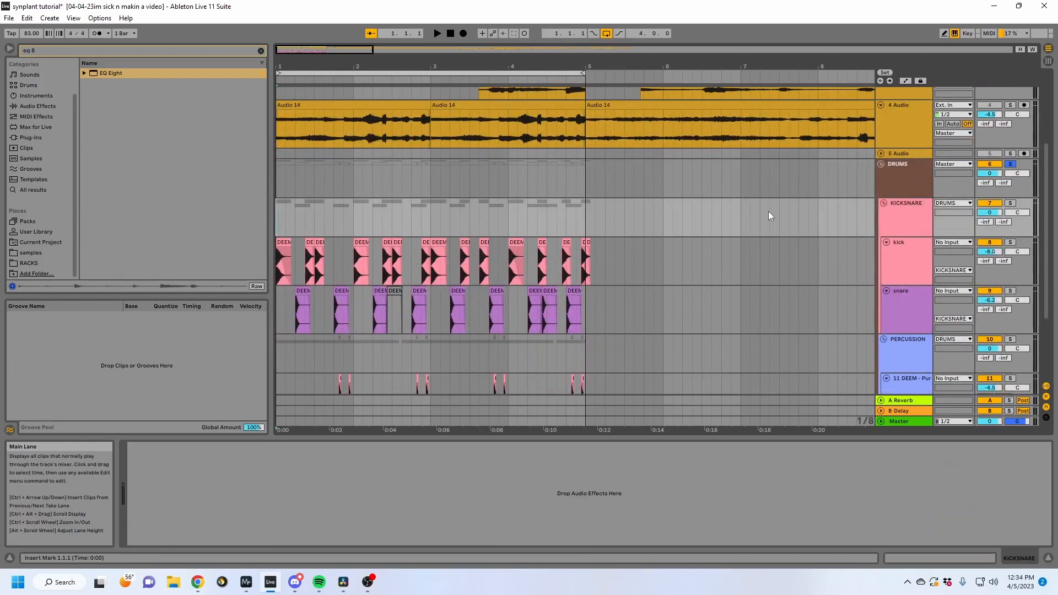
{"action": "scroll", "coordinate": [446, 284], "scroll_direction": "down", "scroll_amount": 3}
{"action": "scroll", "coordinate": [447, 284], "scroll_direction": "up", "scroll_amount": 9}
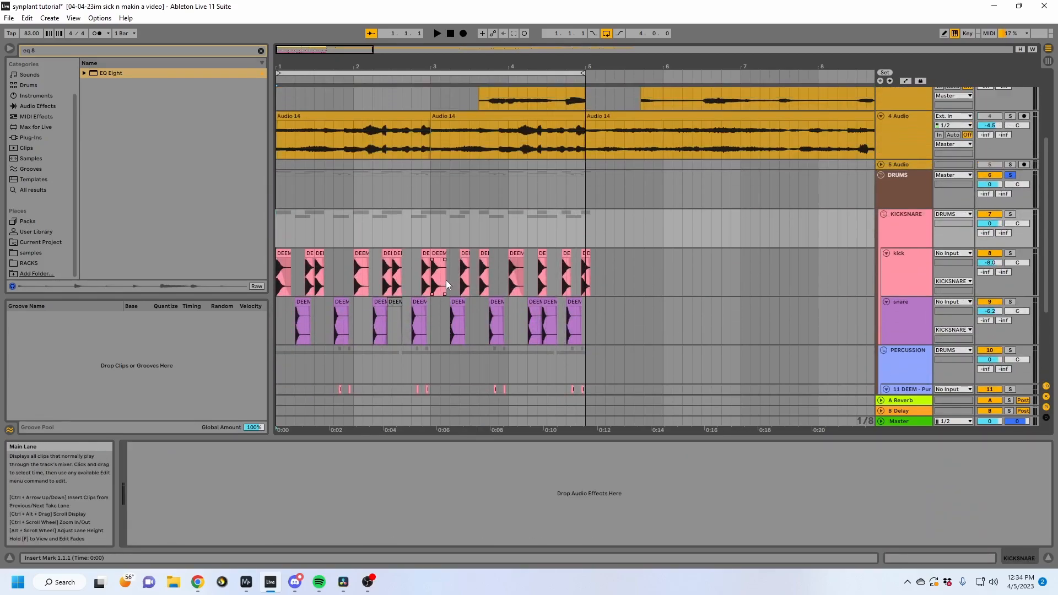
{"action": "scroll", "coordinate": [446, 284], "scroll_direction": "down", "scroll_amount": 4}
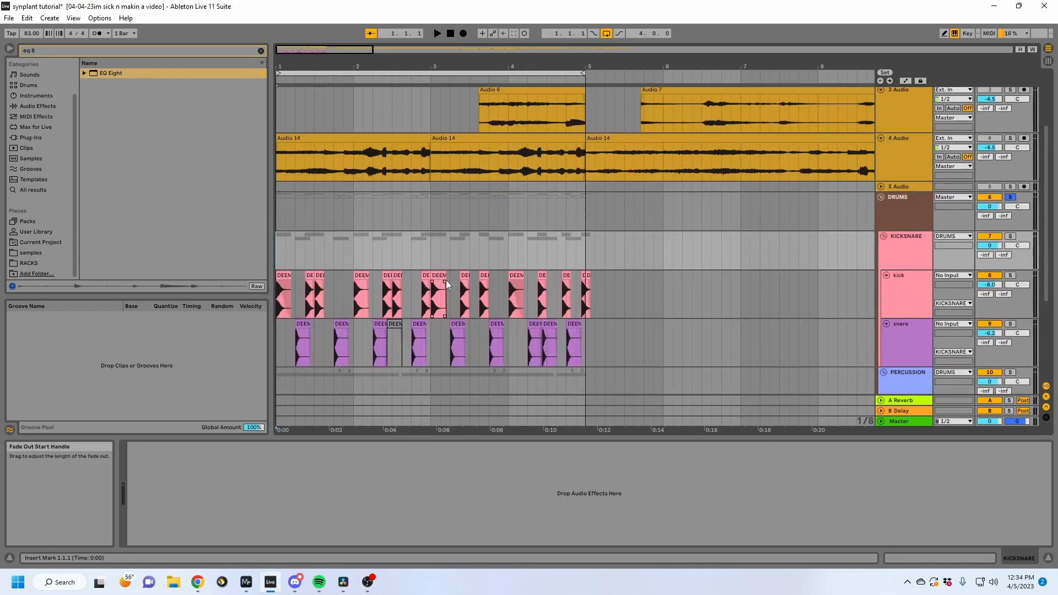
{"action": "scroll", "coordinate": [446, 284], "scroll_direction": "up", "scroll_amount": 4}
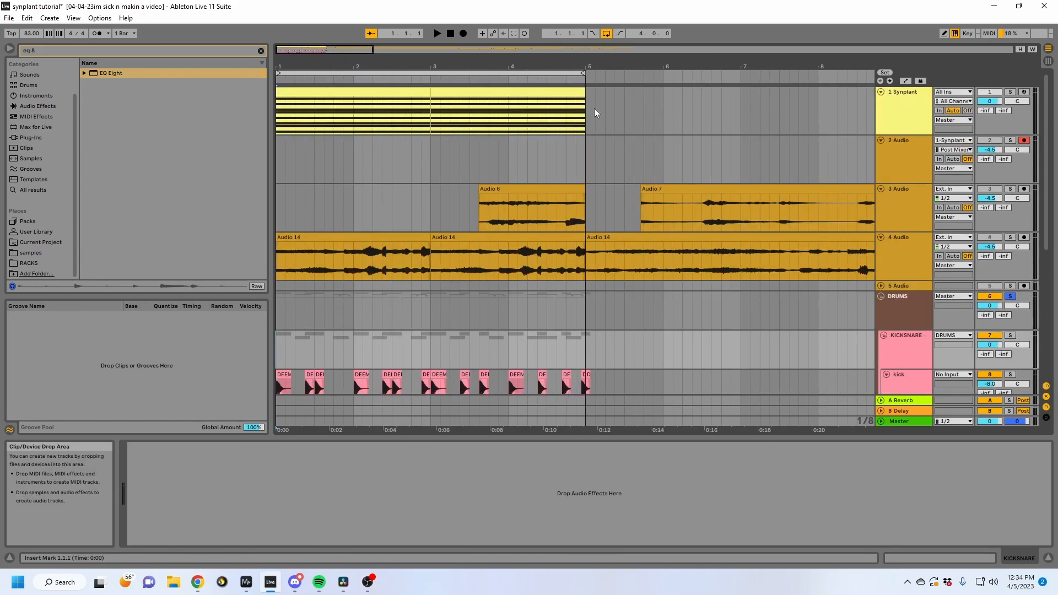
{"action": "left_click", "coordinate": [425, 131]}
{"action": "scroll", "coordinate": [578, 191], "scroll_direction": "down", "scroll_amount": 2}
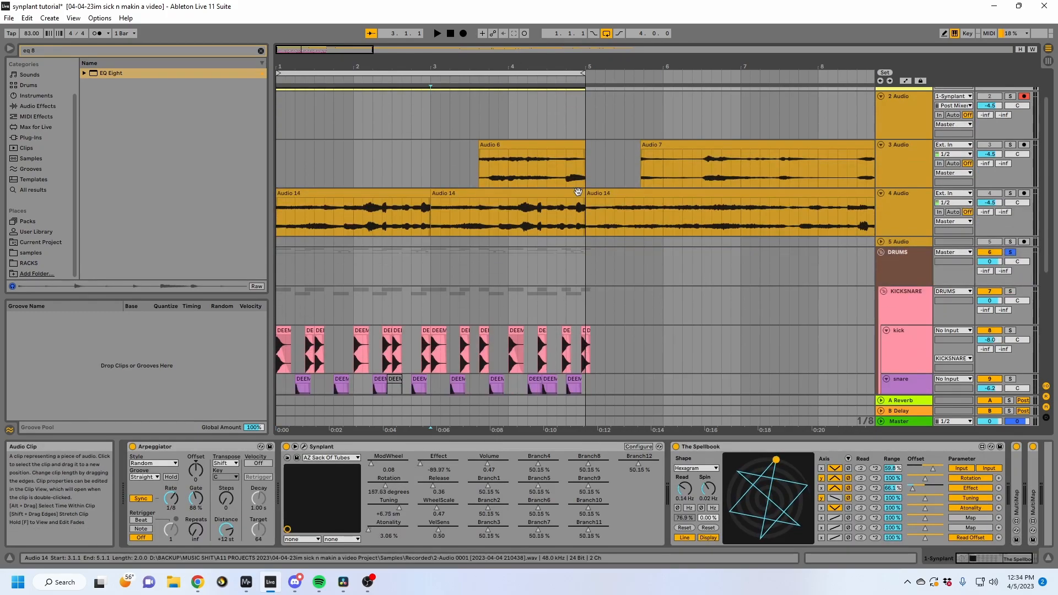
{"action": "scroll", "coordinate": [578, 191], "scroll_direction": "down", "scroll_amount": 2}
{"action": "scroll", "coordinate": [607, 191], "scroll_direction": "down", "scroll_amount": 3}
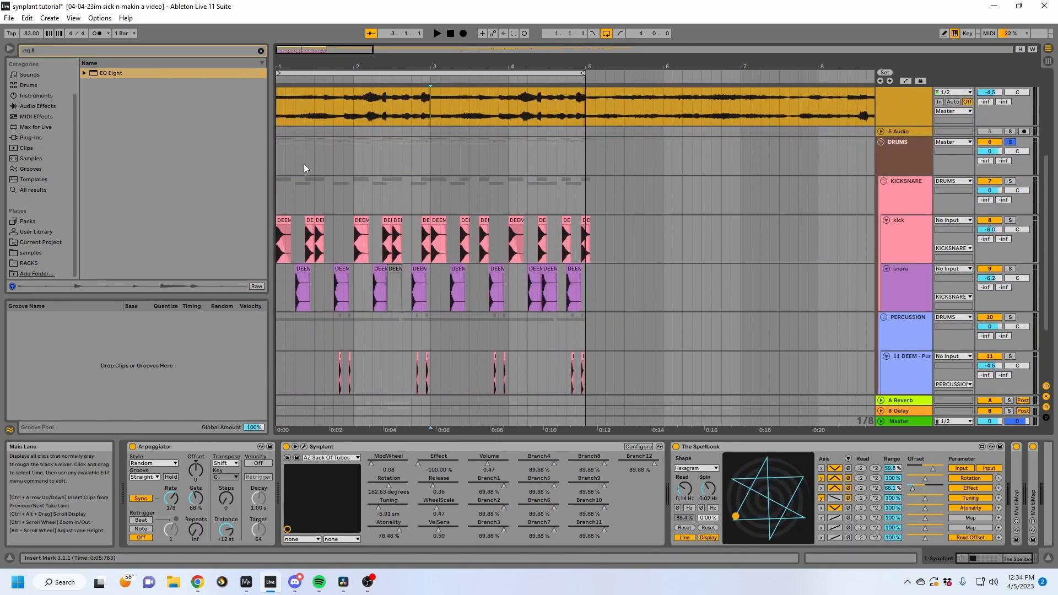
Step: Play the soloed DRUMS group from bar 1, setting the snare's volume to -6.9 dB and the kick's to -6.4 dB
{"action": "left_click", "coordinate": [282, 161]}
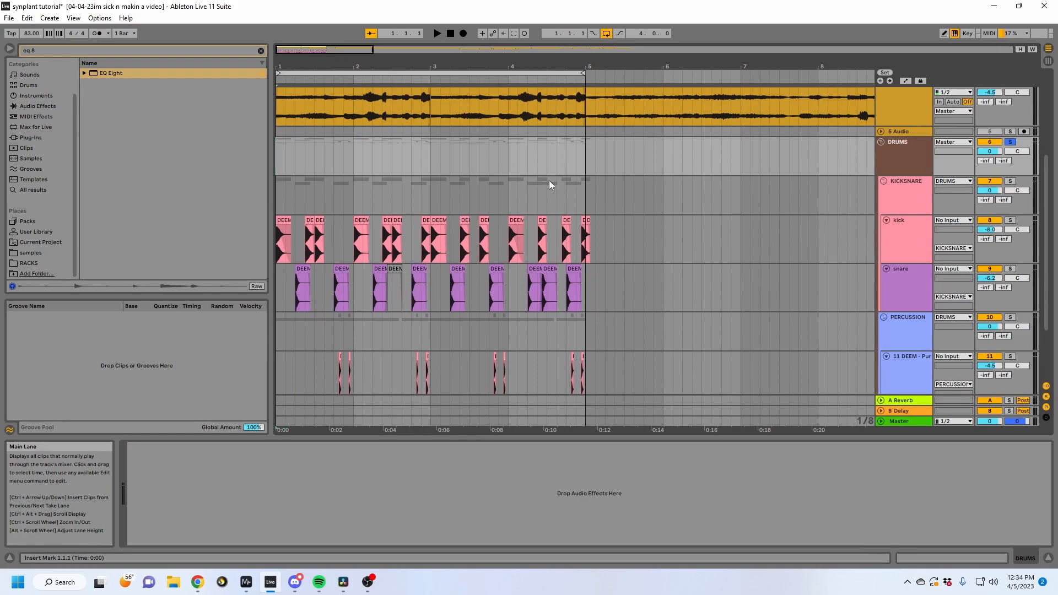
{"action": "scroll", "coordinate": [548, 180], "scroll_direction": "down", "scroll_amount": 2}
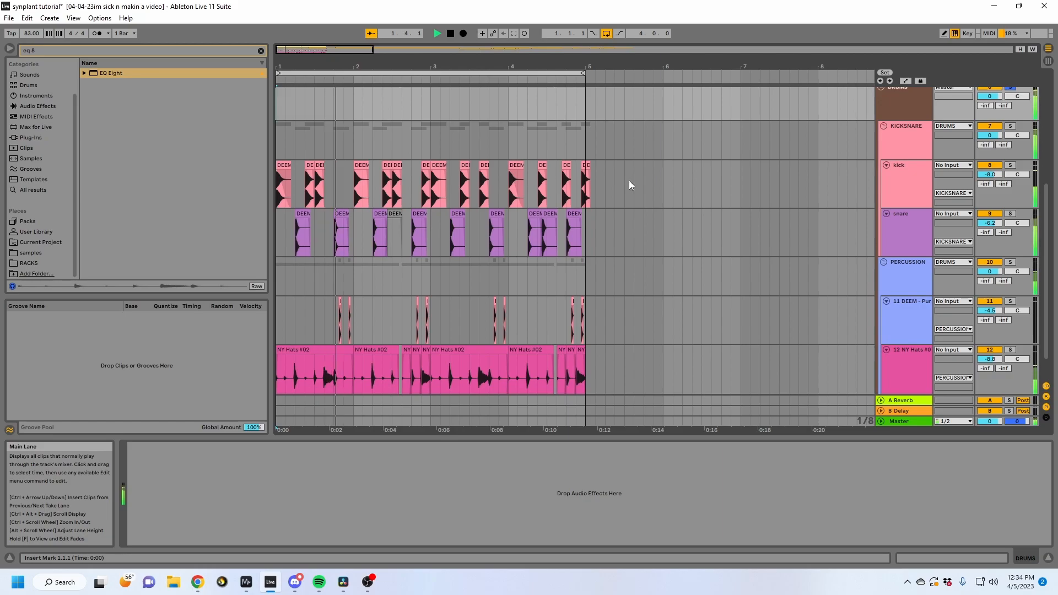
{"action": "left_click", "coordinate": [990, 223]}
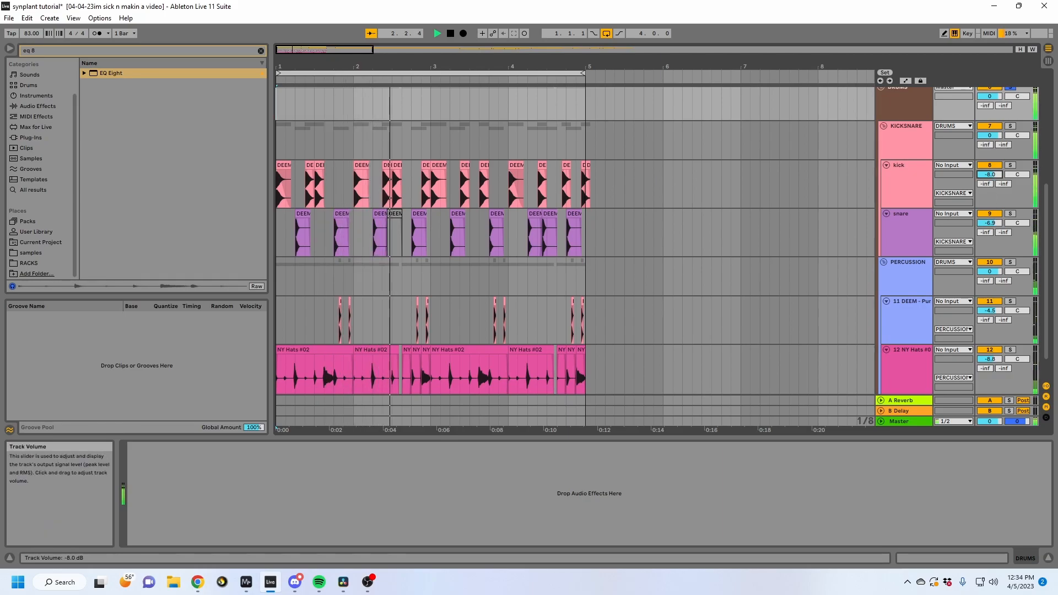
{"action": "left_click", "coordinate": [920, 152]}
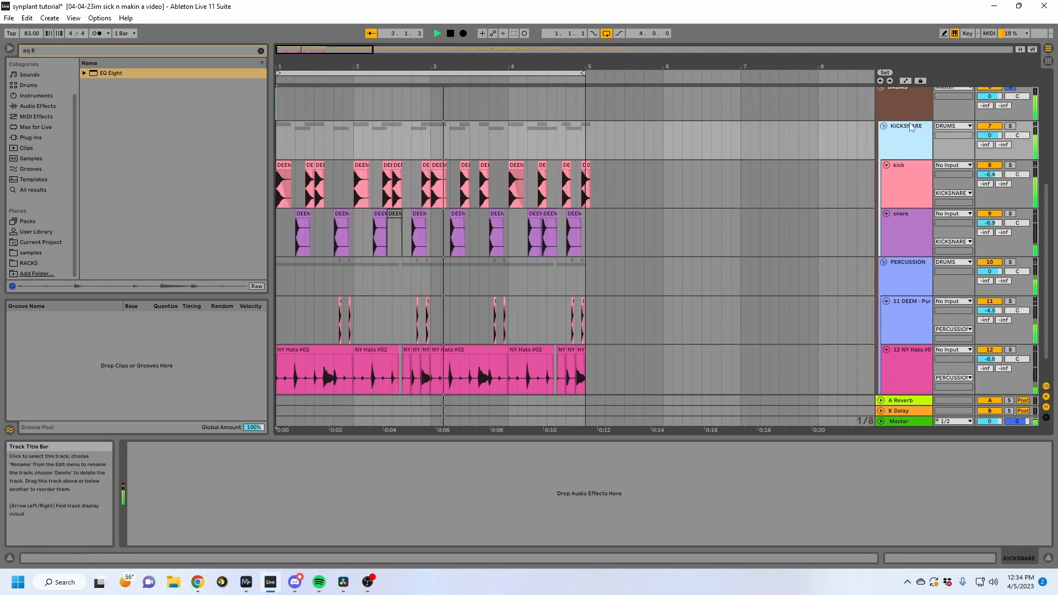
{"action": "scroll", "coordinate": [627, 258], "scroll_direction": "down", "scroll_amount": 1}
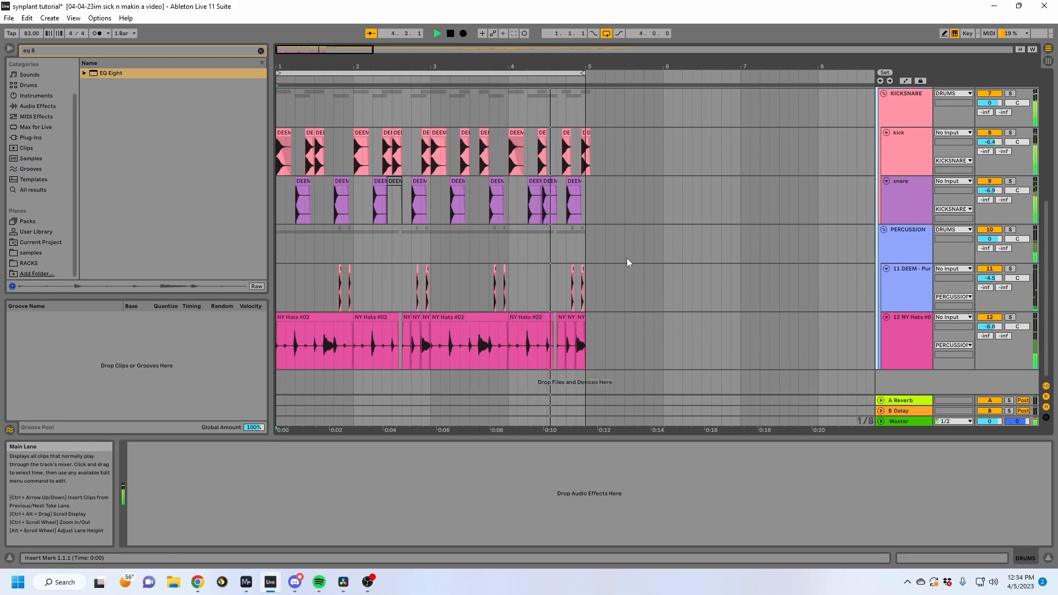
{"action": "key", "text": "space"}
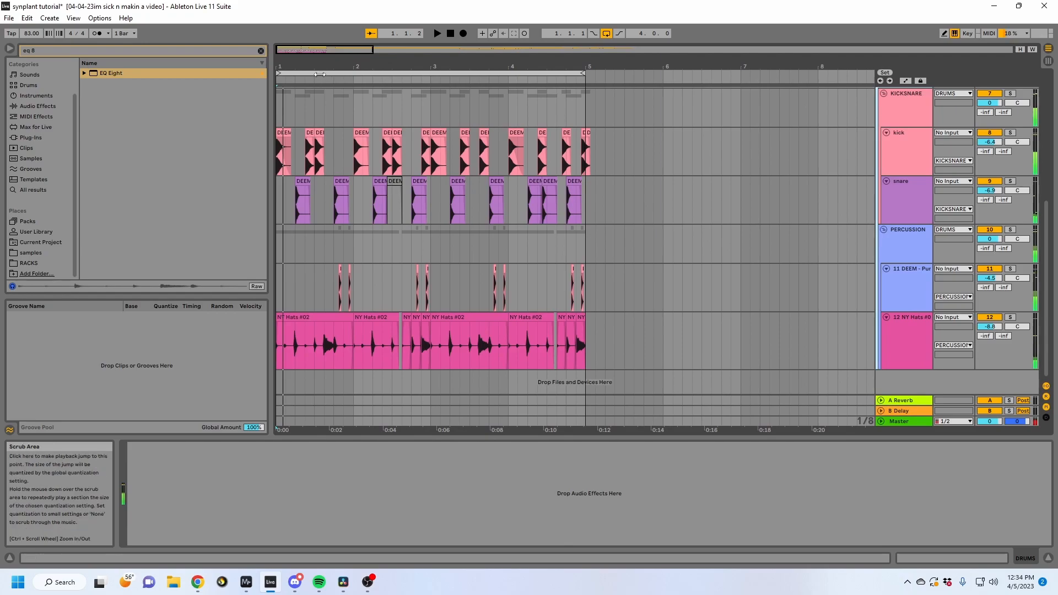
Step: Solo the fourth track and audition its second Audio 14 clip from bar 3
{"action": "scroll", "coordinate": [438, 226], "scroll_direction": "up", "scroll_amount": 7}
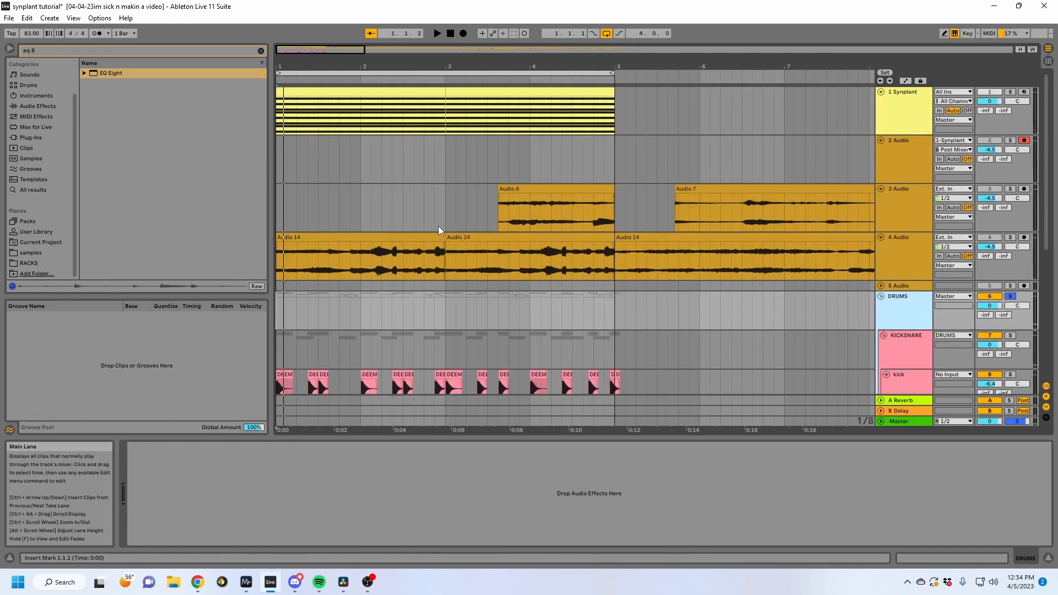
{"action": "scroll", "coordinate": [438, 226], "scroll_direction": "down", "scroll_amount": 2}
{"action": "left_click", "coordinate": [468, 205]}
{"action": "left_click", "coordinate": [1010, 206]}
{"action": "key", "text": "space"}
{"action": "left_click_drag", "start_coordinate": [700, 64], "coordinate": [572, 60]}
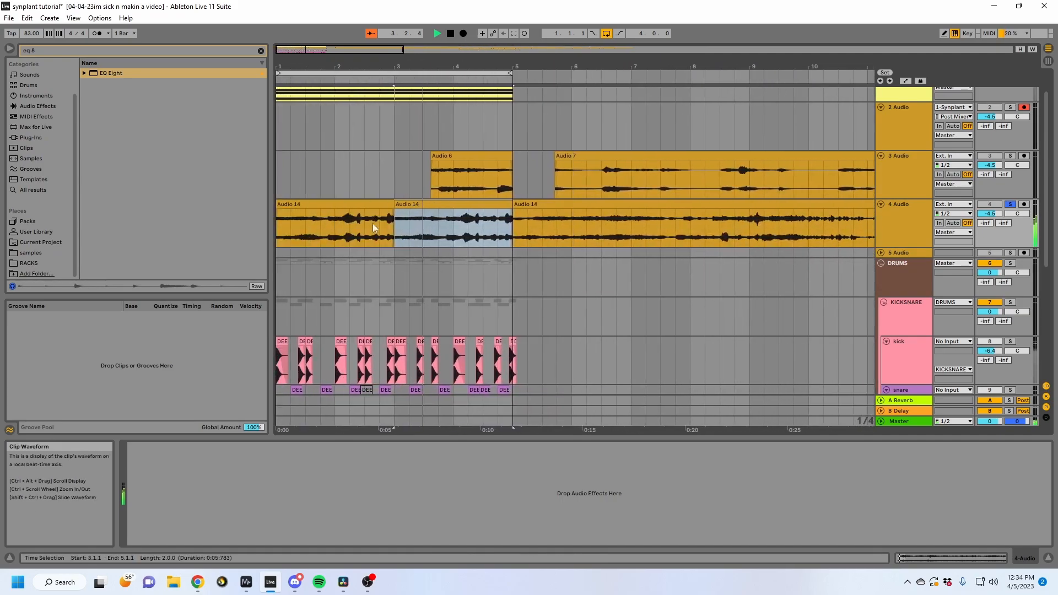
Step: Insert a new audio track below the fifth track and paste a two-bar Audio 14 clip at bar 1
{"action": "left_click", "coordinate": [903, 273]}
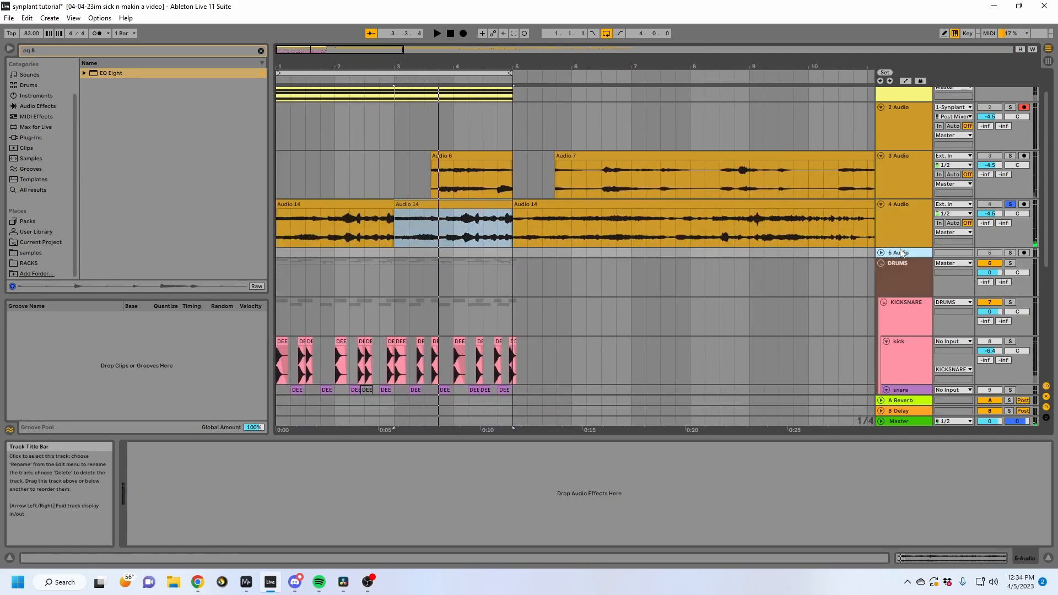
{"action": "left_click", "coordinate": [902, 254]}
{"action": "key", "text": "ctrl+t"}
{"action": "left_click", "coordinate": [284, 282]}
{"action": "key", "text": "ctrl+v"}
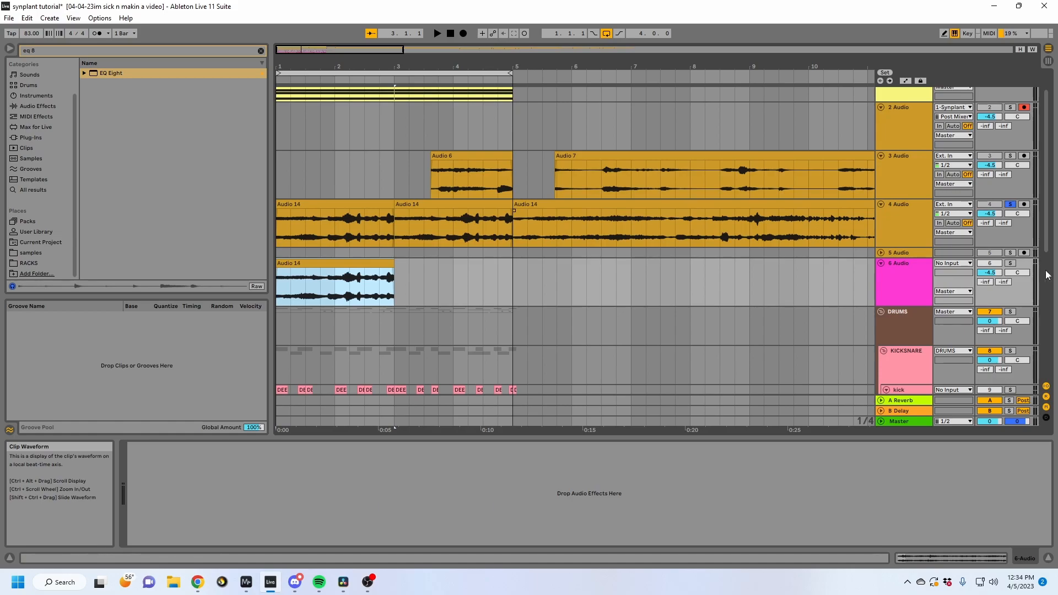
Step: Solo the new sixth track and shorten its Audio 14 clip to end at 2.1.1
{"action": "left_click", "coordinate": [1010, 263]}
{"action": "left_click_drag", "start_coordinate": [394, 267], "coordinate": [319, 269]}
{"action": "key", "text": "space"}
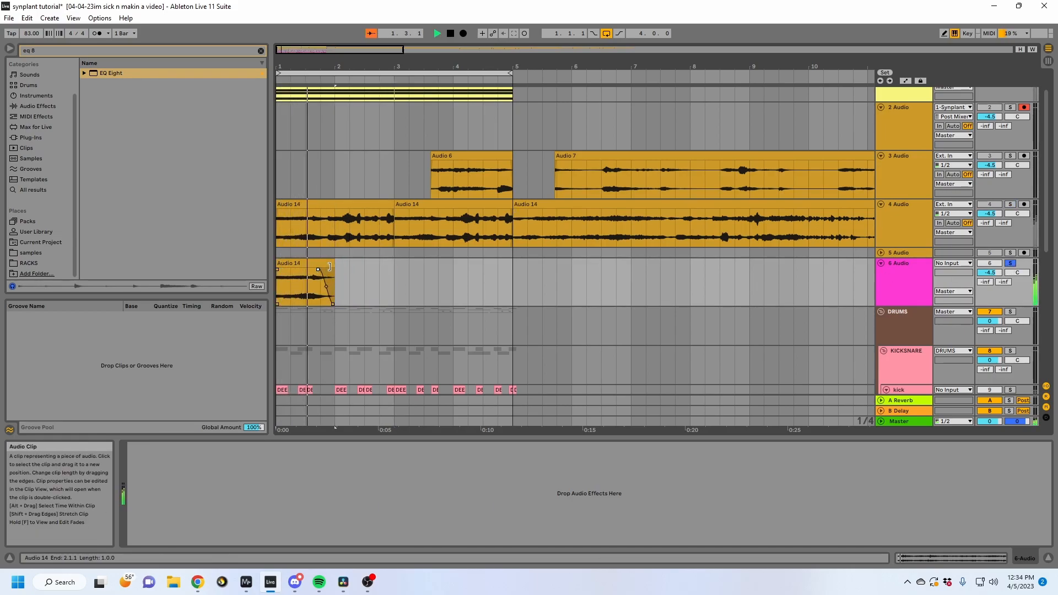
Step: Audition the shortened Audio 14 clip at several points and select the section from 1.3.1 to 1.4.1
{"action": "left_click", "coordinate": [292, 294]}
{"action": "key", "text": "space"}
{"action": "left_click", "coordinate": [309, 292]}
{"action": "key", "text": "space"}
{"action": "left_click_drag", "start_coordinate": [315, 296], "coordinate": [308, 292]}
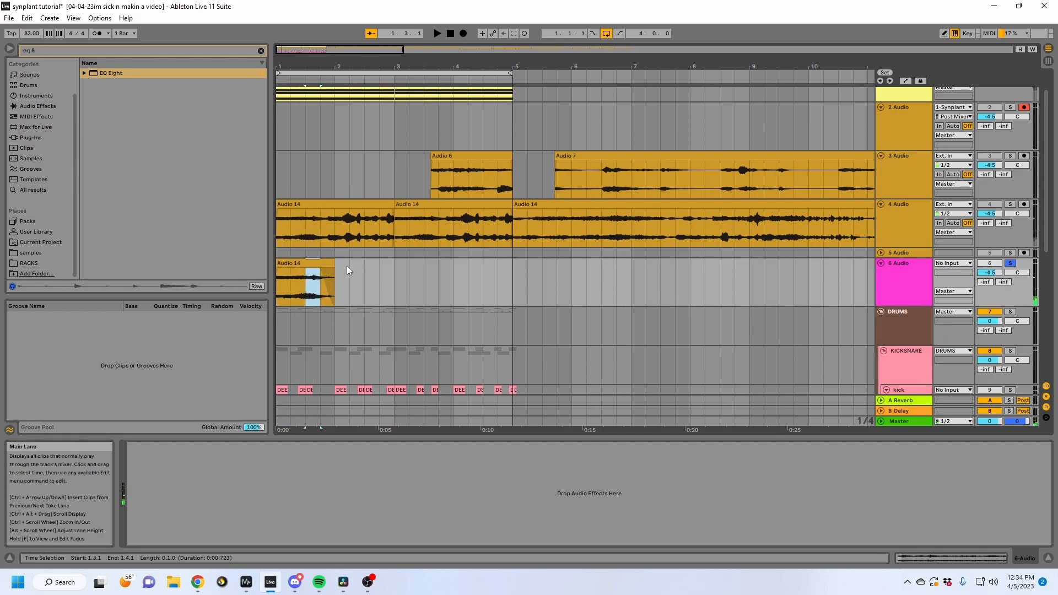
Step: Find the chop point in the sixth track's Audio 14 clip by ear and split the clip at 1.2.4
{"action": "left_click", "coordinate": [326, 263]}
{"action": "left_click", "coordinate": [446, 283]}
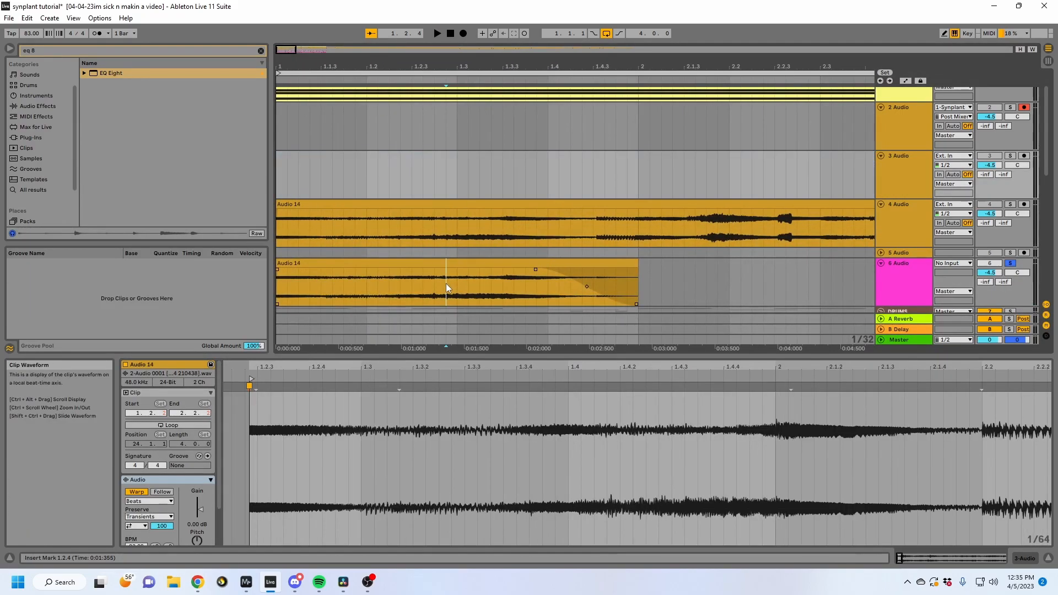
{"action": "key", "text": "space"}
{"action": "key", "text": "space"}
{"action": "left_click", "coordinate": [434, 290]}
{"action": "left_click", "coordinate": [413, 289]}
{"action": "left_click", "coordinate": [421, 290]}
{"action": "key", "text": "space"}
{"action": "key", "text": "space"}
{"action": "key", "text": "space"}
{"action": "left_click", "coordinate": [432, 291]}
{"action": "key", "text": "space"}
{"action": "key", "text": "space"}
{"action": "key", "text": "ctrl+e"}
Step: Stretch the second Audio 14 slice by setting its clip tempo to 332 BPM, using Texture warp mode with grain size 209.98
{"action": "left_click", "coordinate": [466, 264]}
{"action": "scroll", "coordinate": [190, 510], "scroll_direction": "down", "scroll_amount": 1}
{"action": "left_click", "coordinate": [169, 524]}
{"action": "left_click", "coordinate": [168, 524]}
{"action": "left_click", "coordinate": [149, 479]}
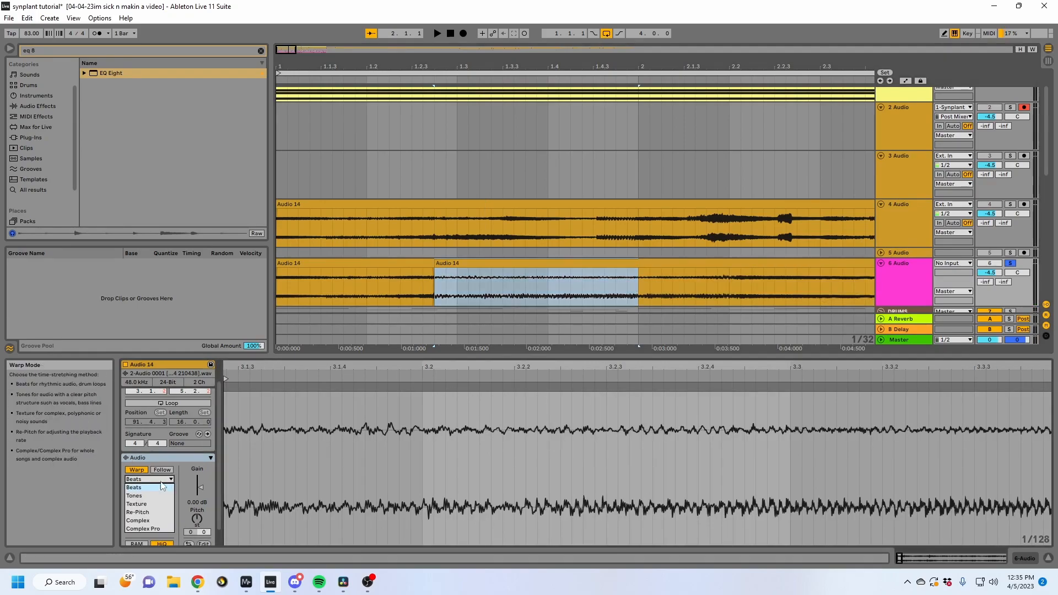
{"action": "key", "text": "space"}
{"action": "left_click_drag", "start_coordinate": [149, 494], "coordinate": [149, 443]}
{"action": "key", "text": "space"}
Step: Split the stretched slice at 2.1.1, deactivate the part after it, and play the sixth track from its first slice
{"action": "left_click_drag", "start_coordinate": [488, 66], "coordinate": [420, 34]}
{"action": "key", "text": "space"}
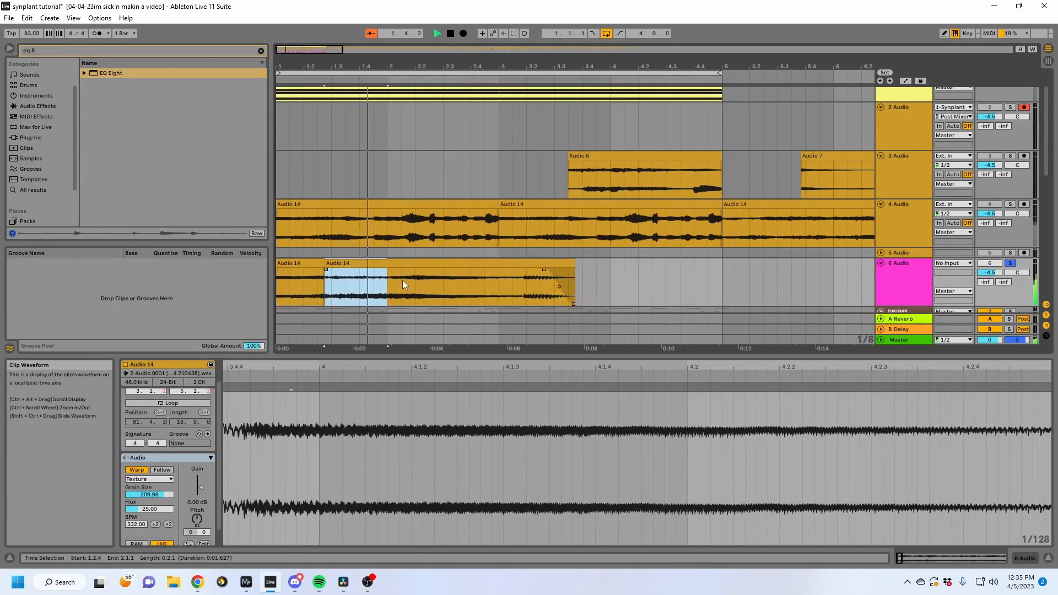
{"action": "left_click", "coordinate": [388, 288]}
{"action": "key", "text": "ctrl+e"}
{"action": "left_click", "coordinate": [423, 263]}
{"action": "key", "text": "0"}
{"action": "left_click", "coordinate": [302, 264]}
{"action": "key", "text": "space"}
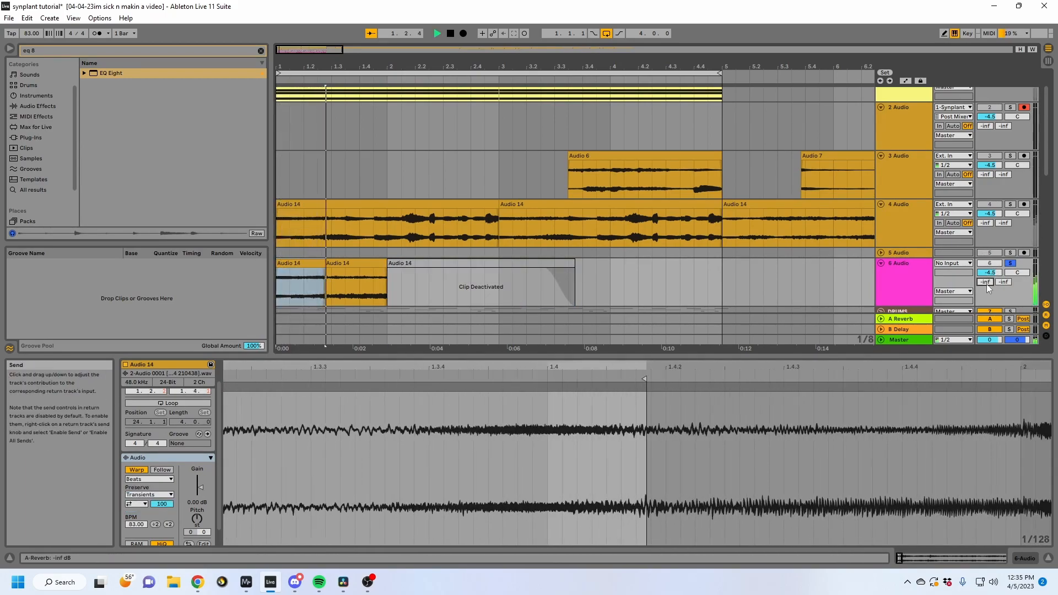
Step: Extend the sixth track's first Audio 14 slice to about 1.3.2, crossfade it into the second slice, and play the transition
{"action": "left_click", "coordinate": [332, 274]}
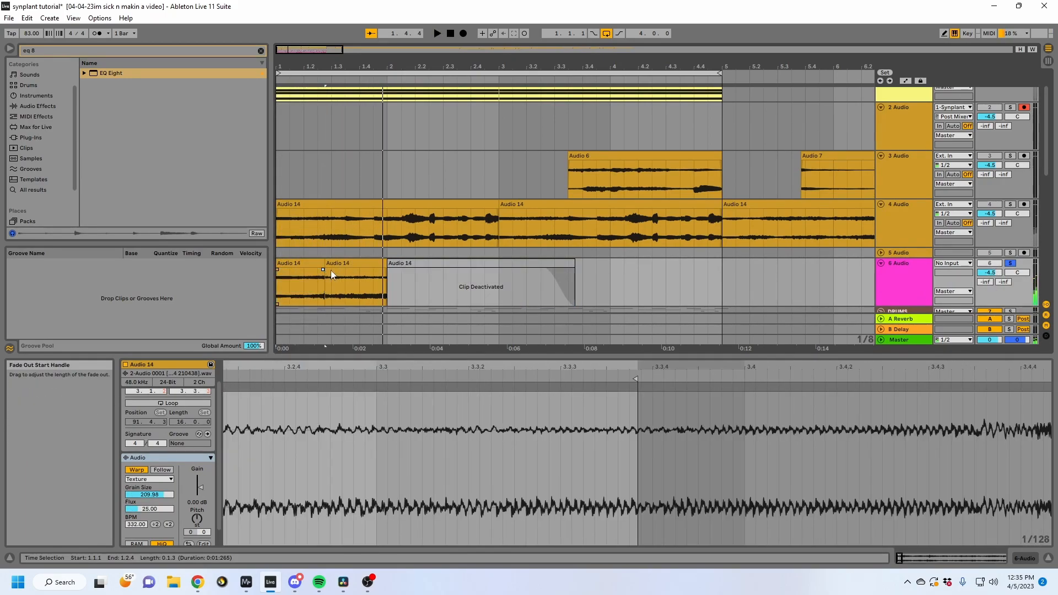
{"action": "left_click_drag", "start_coordinate": [339, 270], "coordinate": [320, 272]}
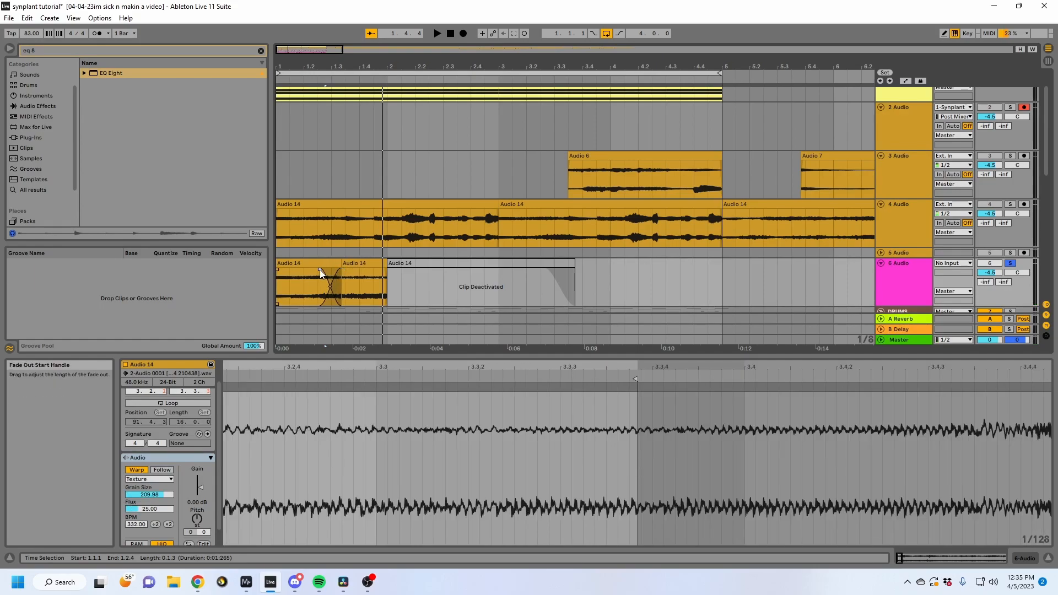
{"action": "left_click", "coordinate": [320, 271]}
{"action": "key", "text": "space"}
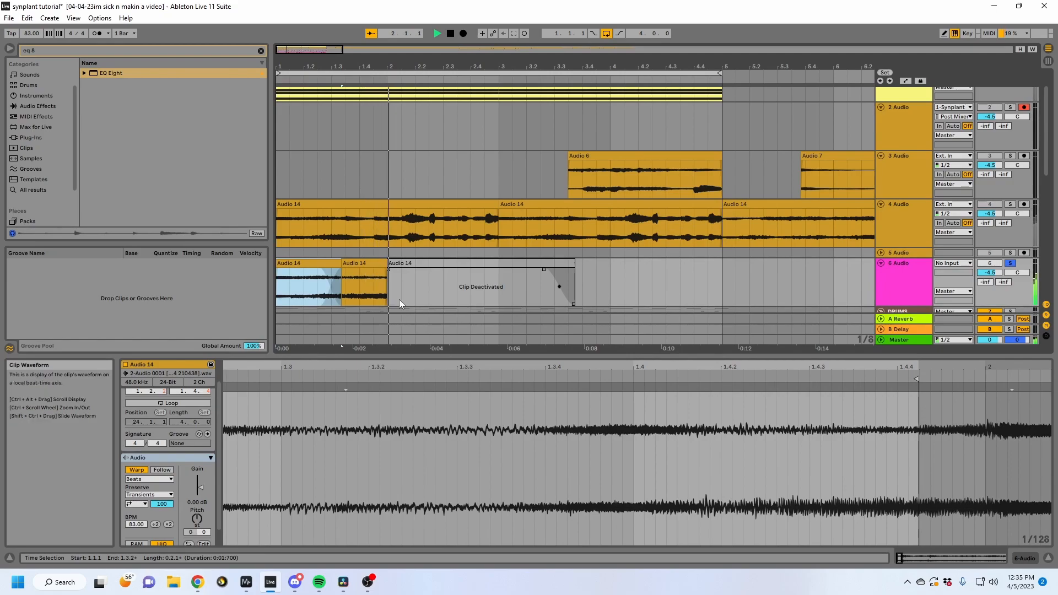
Step: Automate the sixth track's delay send to rise to 0 dB by the end of the second Audio 14 slice, and play it back
{"action": "left_click", "coordinate": [1003, 282]}
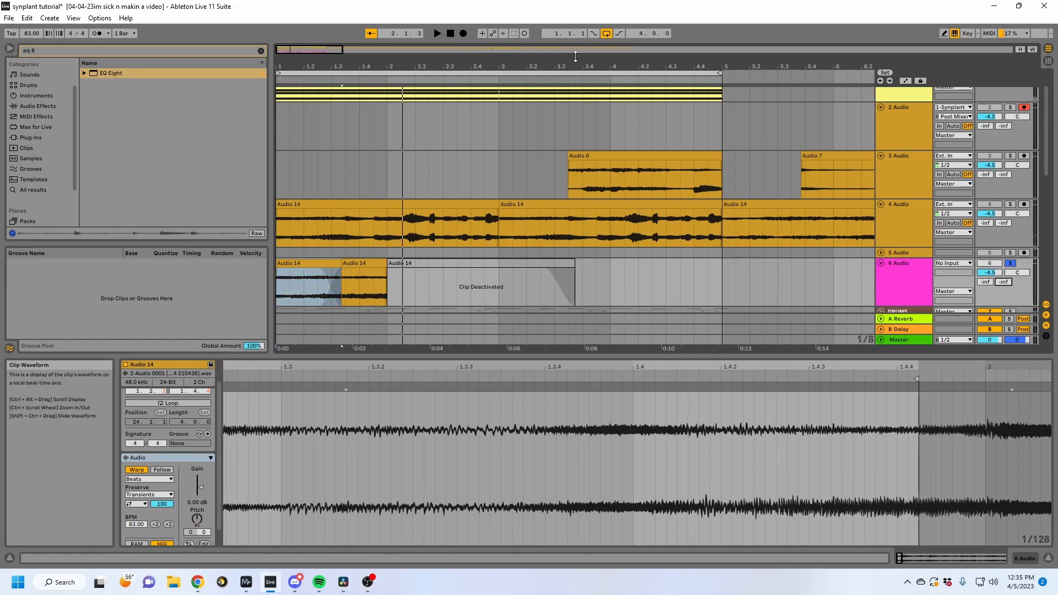
{"action": "key", "text": "a"}
{"action": "scroll", "coordinate": [343, 283], "scroll_direction": "down", "scroll_amount": 2}
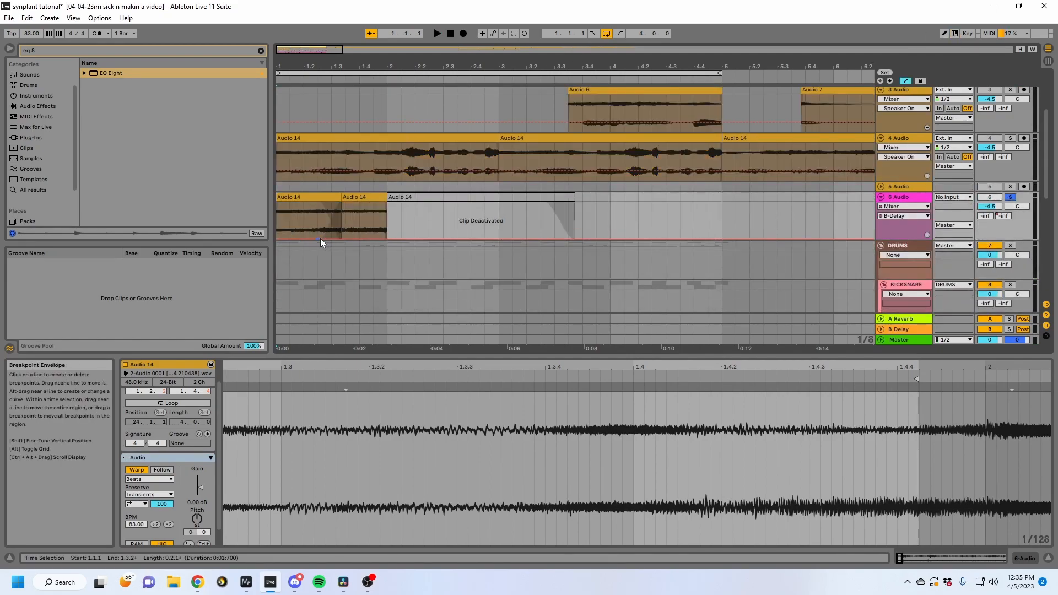
{"action": "key", "text": "space"}
{"action": "left_click", "coordinate": [984, 216]}
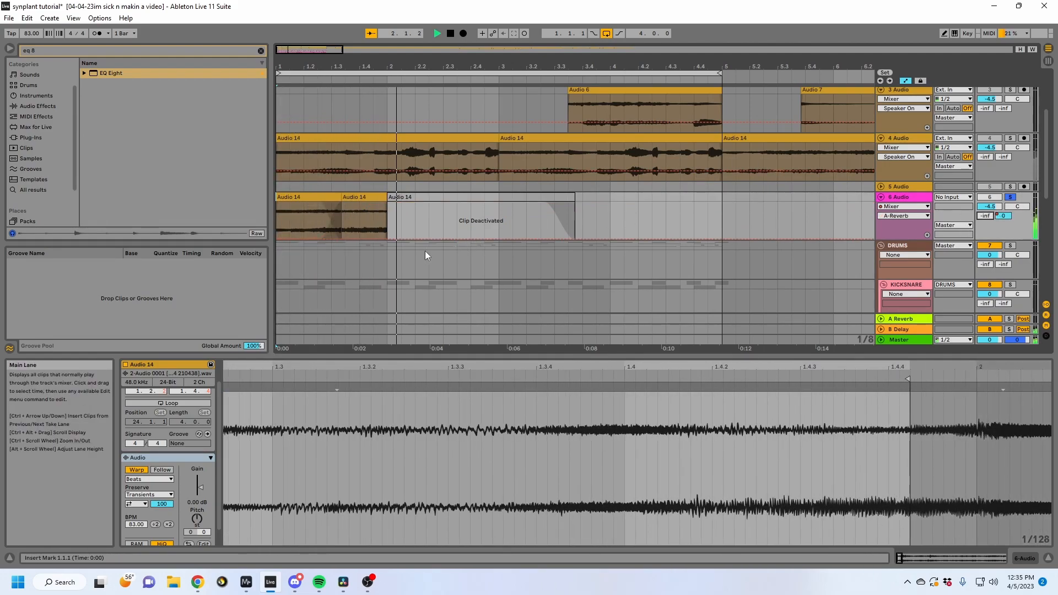
{"action": "left_click", "coordinate": [357, 217]}
{"action": "key", "text": "space"}
{"action": "key", "text": "a"}
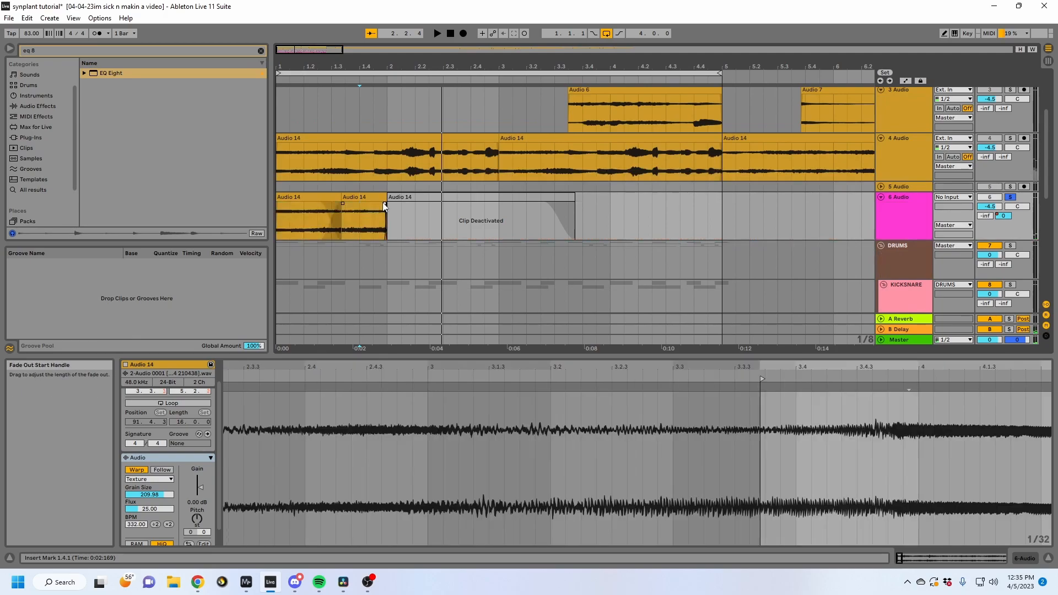
Step: Fade out the end of the sixth track's second slice, trim it slightly before 2.1.1, and play the result from the first slice
{"action": "left_click", "coordinate": [376, 202]}
{"action": "key", "text": "space"}
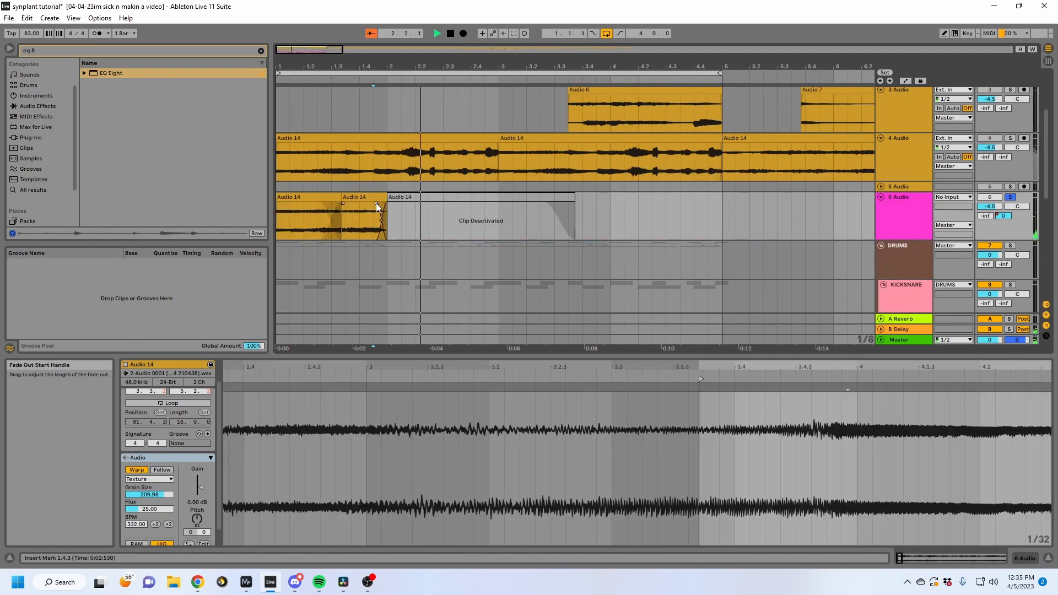
{"action": "left_click_drag", "start_coordinate": [364, 66], "coordinate": [370, 124]}
{"action": "left_click_drag", "start_coordinate": [450, 196], "coordinate": [439, 197]}
{"action": "left_click", "coordinate": [359, 222]}
{"action": "key", "text": "space"}
{"action": "left_click_drag", "start_coordinate": [406, 66], "coordinate": [529, 52]}
{"action": "key", "text": "space"}
{"action": "left_click", "coordinate": [419, 197]}
{"action": "key", "text": "space"}
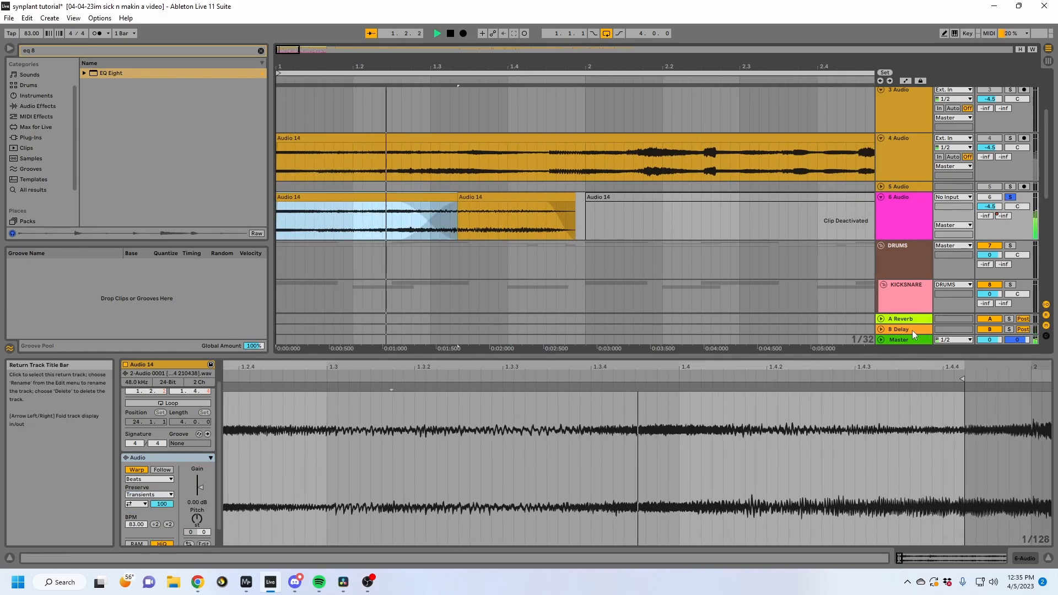
Step: Take the sixth track out of solo and play its slices together with the drums from the start
{"action": "key", "text": "space"}
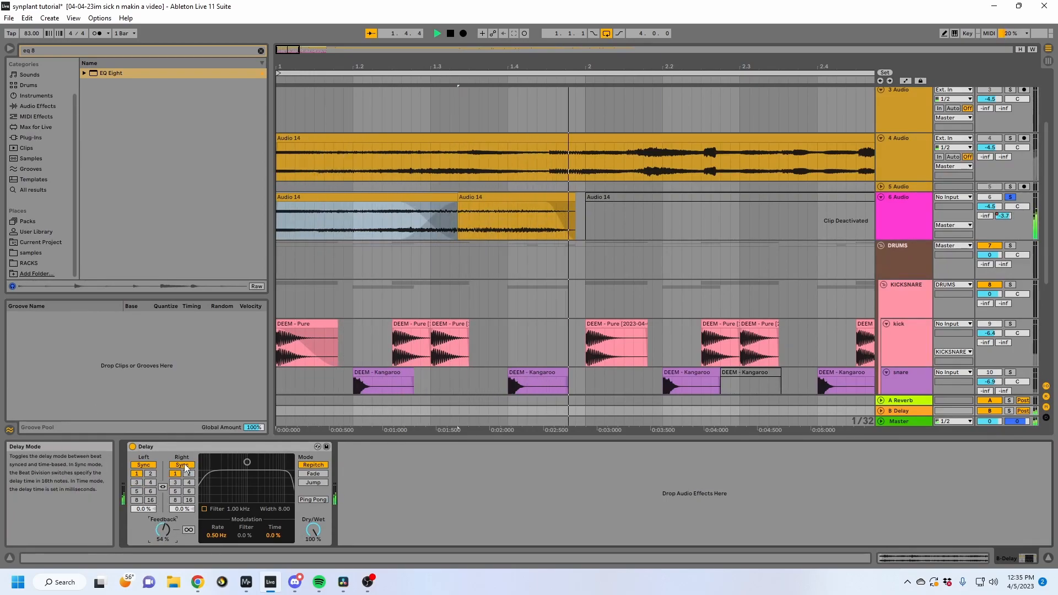
{"action": "key", "text": "space"}
{"action": "left_click", "coordinate": [1010, 198]}
{"action": "key", "text": "space"}
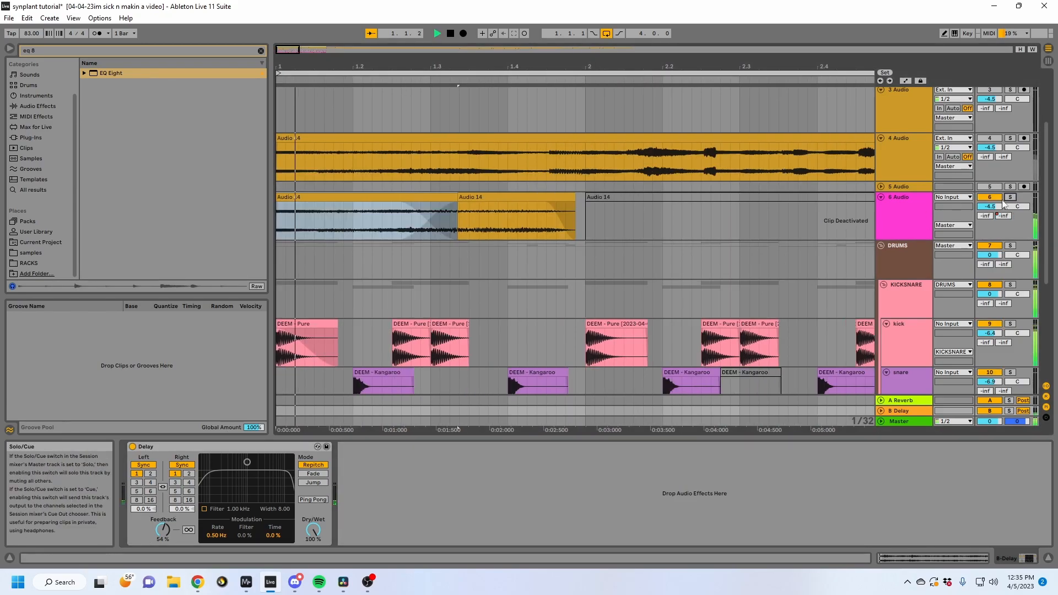
{"action": "scroll", "coordinate": [720, 207], "scroll_direction": "up", "scroll_amount": 4}
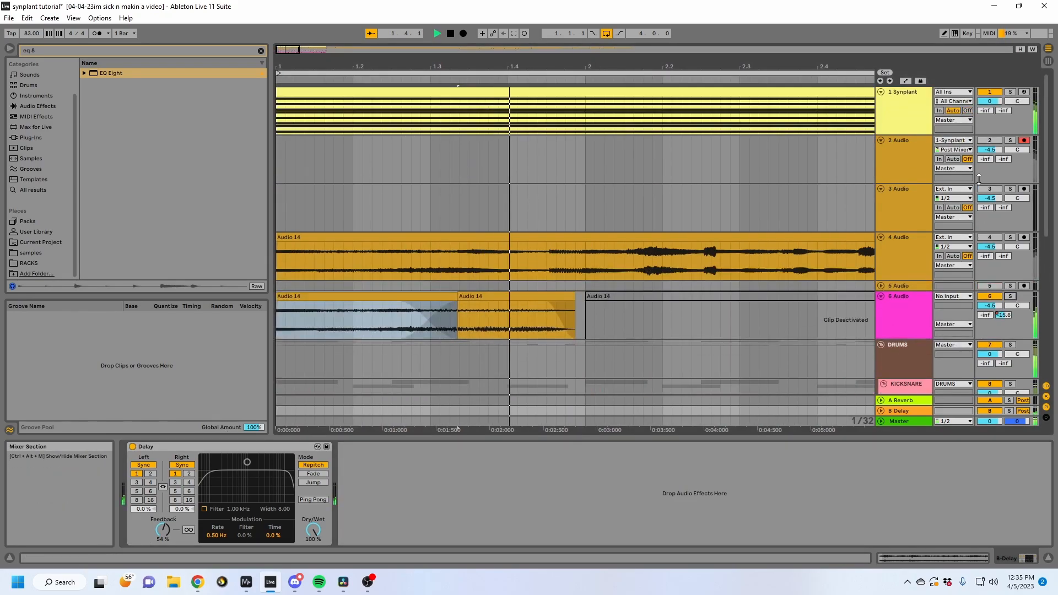
{"action": "scroll", "coordinate": [624, 225], "scroll_direction": "down", "scroll_amount": 4}
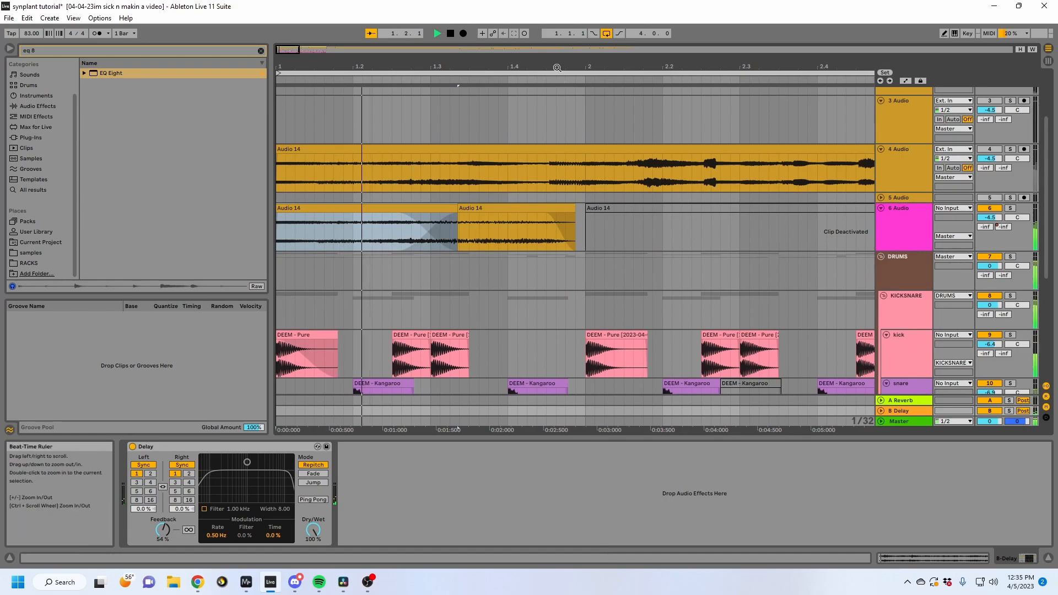
{"action": "left_click_drag", "start_coordinate": [557, 68], "coordinate": [554, 27]}
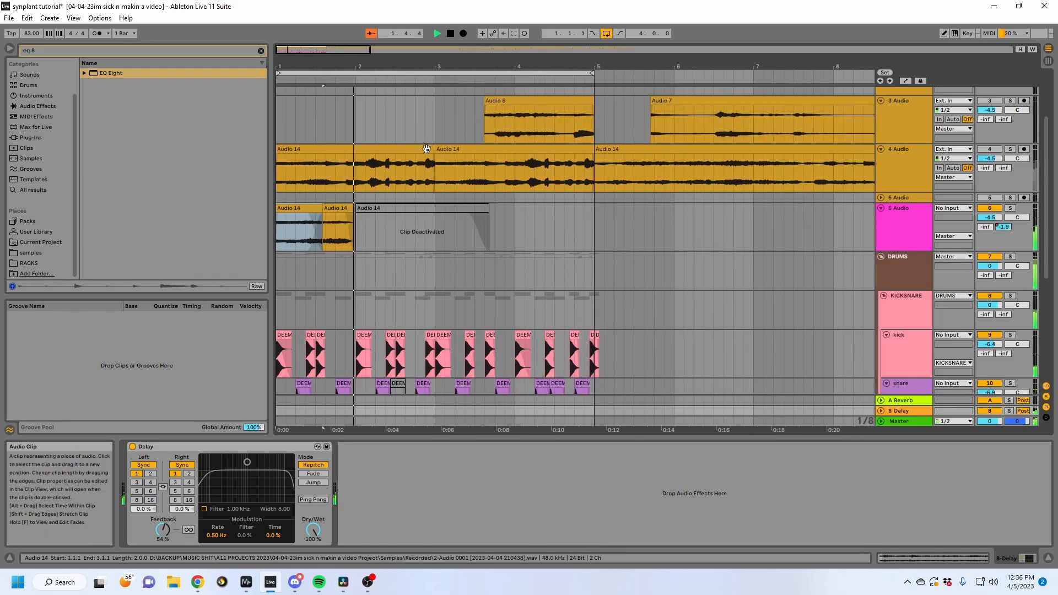
{"action": "key", "text": "space"}
Step: Automate the sixth track's panning from about 24L at 1.1.1 to 39R toward the second slice's end during playback
{"action": "left_click", "coordinate": [1009, 222]}
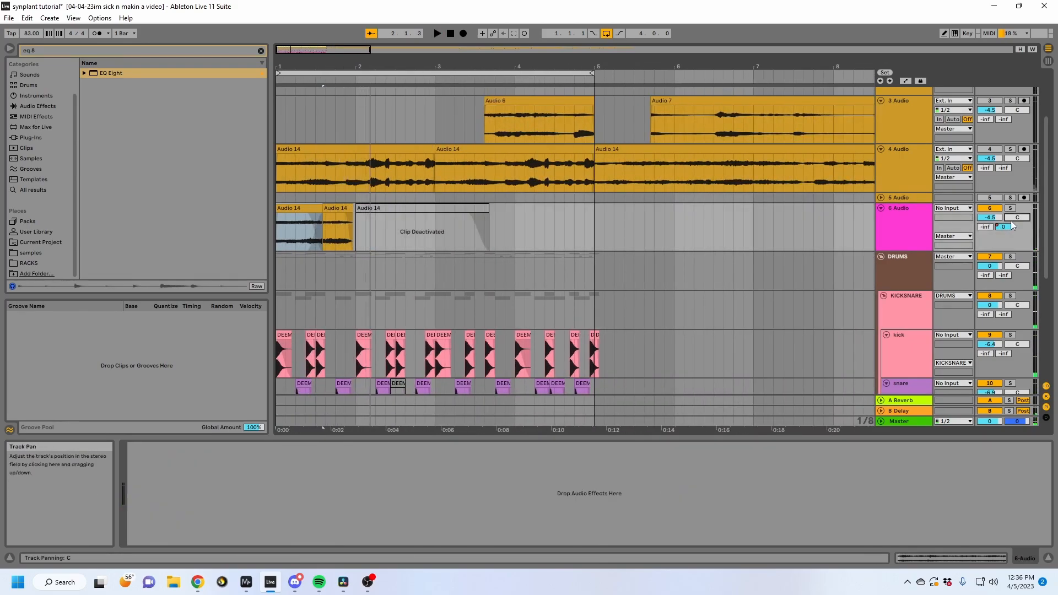
{"action": "key", "text": "a"}
{"action": "left_click_drag", "start_coordinate": [287, 236], "coordinate": [288, 242]}
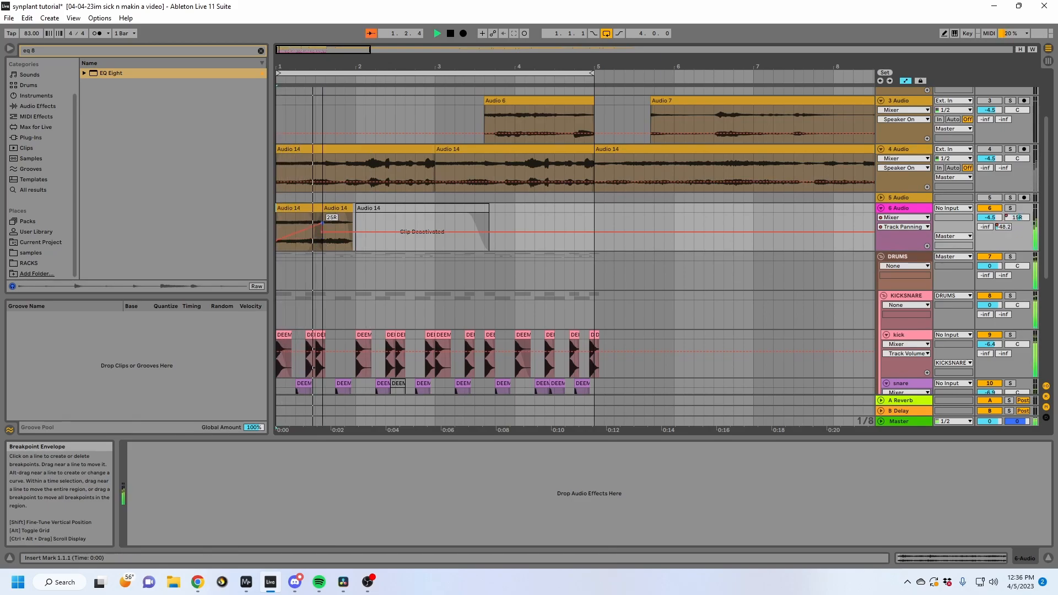
{"action": "left_click_drag", "start_coordinate": [355, 233], "coordinate": [355, 217]}
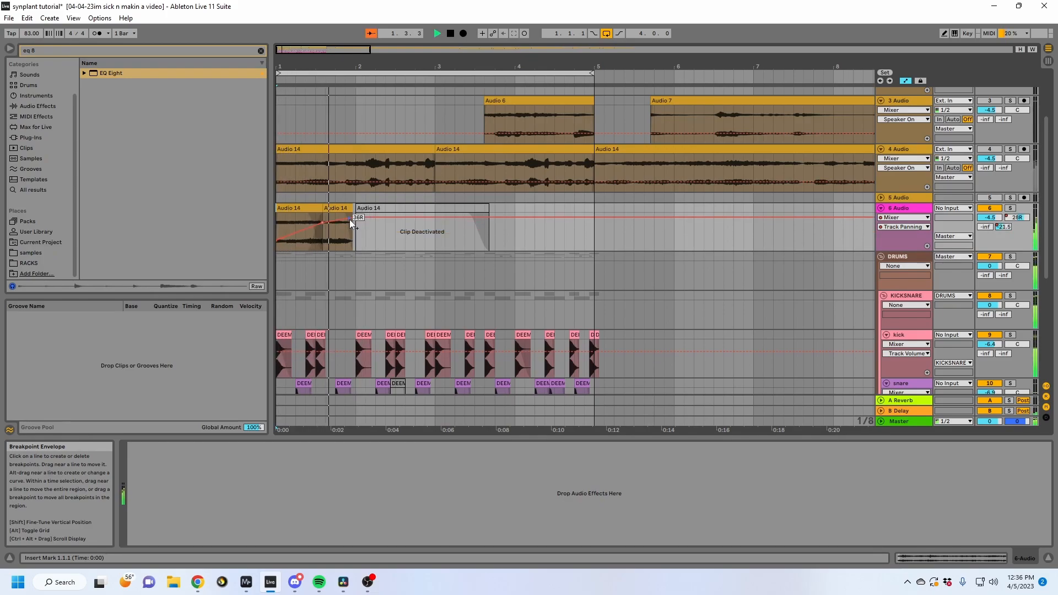
{"action": "key", "text": "space"}
{"action": "key", "text": "a"}
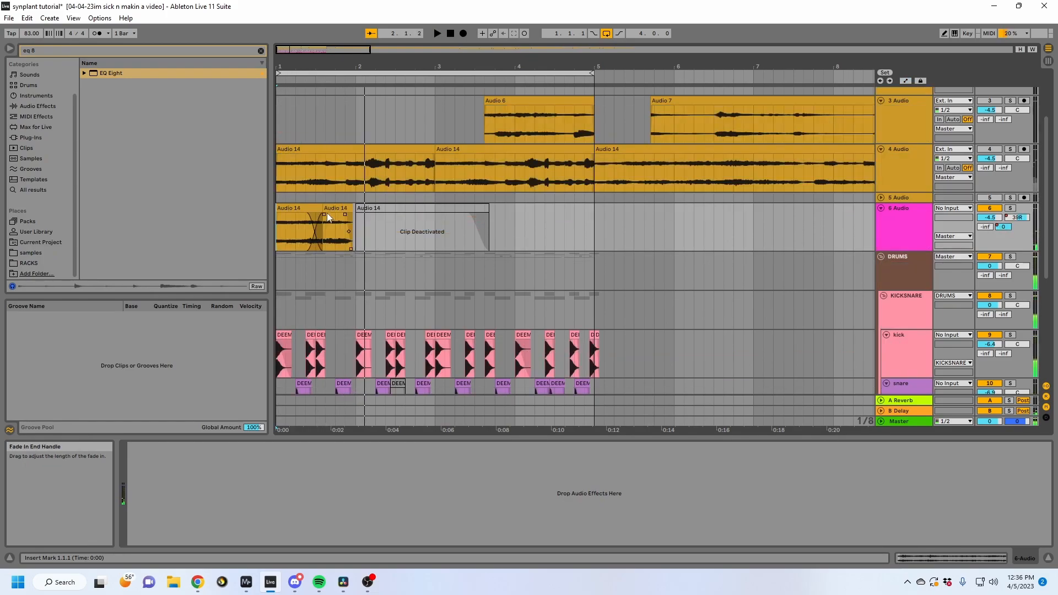
Step: Add a Utility device to the sixth track, automate its gain with a slight dip over the Audio 14 slices, and play them
{"action": "left_click_drag", "start_coordinate": [43, 51], "coordinate": [1, 41]}
{"action": "key", "text": "BackSpace"}
{"action": "type", "text": "UTILI"}
{"action": "double_click", "coordinate": [106, 73]}
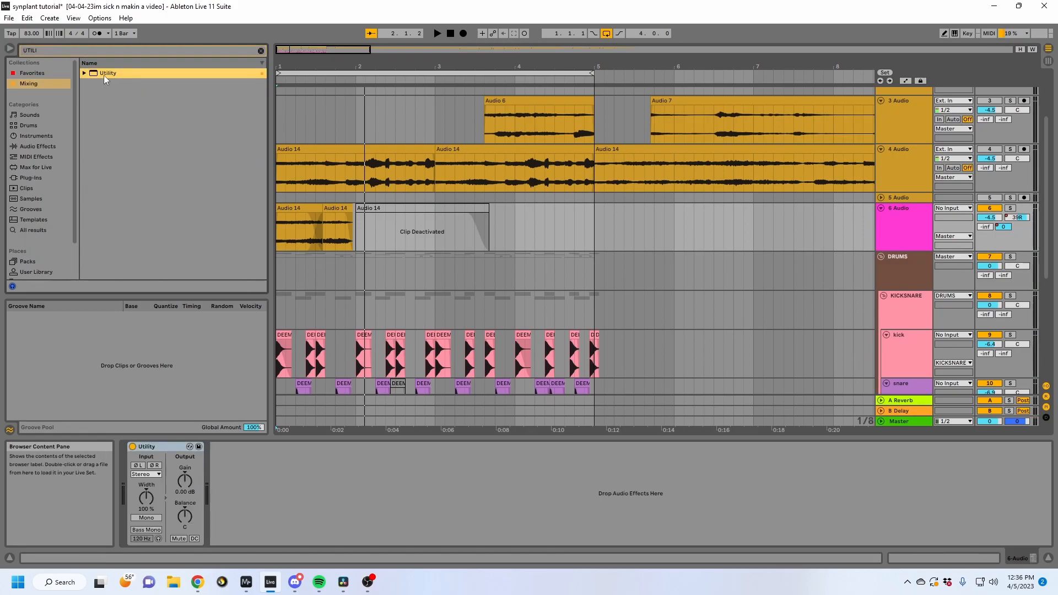
{"action": "key", "text": "a"}
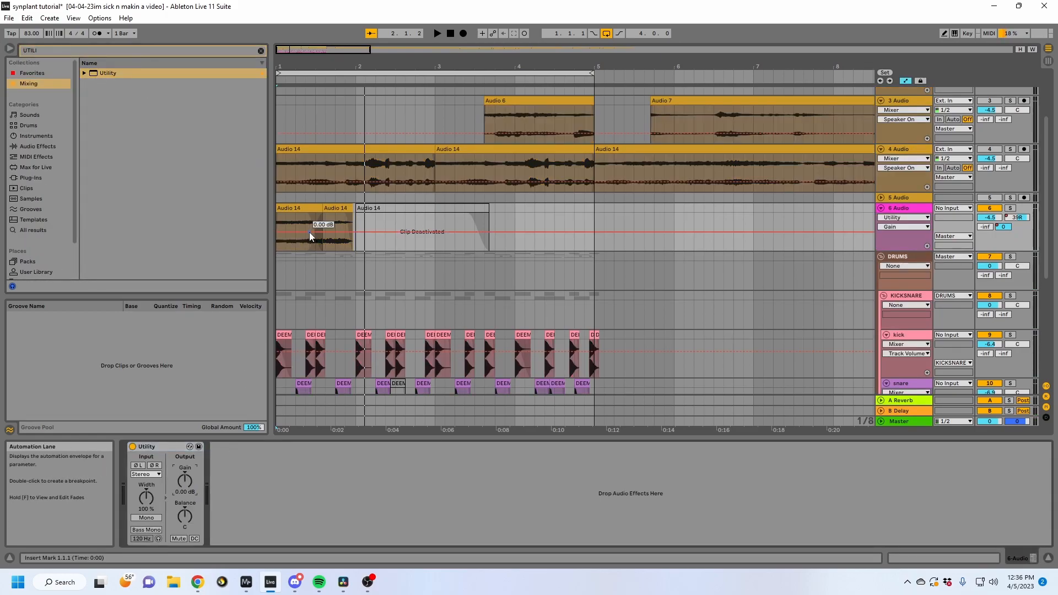
{"action": "left_click_drag", "start_coordinate": [350, 232], "coordinate": [349, 236]}
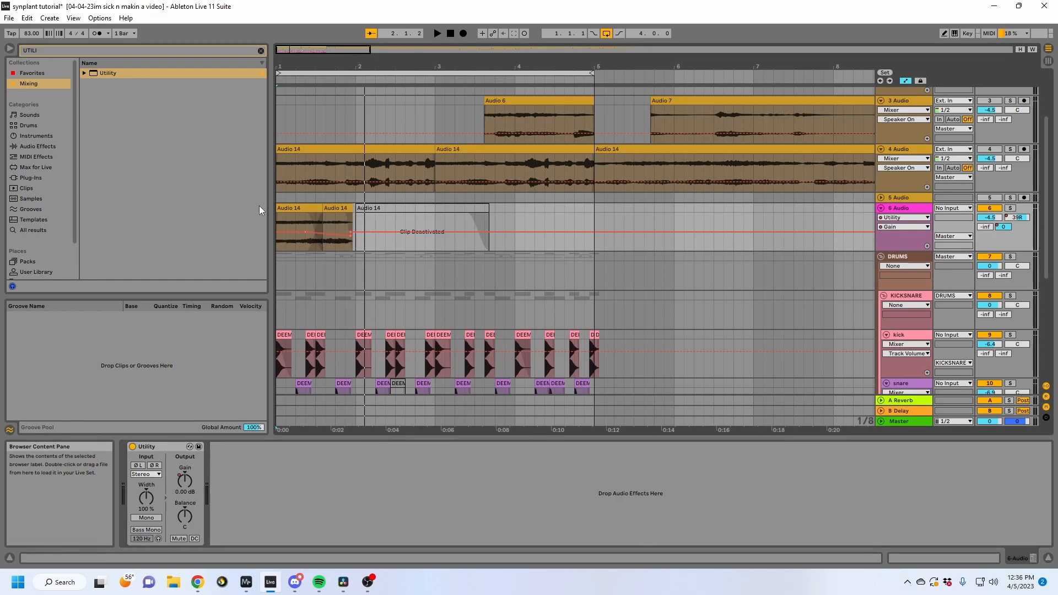
{"action": "left_click", "coordinate": [293, 207]}
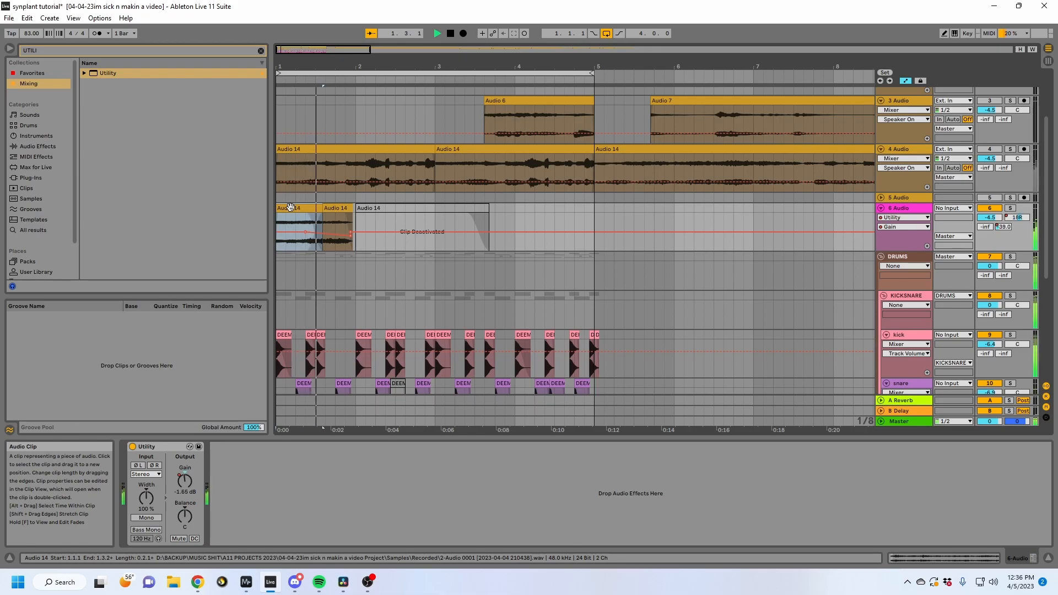
{"action": "key", "text": "space"}
{"action": "key", "text": "a"}
Step: Solo the fourth track and audition its long Audio 14 clip from 7.3.3
{"action": "left_click", "coordinate": [805, 175]}
{"action": "left_click", "coordinate": [1010, 149]}
{"action": "key", "text": "space"}
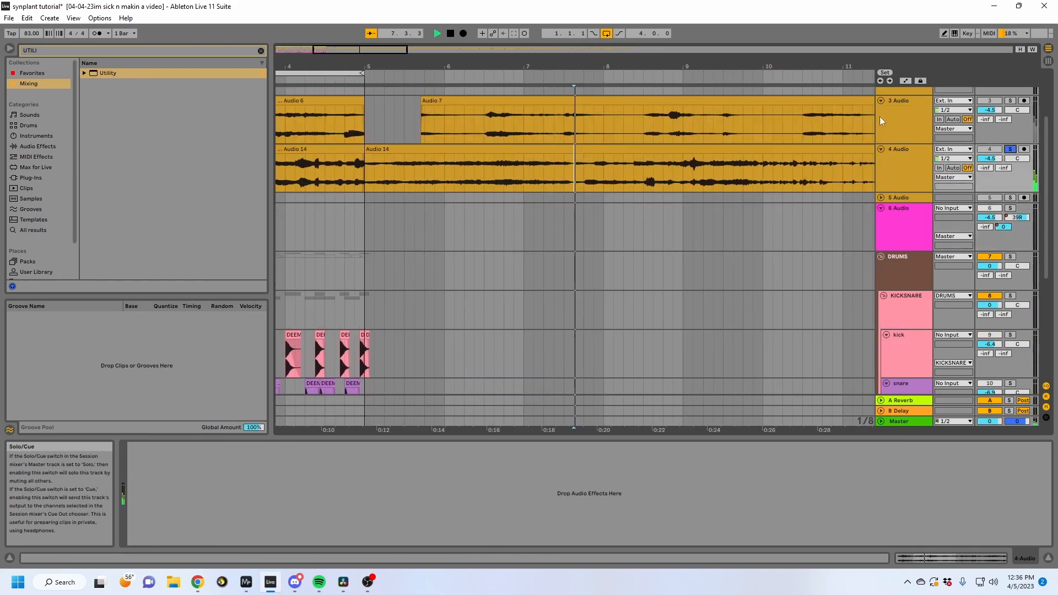
{"action": "left_click_drag", "start_coordinate": [667, 66], "coordinate": [661, 30]}
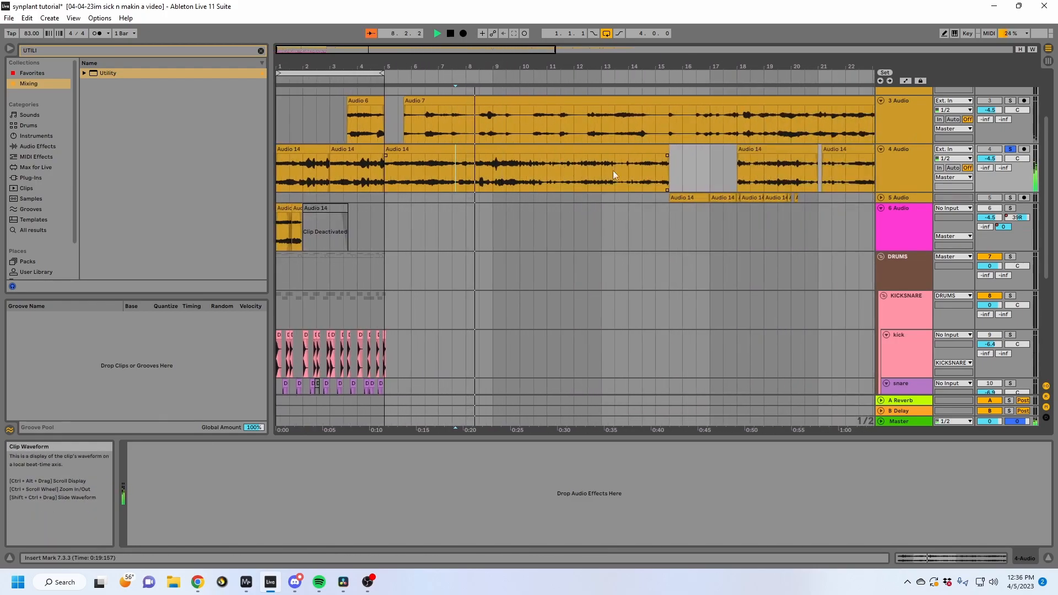
{"action": "scroll", "coordinate": [682, 165], "scroll_direction": "down", "scroll_amount": 3}
{"action": "key", "text": "space"}
Step: Unfold the fifth track and audition its first Audio 14 slice at 15.3.1 in solo
{"action": "left_click", "coordinate": [881, 165]}
{"action": "scroll", "coordinate": [700, 156], "scroll_direction": "down", "scroll_amount": 2}
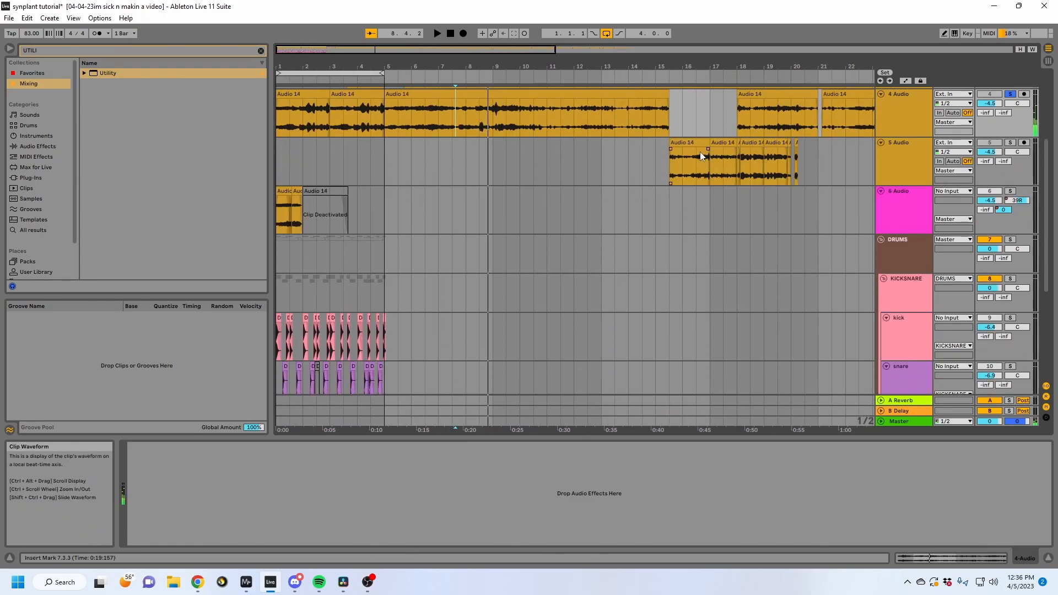
{"action": "left_click", "coordinate": [699, 157]}
{"action": "key", "text": "space"}
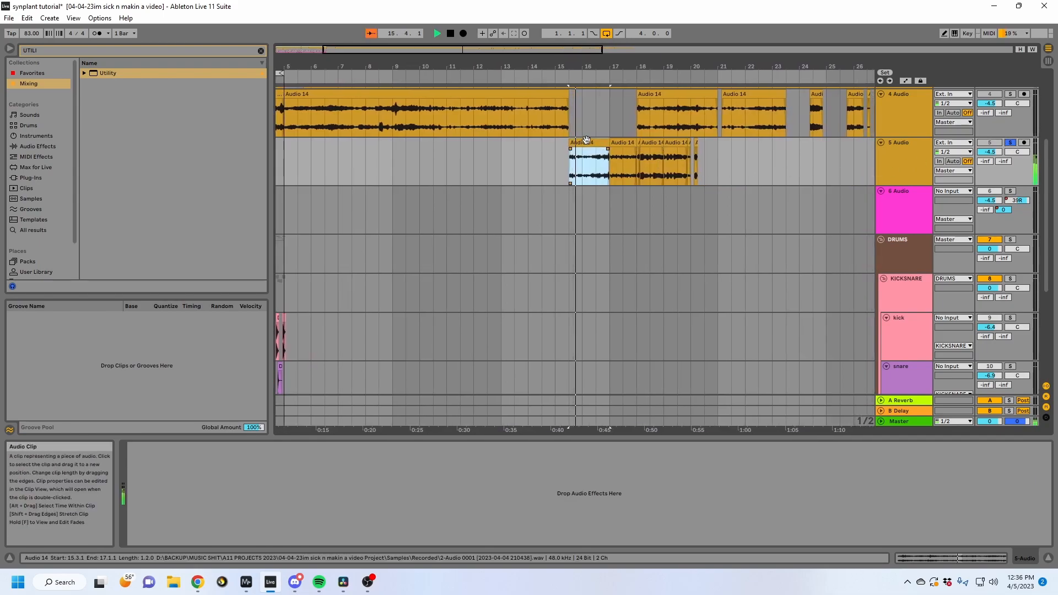
{"action": "left_click_drag", "start_coordinate": [586, 67], "coordinate": [688, 69]}
{"action": "key", "text": "space"}
Step: Insert an audio track below the sixth track and paste the fifth track's 15.3.1 slice into it at 2.1.1
{"action": "left_click", "coordinate": [885, 219]}
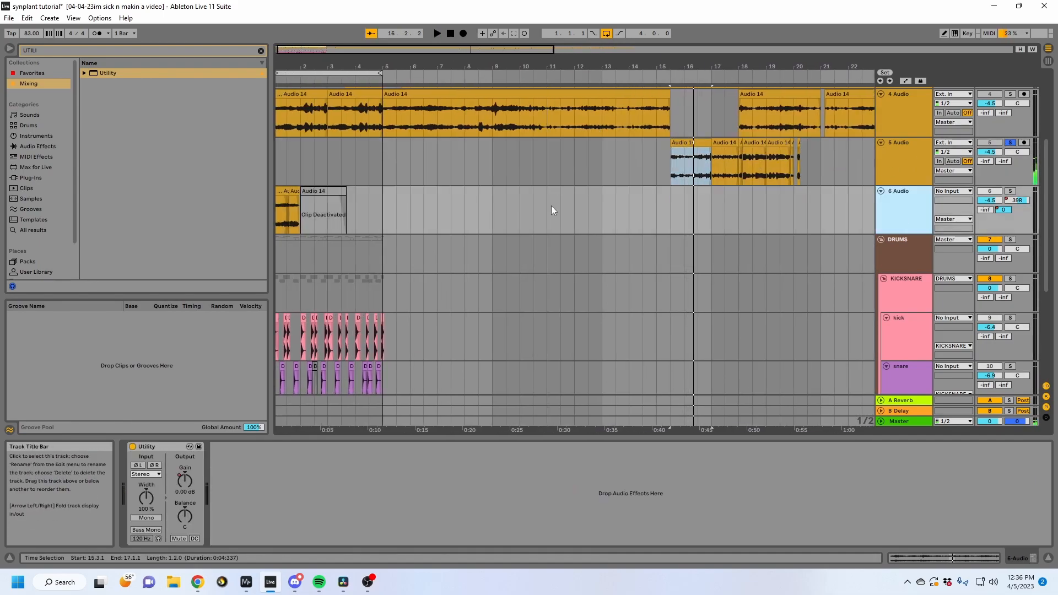
{"action": "key", "text": "ctrl+c"}
{"action": "key", "text": "ctrl+t"}
{"action": "left_click", "coordinate": [303, 251]}
{"action": "key", "text": "ctrl+v"}
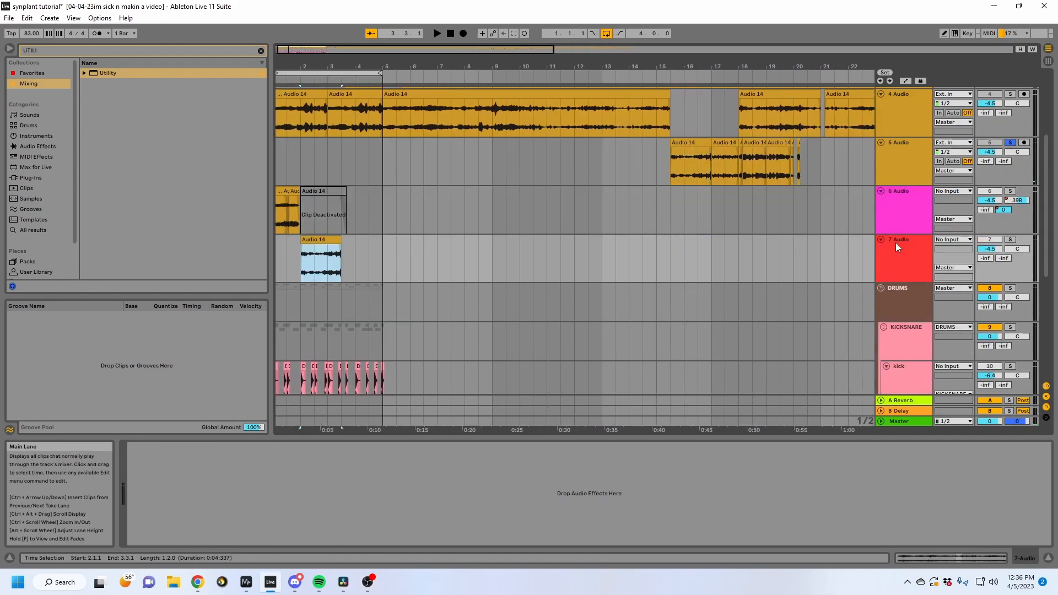
Step: Audition the pasted Audio 14 clip on the seventh track in solo and with the drums
{"action": "left_click", "coordinate": [1010, 240]}
{"action": "key", "text": "space"}
{"action": "key", "text": "space"}
{"action": "left_click_drag", "start_coordinate": [321, 67], "coordinate": [557, 176]}
{"action": "key", "text": "space"}
{"action": "key", "text": "space"}
{"action": "left_click", "coordinate": [577, 242]}
{"action": "key", "text": "space"}
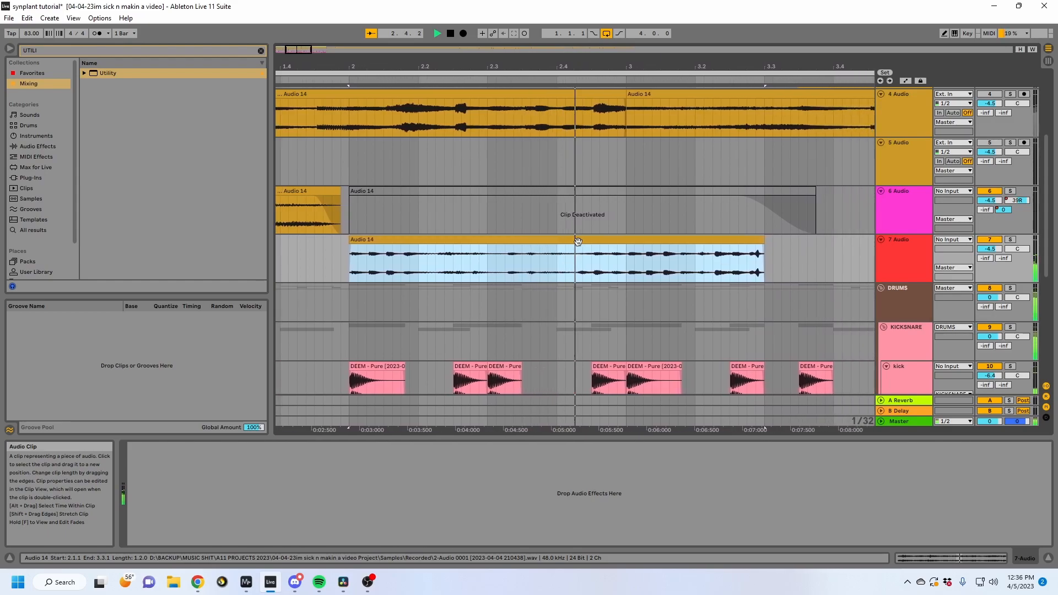
{"action": "key", "text": "space"}
Step: Duplicate the section from 2.1.1 to 3.1.1 of the seventh track's clip directly after itself
{"action": "left_click_drag", "start_coordinate": [564, 274], "coordinate": [289, 270]}
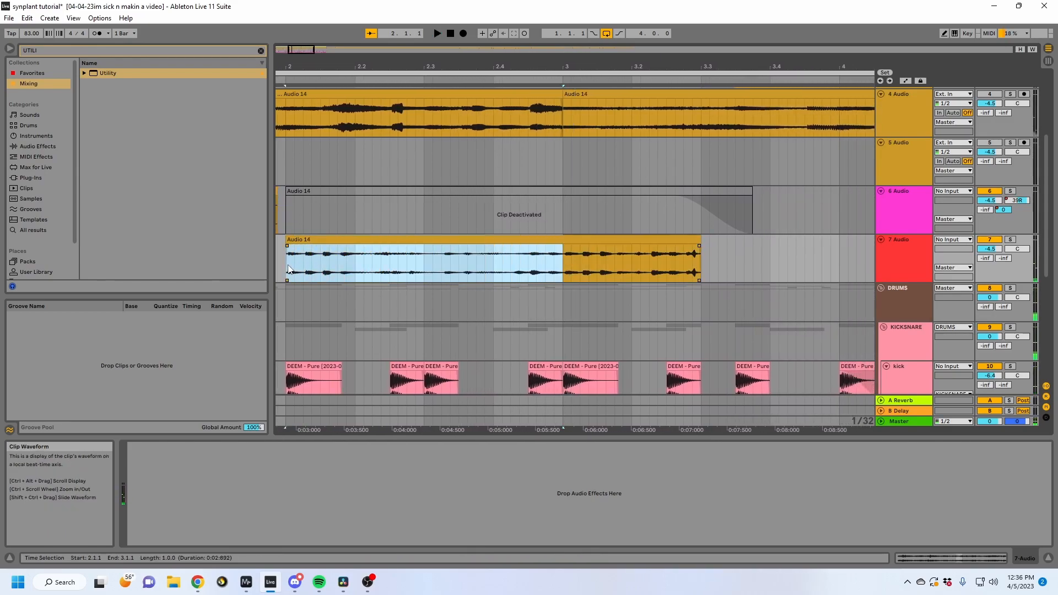
{"action": "key", "text": "ctrl+d"}
{"action": "left_click_drag", "start_coordinate": [440, 64], "coordinate": [486, 59]}
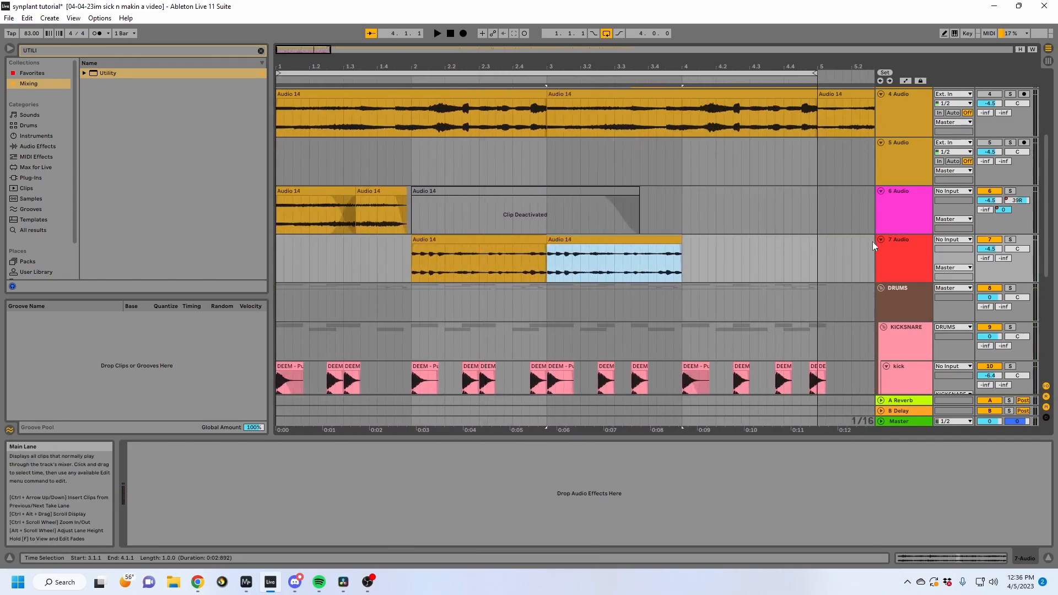
Step: Insert an eighth audio track, move the clip at 2.1.1 to its start, duplicate it three times up to 5.1.1, and play
{"action": "left_click", "coordinate": [902, 243]}
{"action": "key", "text": "ctrl+t"}
{"action": "left_click_drag", "start_coordinate": [484, 240], "coordinate": [350, 307]}
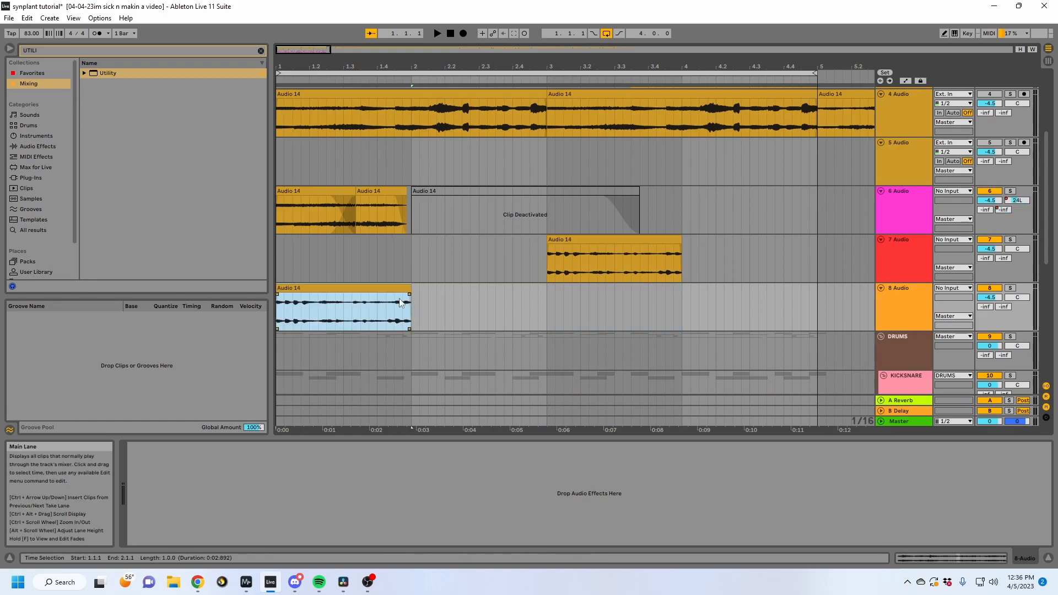
{"action": "key", "text": "ctrl+d"}
{"action": "key", "text": "ctrl+d"}
{"action": "key", "text": "ctrl+d"}
{"action": "left_click", "coordinate": [358, 291]}
{"action": "key", "text": "space"}
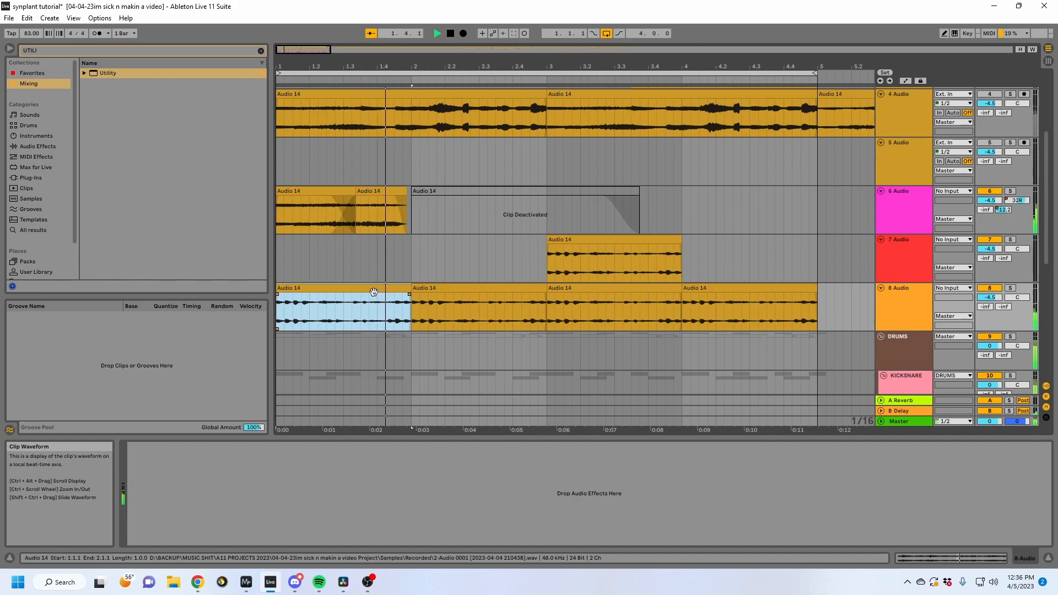
Step: Turn off transient looping in the Beats warp settings of the eighth track's second Audio 14 clip, keeping its tempo at 83.00 BPM
{"action": "left_click", "coordinate": [513, 289]}
{"action": "left_click", "coordinate": [949, 558]}
{"action": "right_click", "coordinate": [798, 534]}
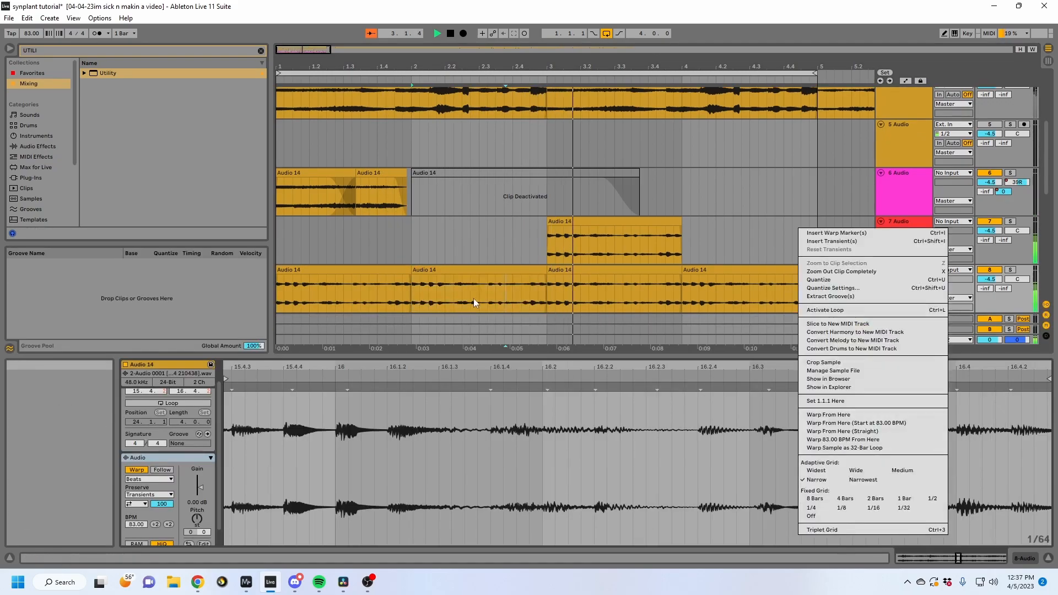
{"action": "key", "text": "Escape"}
{"action": "key", "text": "space"}
{"action": "left_click", "coordinate": [155, 525]}
{"action": "left_click", "coordinate": [168, 524]}
{"action": "left_click", "coordinate": [147, 503]}
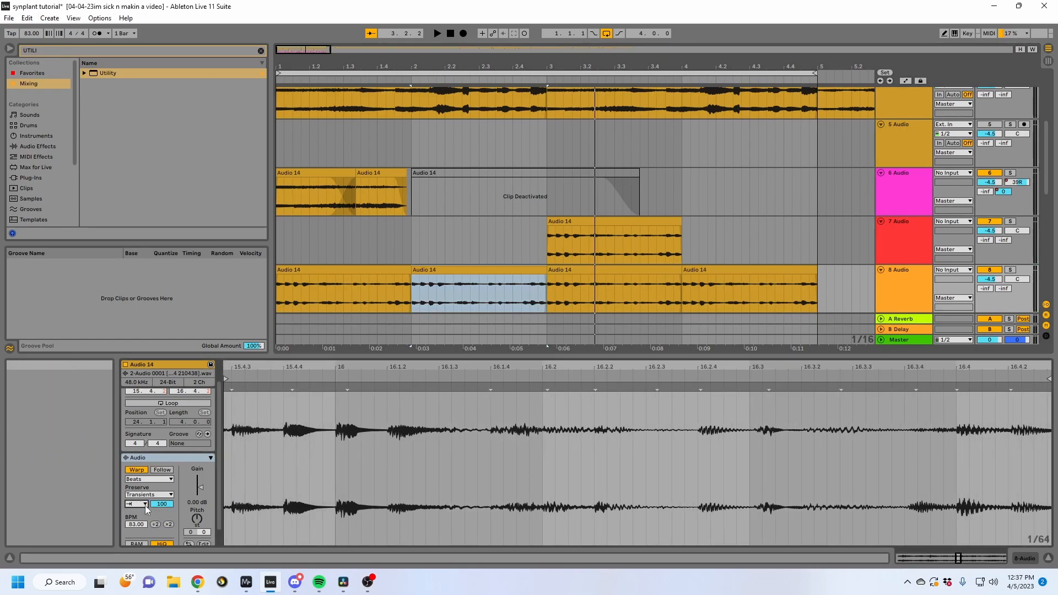
Step: Set the eighth track's second clip to a transient envelope of 33 with Preserve at 1/16, and play the result
{"action": "left_click", "coordinate": [144, 512]}
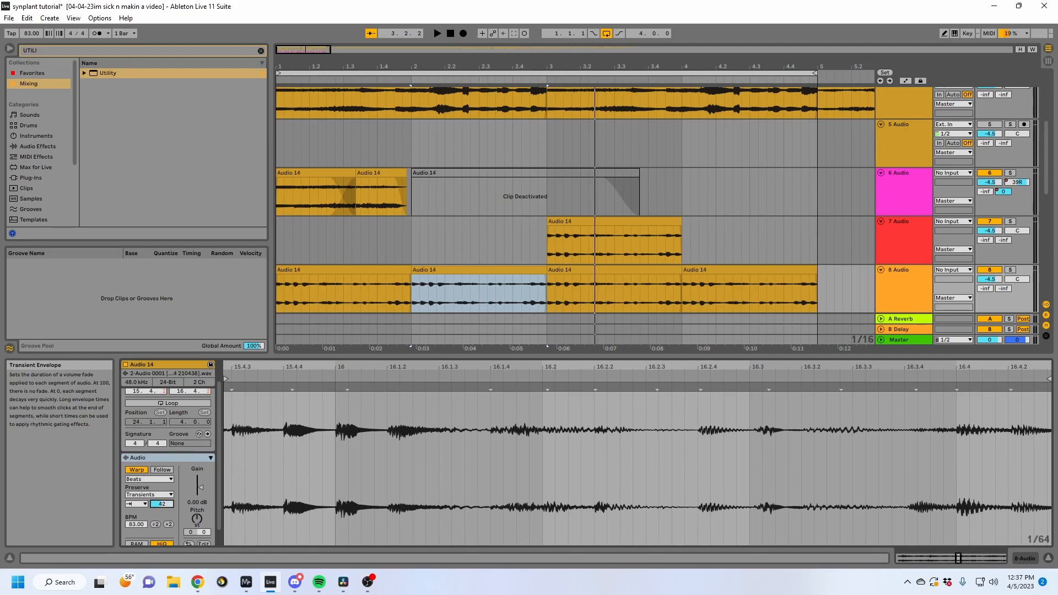
{"action": "key", "text": "space"}
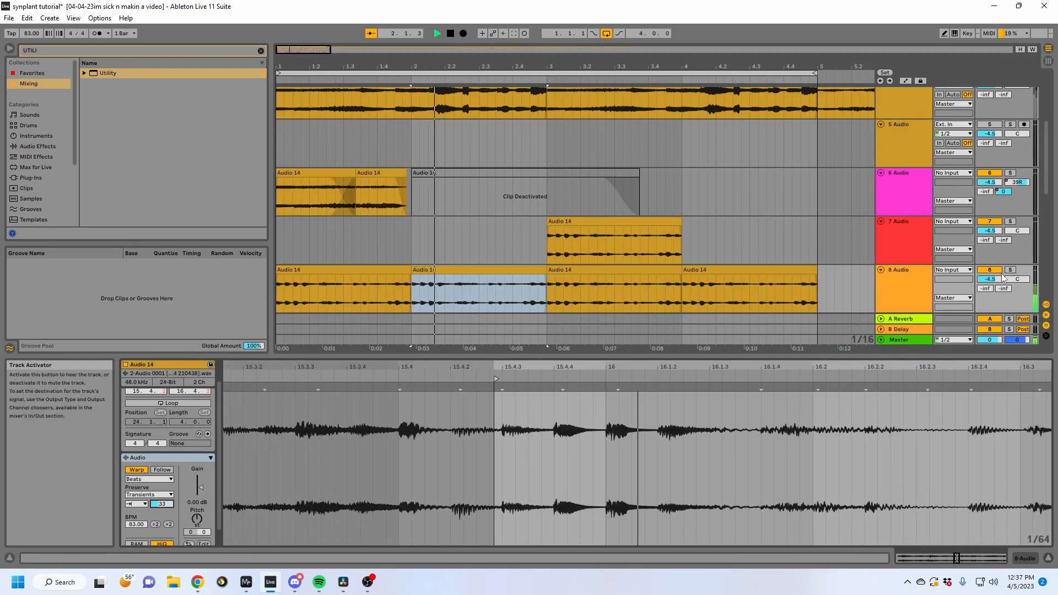
{"action": "left_click", "coordinate": [149, 494]}
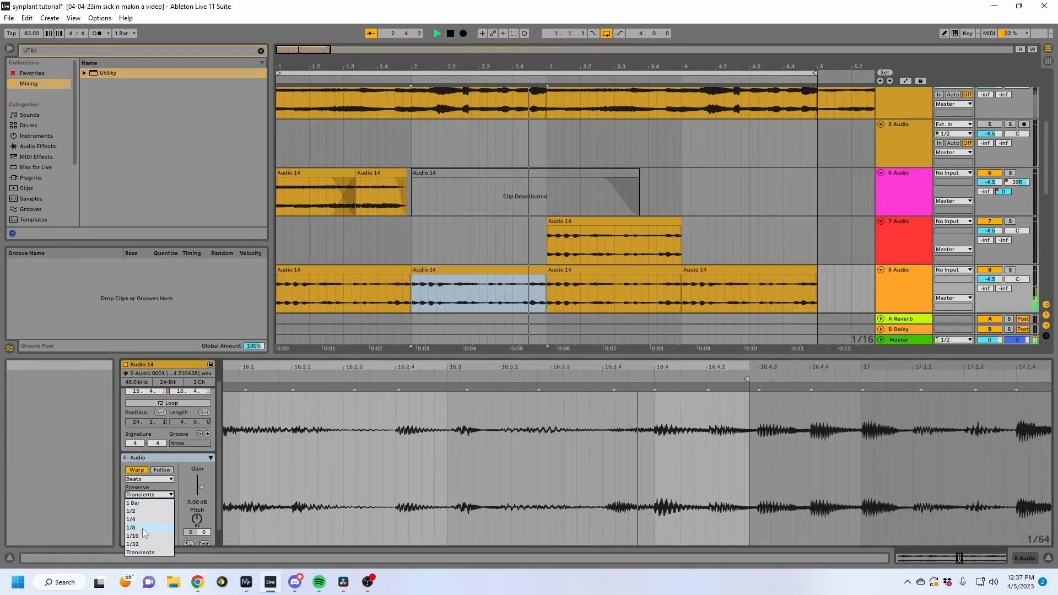
{"action": "left_click", "coordinate": [143, 527]}
{"action": "key", "text": "space"}
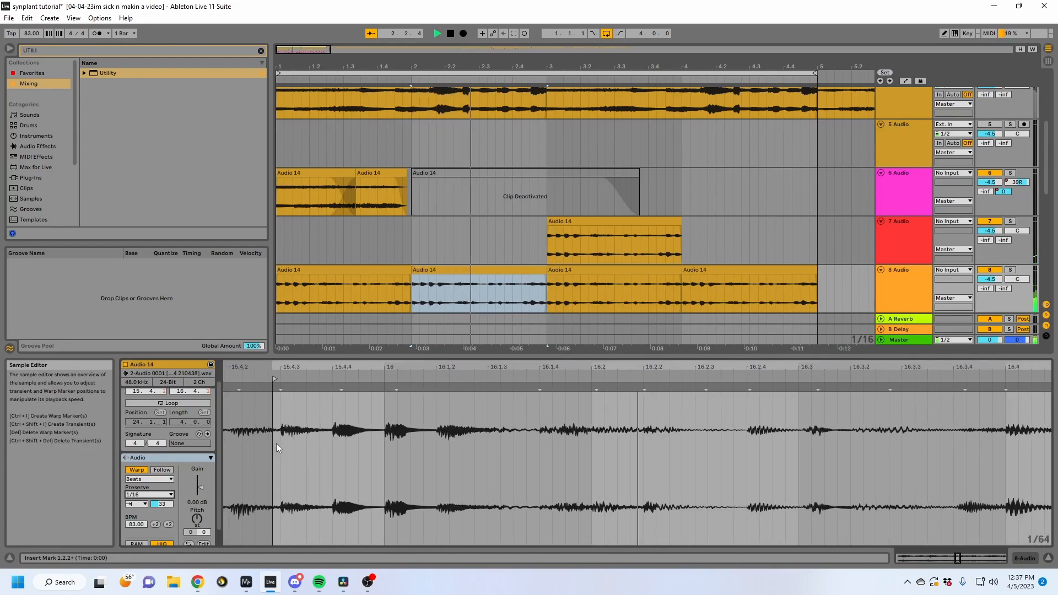
{"action": "key", "text": "space"}
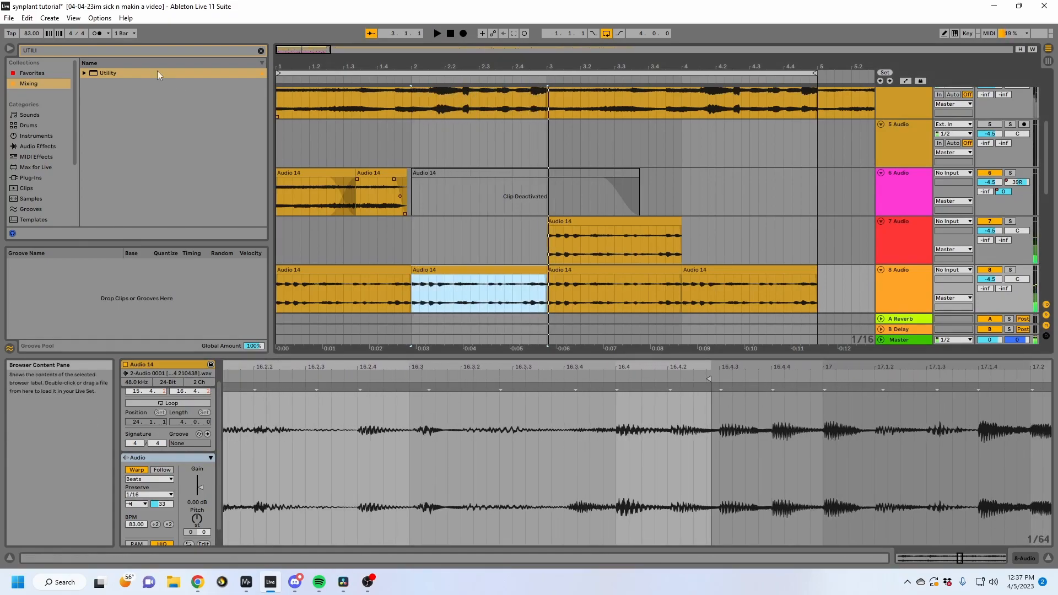
Step: Add a Compressor to the eighth track with ratio 6.63:1, attack 28.3 ms, threshold -32.0 dB and output gain 7.60 dB, and play
{"action": "type", "text": "comp"}
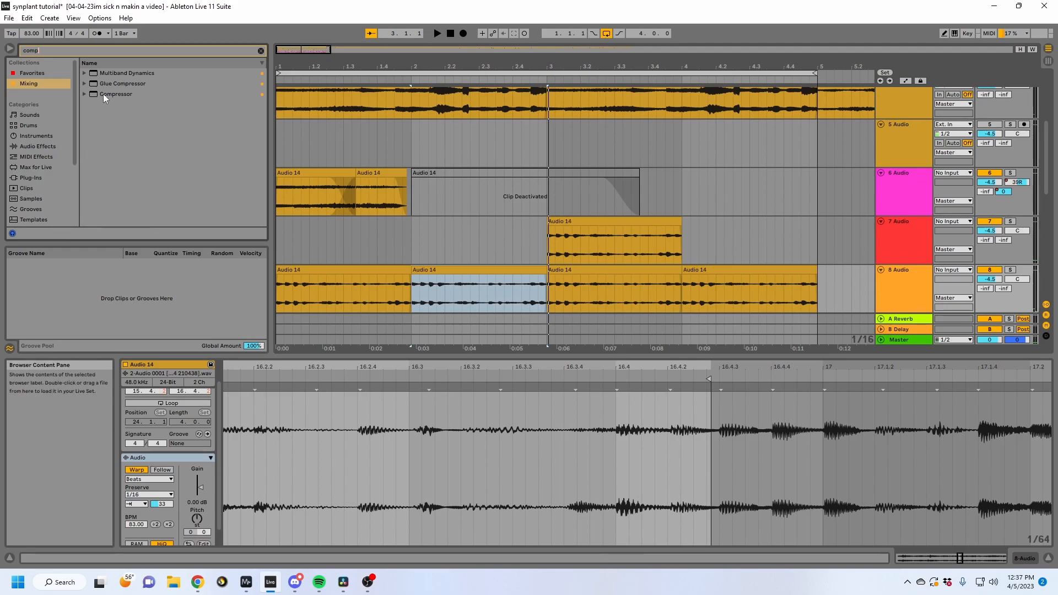
{"action": "left_click_drag", "start_coordinate": [494, 359], "coordinate": [636, 431]}
{"action": "left_click", "coordinate": [142, 467]}
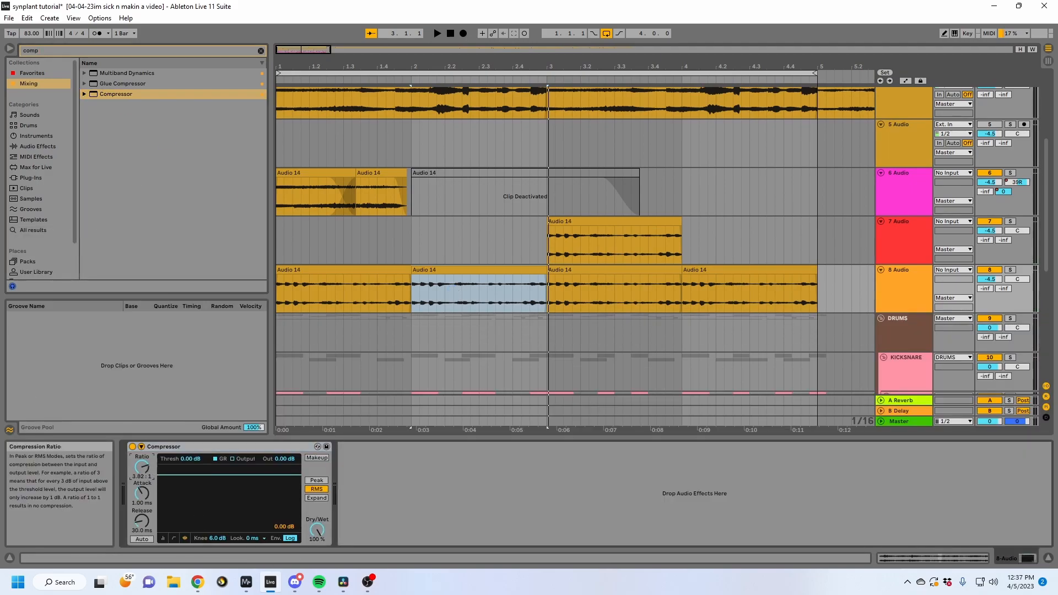
{"action": "left_click", "coordinate": [163, 537]}
{"action": "key", "text": "space"}
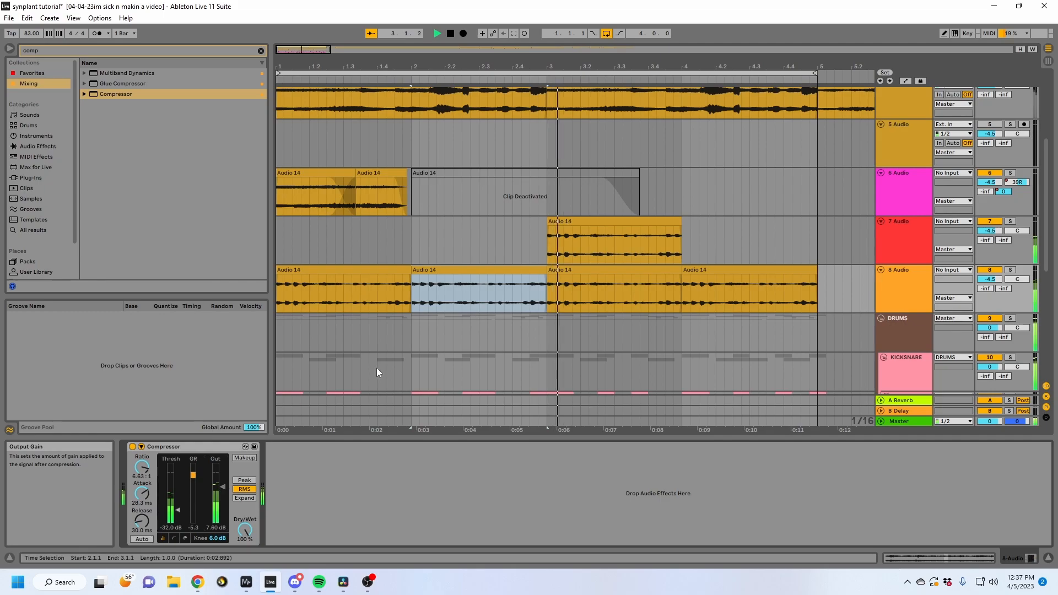
Step: Duplicate the eighth track's clip at 2.1.1 directly after itself, and deactivate the seventh track's clip at 3.1.1
{"action": "left_click", "coordinate": [483, 269]}
{"action": "key", "text": "ctrl+d"}
{"action": "key", "text": "space"}
{"action": "left_click", "coordinate": [553, 223]}
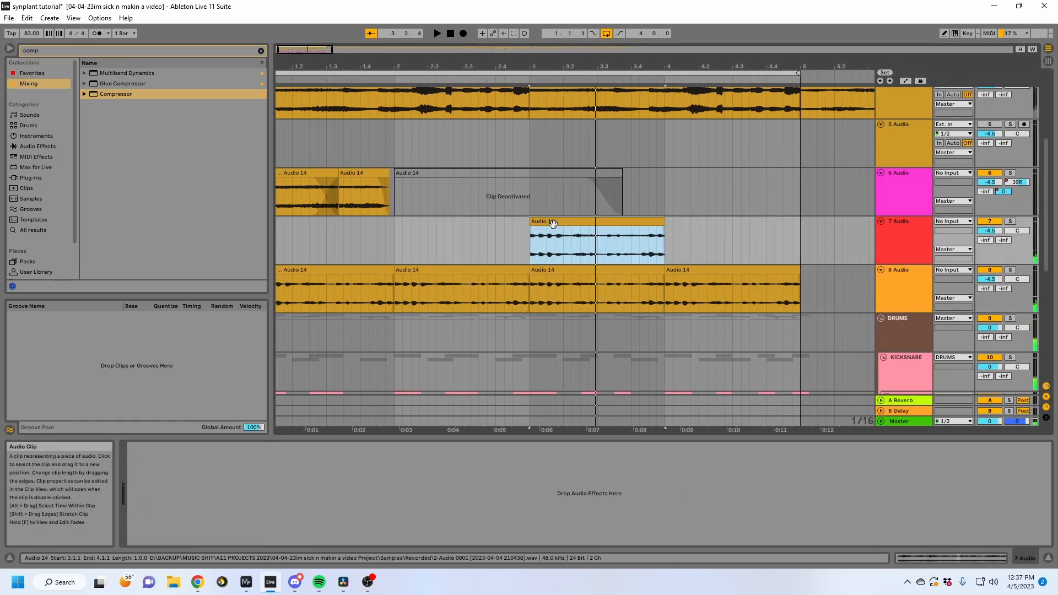
{"action": "key", "text": "0"}
{"action": "key", "text": "minus"}
{"action": "left_click", "coordinate": [429, 269]}
{"action": "key", "text": "space"}
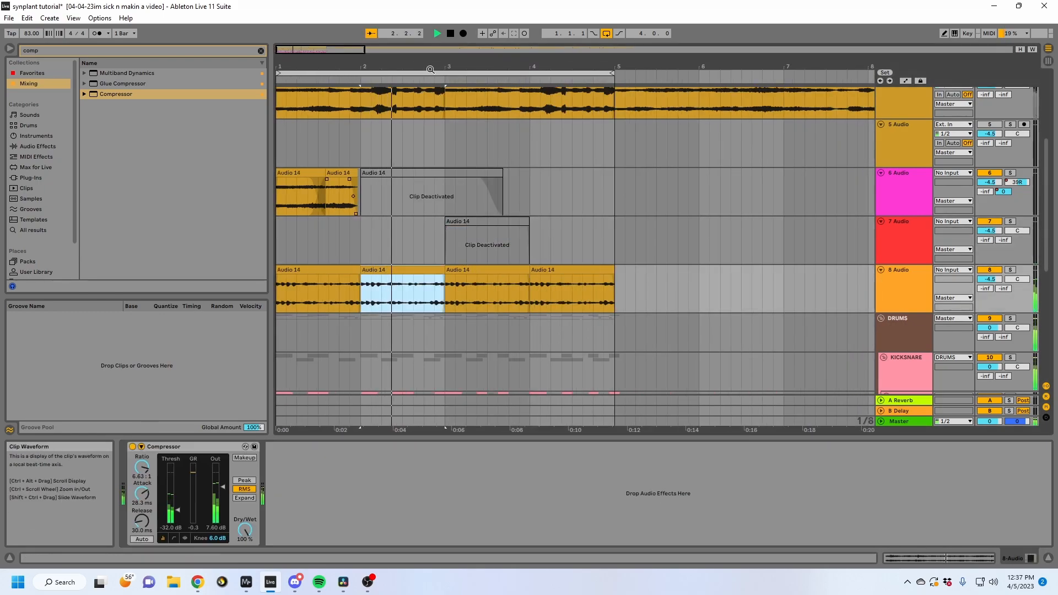
Step: Duplicate the two-sixteenth slice from 3.2.2 to 3.2.4 of the eighth track's third clip directly after itself
{"action": "left_click_drag", "start_coordinate": [425, 65], "coordinate": [549, 91]}
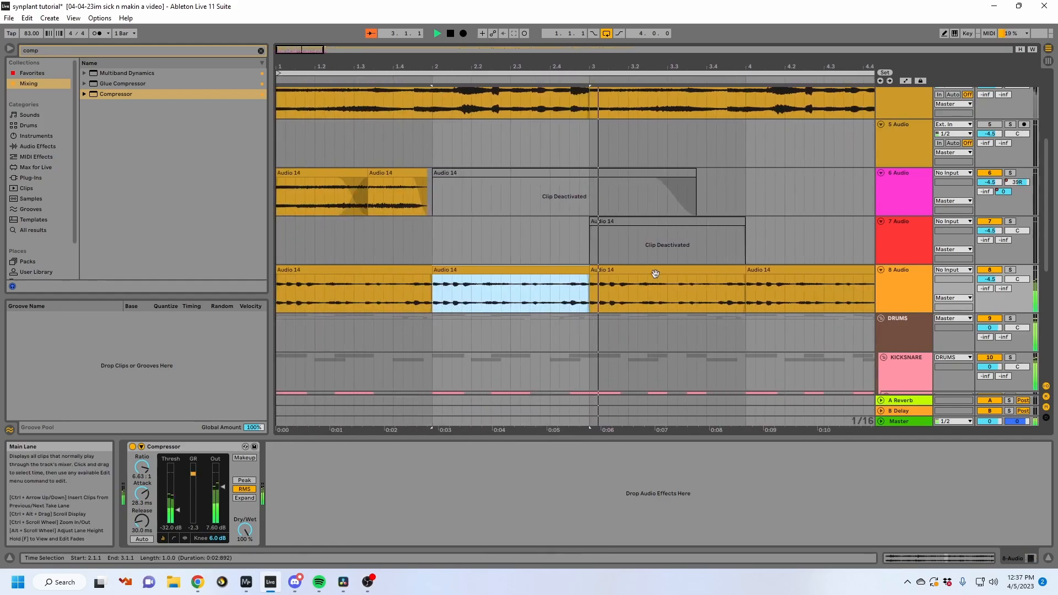
{"action": "left_click", "coordinate": [635, 292]}
{"action": "key", "text": "space"}
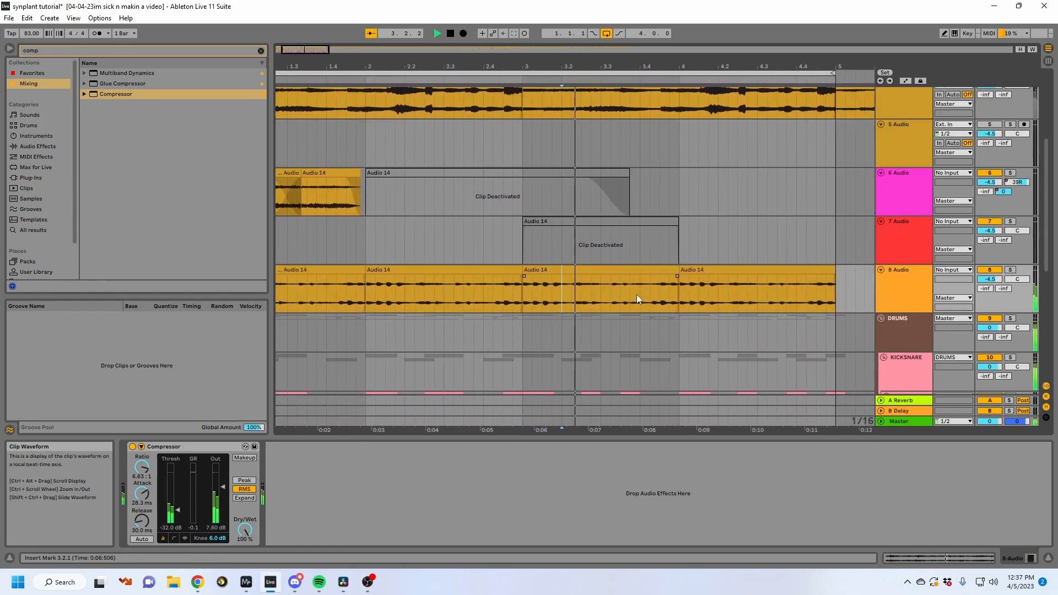
{"action": "key", "text": "space"}
{"action": "left_click_drag", "start_coordinate": [553, 293], "coordinate": [569, 293]}
{"action": "key", "text": "space"}
{"action": "key", "text": "ctrl+d"}
Step: Audition the eighth track's chopped section from 3.1.1 and play again from the clip at 2.1.1
{"action": "left_click", "coordinate": [560, 292]}
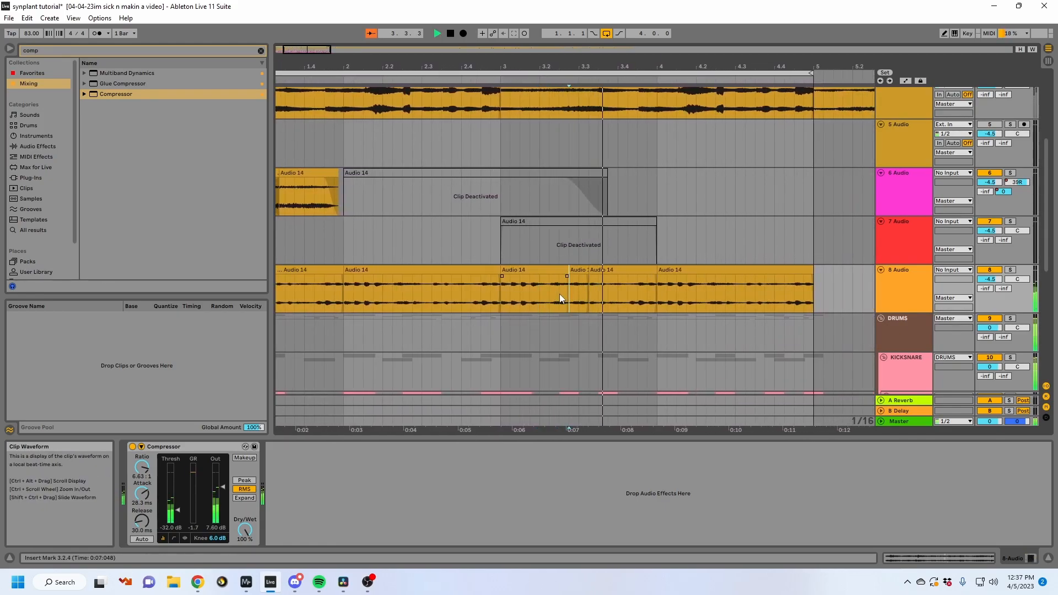
{"action": "left_click", "coordinate": [502, 293]}
{"action": "key", "text": "space"}
{"action": "key", "text": "space"}
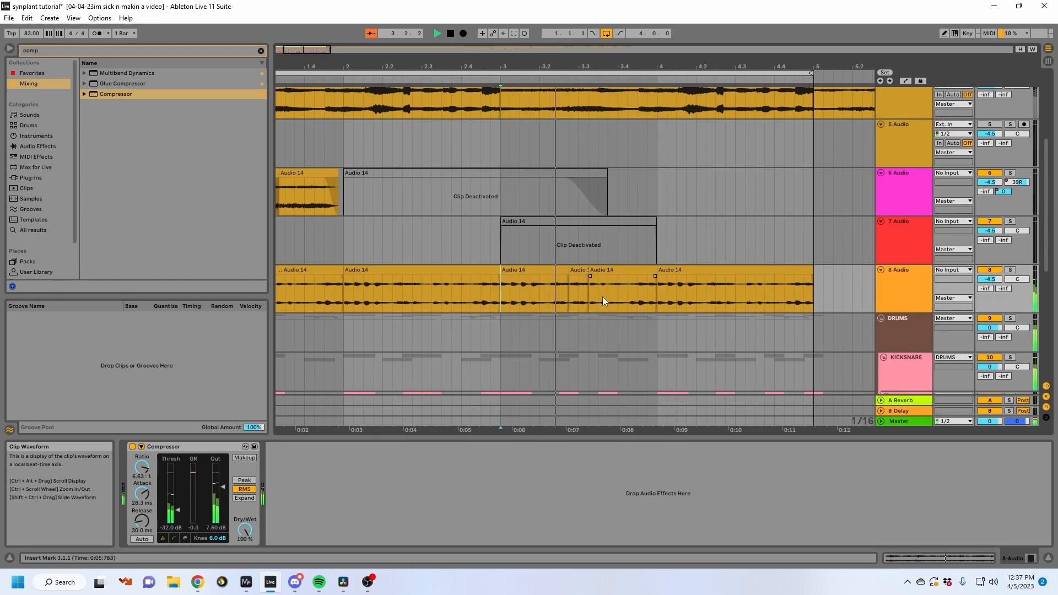
{"action": "left_click", "coordinate": [581, 272]}
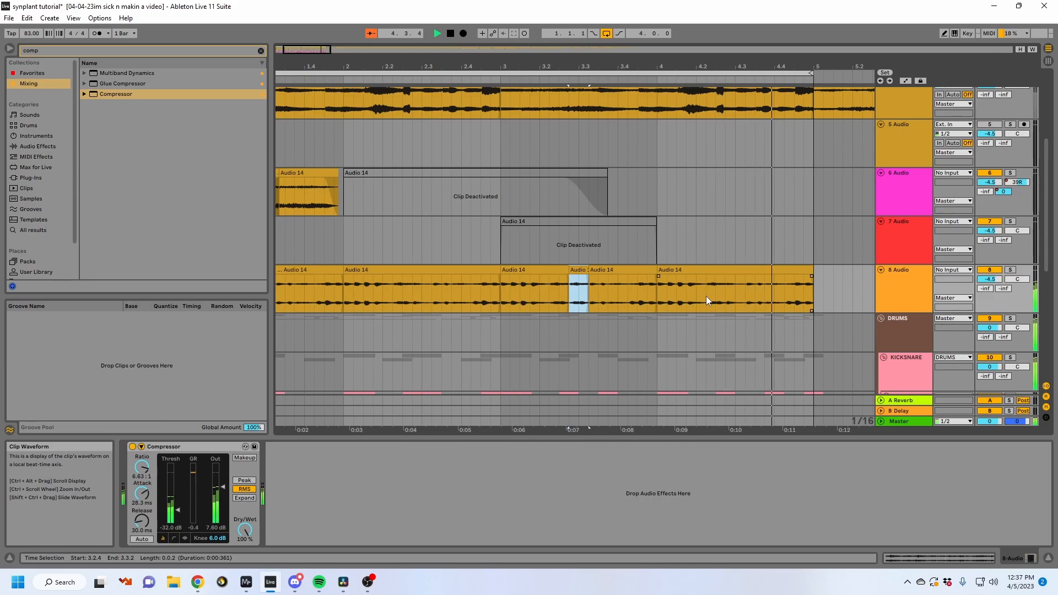
{"action": "left_click", "coordinate": [383, 269]}
{"action": "left_click_drag", "start_coordinate": [308, 63], "coordinate": [347, 62]}
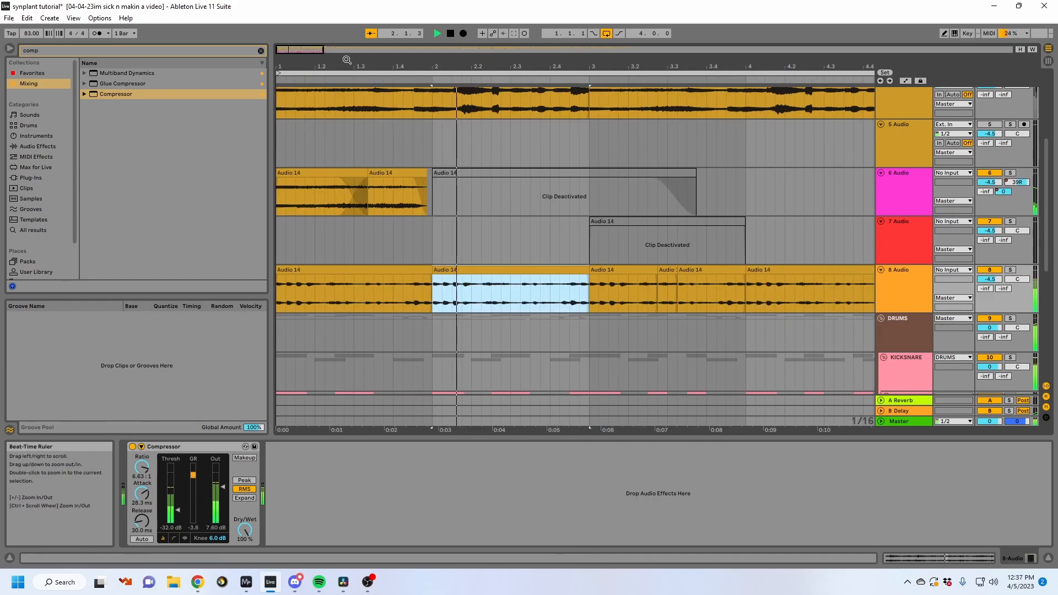
Step: Turn off transient looping in the eighth track's clip at 4.1.1, with transient envelope 74 and Preserve at 1/8
{"action": "left_click", "coordinate": [362, 270]}
{"action": "left_click_drag", "start_coordinate": [435, 65], "coordinate": [433, 38]}
{"action": "left_click_drag", "start_coordinate": [601, 300], "coordinate": [435, 303]}
{"action": "left_click", "coordinate": [919, 558]}
{"action": "double_click", "coordinate": [516, 280]}
{"action": "left_click", "coordinate": [136, 510]}
{"action": "left_click", "coordinate": [136, 519]}
{"action": "left_click_drag", "start_coordinate": [162, 510], "coordinate": [162, 530]}
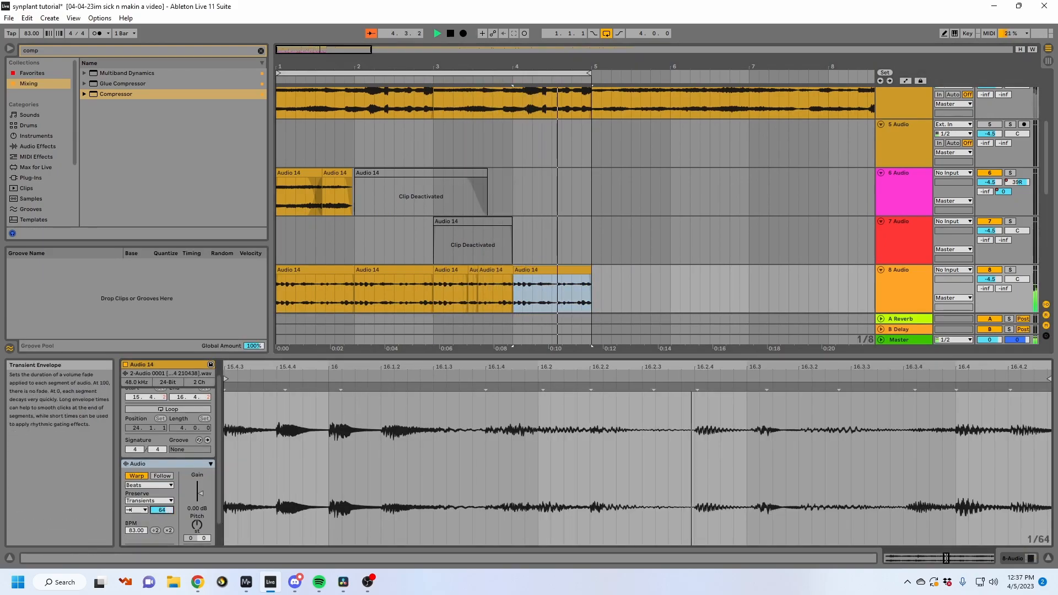
{"action": "left_click", "coordinate": [148, 500]}
{"action": "left_click", "coordinate": [142, 541]}
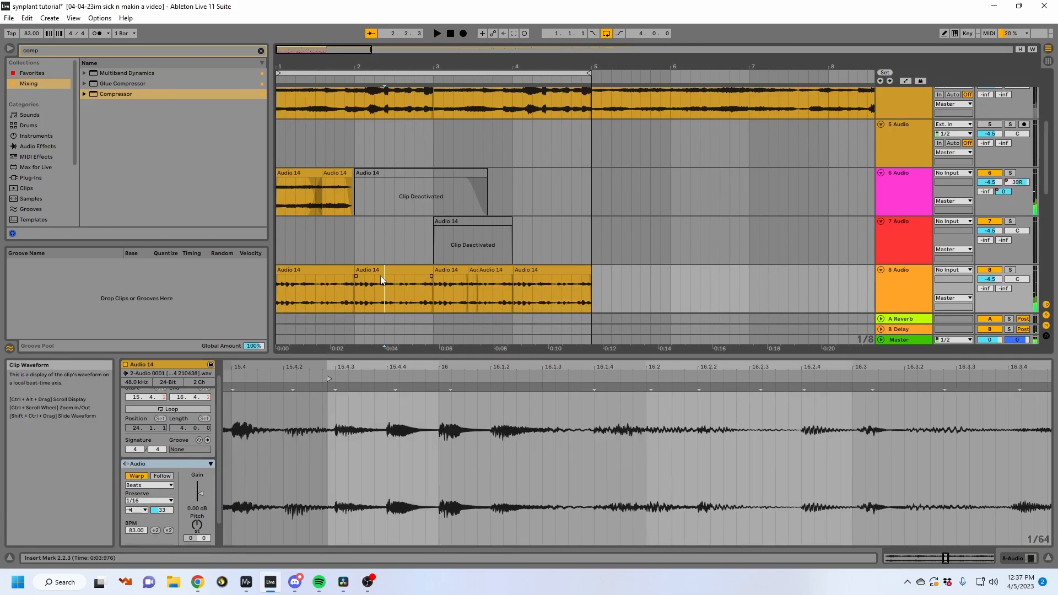
Step: Move the eighth track's clips between 3.1.1 and 5.1.1 one bar earlier and duplicate the last one to 4.1.1
{"action": "double_click", "coordinate": [394, 292]}
{"action": "left_click", "coordinate": [590, 298], "text": "shift"}
{"action": "left_click_drag", "start_coordinate": [380, 292], "coordinate": [301, 286]}
{"action": "left_click", "coordinate": [438, 287]}
{"action": "key", "text": "ctrl+d"}
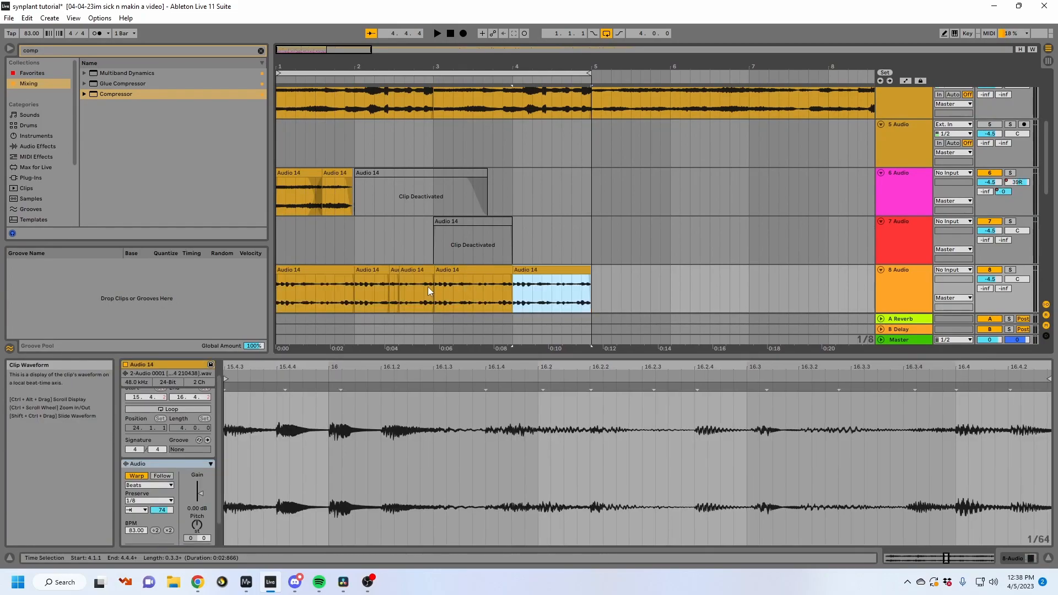
Step: Duplicate the slice from 4.2.3 to 4.3.1 of the eighth track's last clip directly after itself, and play from 4.1.1
{"action": "left_click_drag", "start_coordinate": [550, 290], "coordinate": [548, 291]}
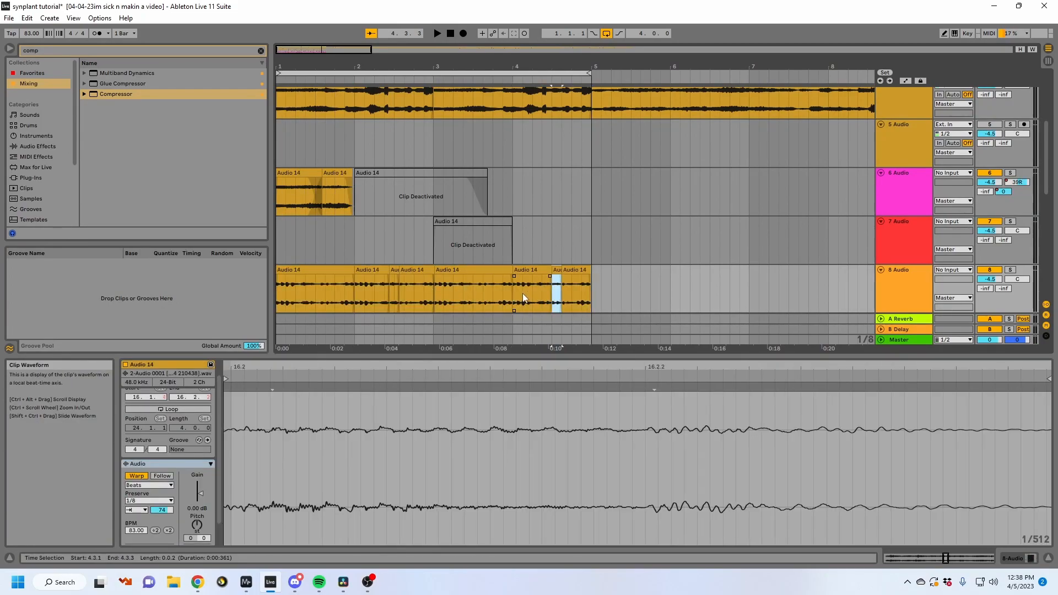
{"action": "left_click", "coordinate": [514, 296]}
{"action": "key", "text": "space"}
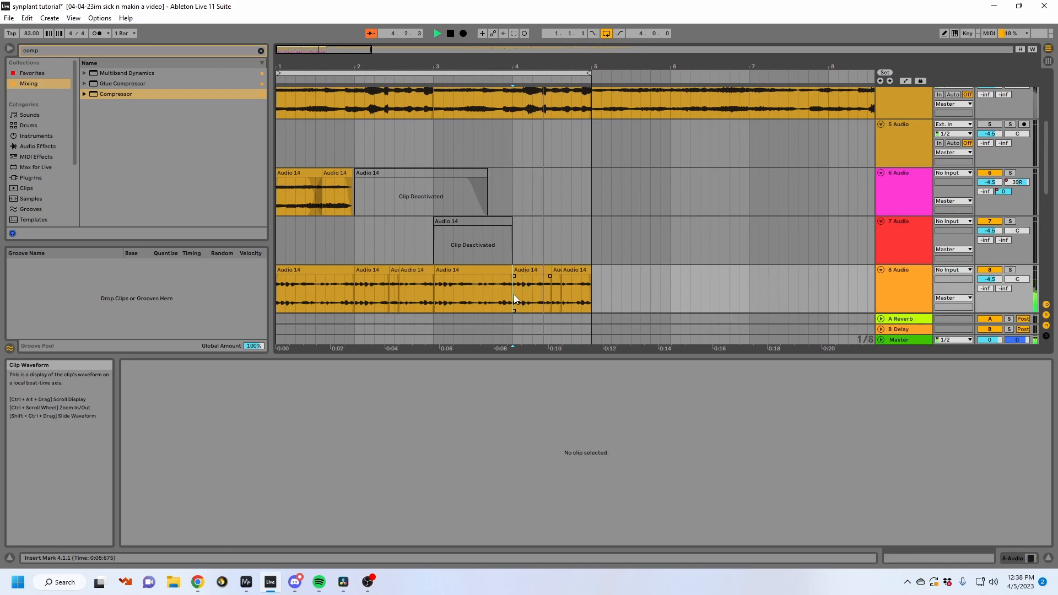
Step: Add a fade-in across the full length of the eighth track's first clip
{"action": "left_click", "coordinate": [333, 274]}
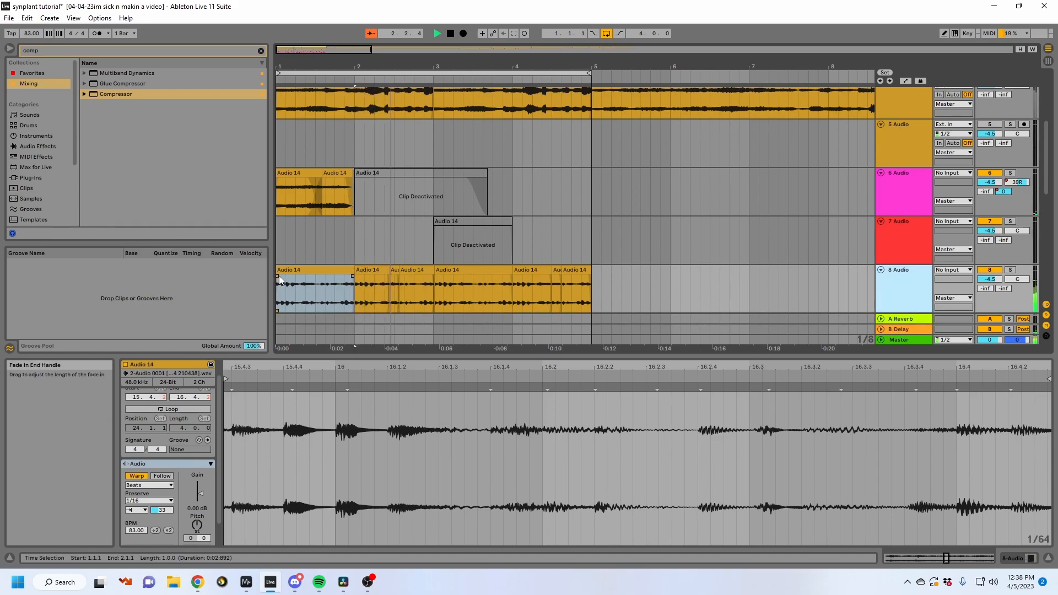
{"action": "left_click_drag", "start_coordinate": [279, 277], "coordinate": [375, 282]}
Step: Solo the fifth track and audition its Audio 14 slice from 18.1.3 to 19.1.1
{"action": "scroll", "coordinate": [427, 220], "scroll_direction": "down", "scroll_amount": 1}
{"action": "scroll", "coordinate": [461, 218], "scroll_direction": "up", "scroll_amount": 2}
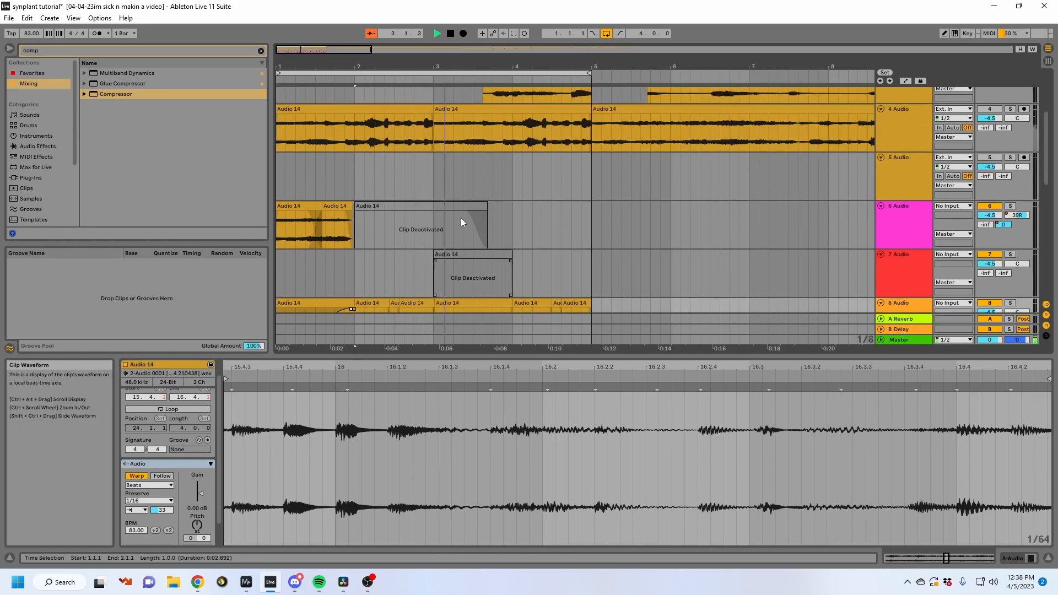
{"action": "scroll", "coordinate": [557, 99], "scroll_direction": "down", "scroll_amount": 2}
{"action": "scroll", "coordinate": [634, 187], "scroll_direction": "up", "scroll_amount": 2}
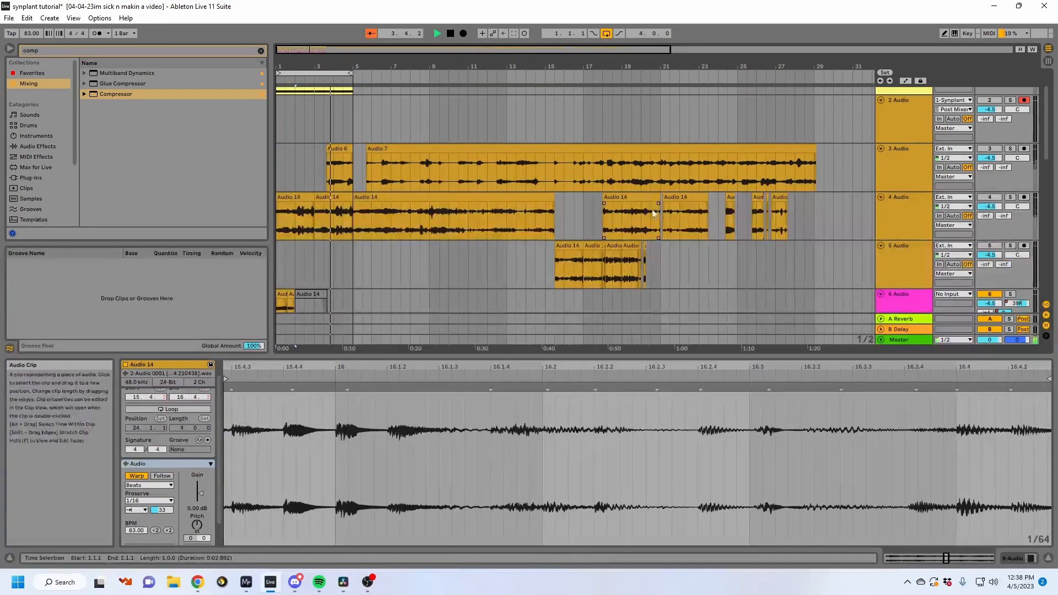
{"action": "left_click", "coordinate": [613, 246]}
{"action": "key", "text": "space"}
{"action": "left_click", "coordinate": [1010, 246]}
{"action": "key", "text": "space"}
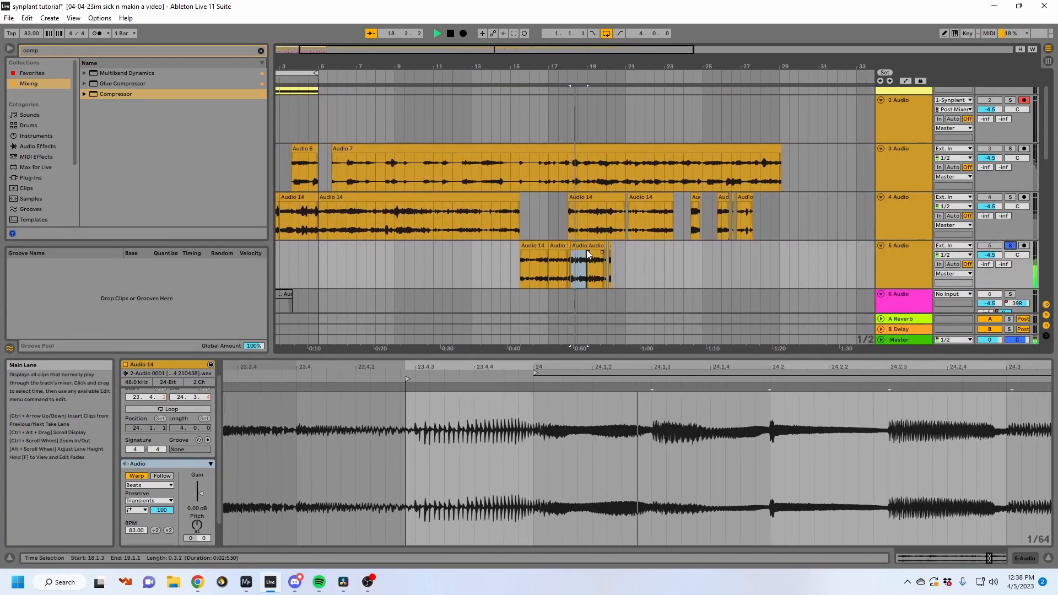
{"action": "left_click", "coordinate": [578, 246]}
{"action": "scroll", "coordinate": [474, 171], "scroll_direction": "down", "scroll_amount": 2}
{"action": "left_click_drag", "start_coordinate": [331, 68], "coordinate": [352, 130]}
{"action": "key", "text": "space"}
{"action": "key", "text": "space"}
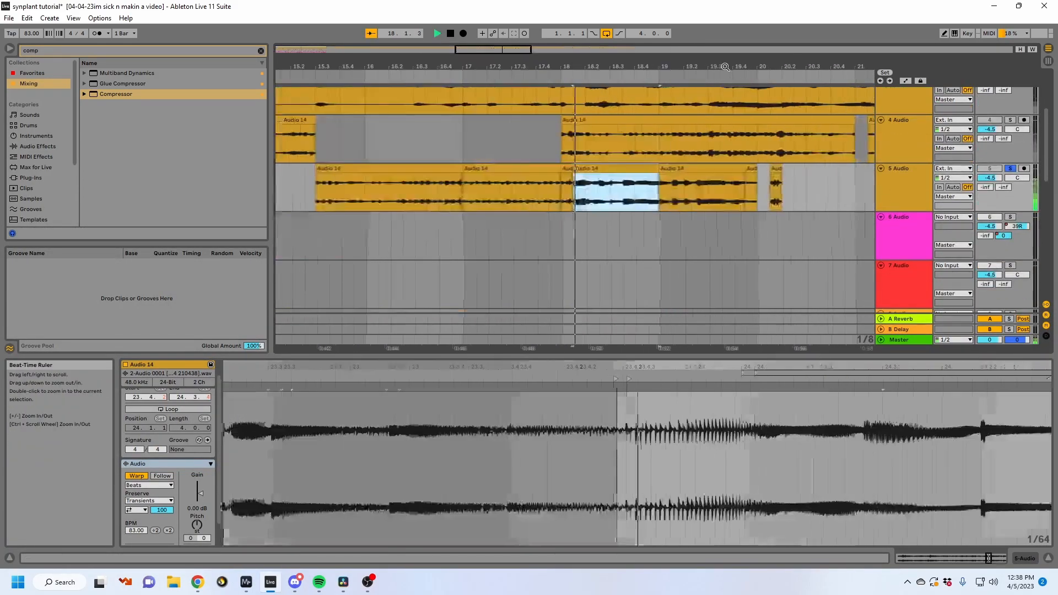
{"action": "key", "text": "space"}
Step: Insert a new audio track directly below the sixth track
{"action": "left_click", "coordinate": [909, 229]}
{"action": "left_click_drag", "start_coordinate": [472, 69], "coordinate": [380, 62]}
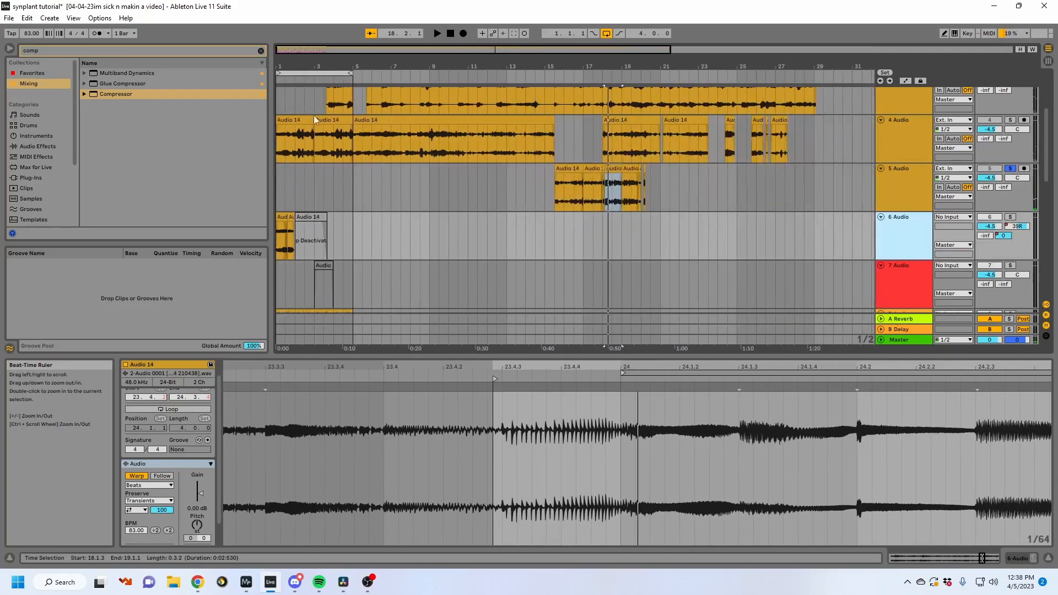
{"action": "left_click_drag", "start_coordinate": [307, 68], "coordinate": [310, 83]}
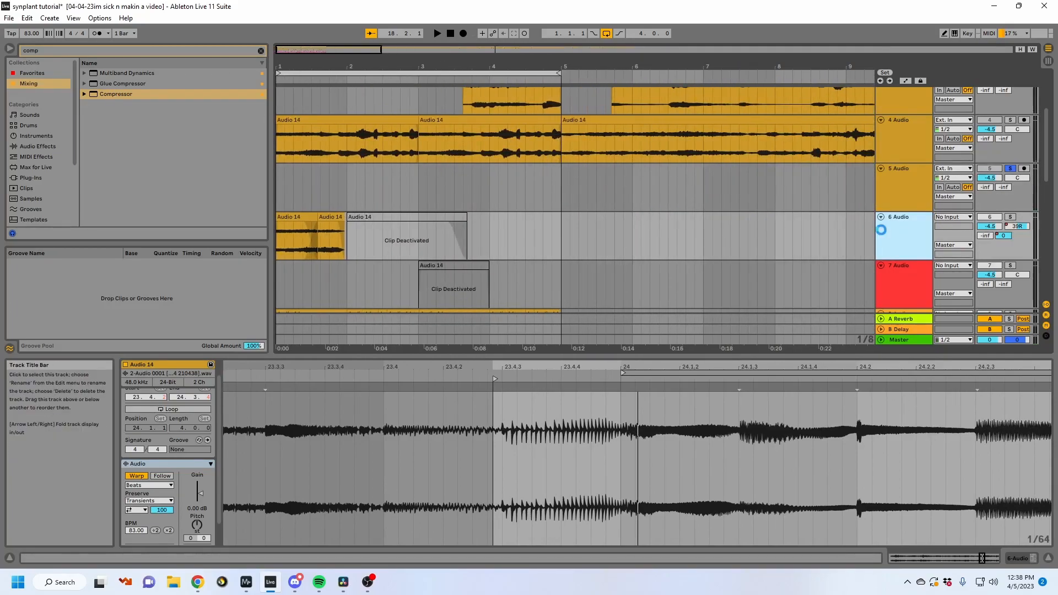
{"action": "key", "text": "ctrl+t"}
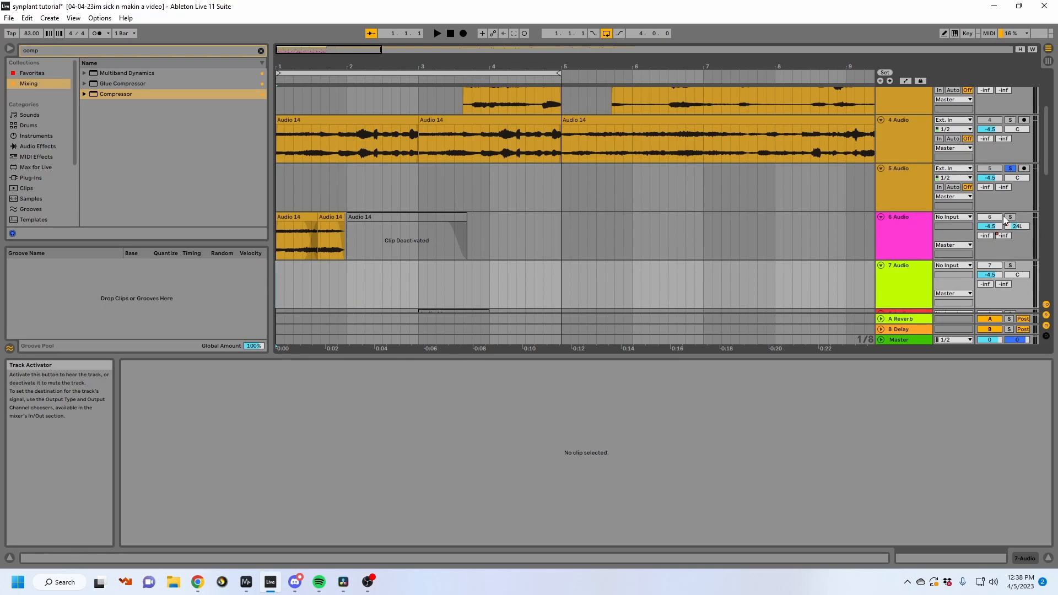
Step: Paste the short Audio 14 slice onto the new seventh track, place it at 2.2.1, and play from 2.1.1
{"action": "key", "text": "space"}
{"action": "scroll", "coordinate": [340, 251], "scroll_direction": "down", "scroll_amount": 2}
{"action": "left_click", "coordinate": [373, 228]}
{"action": "key", "text": "ctrl+v"}
{"action": "mouse_move", "coordinate": [406, 200]}
{"action": "left_mouse_down"}
{"action": "mouse_move", "coordinate": [355, 202]}
{"action": "mouse_move", "coordinate": [372, 204]}
{"action": "left_mouse_up"}
{"action": "left_click", "coordinate": [349, 212]}
{"action": "key", "text": "space"}
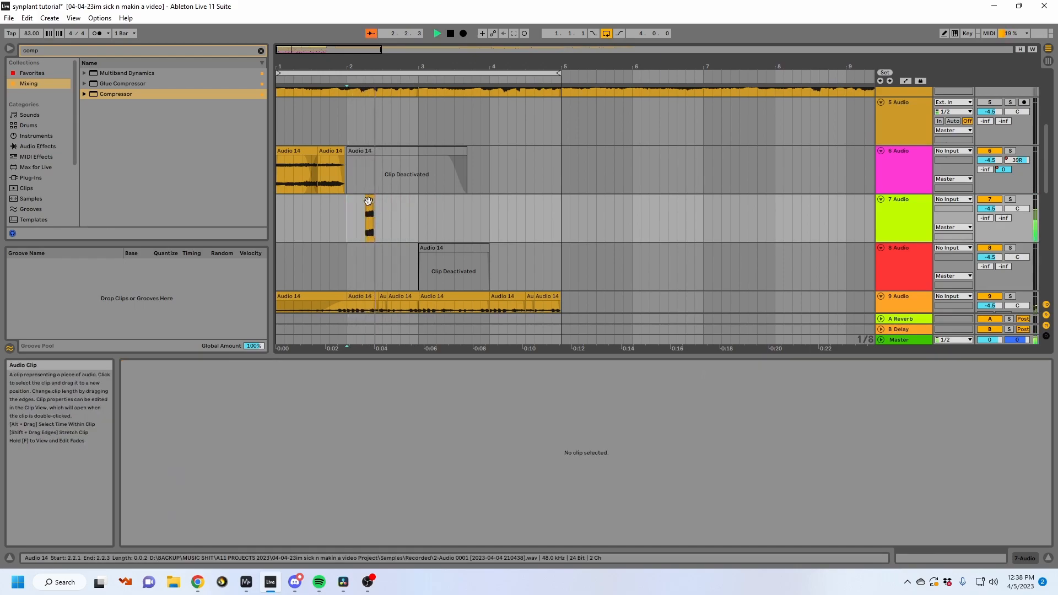
Step: Move the seventh track's slice to start at 2.2.3 and play from 2.1.1
{"action": "left_click", "coordinate": [372, 202]}
{"action": "left_click_drag", "start_coordinate": [375, 204], "coordinate": [384, 204]}
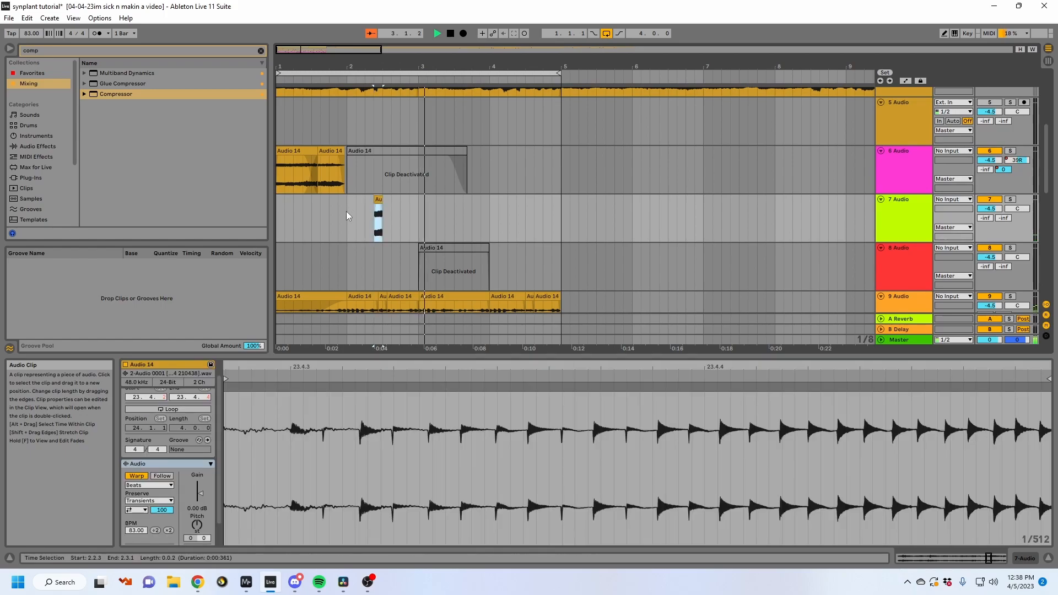
{"action": "left_click", "coordinate": [346, 215]}
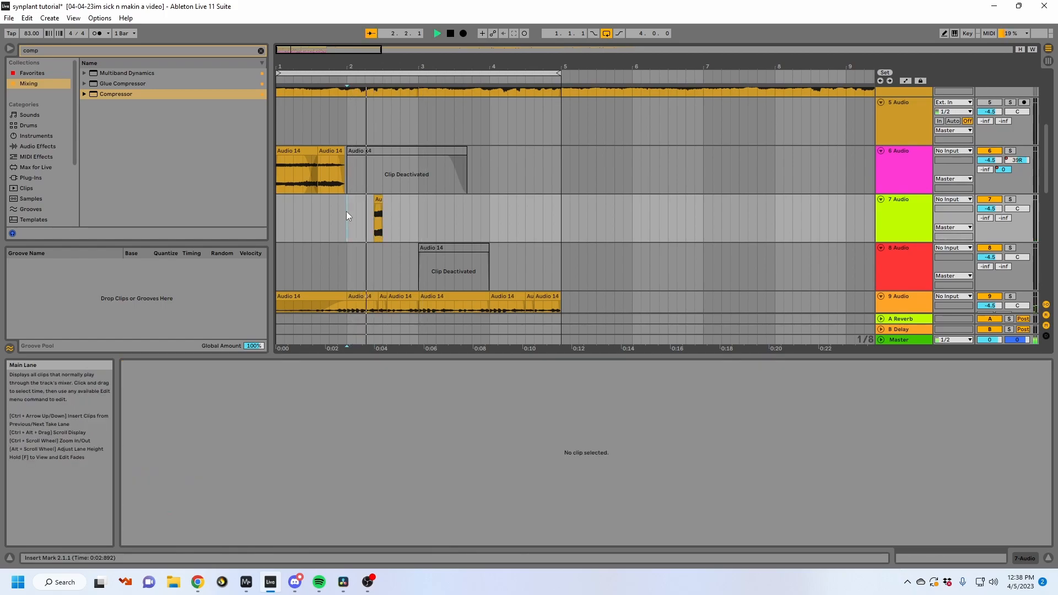
Step: Set the seventh track's Delay send to -15.6 dB and play the slice with it
{"action": "left_click", "coordinate": [378, 217]}
{"action": "left_click_drag", "start_coordinate": [996, 218], "coordinate": [997, 203]}
{"action": "left_click", "coordinate": [408, 226]}
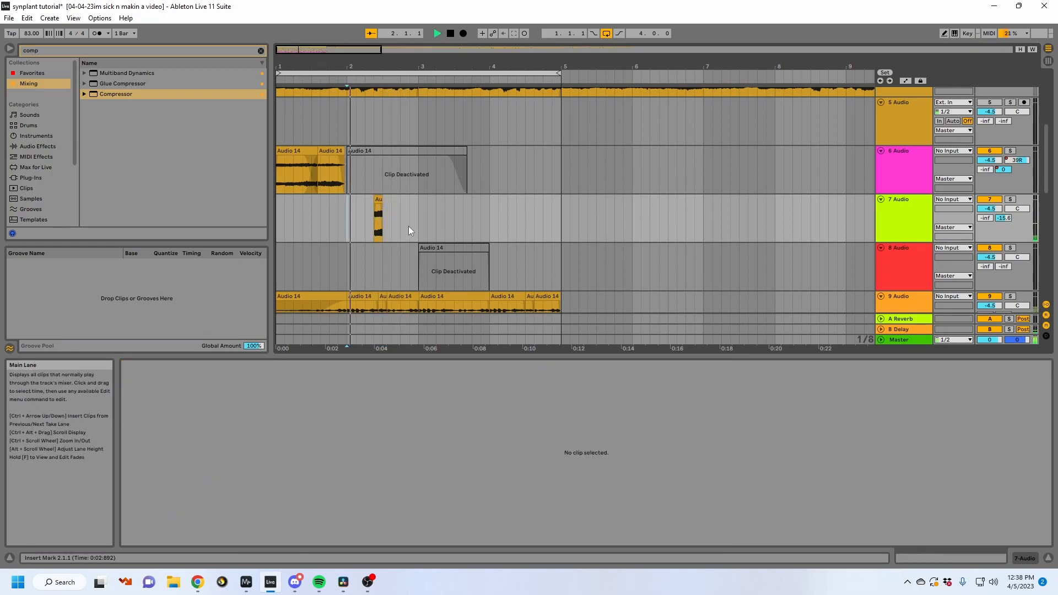
{"action": "key", "text": "space"}
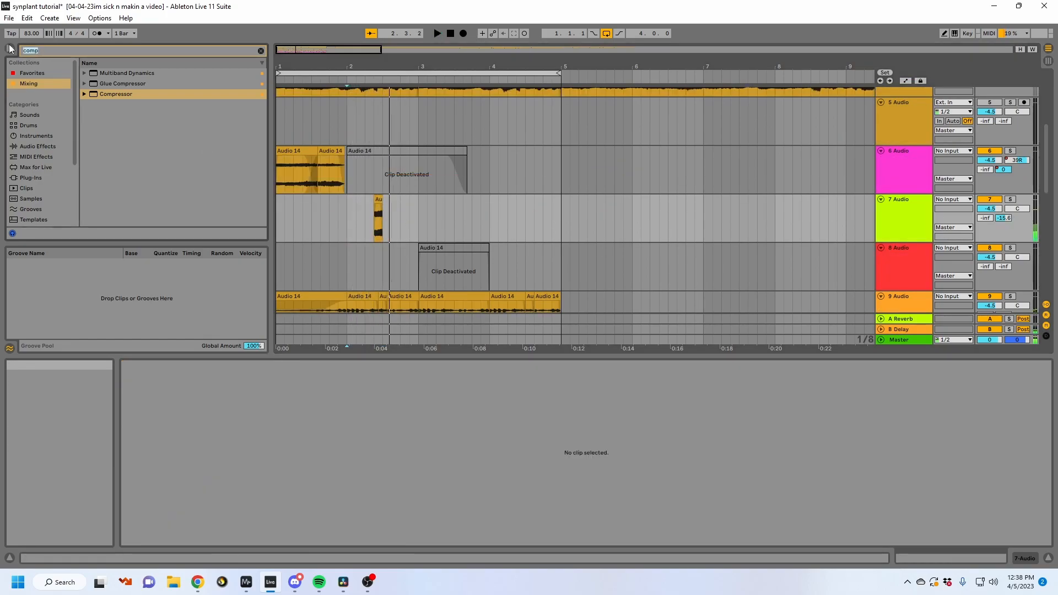
Step: Add an Auto Filter to the seventh track with its frequency at 13.1 kHz and resonance at 59%
{"action": "key", "text": "ctrl+f"}
{"action": "type", "text": "auto filt"}
{"action": "key", "text": "Down"}
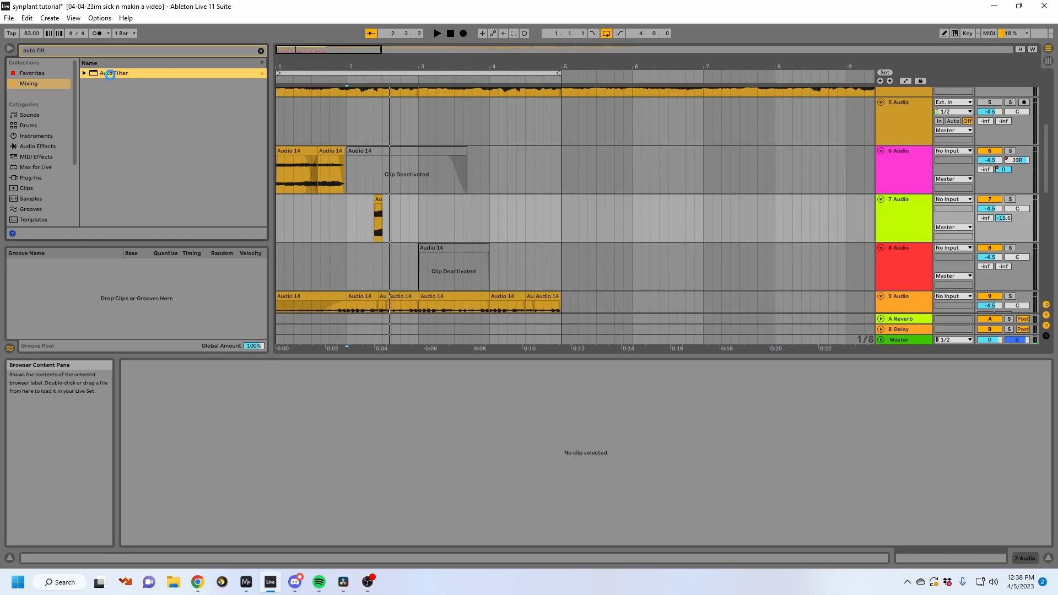
{"action": "key", "text": "Return"}
{"action": "left_click_drag", "start_coordinate": [286, 501], "coordinate": [286, 474]}
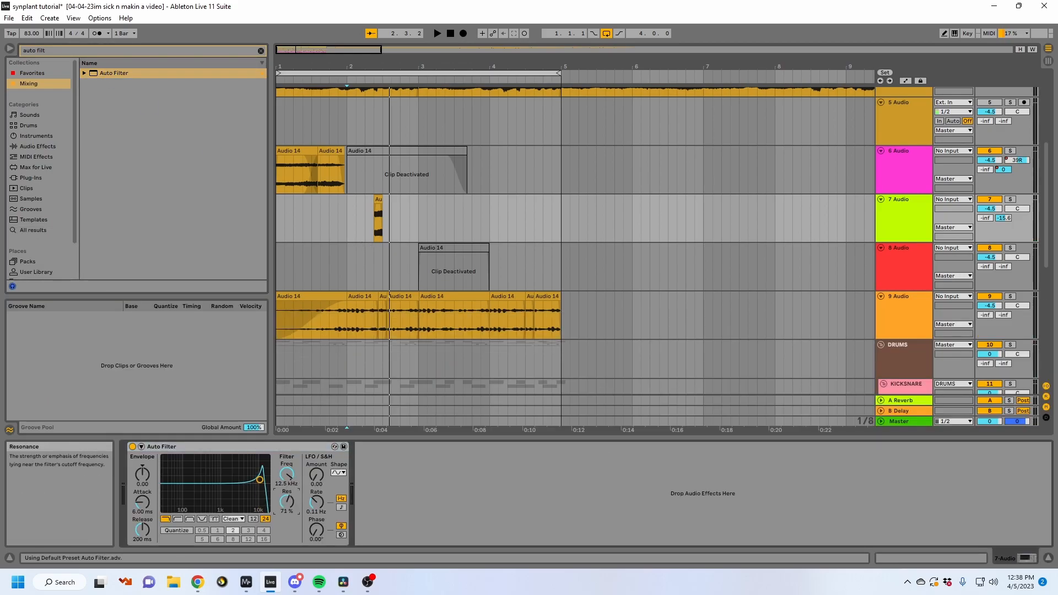
Step: Automate the seventh track's Auto Filter frequency to dip at the slice's start and rise to 13.1 kHz by its end, checking it in playback
{"action": "key", "text": "a"}
{"action": "left_click_drag", "start_coordinate": [391, 64], "coordinate": [403, 143]}
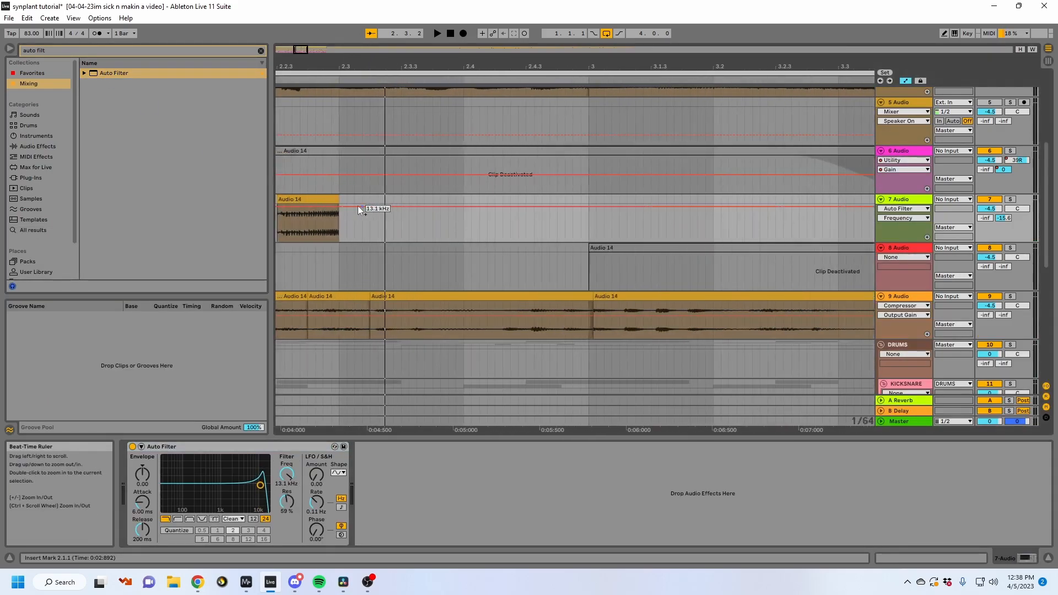
{"action": "left_click", "coordinate": [343, 208]}
{"action": "left_click_drag", "start_coordinate": [355, 63], "coordinate": [514, 64]}
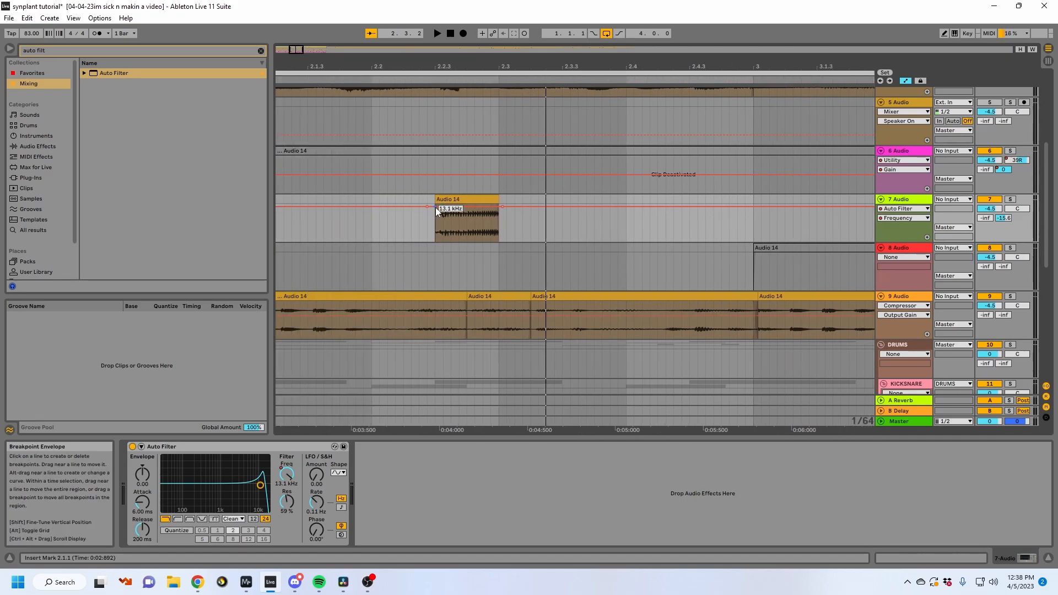
{"action": "left_click", "coordinate": [396, 232]}
{"action": "key", "text": "space"}
{"action": "key", "text": "space"}
{"action": "left_click_drag", "start_coordinate": [435, 227], "coordinate": [435, 232]}
{"action": "key", "text": "space"}
{"action": "key", "text": "space"}
{"action": "key", "text": "space"}
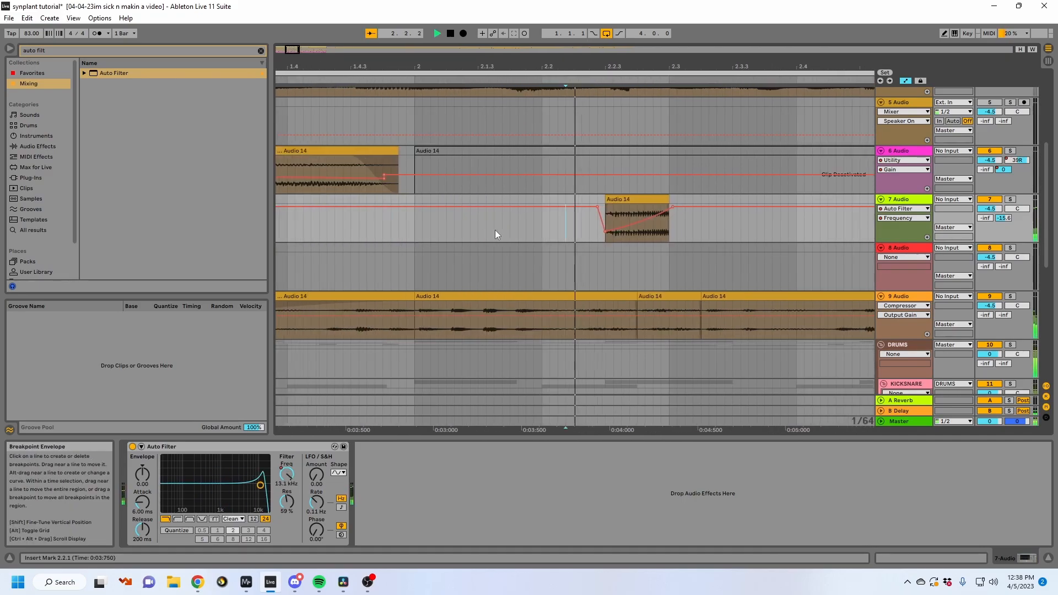
{"action": "key", "text": "space"}
Step: Duplicate the seventh track's content from 1.1.1 to 3.1.1 into the following two bars, with automation hidden and playback running
{"action": "left_click_drag", "start_coordinate": [531, 68], "coordinate": [526, 19]}
{"action": "key", "text": "a"}
{"action": "left_click", "coordinate": [282, 213]}
{"action": "key", "text": "space"}
{"action": "left_click_drag", "start_coordinate": [485, 221], "coordinate": [229, 220]}
{"action": "key", "text": "ctrl+d"}
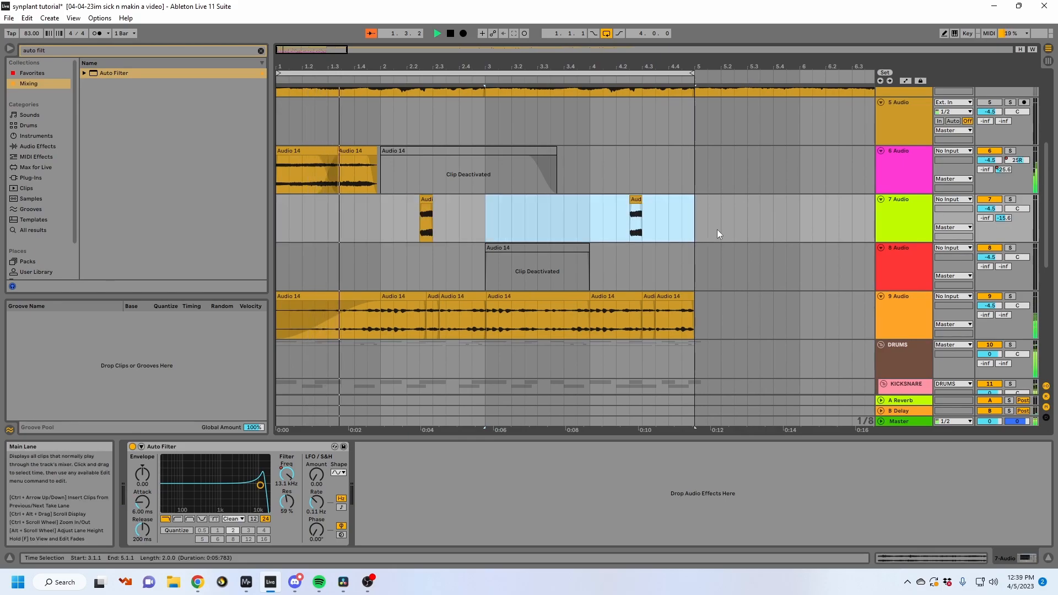
Step: Inspect the duplicated slice during playback and lower the seventh track's volume to -8.2 dB
{"action": "left_click", "coordinate": [665, 219]}
{"action": "left_click", "coordinate": [636, 200]}
{"action": "left_click", "coordinate": [715, 329]}
{"action": "left_click", "coordinate": [636, 200]}
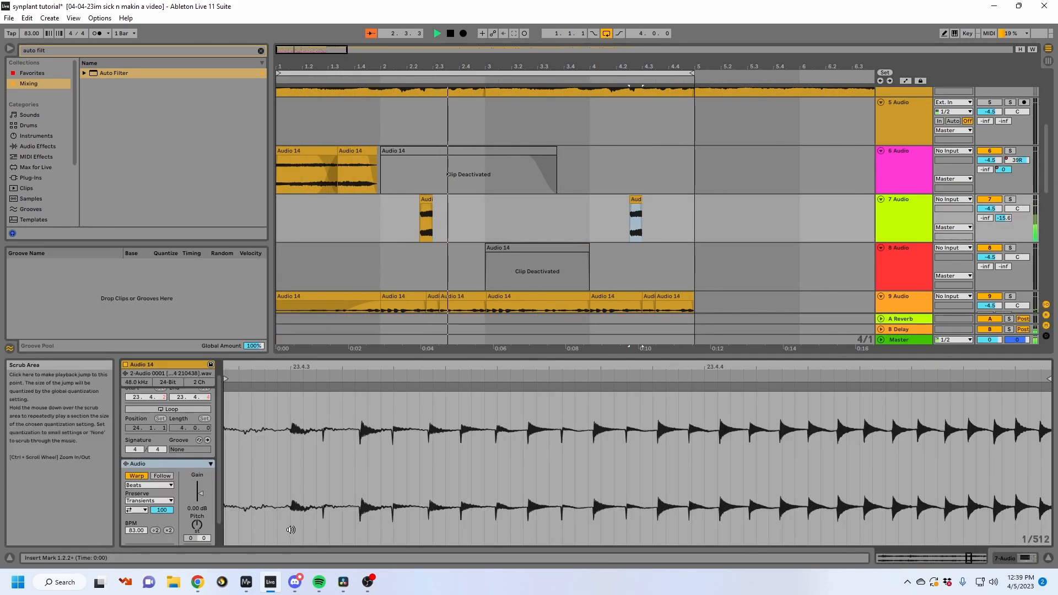
{"action": "key", "text": "minus"}
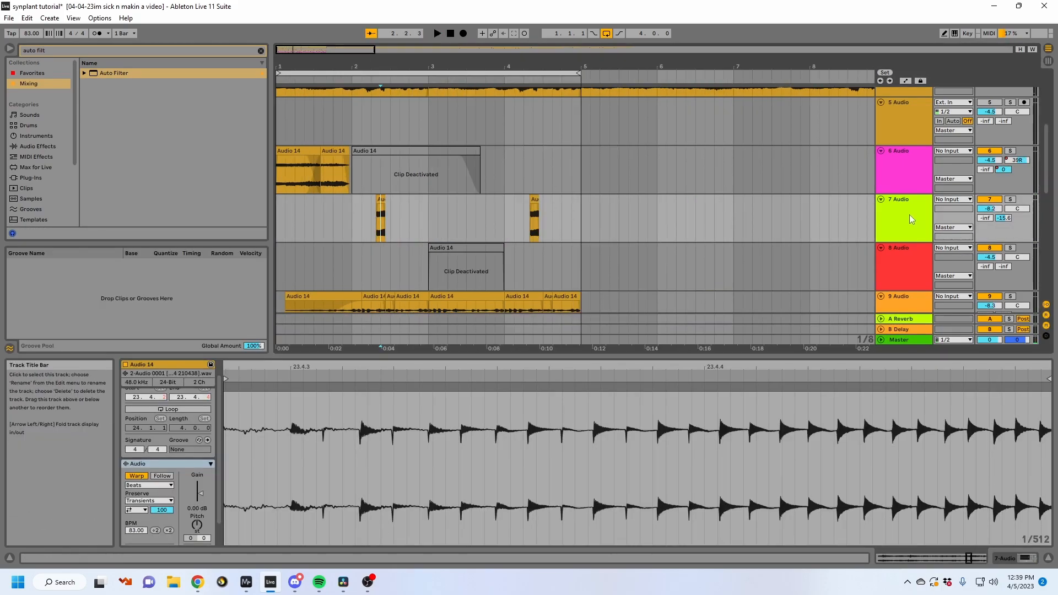
Step: Insert a new audio track below the seventh, extend the seventh track's first slice into bar 3, and play it
{"action": "key", "text": "ctrl+t"}
{"action": "left_click_drag", "start_coordinate": [384, 200], "coordinate": [462, 200]}
{"action": "left_click", "coordinate": [391, 217]}
{"action": "key", "text": "space"}
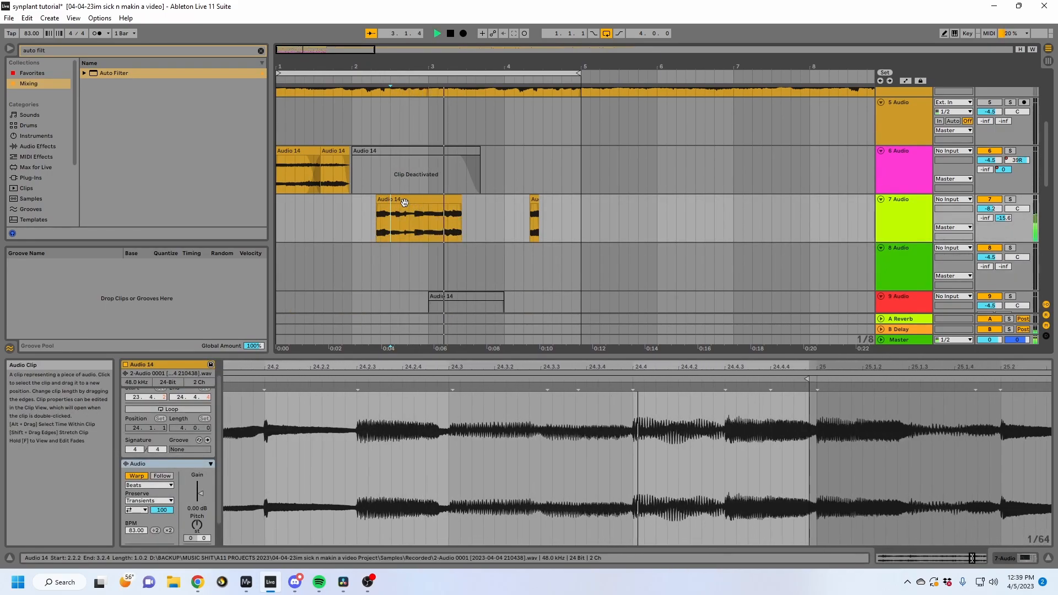
{"action": "key", "text": "space"}
Step: Split the extended slice, move its last piece onto the new eighth track at 2.3.3, and play it
{"action": "left_click", "coordinate": [431, 209]}
{"action": "key", "text": "ctrl+e"}
{"action": "left_click_drag", "start_coordinate": [427, 201], "coordinate": [400, 251]}
{"action": "key", "text": "space"}
{"action": "key", "text": "space"}
{"action": "key", "text": "space"}
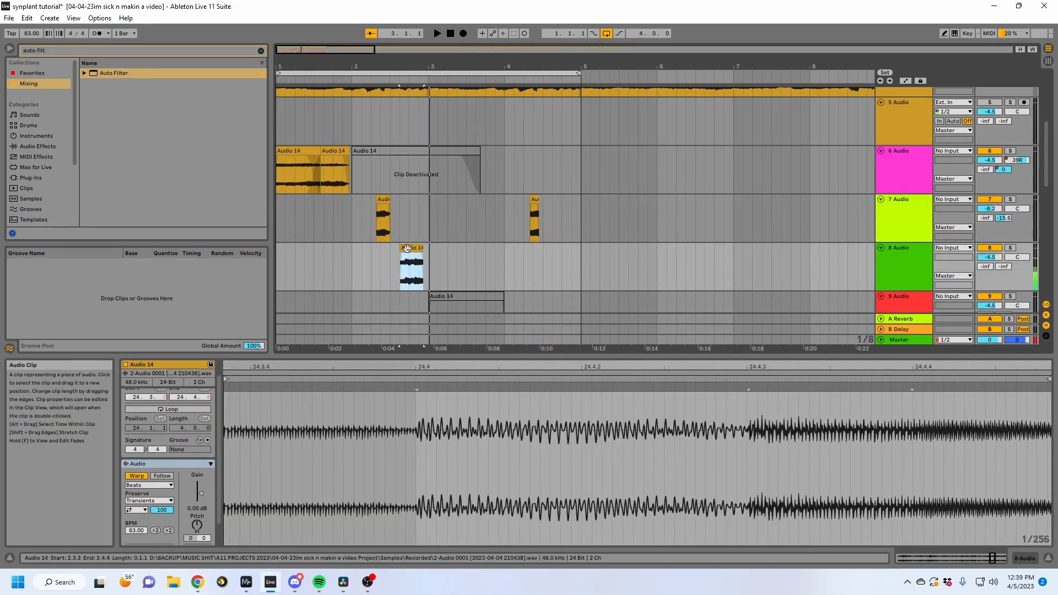
Step: Play from 2.1.1, trim the eighth track's slice to start at 2.3.4, and play it again
{"action": "left_click", "coordinate": [352, 256]}
{"action": "key", "text": "space"}
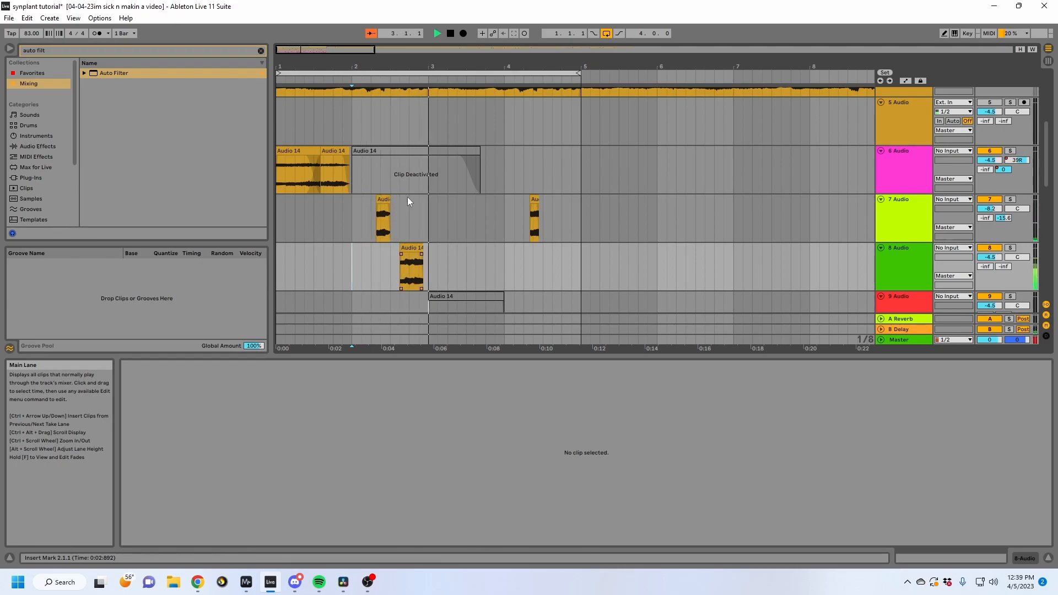
{"action": "key", "text": "space"}
{"action": "scroll", "coordinate": [403, 253], "scroll_direction": "up", "scroll_amount": 3}
{"action": "left_click_drag", "start_coordinate": [505, 254], "coordinate": [513, 250]}
{"action": "key", "text": "space"}
{"action": "key", "text": "space"}
{"action": "left_click", "coordinate": [459, 263]}
Step: Extend the seventh track's first slice to 4.1.3, copy its section from 3.4.2 to the end, and undo the extension
{"action": "left_click_drag", "start_coordinate": [481, 201], "coordinate": [749, 202]}
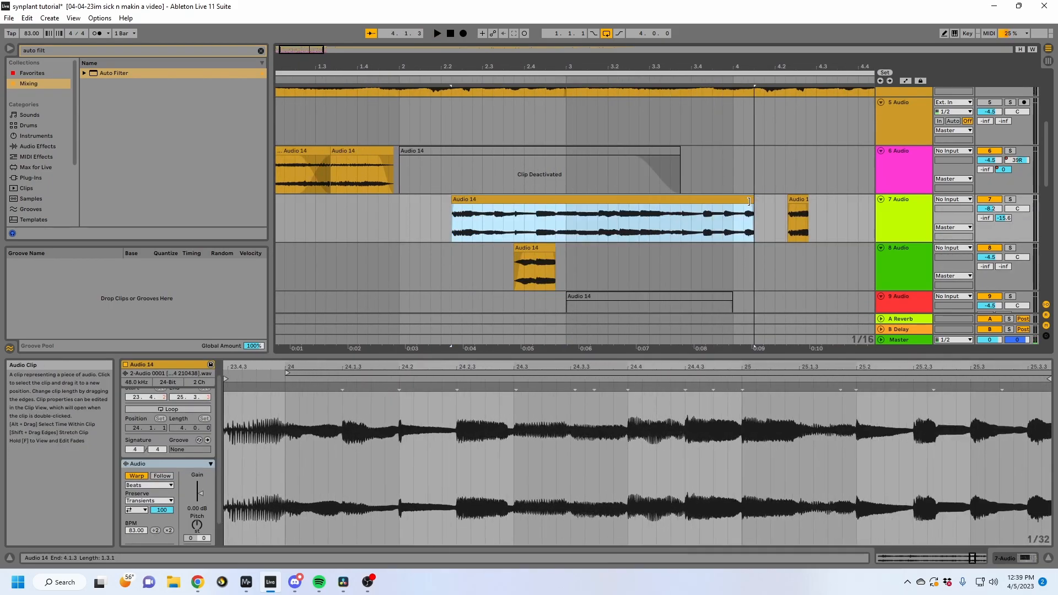
{"action": "left_click", "coordinate": [693, 223]}
{"action": "key", "text": "space"}
{"action": "key", "text": "space"}
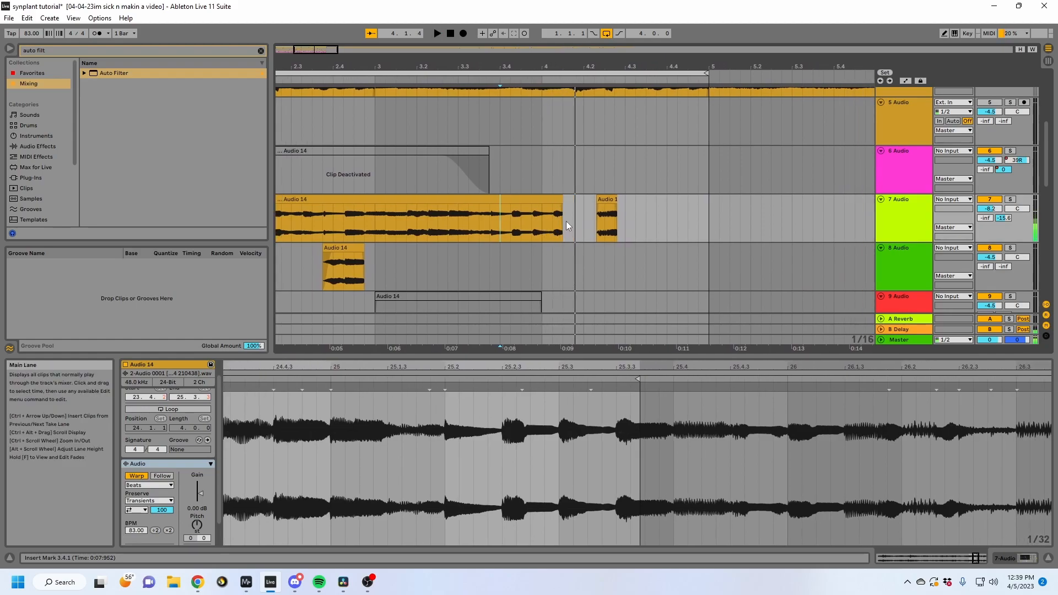
{"action": "left_click_drag", "start_coordinate": [567, 221], "coordinate": [509, 222]}
{"action": "key", "text": "ctrl+z"}
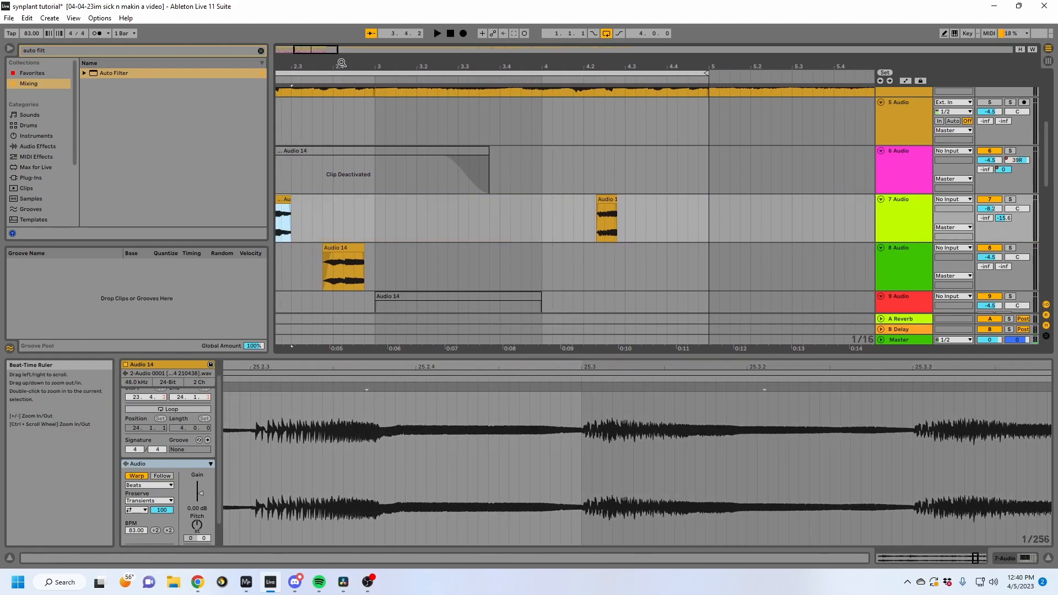
Step: Insert a new audio track below the eighth, paste the copied Audio 14 section onto it at 2.3.1, and play it
{"action": "left_click_drag", "start_coordinate": [343, 63], "coordinate": [578, 63]}
{"action": "left_click", "coordinate": [899, 267]}
{"action": "key", "text": "ctrl+t"}
{"action": "left_click_drag", "start_coordinate": [527, 283], "coordinate": [548, 270]}
{"action": "key", "text": "ctrl+v"}
{"action": "key", "text": "space"}
{"action": "key", "text": "space"}
{"action": "key", "text": "space"}
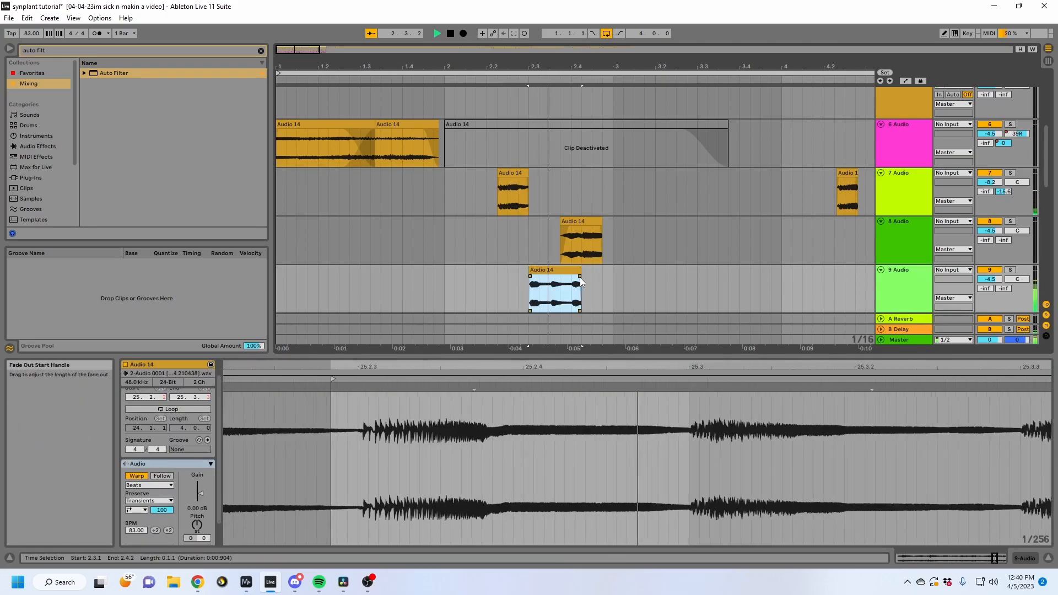
Step: Solo the ninth track and transpose its slice to -36 semitones, trying -12 first and playing it between changes
{"action": "key", "text": "space"}
{"action": "left_click_drag", "start_coordinate": [197, 525], "coordinate": [197, 541]}
{"action": "key", "text": "space"}
{"action": "key", "text": "space"}
{"action": "left_click", "coordinate": [1010, 270]}
{"action": "key", "text": "space"}
{"action": "key", "text": "space"}
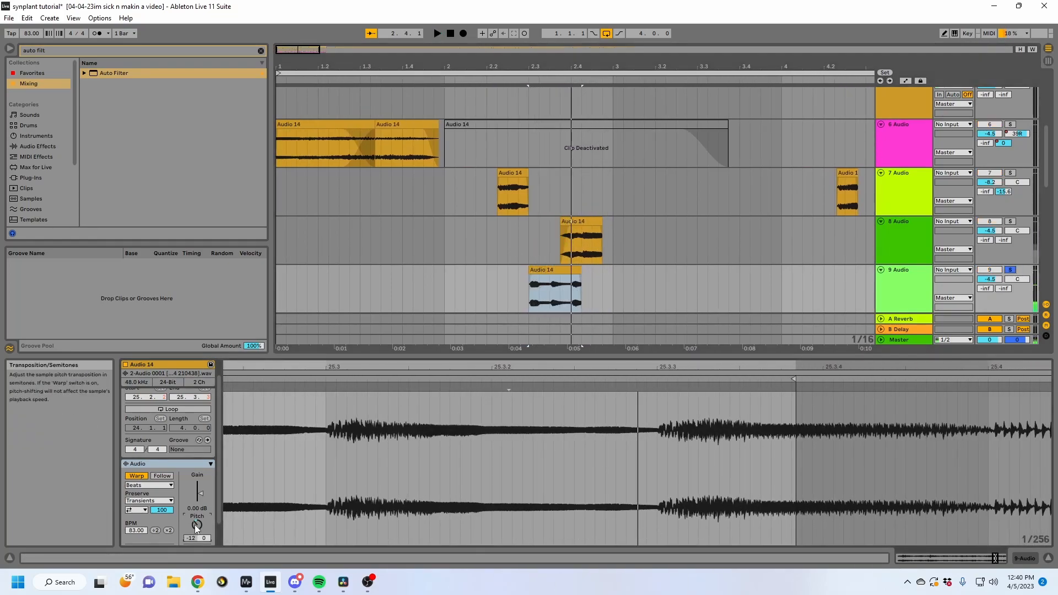
{"action": "key", "text": "space"}
{"action": "left_click_drag", "start_coordinate": [196, 525], "coordinate": [196, 555]}
{"action": "key", "text": "space"}
Step: Switch the ninth track's slice to Complex warp mode, play it, and unsolo the track
{"action": "left_click", "coordinate": [157, 486]}
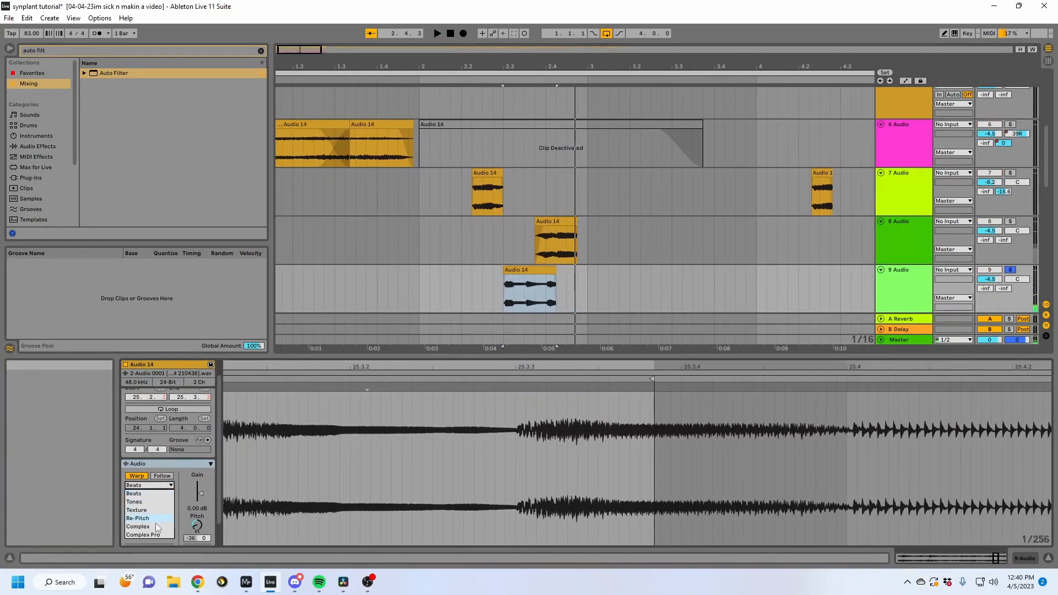
{"action": "left_click", "coordinate": [138, 526]}
{"action": "key", "text": "space"}
{"action": "left_click", "coordinate": [1010, 270]}
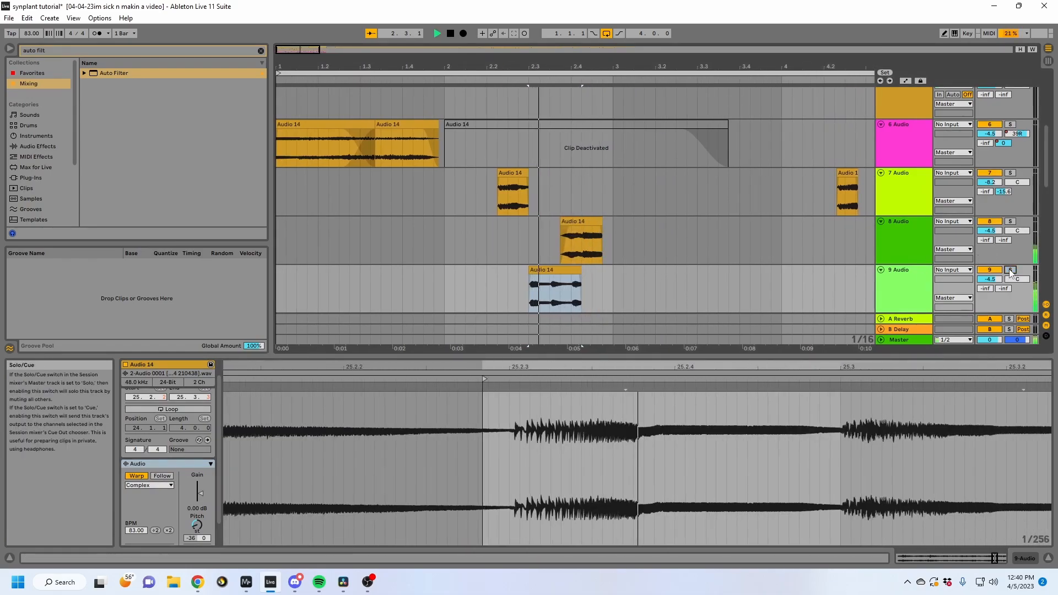
{"action": "key", "text": "space"}
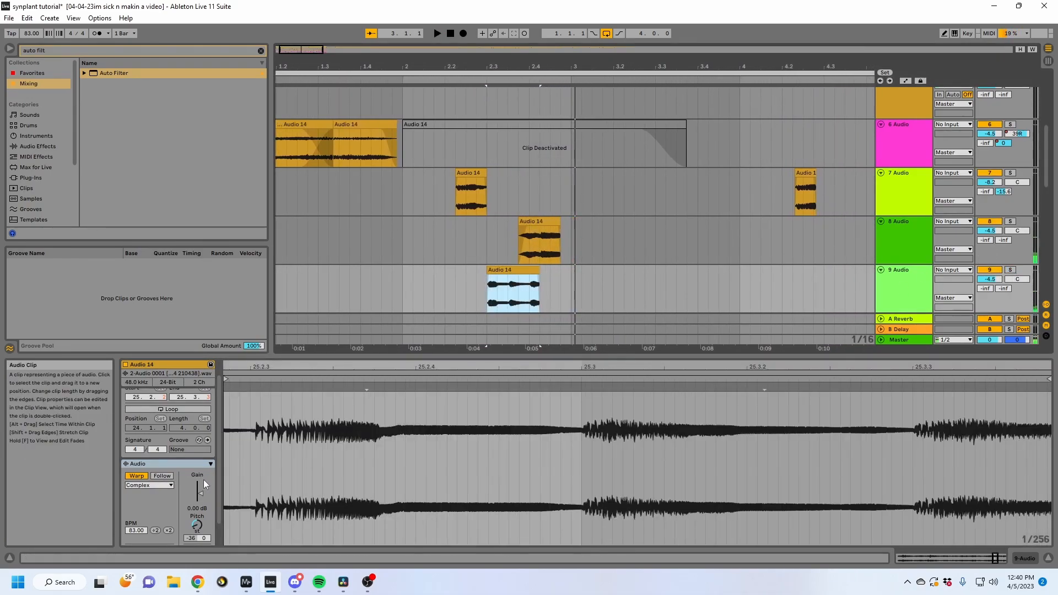
Step: Return the ninth track's slice to Beats warp mode and give its end a short fade-out
{"action": "key", "text": "space"}
{"action": "left_click", "coordinate": [157, 485]}
{"action": "left_click", "coordinate": [138, 480]}
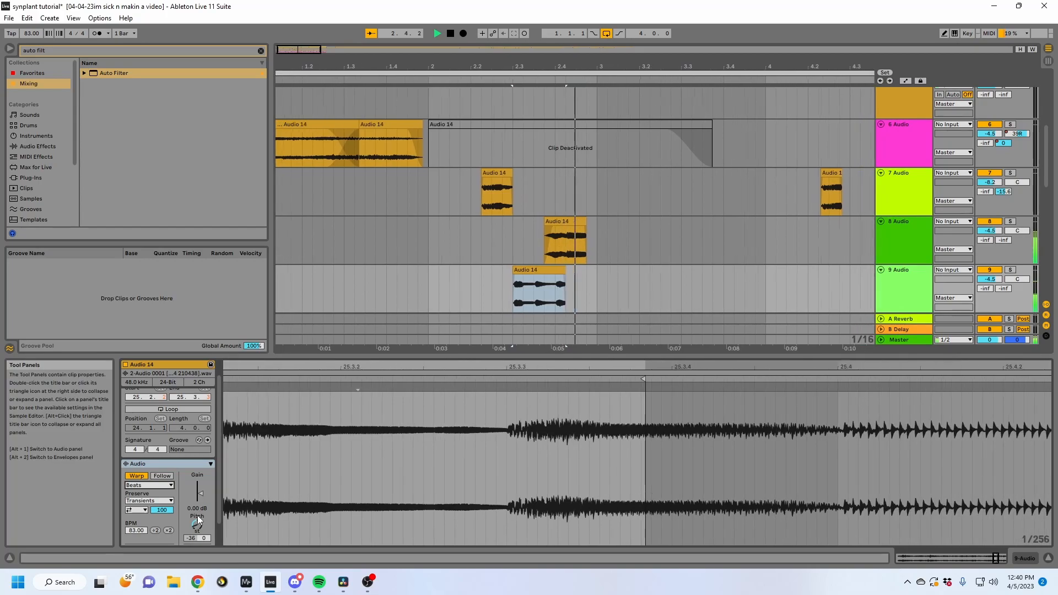
{"action": "key", "text": "space"}
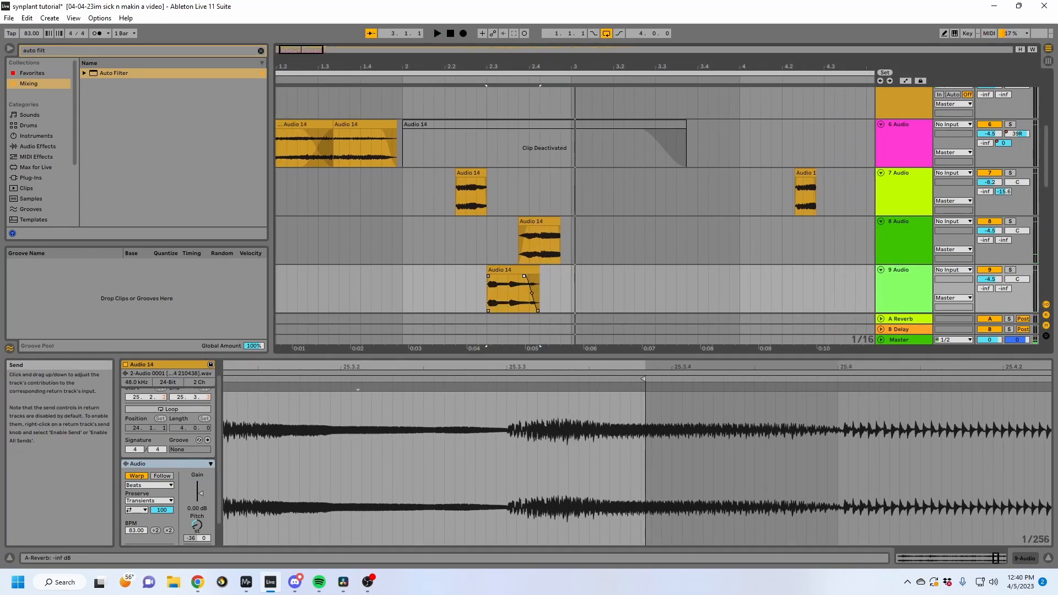
Step: Raise the ninth track's Reverb send to about -12 dB and also raise the eighth track's Reverb send, listening in playback
{"action": "left_click_drag", "start_coordinate": [985, 289], "coordinate": [985, 264]}
{"action": "key", "text": "space"}
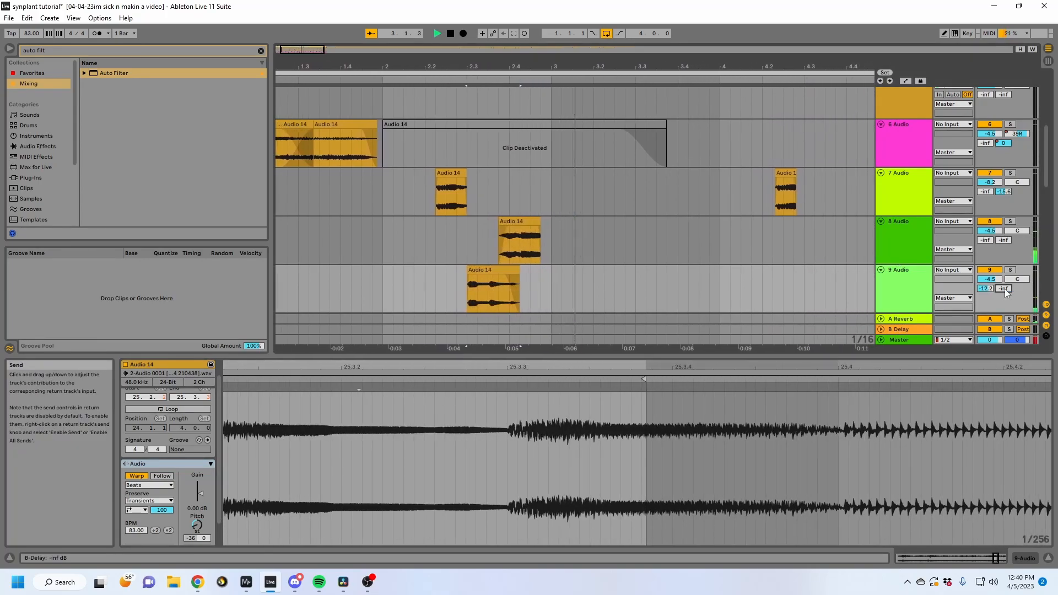
{"action": "key", "text": "space"}
{"action": "key", "text": "space"}
{"action": "left_click_drag", "start_coordinate": [985, 240], "coordinate": [984, 210]}
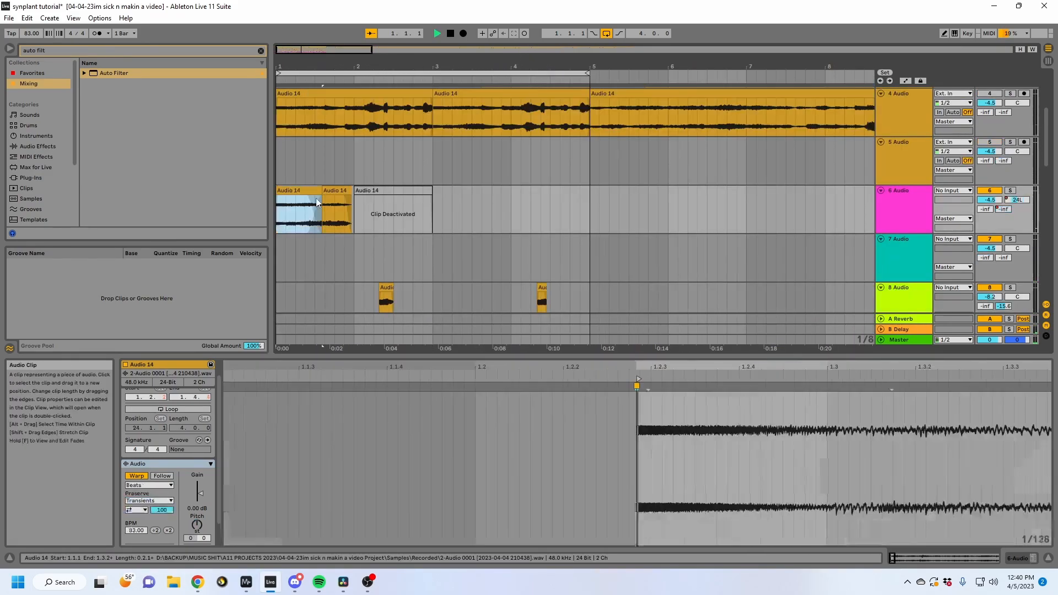
Step: Play the arrangement and look over the layered slice tracks up to the Synplant track
{"action": "scroll", "coordinate": [440, 229], "scroll_direction": "down", "scroll_amount": 2}
{"action": "scroll", "coordinate": [461, 233], "scroll_direction": "up", "scroll_amount": 2}
{"action": "left_click_drag", "start_coordinate": [592, 67], "coordinate": [592, 36]}
{"action": "scroll", "coordinate": [375, 203], "scroll_direction": "up", "scroll_amount": 3}
{"action": "left_click_drag", "start_coordinate": [353, 67], "coordinate": [366, 107]}
{"action": "scroll", "coordinate": [410, 169], "scroll_direction": "down", "scroll_amount": 4}
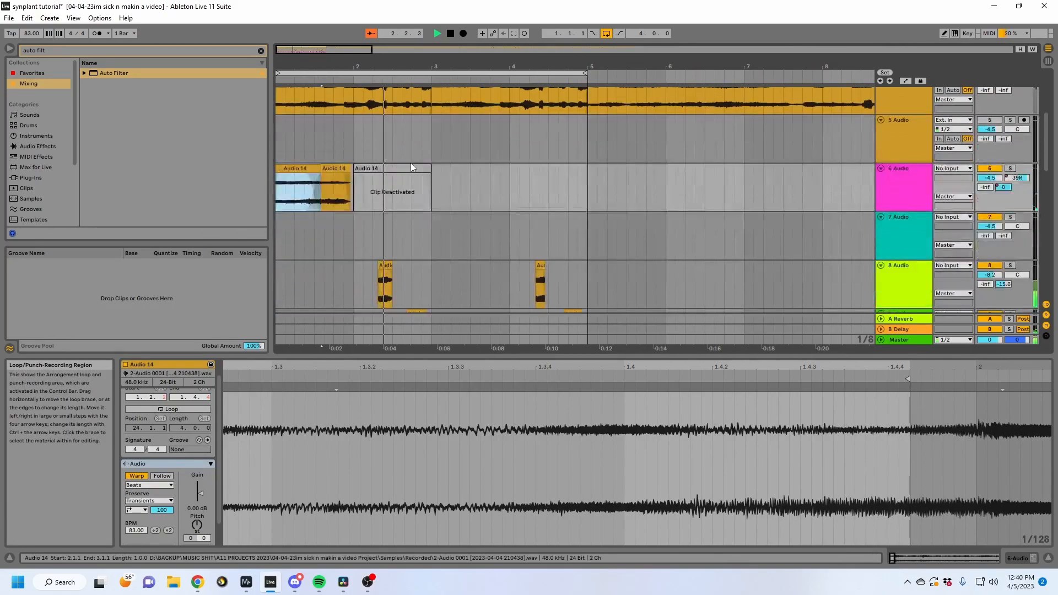
{"action": "scroll", "coordinate": [487, 207], "scroll_direction": "down", "scroll_amount": 2}
{"action": "scroll", "coordinate": [487, 208], "scroll_direction": "down", "scroll_amount": 2}
{"action": "scroll", "coordinate": [450, 204], "scroll_direction": "up", "scroll_amount": 8}
{"action": "key", "text": "space"}
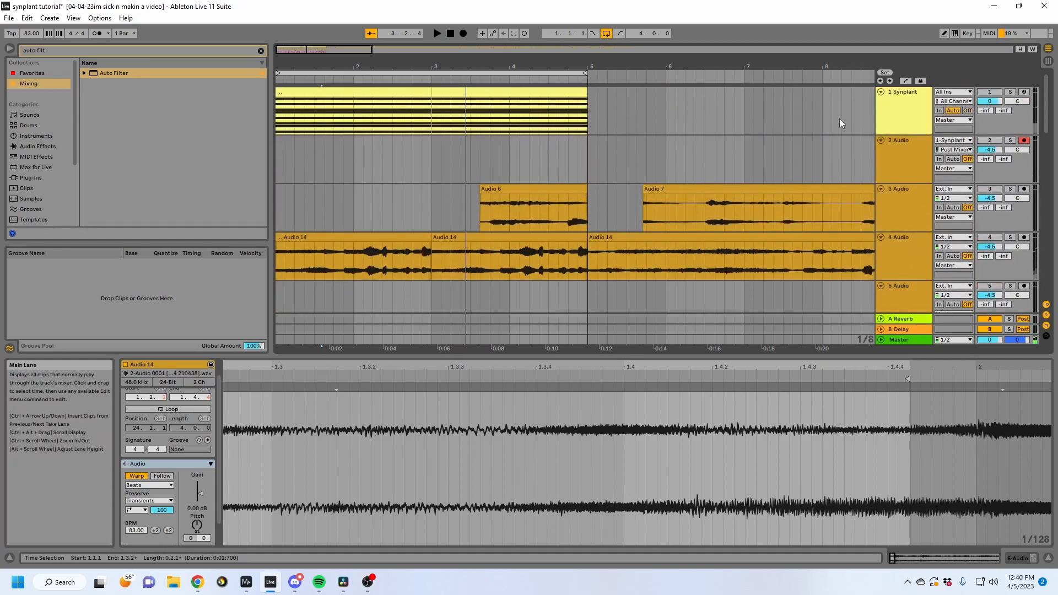
Step: Switch The Spellbook's Read and Spin rates on the Synplant track to Sync at off, reset the spin, and try its Spin offset
{"action": "left_click", "coordinate": [839, 122]}
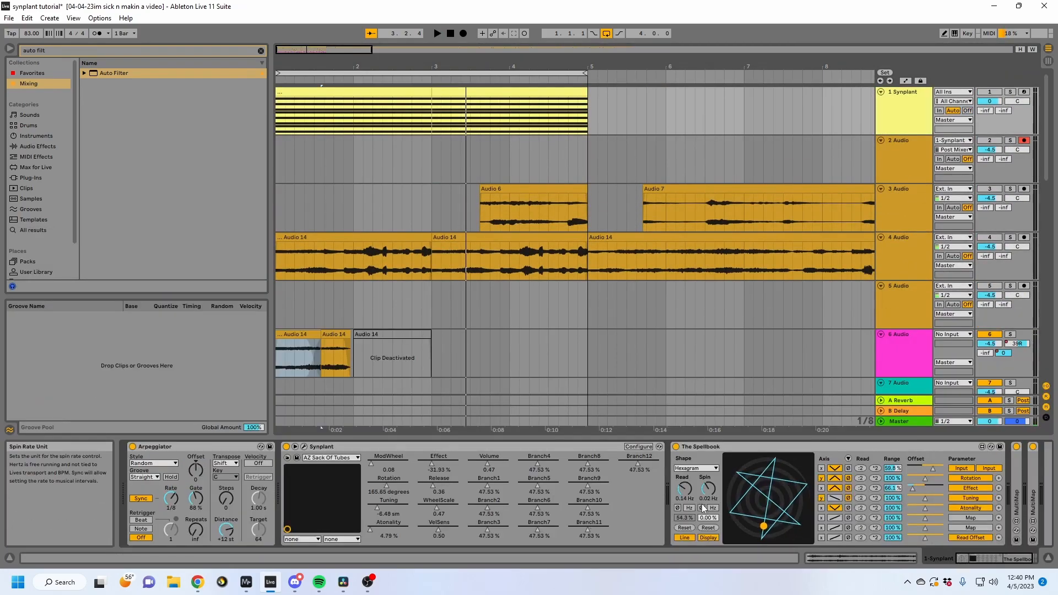
{"action": "left_click", "coordinate": [705, 508]}
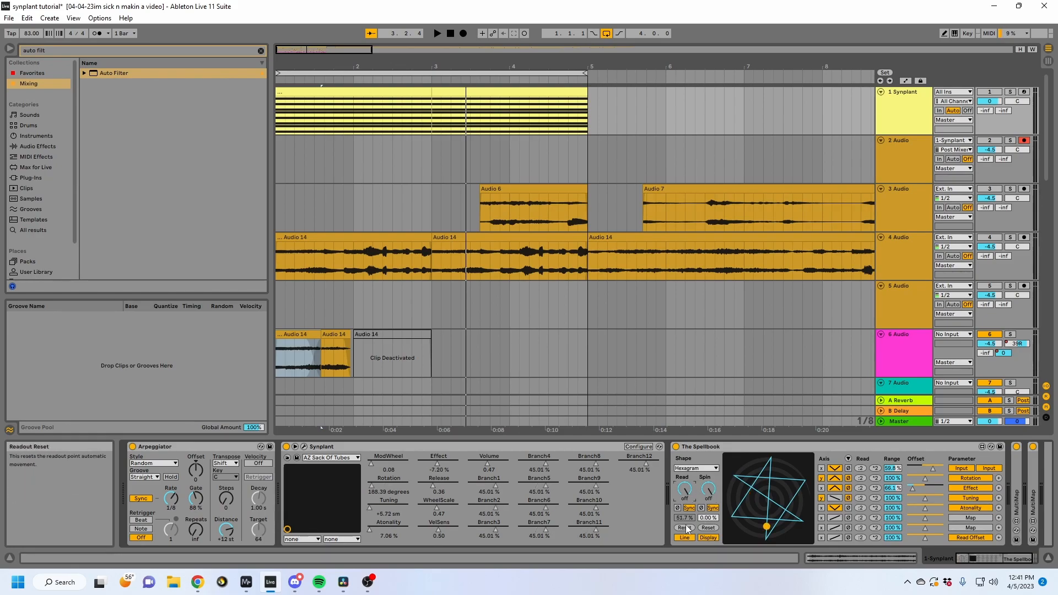
{"action": "left_click", "coordinate": [705, 529]}
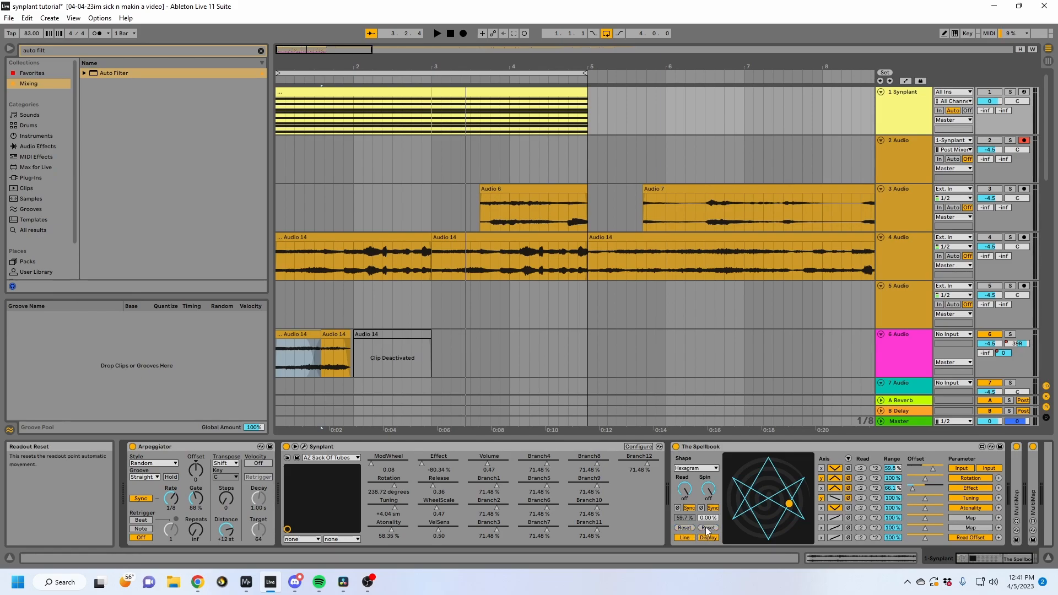
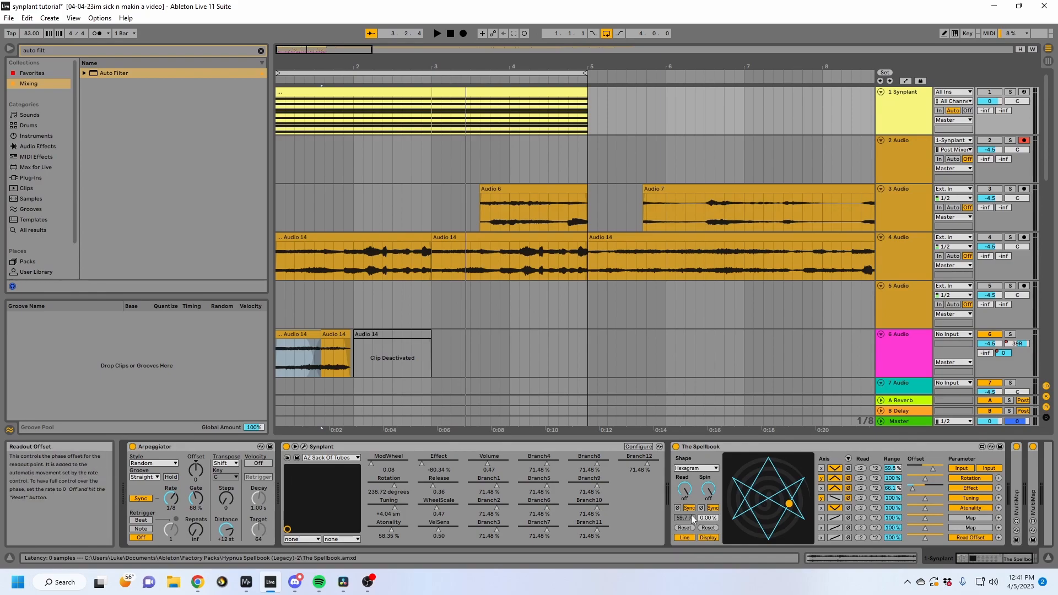
{"action": "left_click_drag", "start_coordinate": [716, 518], "coordinate": [713, 521]}
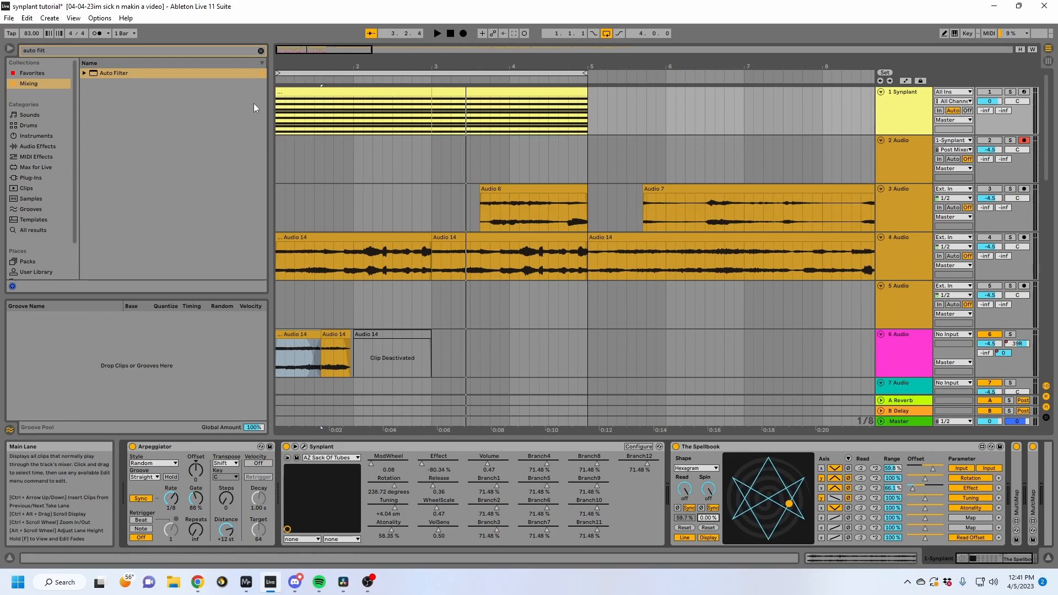
Step: Search all browser results for multimap and insert MultiMap.amxd before The Spellbook on the Synplant track
{"action": "key", "text": "ctrl+f"}
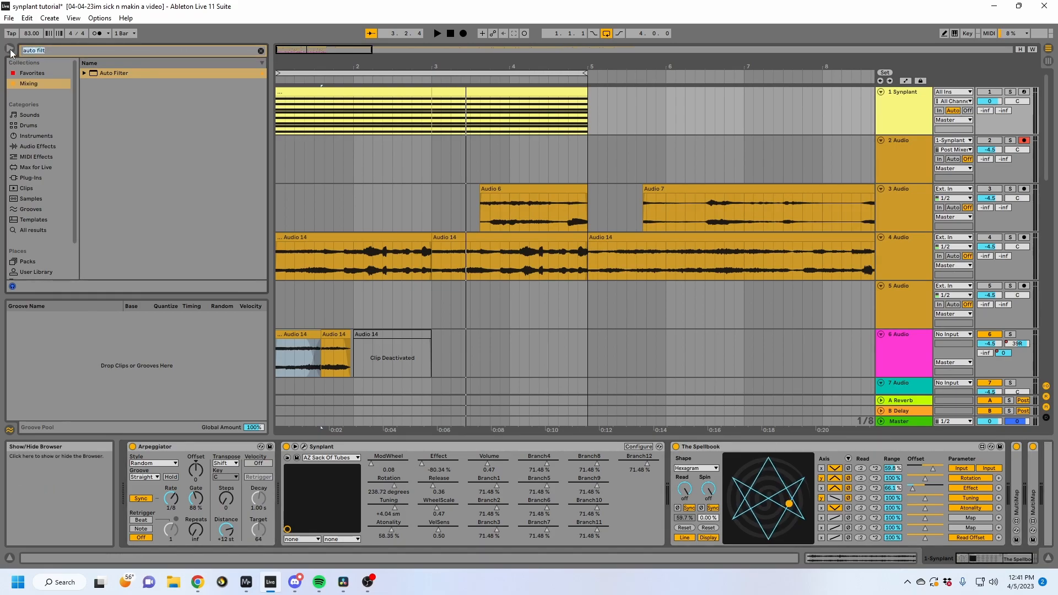
{"action": "type", "text": "multimap"}
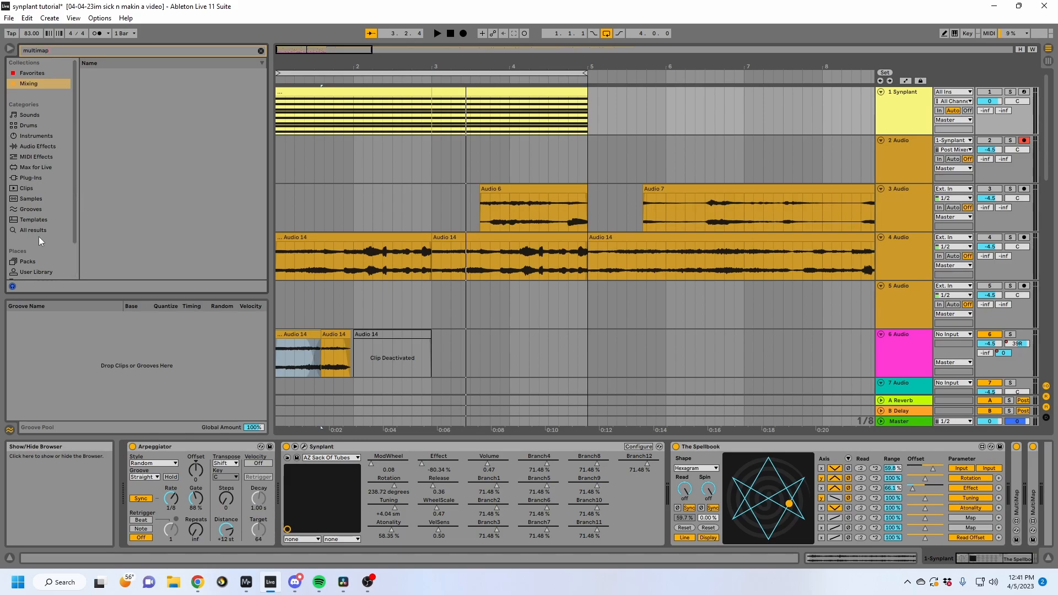
{"action": "left_click", "coordinate": [38, 230]}
{"action": "left_click_drag", "start_coordinate": [121, 104], "coordinate": [668, 496]}
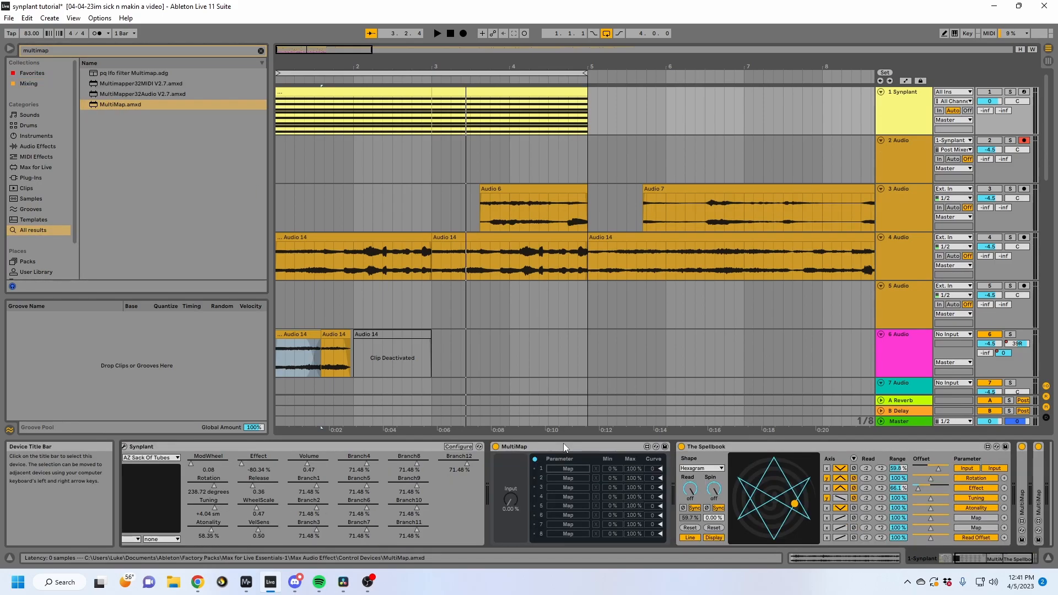
Step: Map MultiMap's first slot to The Spellbook's Spin Offset with a 5% maximum and try its Input control
{"action": "left_click", "coordinate": [562, 469]}
{"action": "left_click", "coordinate": [713, 519]}
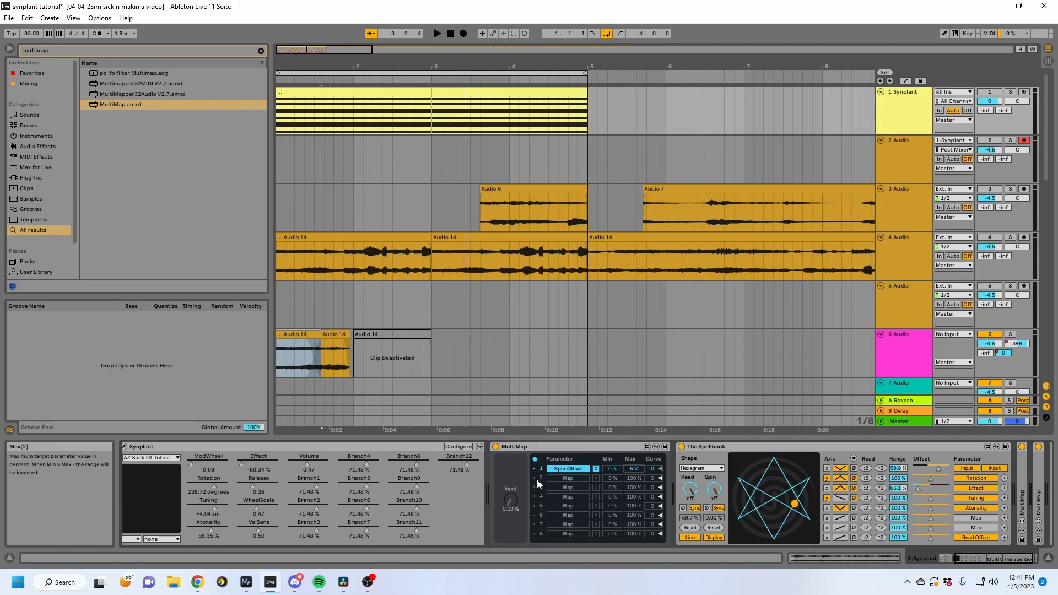
{"action": "mouse_move", "coordinate": [513, 498]}
{"action": "left_mouse_down"}
{"action": "mouse_move", "coordinate": [514, 446]}
{"action": "mouse_move", "coordinate": [514, 499]}
{"action": "left_mouse_up"}
{"action": "left_click", "coordinate": [527, 446]}
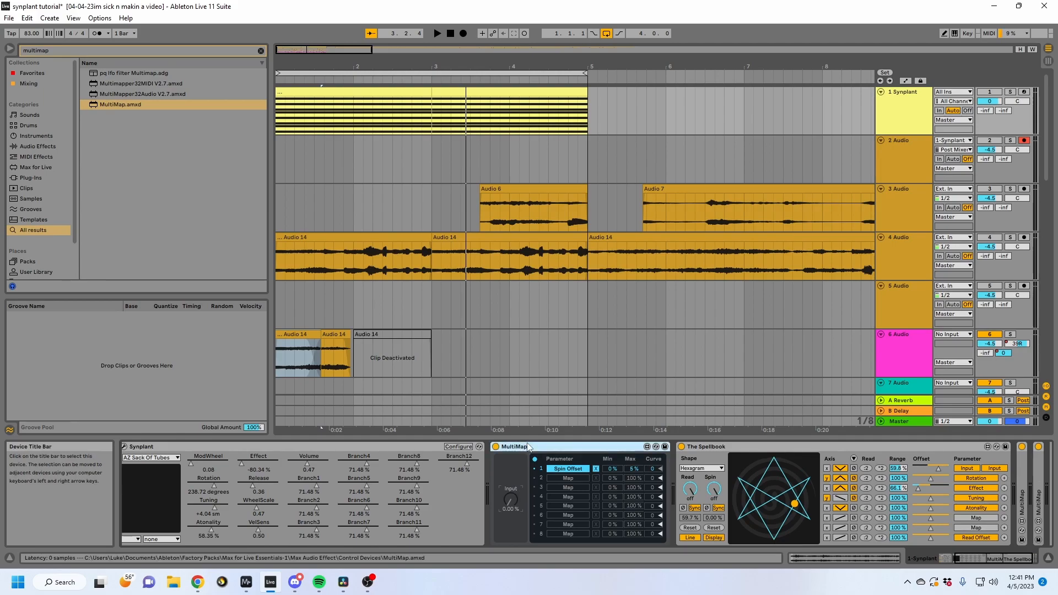
Step: Group MultiMap into an Audio Effect Rack and map its first slot's Min and Max to Macro 1
{"action": "key", "text": "ctrl+g"}
{"action": "left_click", "coordinate": [591, 447]}
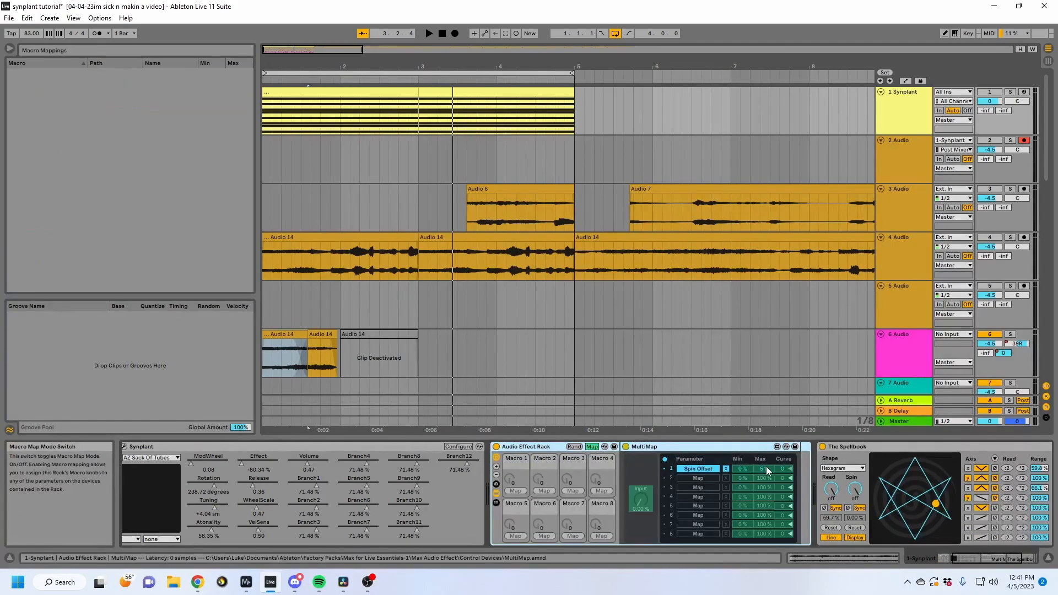
{"action": "left_click", "coordinate": [519, 494]}
{"action": "left_click", "coordinate": [756, 472]}
{"action": "left_click", "coordinate": [515, 490]}
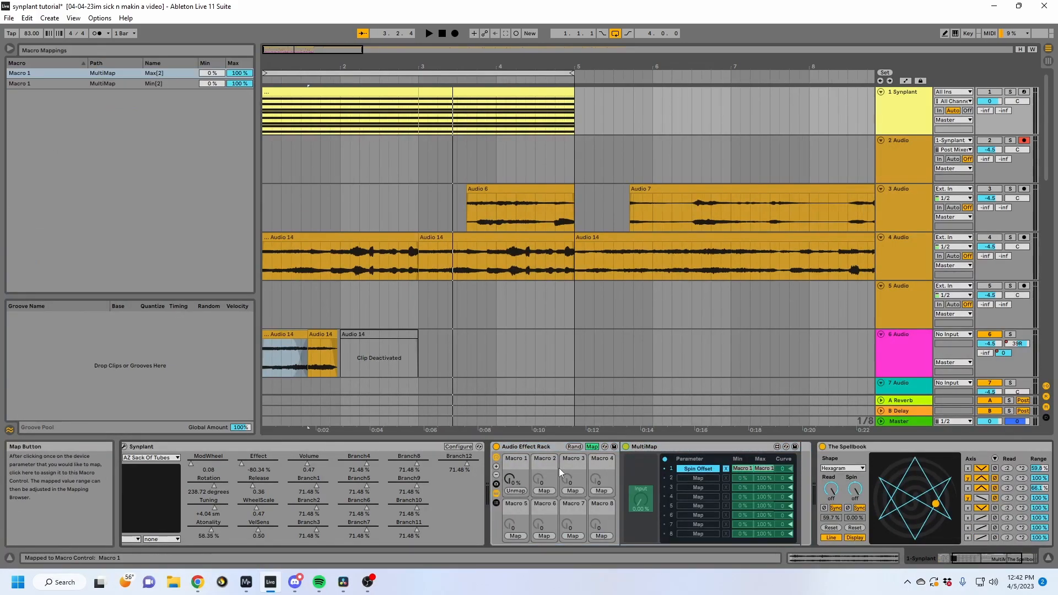
Step: Set Macro 1's mapping ranges so that MultiMap's Max starts at 5% and its Min ends at 95%
{"action": "left_click", "coordinate": [220, 83]}
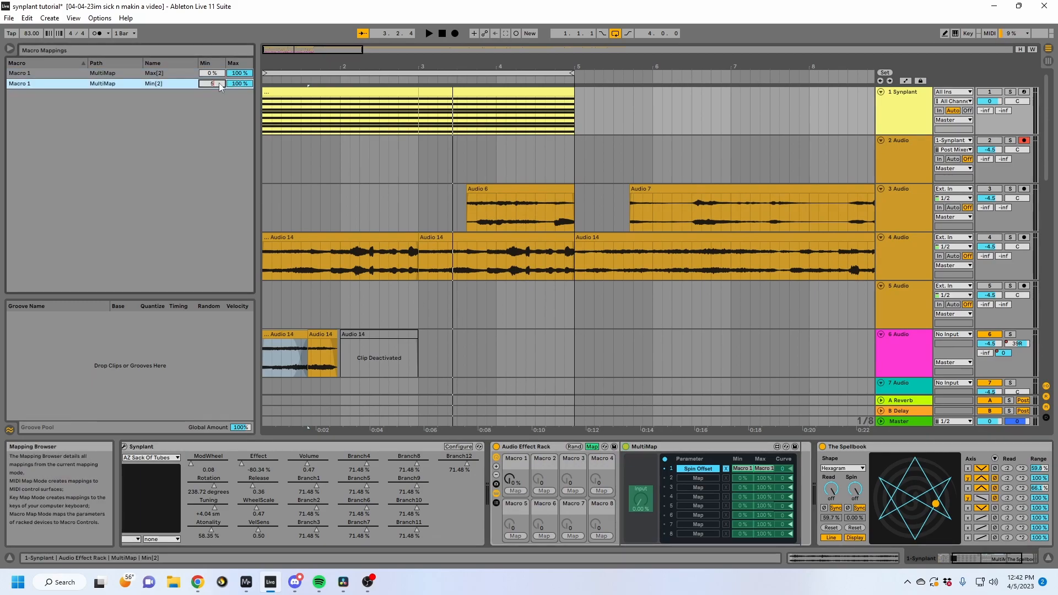
{"action": "key", "text": "Return"}
{"action": "left_click", "coordinate": [212, 76]}
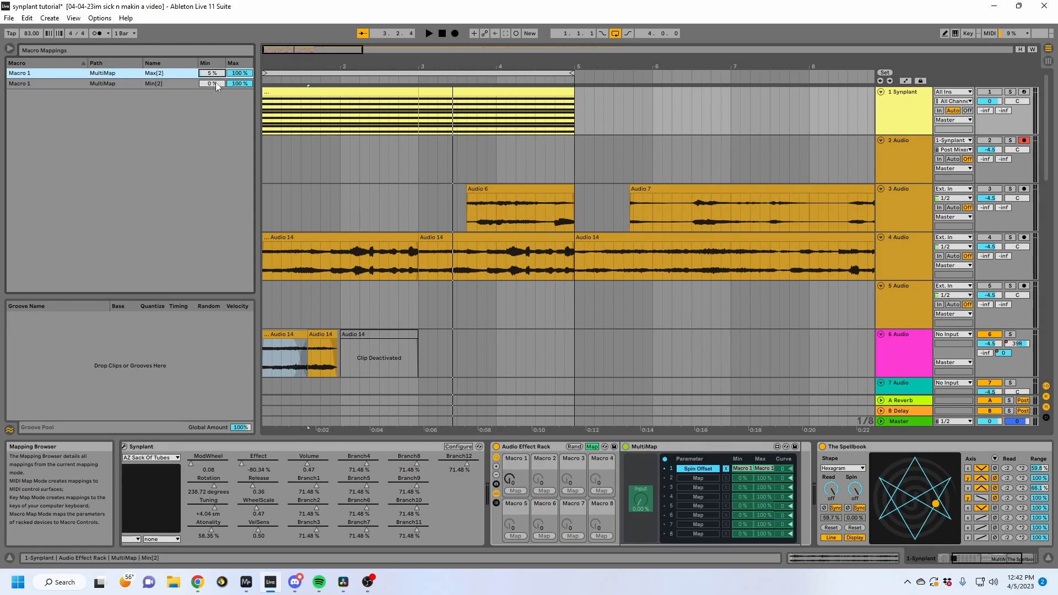
{"action": "left_click", "coordinate": [591, 447]}
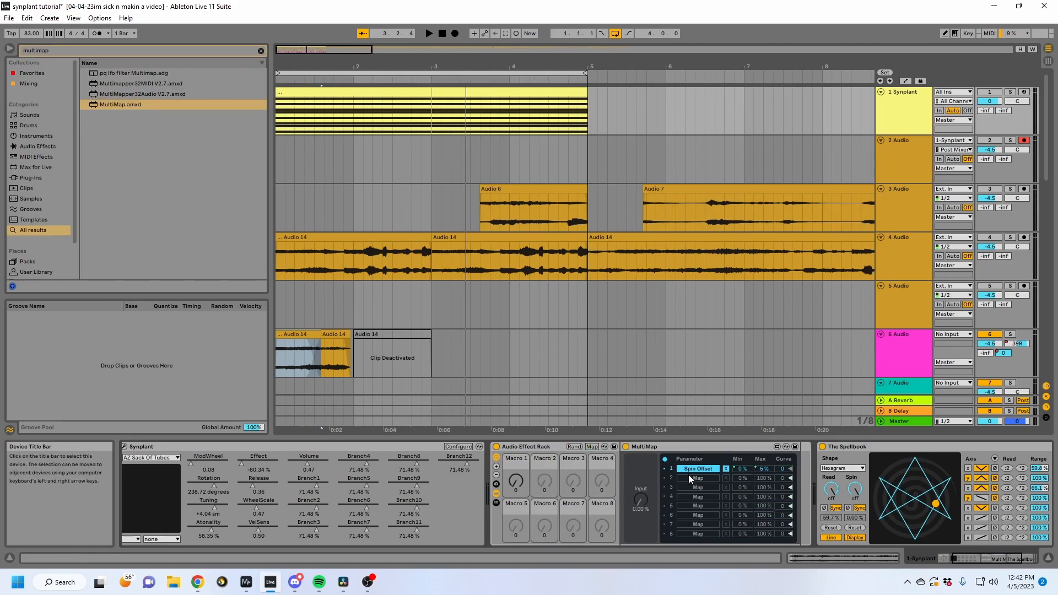
{"action": "left_click", "coordinate": [592, 447]}
{"action": "right_click", "coordinate": [377, 276]}
{"action": "left_click", "coordinate": [521, 282]}
{"action": "left_click", "coordinate": [346, 111]}
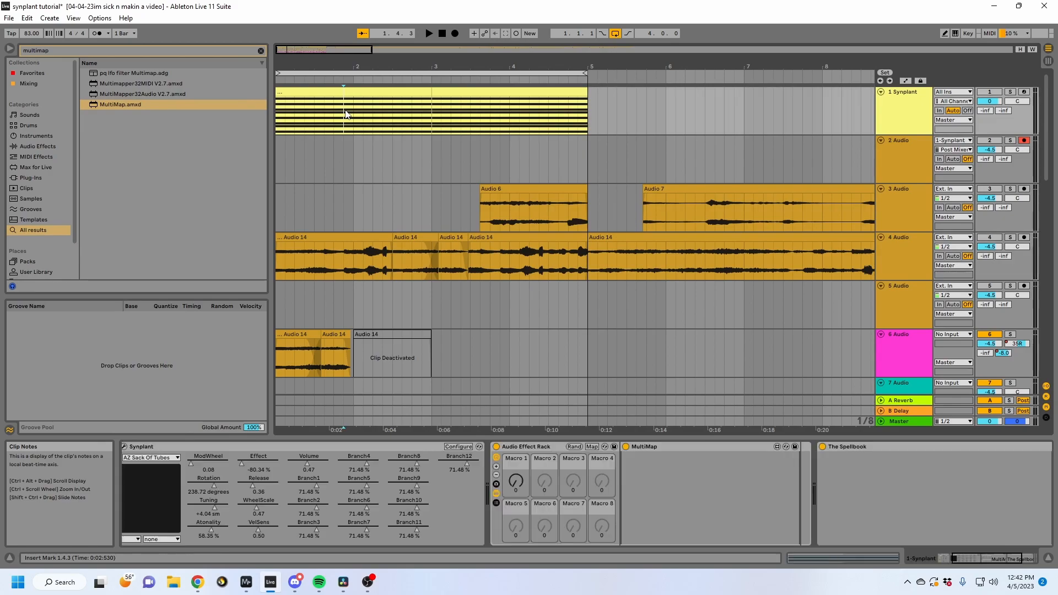
{"action": "left_click", "coordinate": [593, 447]}
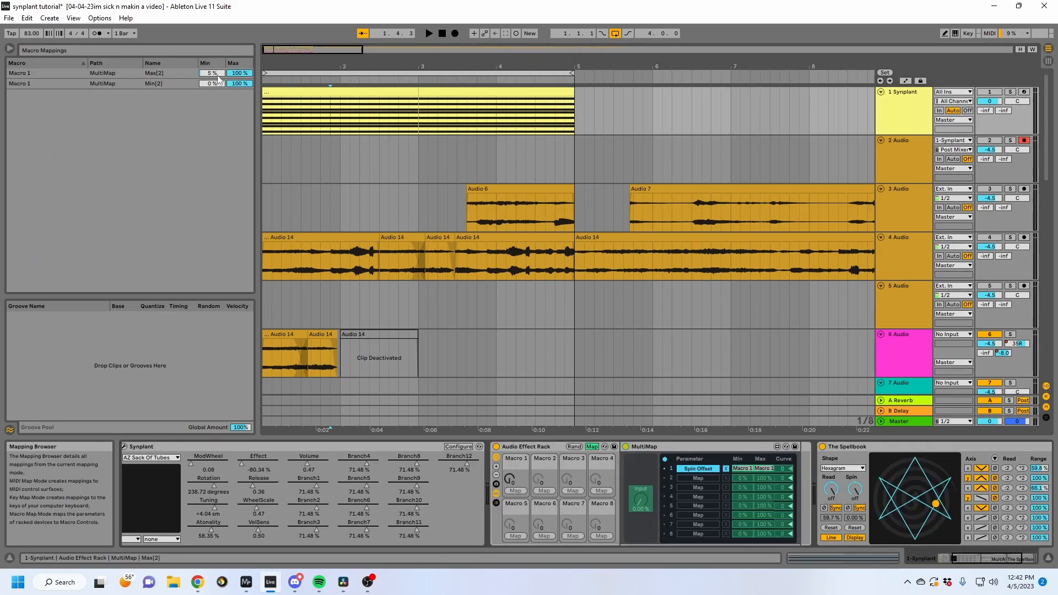
{"action": "left_click", "coordinate": [244, 76]}
{"action": "left_click", "coordinate": [240, 85]}
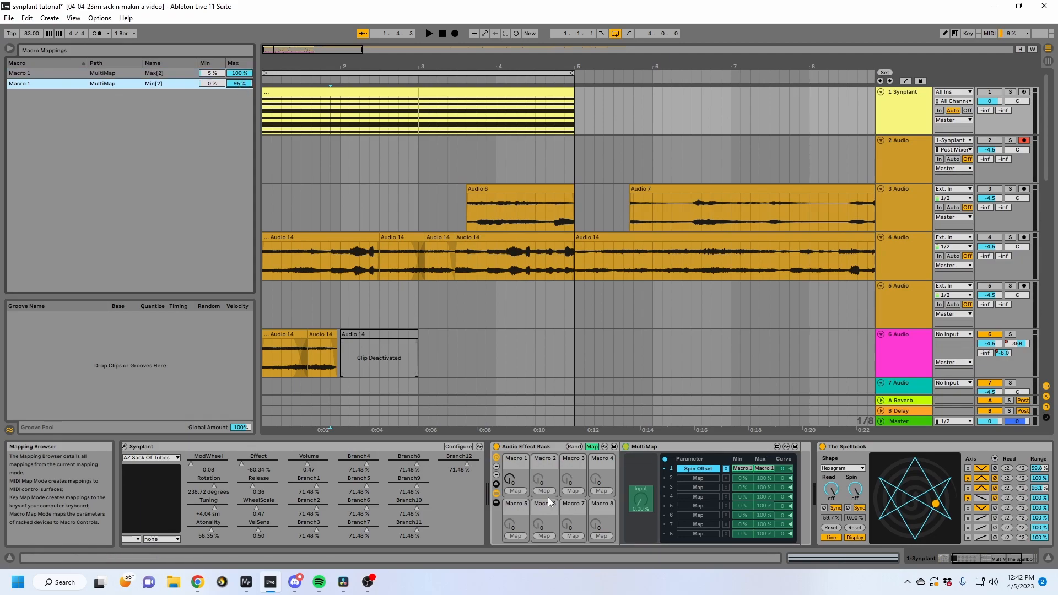
{"action": "left_click", "coordinate": [592, 447]}
Step: Map MultiMap's Input to the rack's second macro and set the first macro, named seed, to 24
{"action": "left_click_drag", "start_coordinate": [516, 480], "coordinate": [516, 447]}
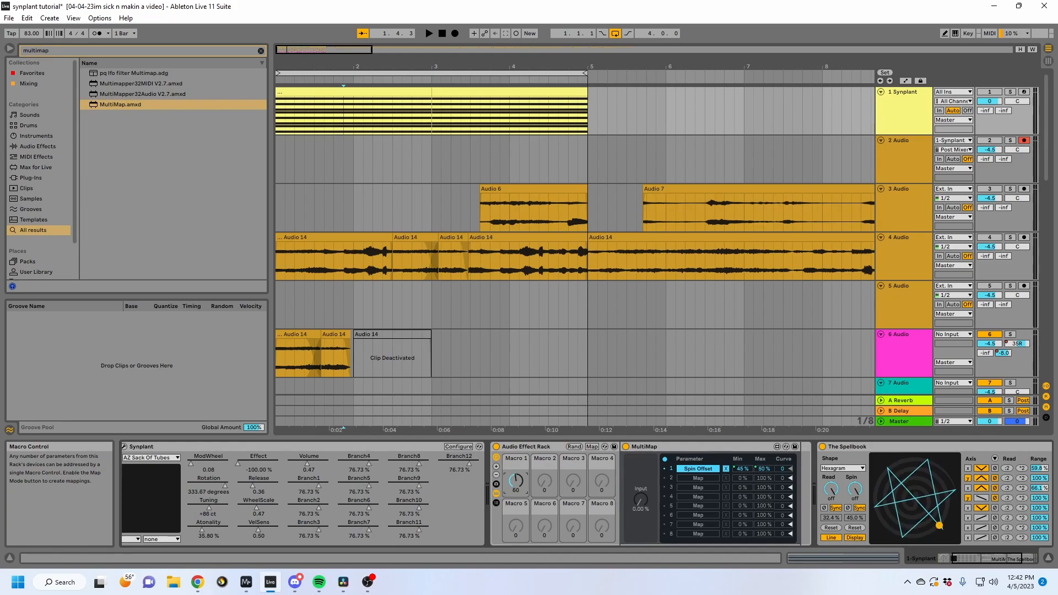
{"action": "mouse_move", "coordinate": [641, 499]}
{"action": "left_mouse_down"}
{"action": "mouse_move", "coordinate": [640, 429]}
{"action": "mouse_move", "coordinate": [641, 498]}
{"action": "left_mouse_up"}
{"action": "left_click", "coordinate": [593, 447]}
{"action": "left_click", "coordinate": [640, 500]}
{"action": "left_click", "coordinate": [544, 490]}
{"action": "left_click", "coordinate": [592, 447]}
{"action": "left_click_drag", "start_coordinate": [512, 464], "coordinate": [512, 496]}
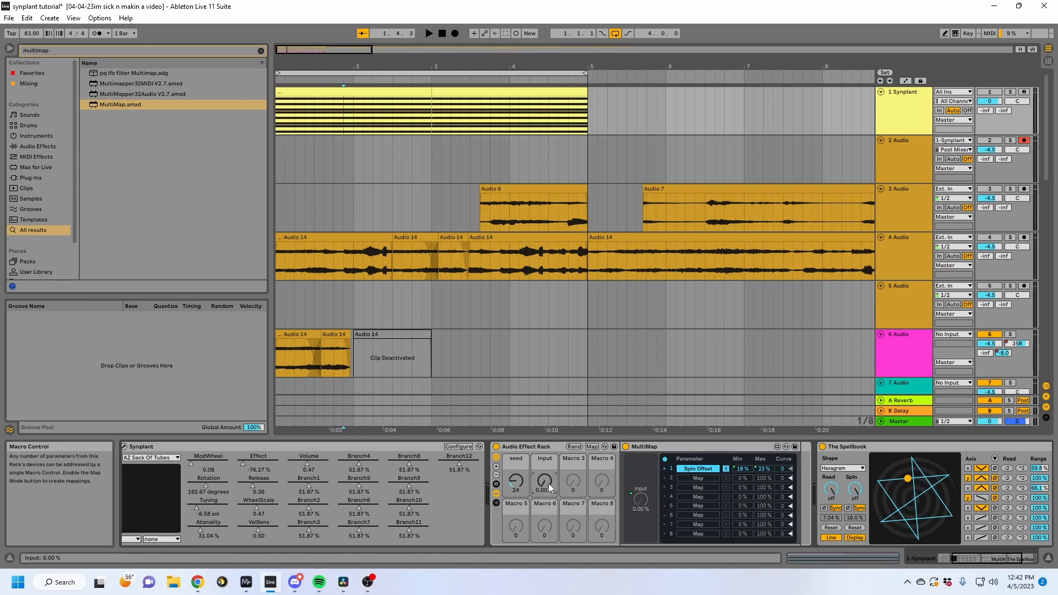
Step: Shorten all notes in the first Synplant clip to 1/16 and shift them to just before the clip's start
{"action": "left_click", "coordinate": [313, 92]}
{"action": "left_click", "coordinate": [843, 558]}
{"action": "left_click", "coordinate": [509, 437]}
{"action": "key", "text": "ctrl+a"}
{"action": "left_click", "coordinate": [144, 493]}
{"action": "key", "text": "Left"}
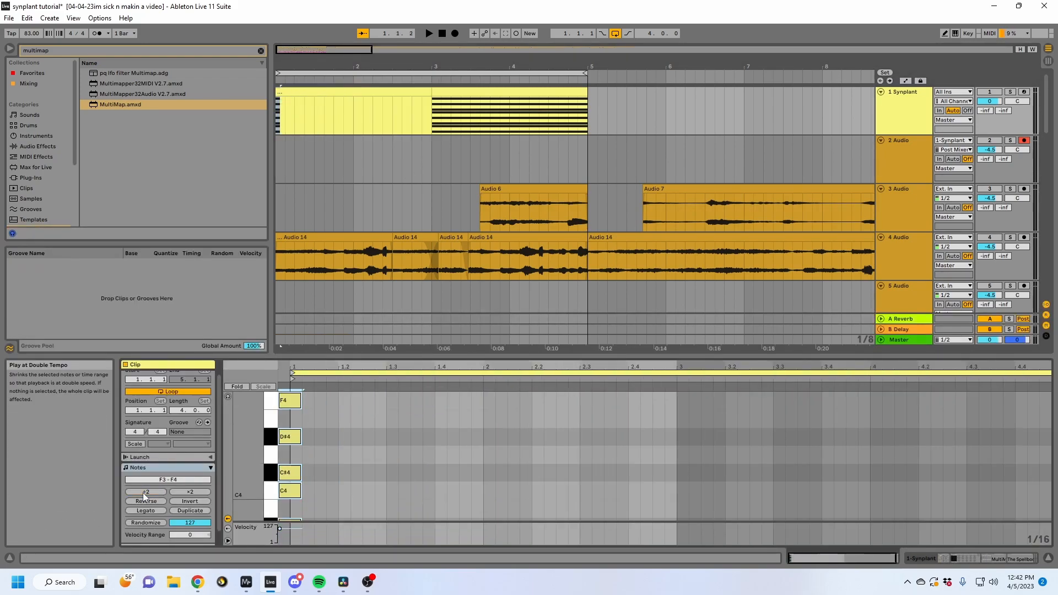
{"action": "key", "text": "Left"}
{"action": "key", "text": "shift+Left"}
{"action": "key", "text": "Right"}
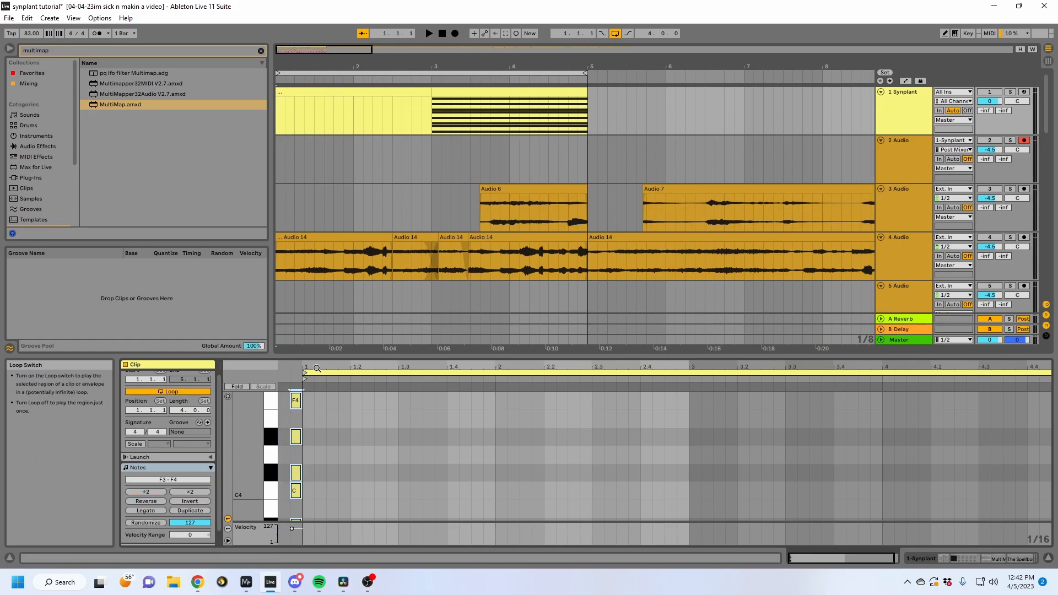
{"action": "left_click_drag", "start_coordinate": [319, 356], "coordinate": [325, 293]}
Step: Turn off the Arpeggiator on the Synplant track and reopen the first clip's notes
{"action": "left_click", "coordinate": [953, 555]}
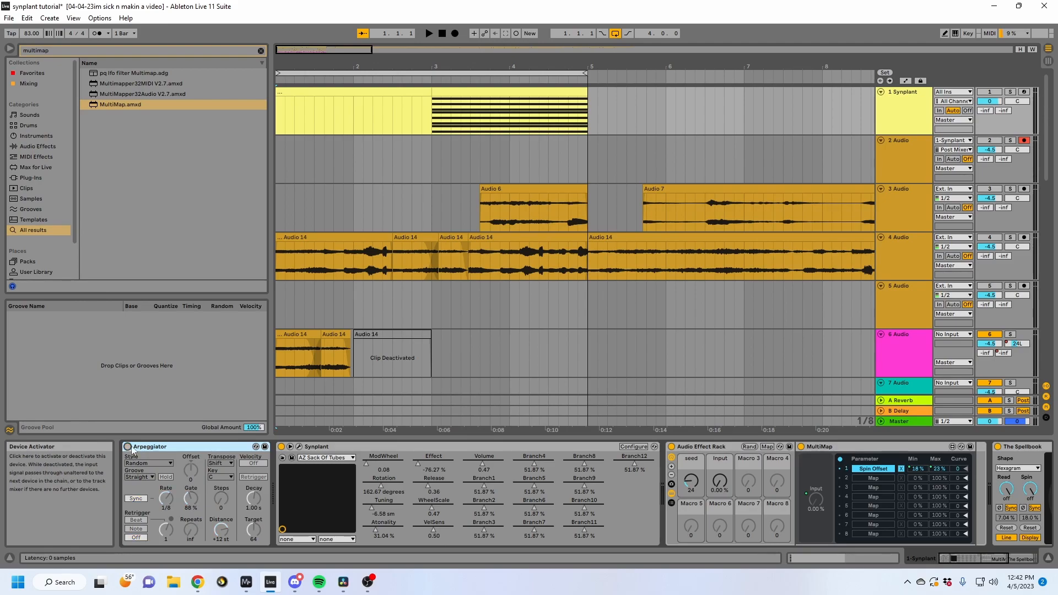
{"action": "left_click", "coordinate": [343, 93]}
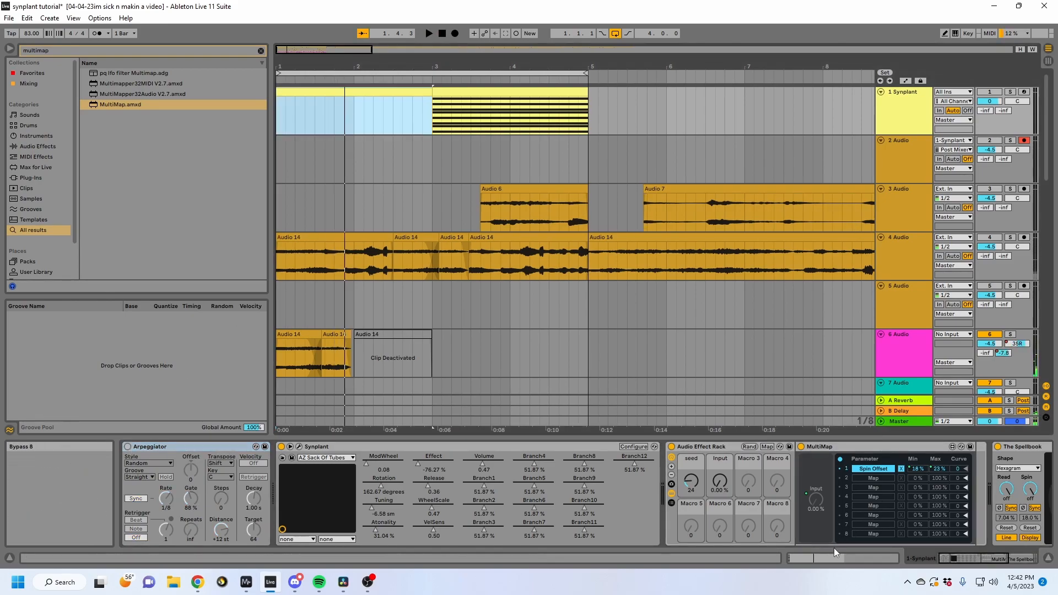
{"action": "key", "text": "shift+Tab"}
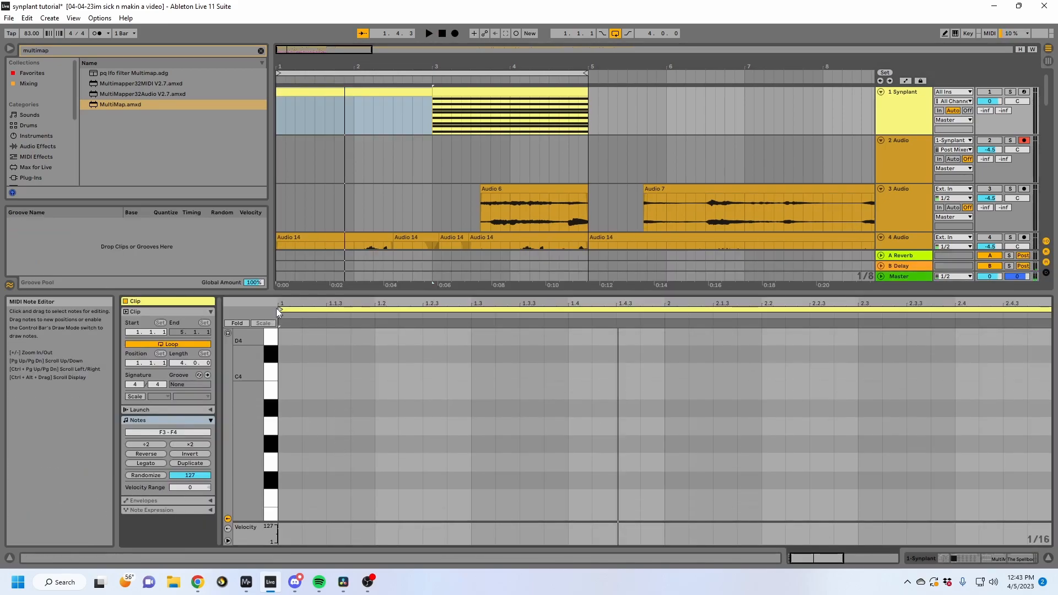
Step: Fold the note editor to the used keys, add a 1/16 F3 note at the clip's start and audition it soloed
{"action": "left_click", "coordinate": [242, 326]}
{"action": "left_click", "coordinate": [290, 428]}
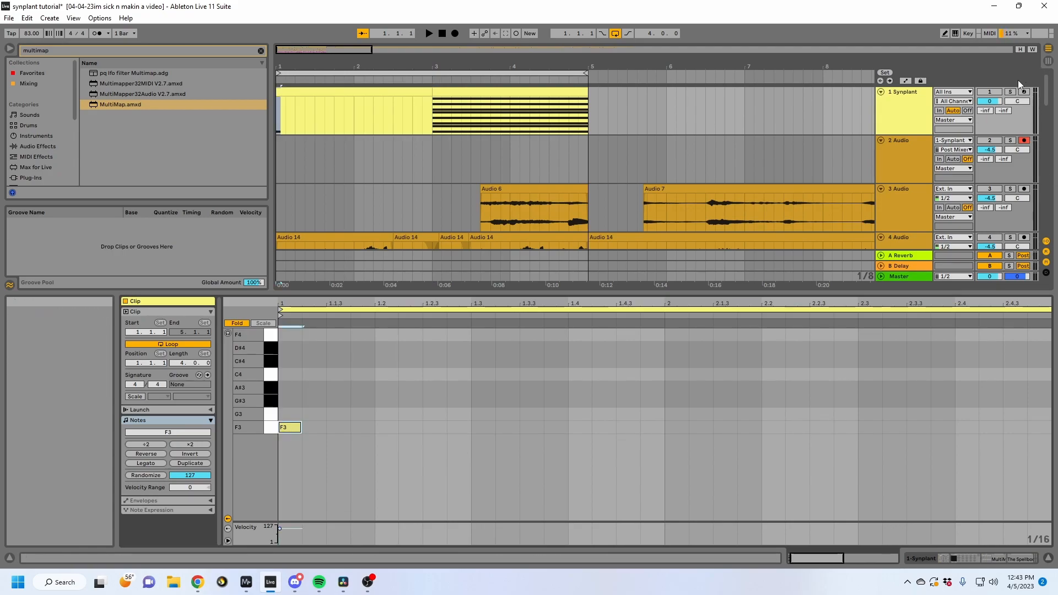
{"action": "left_click", "coordinate": [1011, 92]}
{"action": "key", "text": "space"}
{"action": "key", "text": "space"}
Step: Add a G#3 note at 1.1.3 and G3 notes at 1.2, 1.2.3 and 1.3, and play the phrase
{"action": "double_click", "coordinate": [361, 401]}
{"action": "double_click", "coordinate": [410, 415]}
{"action": "key", "text": "space"}
{"action": "key", "text": "space"}
{"action": "key", "text": "space"}
{"action": "left_click_drag", "start_coordinate": [456, 418], "coordinate": [404, 414]}
{"action": "key", "text": "ctrl+d"}
{"action": "key", "text": "ctrl+d"}
{"action": "key", "text": "space"}
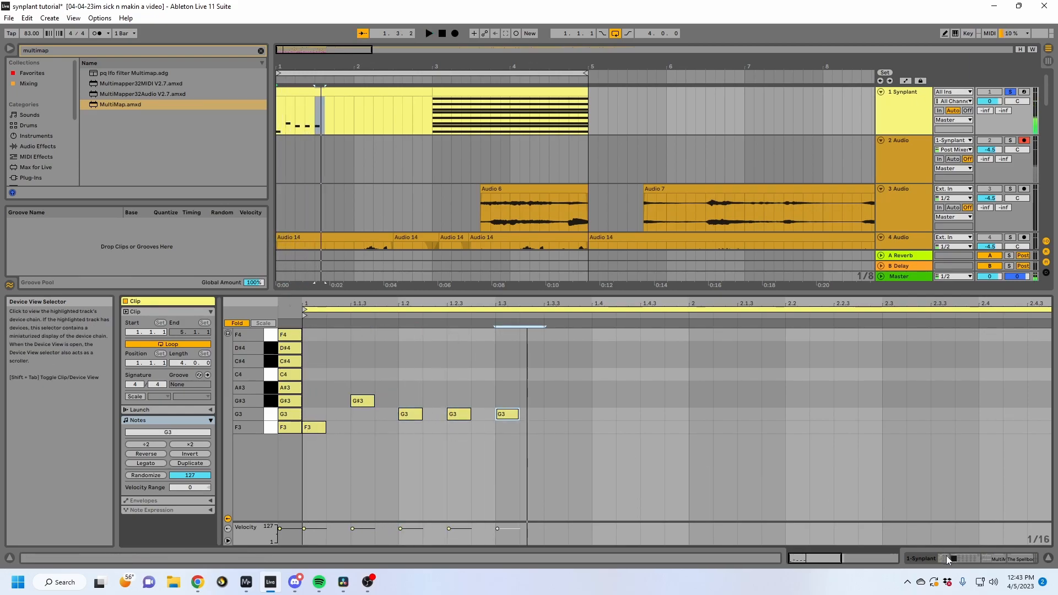
Step: Draw Input macro automation on the Synplant track, rising from 0% at bar 1 to about 42% after the last note
{"action": "key", "text": "shift+Tab"}
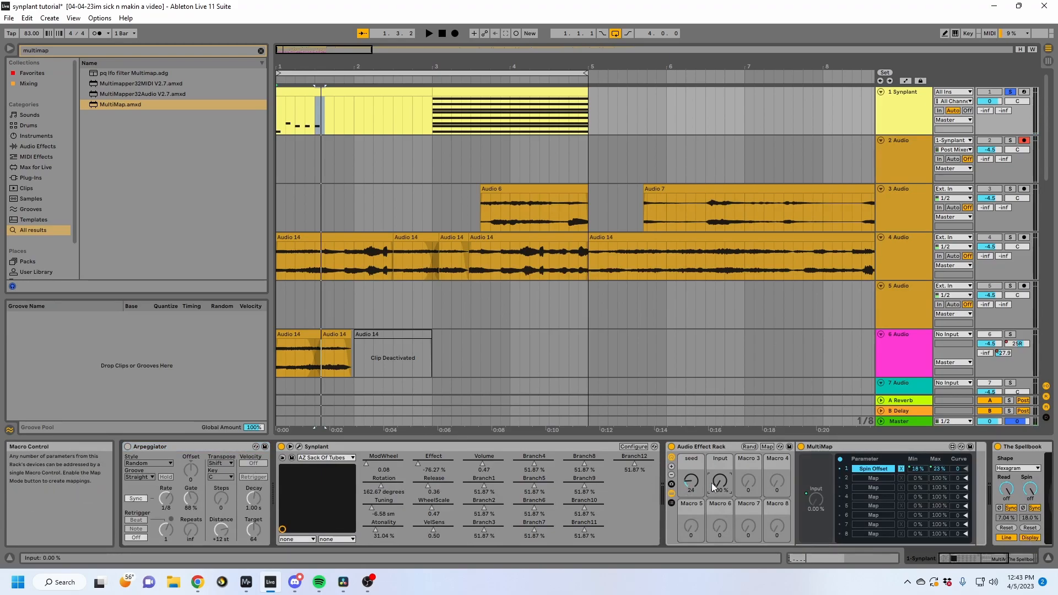
{"action": "key", "text": "a"}
{"action": "left_click", "coordinate": [286, 134]}
{"action": "key", "text": "space"}
{"action": "left_click_drag", "start_coordinate": [296, 134], "coordinate": [325, 121]}
{"action": "key", "text": "space"}
{"action": "key", "text": "space"}
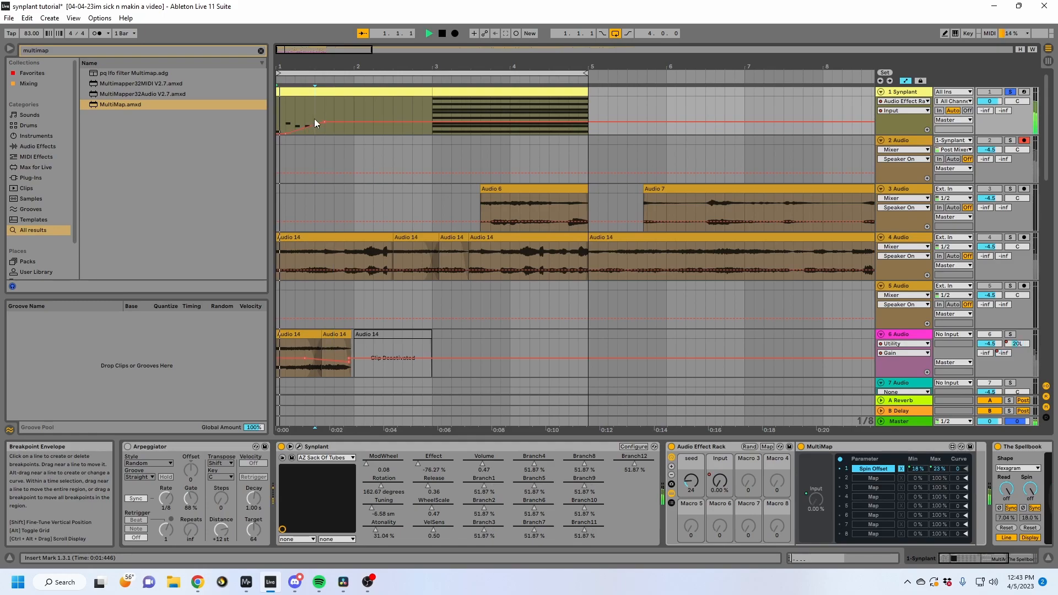
Step: Play from bar 1 with the Synplant track unmuted in the full mix and the 6 Audio track muted
{"action": "left_click", "coordinate": [279, 114]}
{"action": "key", "text": "space"}
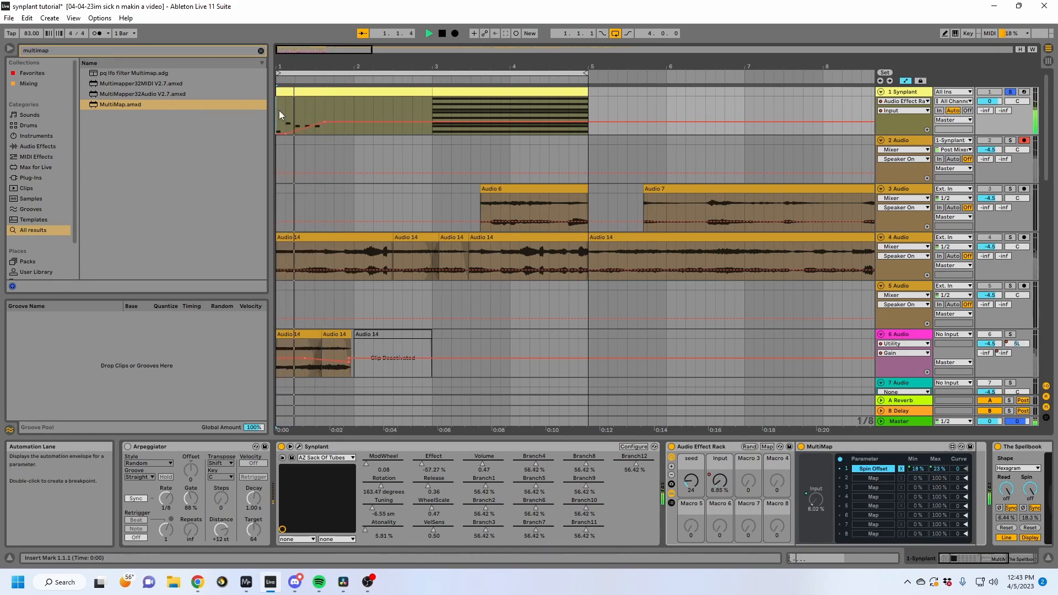
{"action": "left_click", "coordinate": [988, 93]}
{"action": "scroll", "coordinate": [908, 249], "scroll_direction": "down", "scroll_amount": 3}
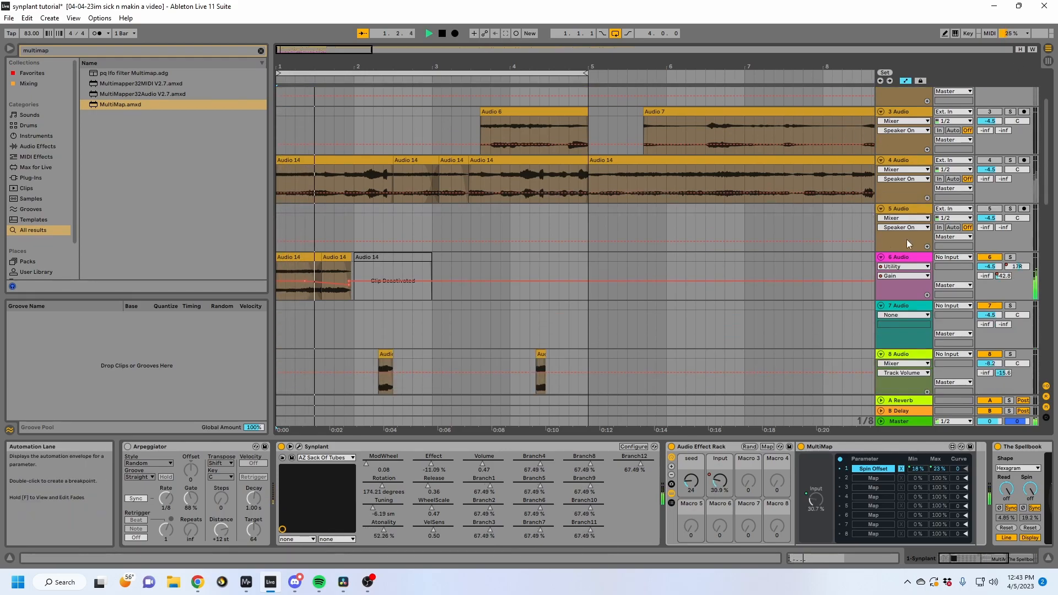
{"action": "scroll", "coordinate": [662, 224], "scroll_direction": "up", "scroll_amount": 3}
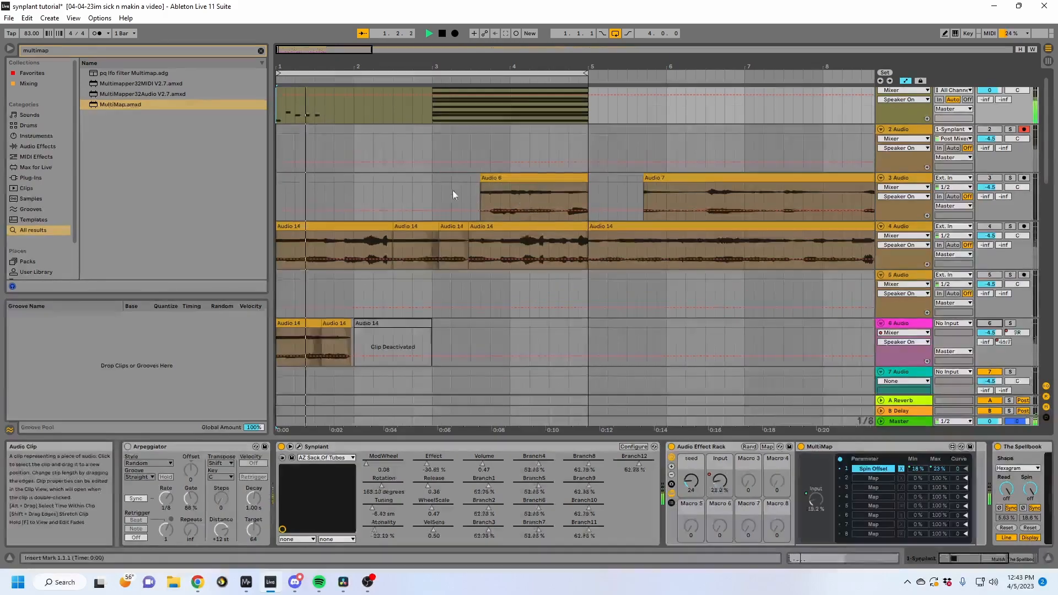
Step: Duplicate the first bar of the Synplant clip into bar 2 and play it
{"action": "left_click", "coordinate": [322, 94]}
{"action": "left_click", "coordinate": [322, 94]}
{"action": "key", "text": "a"}
{"action": "key", "text": "space"}
{"action": "left_click_drag", "start_coordinate": [355, 115], "coordinate": [280, 109]}
{"action": "key", "text": "ctrl+d"}
{"action": "left_click", "coordinate": [295, 93]}
{"action": "key", "text": "space"}
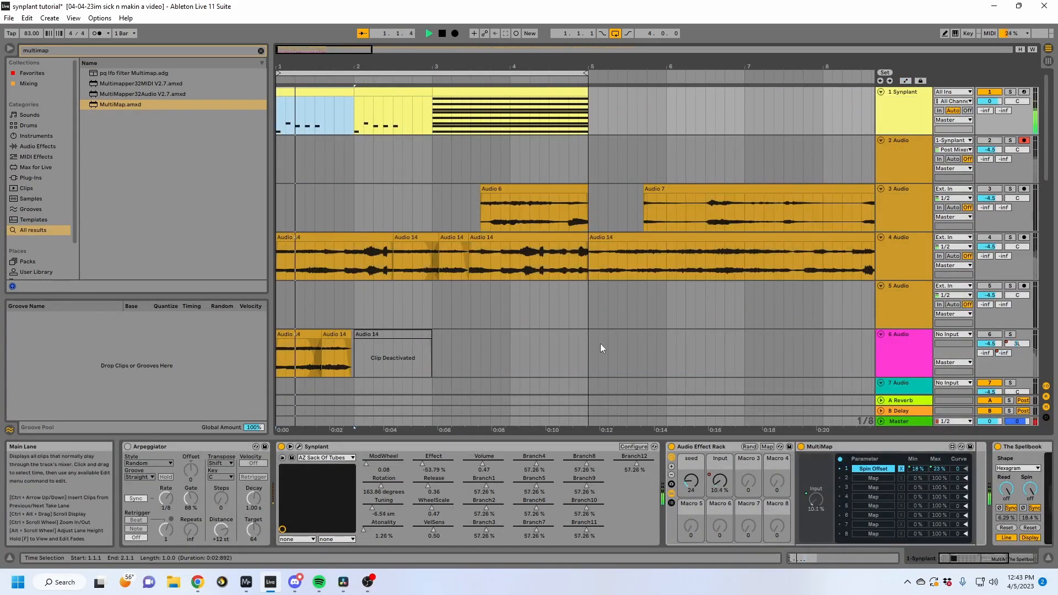
Step: Check the duplicated Input automation and copy the first two Synplant bars over bars 3 and 4
{"action": "left_click", "coordinate": [718, 480]}
{"action": "key", "text": "a"}
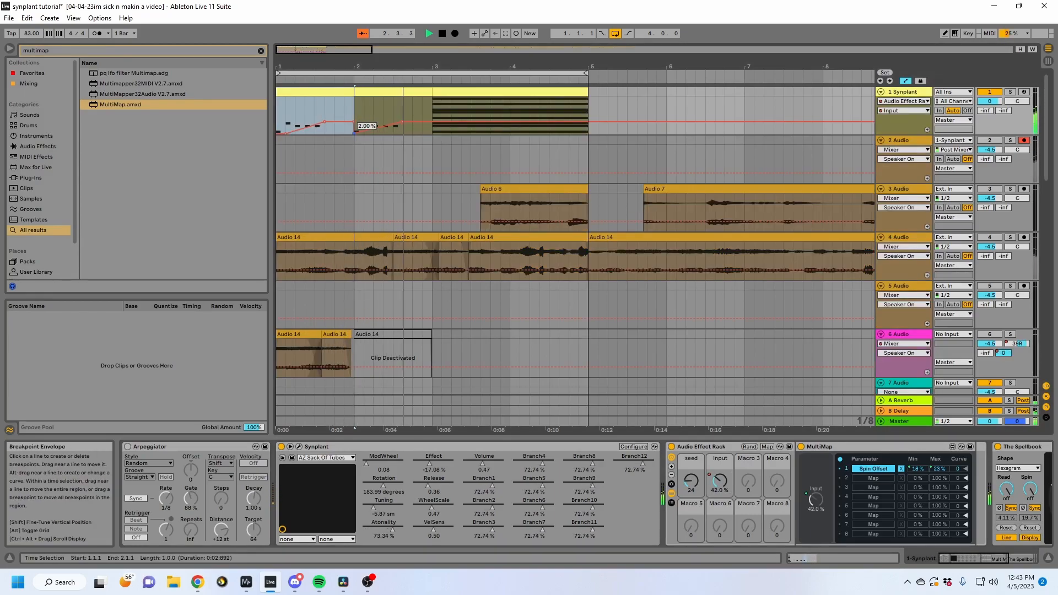
{"action": "key", "text": "a"}
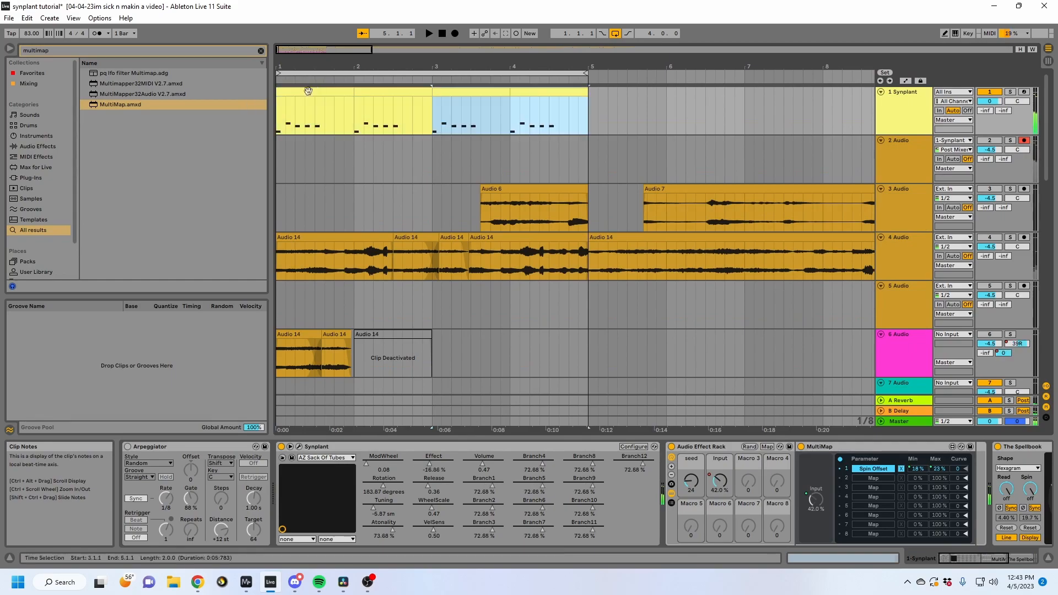
Step: Play the four bars, look over the slice tracks and check the Input automation across the Synplant clips
{"action": "scroll", "coordinate": [542, 220], "scroll_direction": "down", "scroll_amount": 5}
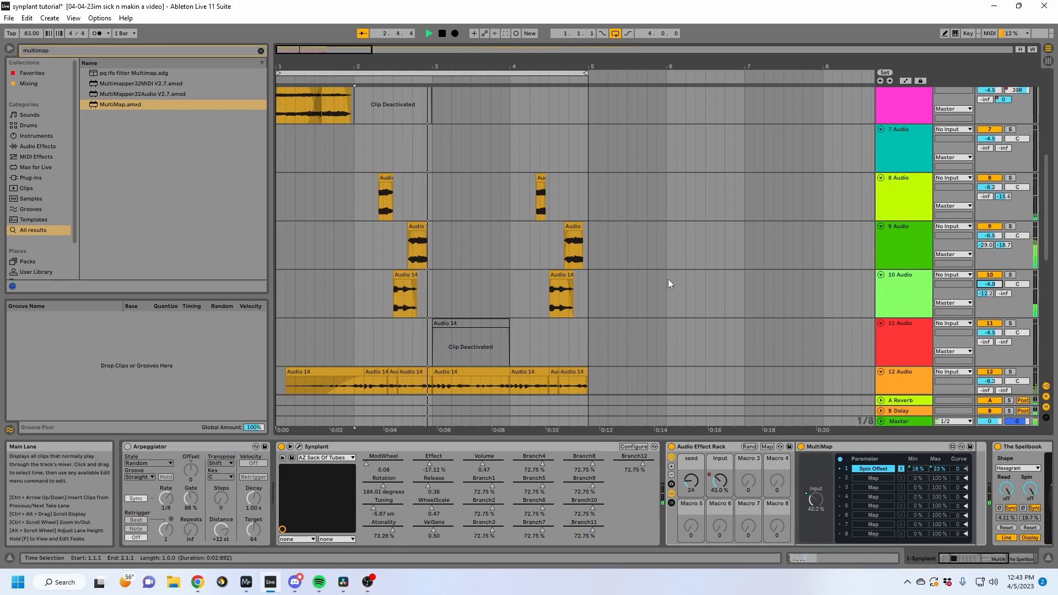
{"action": "scroll", "coordinate": [598, 283], "scroll_direction": "down", "scroll_amount": 1}
{"action": "scroll", "coordinate": [604, 253], "scroll_direction": "up", "scroll_amount": 8}
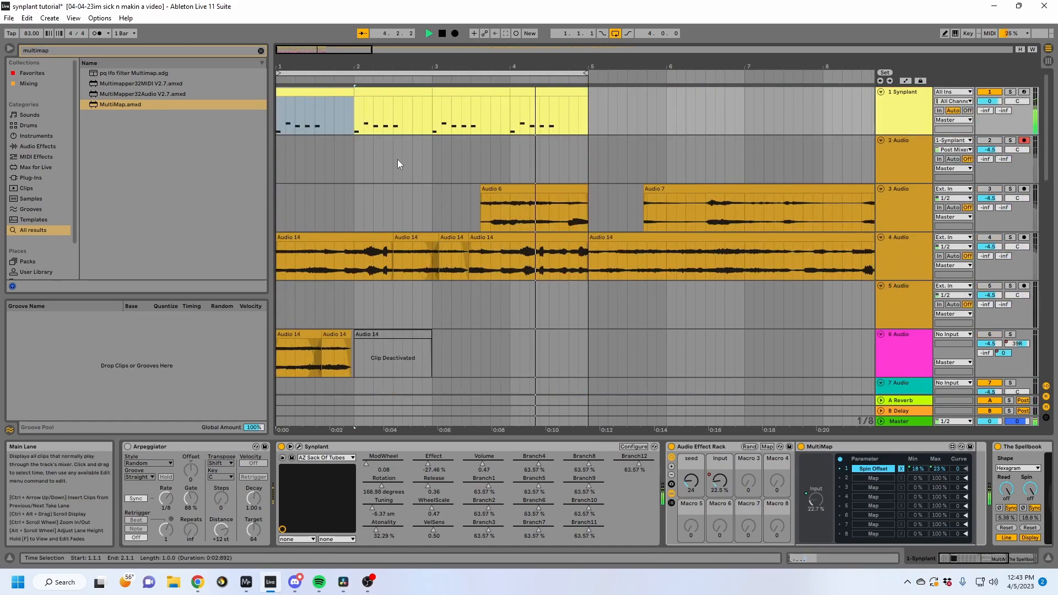
{"action": "left_click", "coordinate": [357, 90]}
{"action": "left_click", "coordinate": [321, 91]}
{"action": "key", "text": "space"}
{"action": "key", "text": "space"}
{"action": "left_click", "coordinate": [720, 480]}
{"action": "key", "text": "a"}
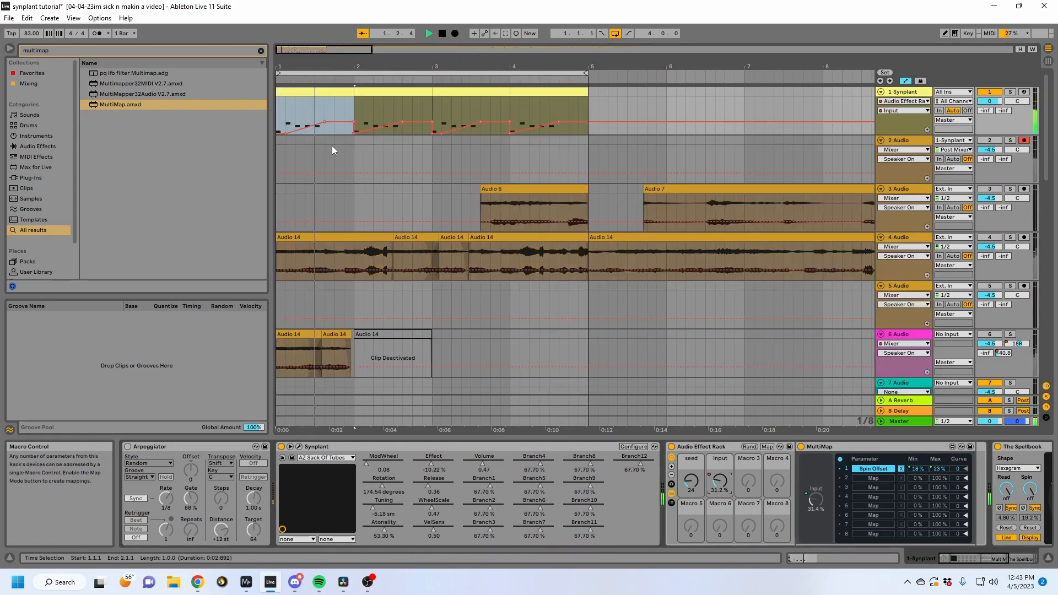
{"action": "key", "text": "a"}
Step: Add a C#4 note to the bar 2 Synplant clip, lasting from its fourth beat to the bar's end
{"action": "left_click", "coordinate": [373, 92]}
{"action": "left_click", "coordinate": [835, 559]}
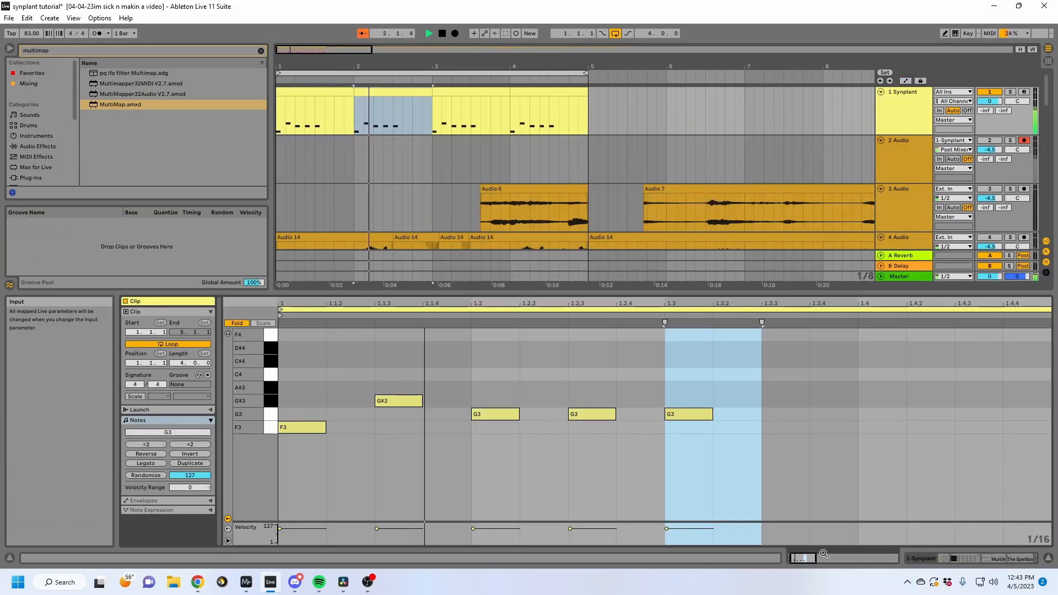
{"action": "double_click", "coordinate": [834, 363]}
{"action": "left_click_drag", "start_coordinate": [852, 363], "coordinate": [1049, 363]}
Step: Raise the Input macro's automation to a sharp peak at 2.4.1, where the long note starts, and play it
{"action": "left_click", "coordinate": [939, 558]}
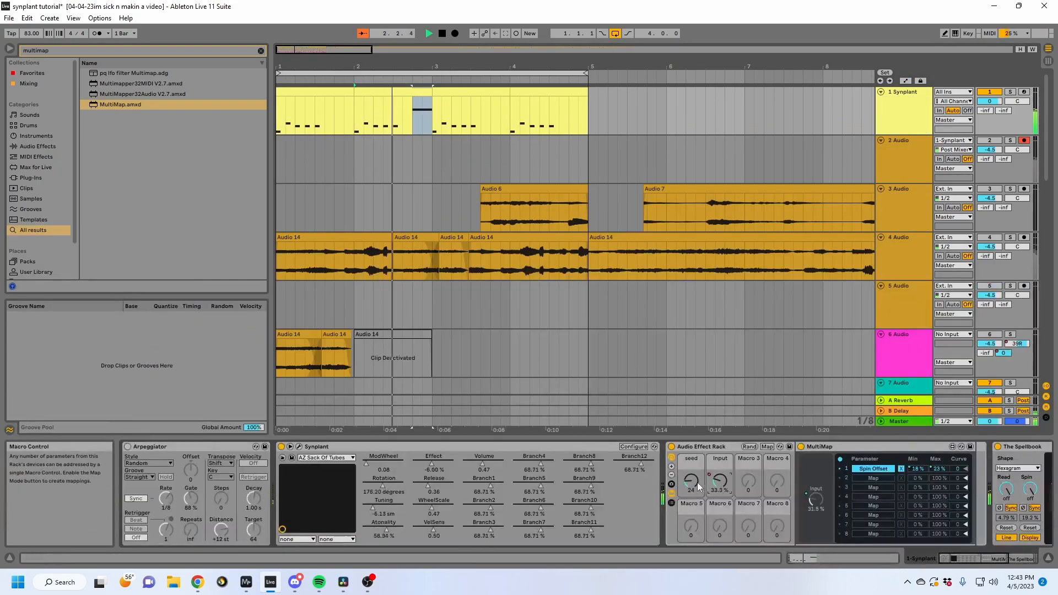
{"action": "key", "text": "a"}
{"action": "key", "text": "space"}
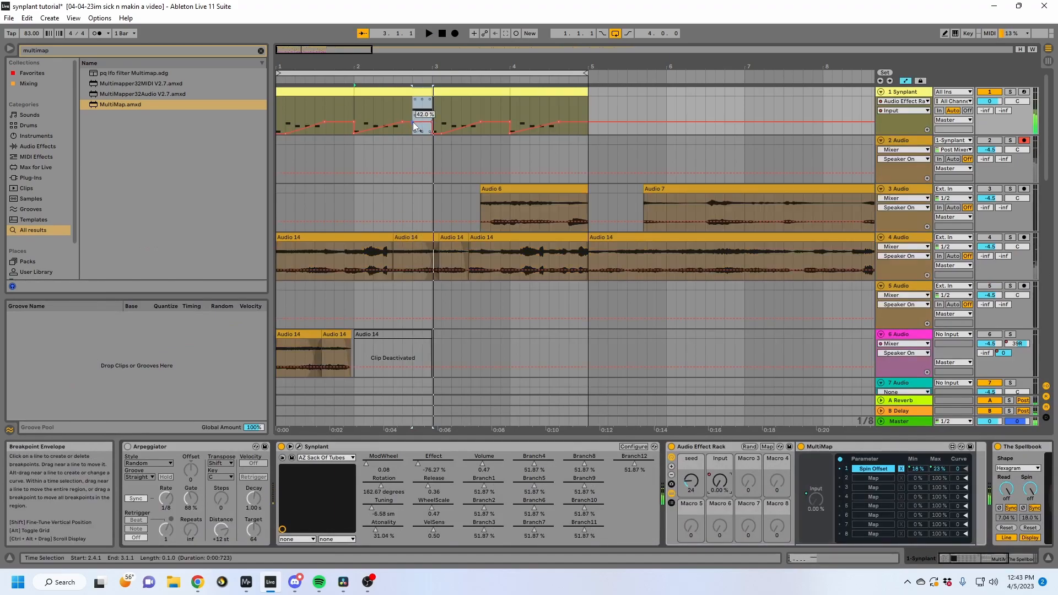
{"action": "left_click_drag", "start_coordinate": [412, 122], "coordinate": [412, 101]}
{"action": "key", "text": "space"}
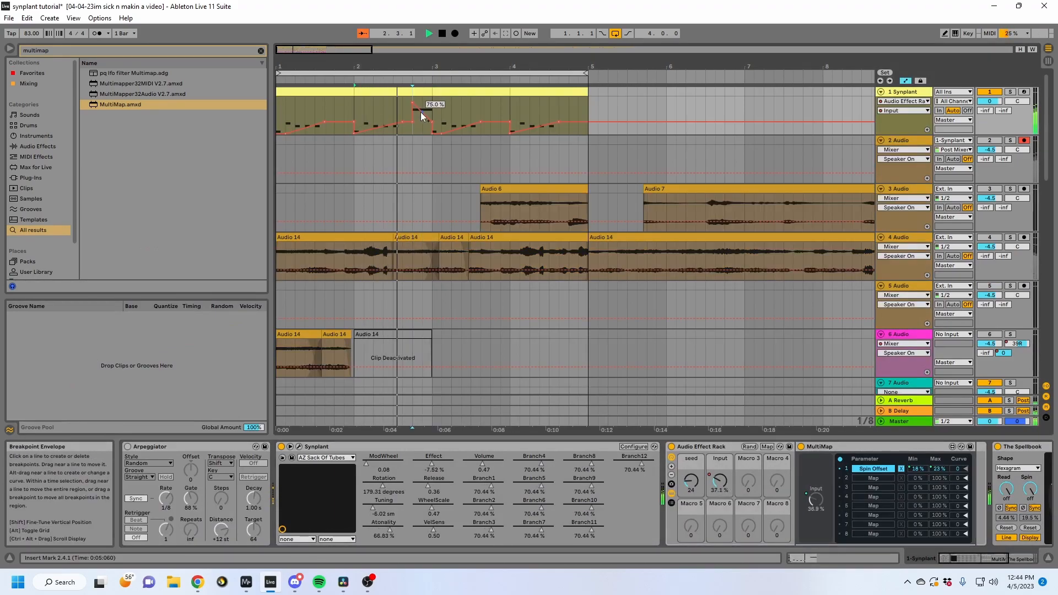
Step: Hide the automation, audition the Synplant part and select the 9 Audio slice at 2.3.4 to check the overlap
{"action": "key", "text": "a"}
{"action": "left_click", "coordinate": [1010, 93]}
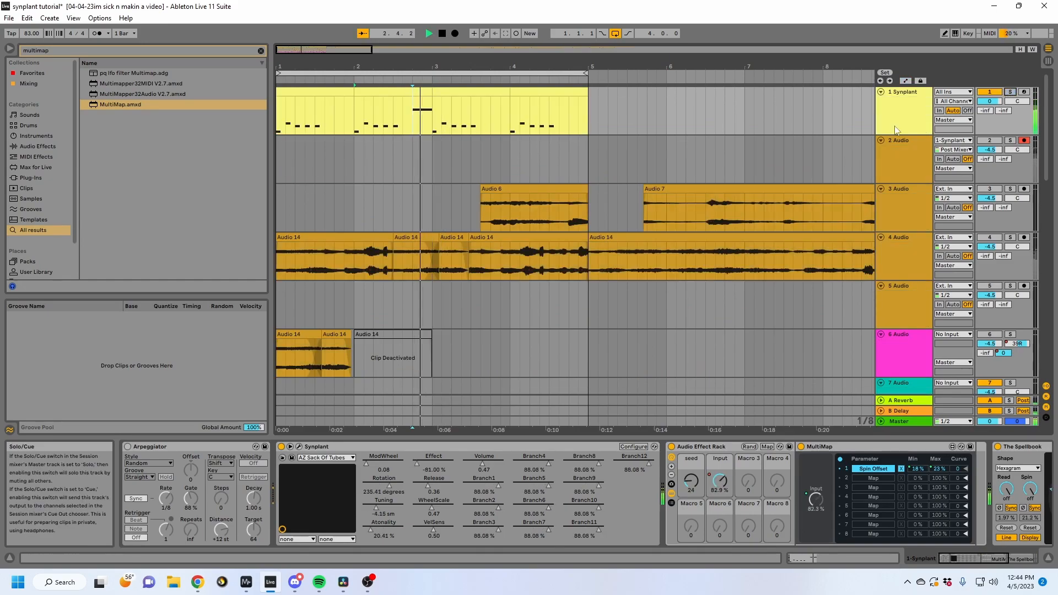
{"action": "scroll", "coordinate": [488, 227], "scroll_direction": "down", "scroll_amount": 8}
{"action": "left_click", "coordinate": [422, 279]}
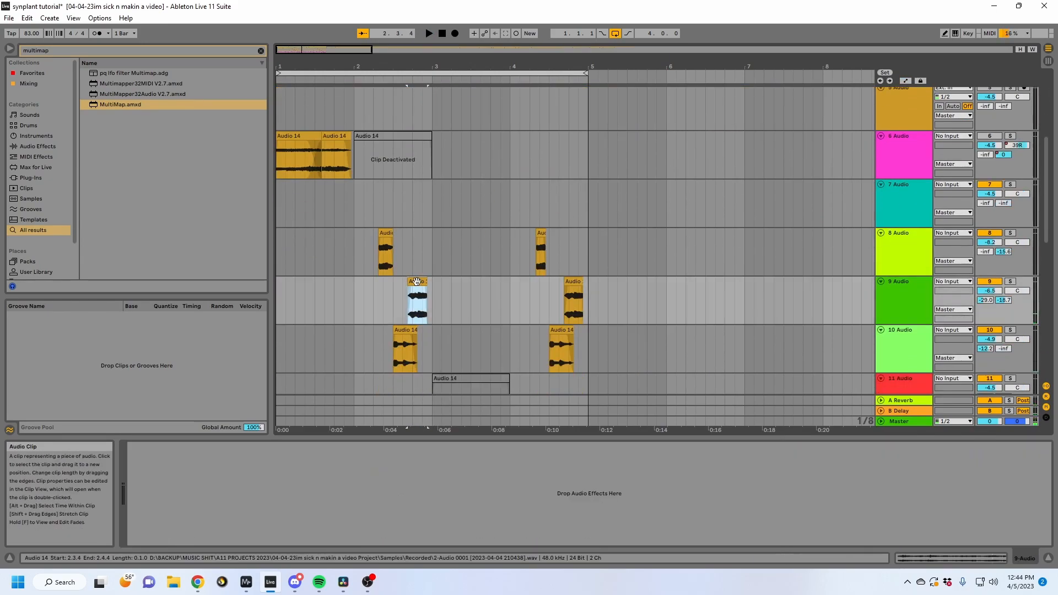
{"action": "scroll", "coordinate": [427, 242], "scroll_direction": "up", "scroll_amount": 4}
{"action": "scroll", "coordinate": [413, 256], "scroll_direction": "up", "scroll_amount": 2}
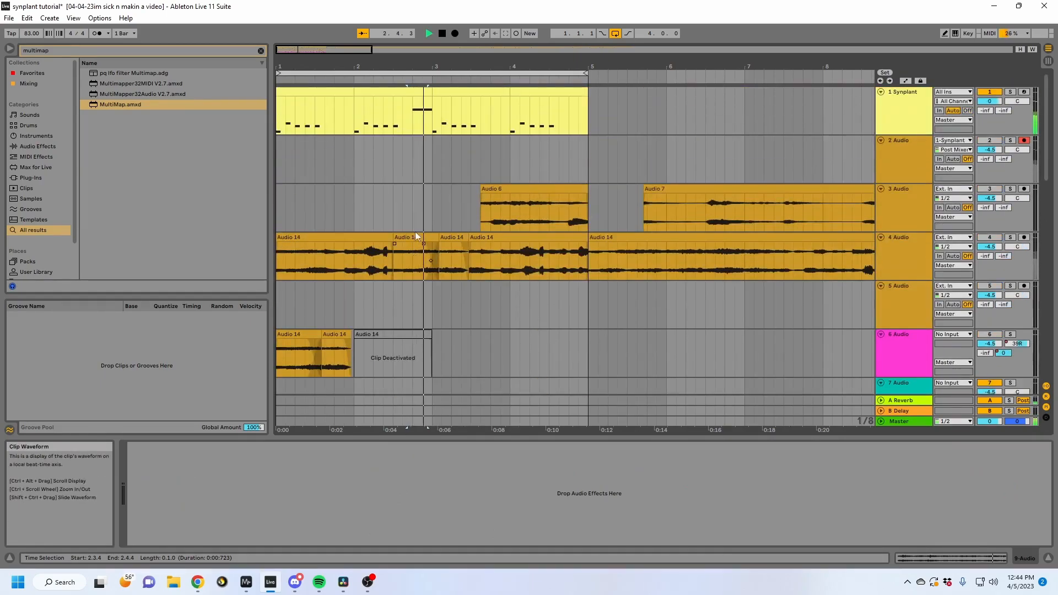
Step: Play the Synplant part around its long bar 2 note, starting from 2.4.1 and from 2.3.1
{"action": "left_click", "coordinate": [410, 122]}
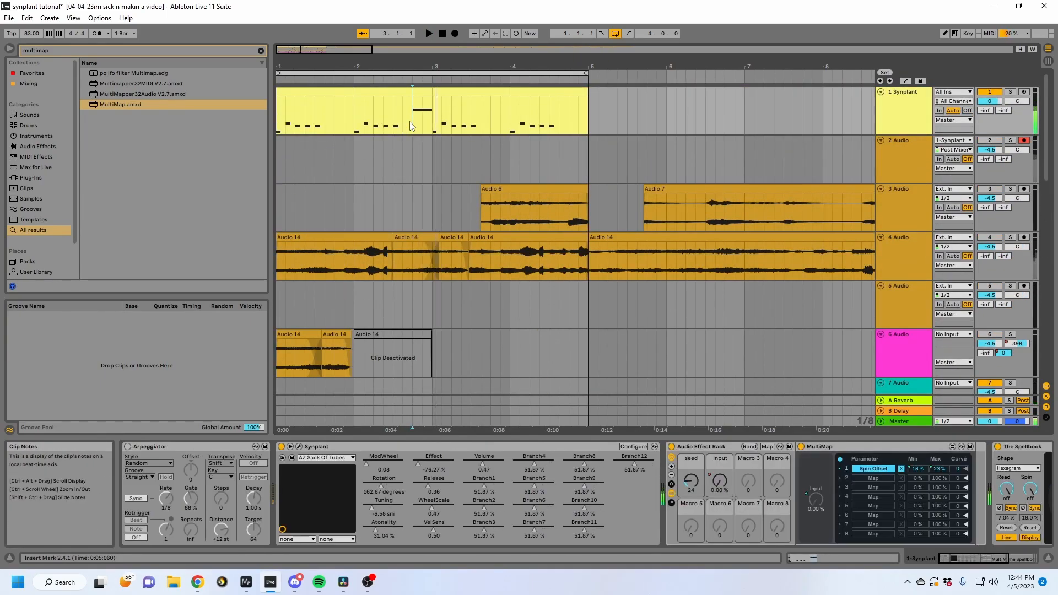
{"action": "left_click", "coordinate": [397, 141]}
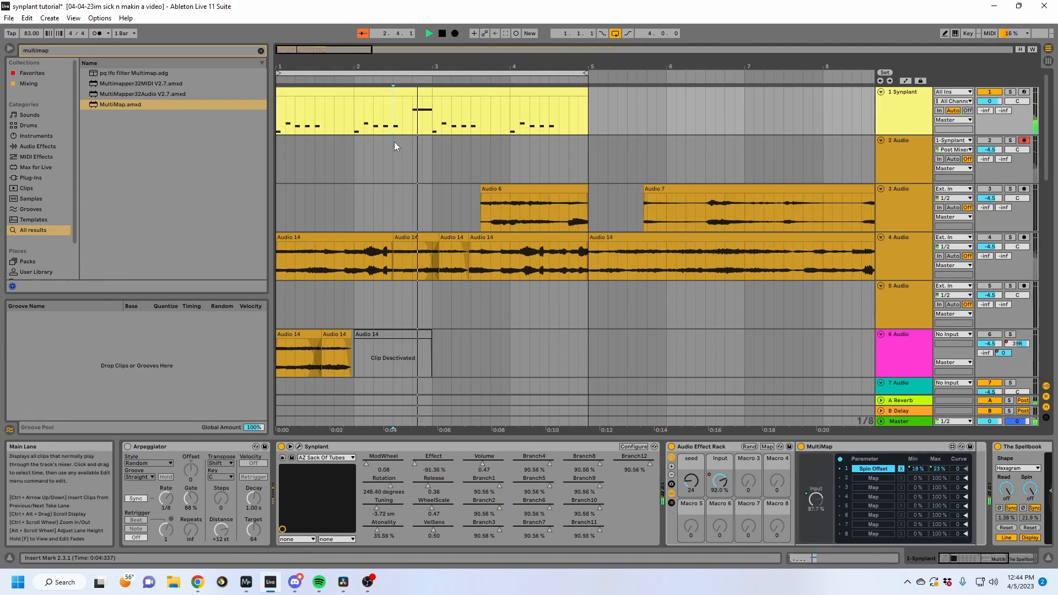
{"action": "key", "text": "space"}
{"action": "key", "text": "space"}
Step: Solo the Synplant track, show its Input macro automation and audition the peak around 2.4.1
{"action": "left_click", "coordinate": [1011, 92]}
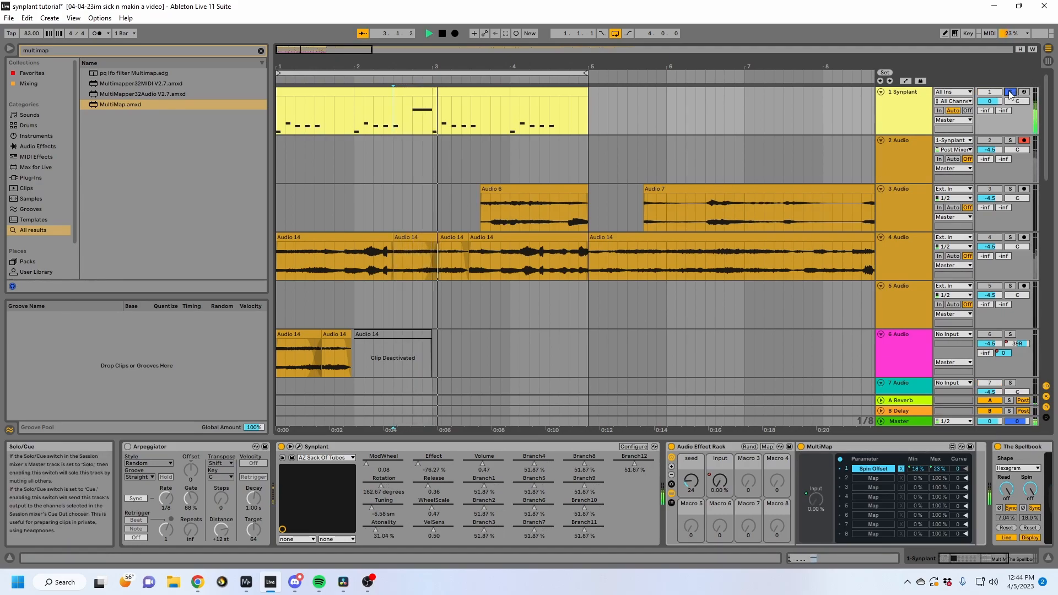
{"action": "key", "text": "a"}
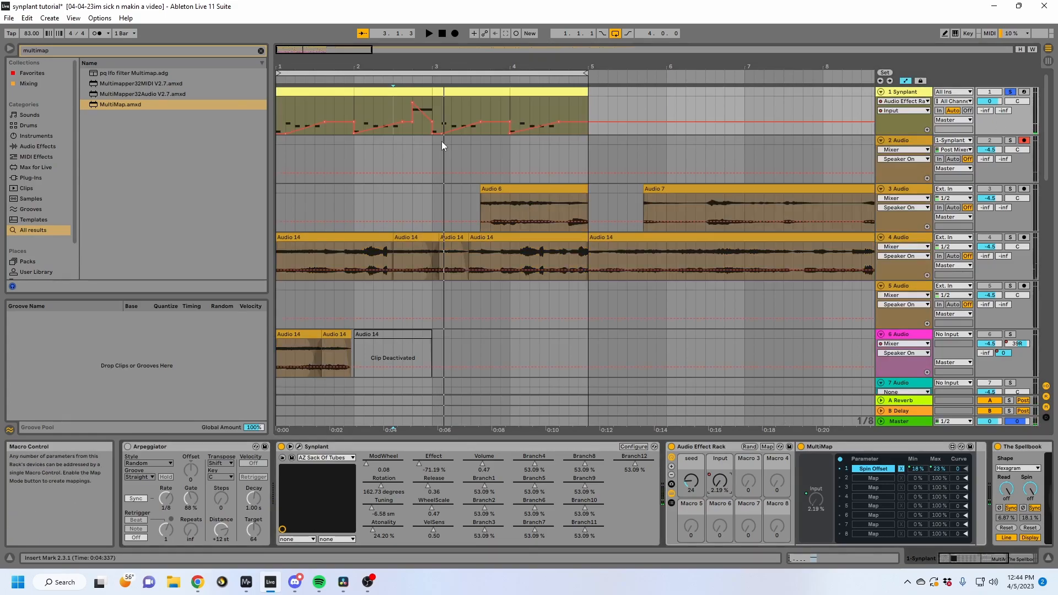
{"action": "key", "text": "space"}
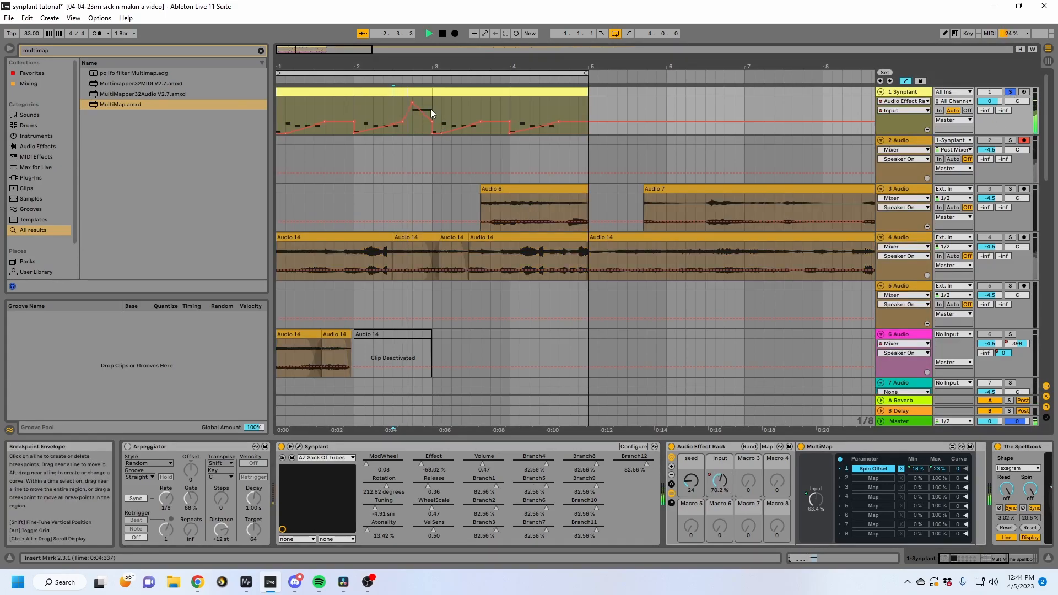
{"action": "key", "text": "space"}
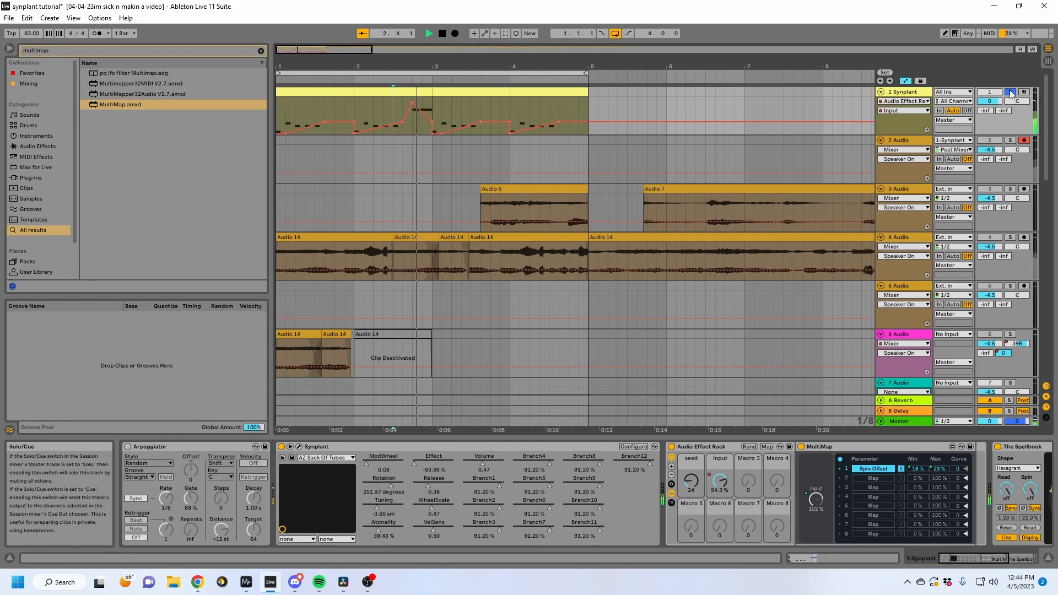
{"action": "key", "text": "space"}
{"action": "key", "text": "space"}
Step: Fold the MultiMap device, hide the automation and play all tracks from bar 1 with Synplant unsoloed
{"action": "left_click_drag", "start_coordinate": [416, 67], "coordinate": [585, 129]}
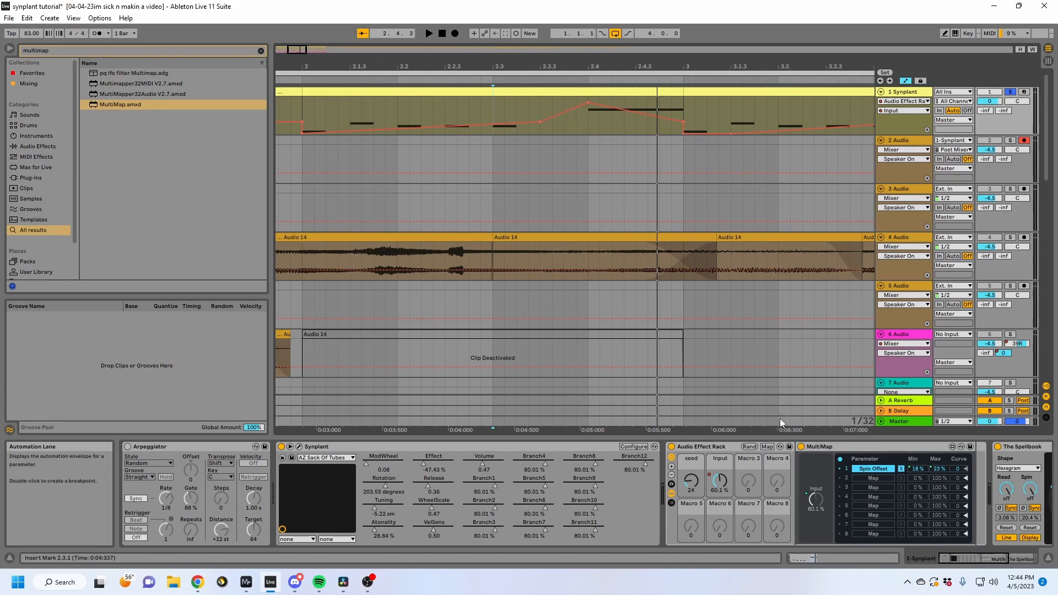
{"action": "double_click", "coordinate": [819, 447]}
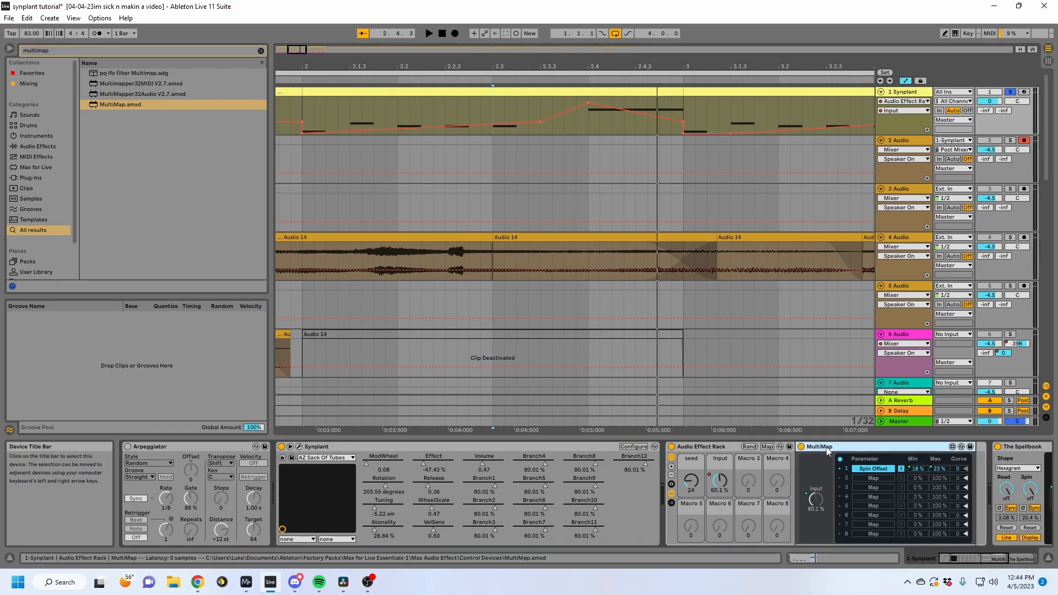
{"action": "left_click_drag", "start_coordinate": [467, 65], "coordinate": [476, 27]}
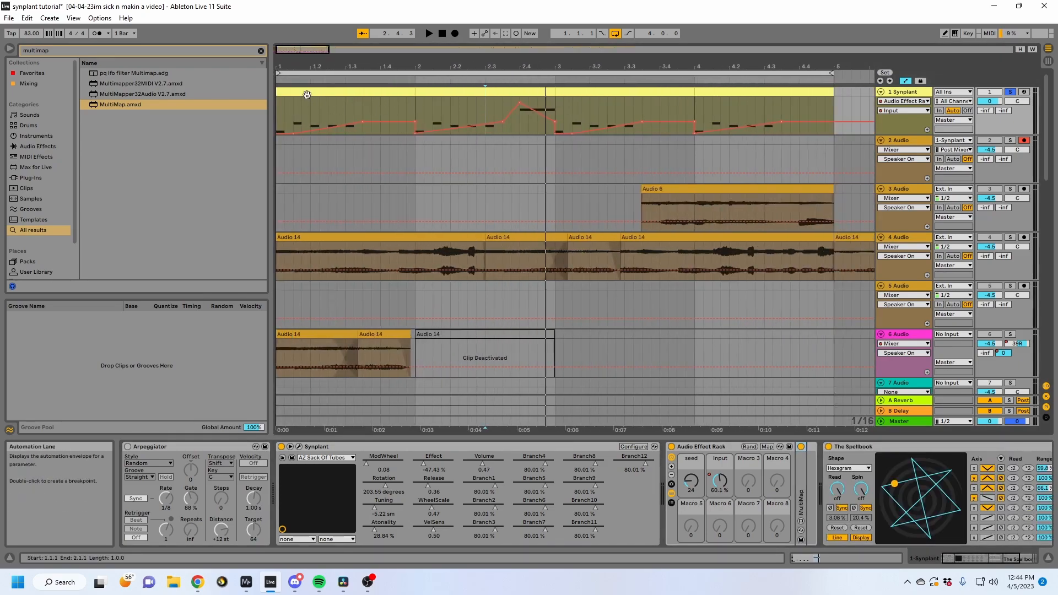
{"action": "left_click", "coordinate": [307, 93]}
{"action": "key", "text": "space"}
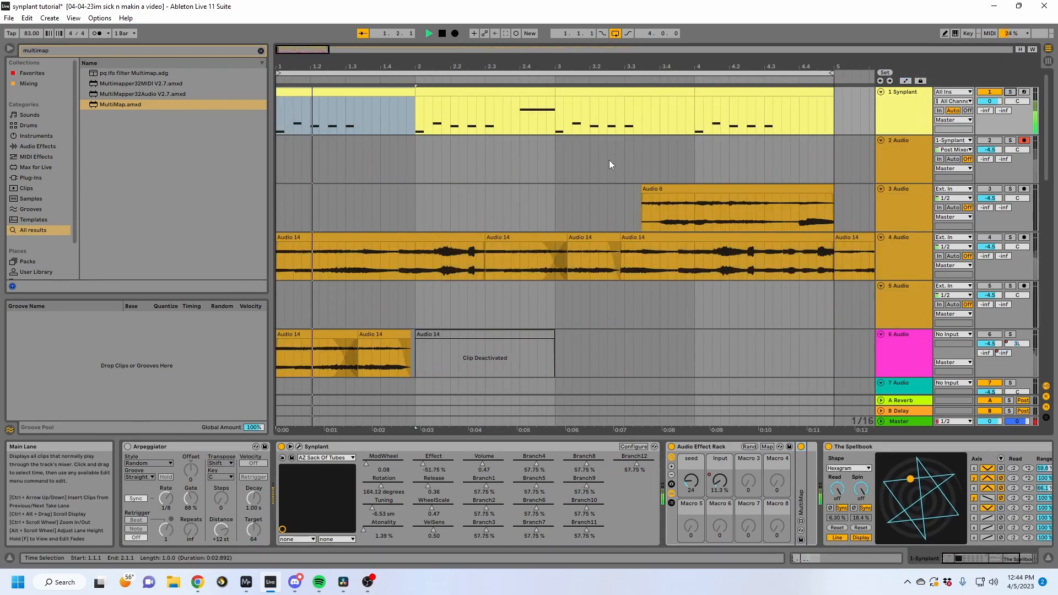
Step: Activate the 9 Audio slice at 2.3.4 and set track volumes to -8.5 on 9 Audio, -10.1 on 8 Audio and -8.4 on 10 Audio
{"action": "scroll", "coordinate": [617, 220], "scroll_direction": "down", "scroll_amount": 5}
{"action": "left_click", "coordinate": [525, 257]}
{"action": "key", "text": "0"}
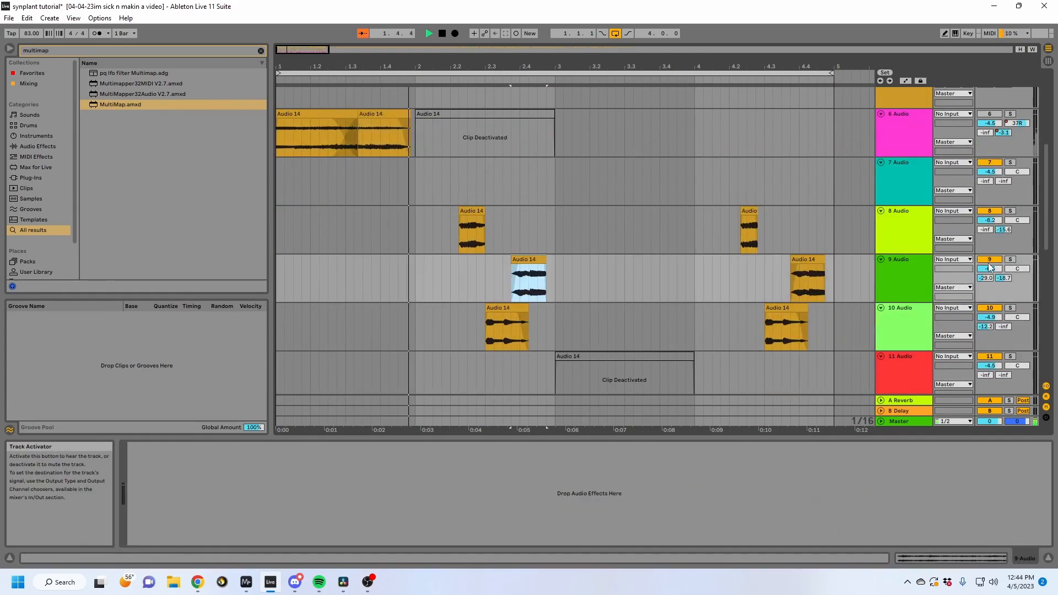
{"action": "left_click_drag", "start_coordinate": [986, 269], "coordinate": [987, 275]}
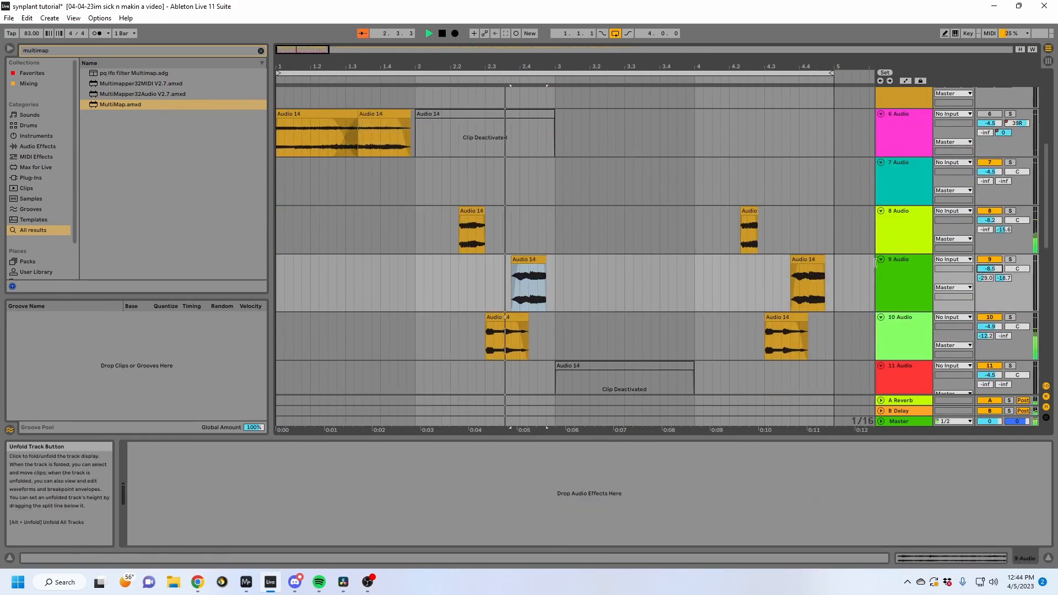
{"action": "scroll", "coordinate": [771, 264], "scroll_direction": "down", "scroll_amount": 2}
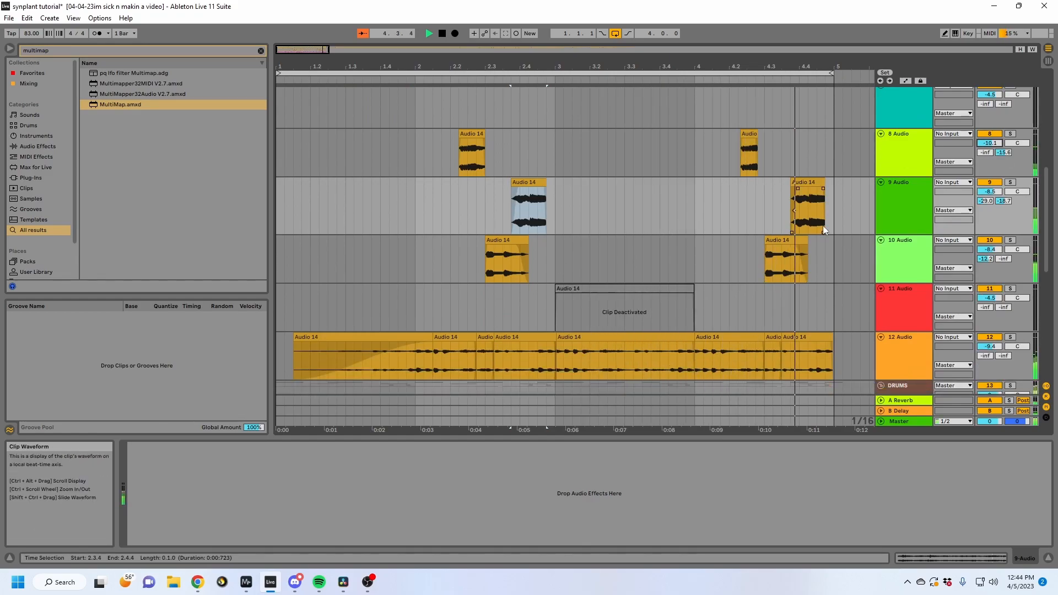
Step: Copy the bar 2 Synplant clip with its long note over the bar 4 clip
{"action": "scroll", "coordinate": [824, 227], "scroll_direction": "up", "scroll_amount": 8}
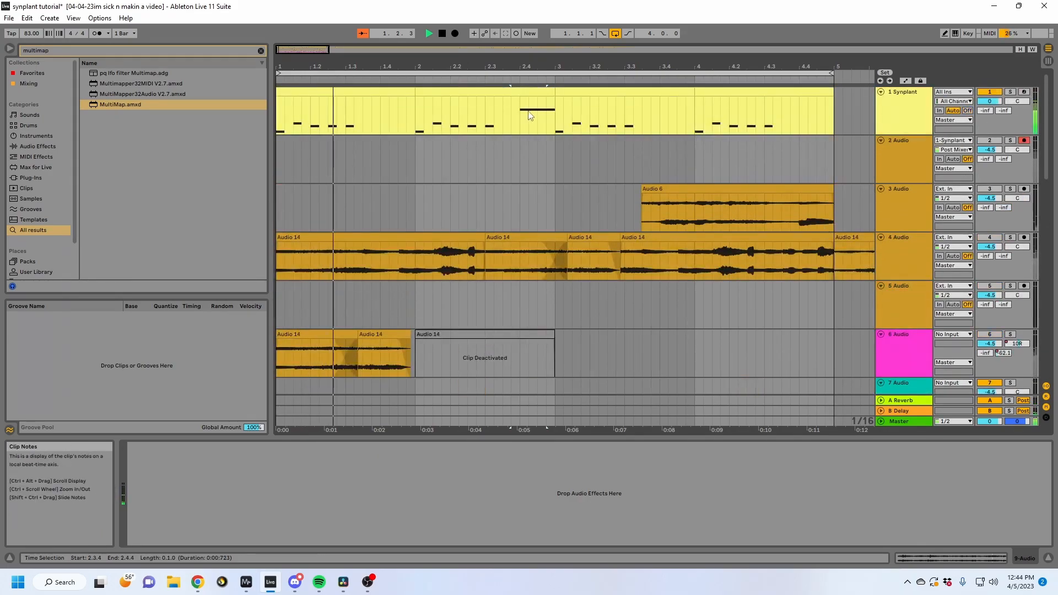
{"action": "left_click", "coordinate": [496, 104]}
{"action": "left_click", "coordinate": [741, 95]}
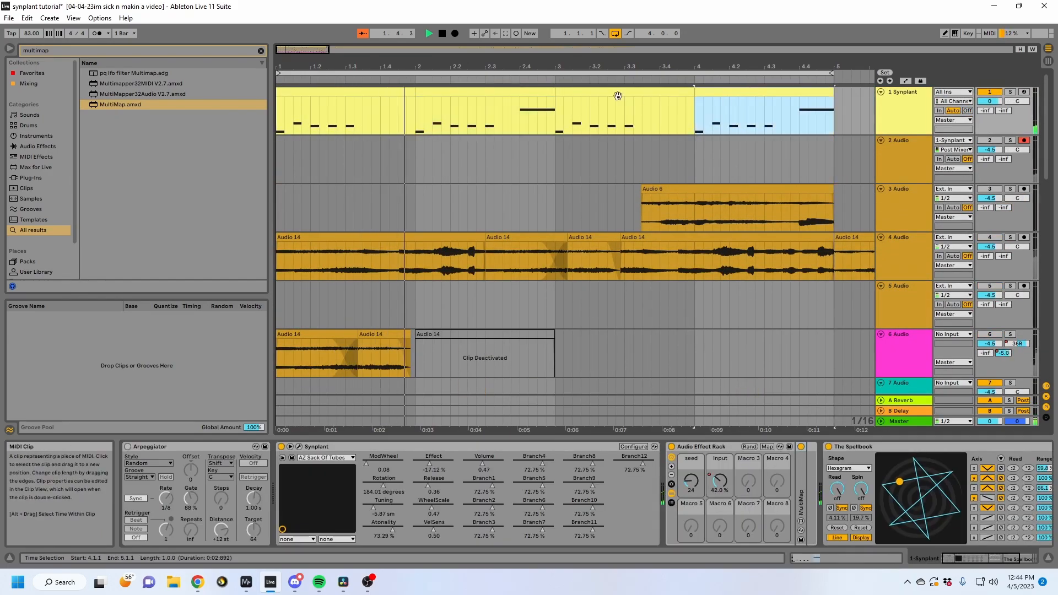
Step: Select the four-bar loop across all tracks and duplicate it to start at bar 5
{"action": "left_click", "coordinate": [536, 72]}
{"action": "key", "text": "ctrl+d"}
{"action": "left_click_drag", "start_coordinate": [700, 66], "coordinate": [544, 22]}
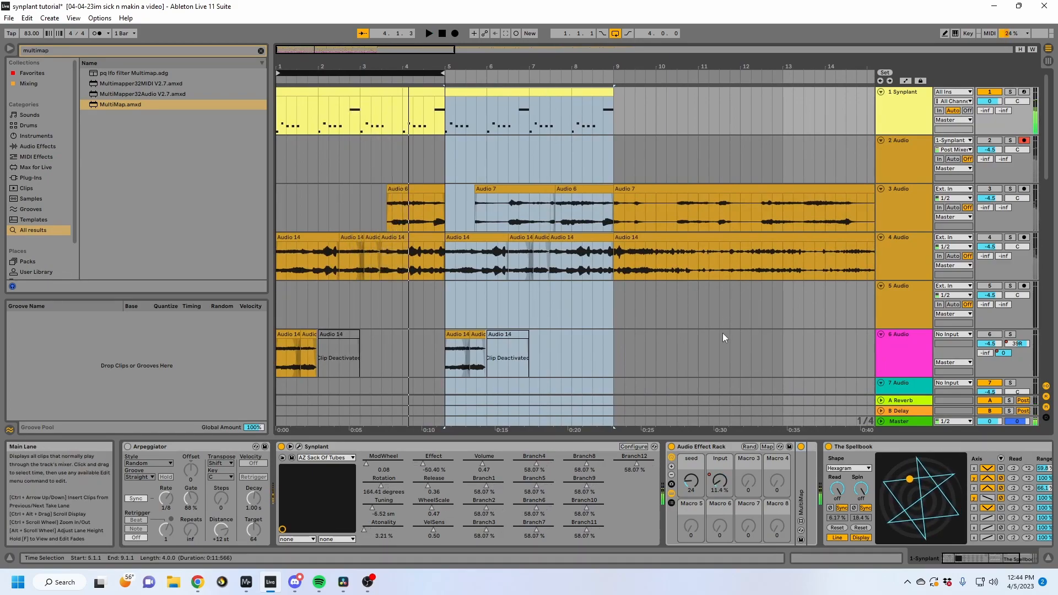
Step: Show the seed macro's automation on the Synplant track and extend the loop to eight bars
{"action": "double_click", "coordinate": [802, 482]}
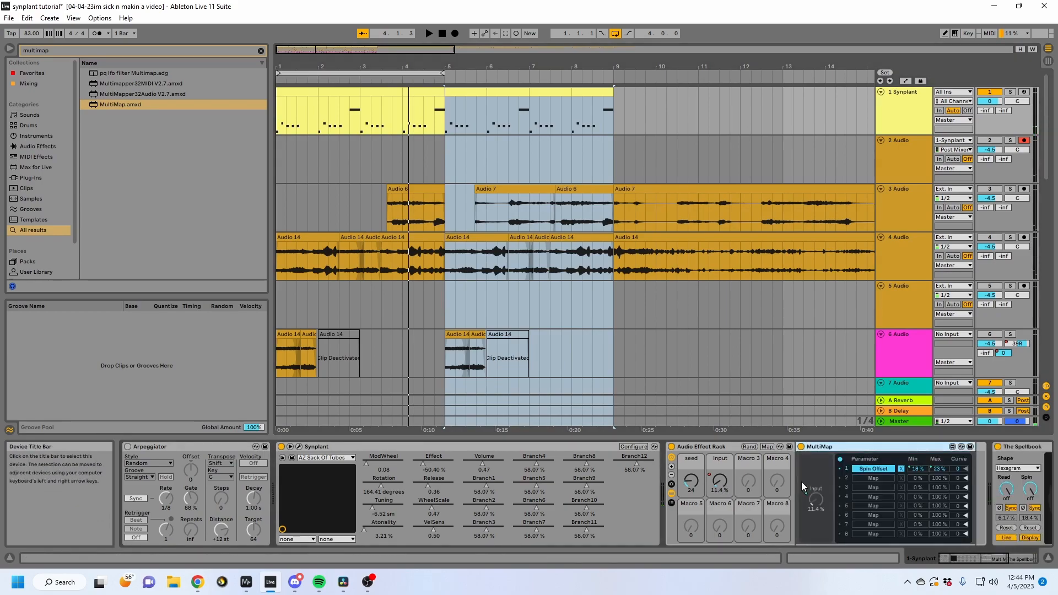
{"action": "double_click", "coordinate": [840, 449]}
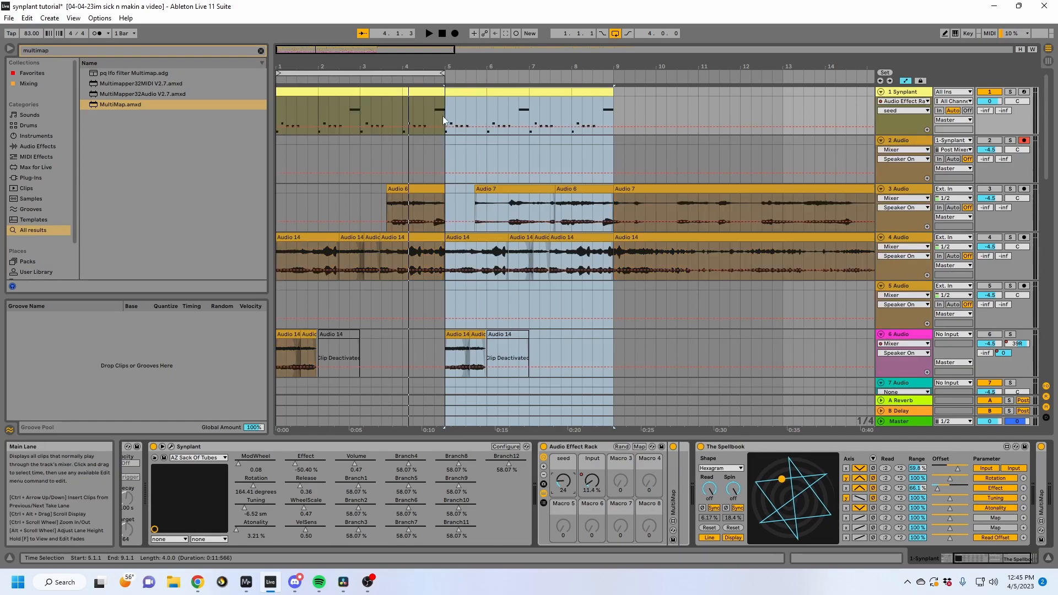
{"action": "key", "text": "a"}
{"action": "mouse_move", "coordinate": [444, 81]}
{"action": "left_mouse_down"}
{"action": "mouse_move", "coordinate": [634, 84]}
{"action": "mouse_move", "coordinate": [612, 85]}
{"action": "left_mouse_up"}
Step: Step the seed automation up to 33 from 5.1.1 and play bar 5
{"action": "left_click", "coordinate": [465, 91]}
{"action": "key", "text": "space"}
{"action": "key", "text": "space"}
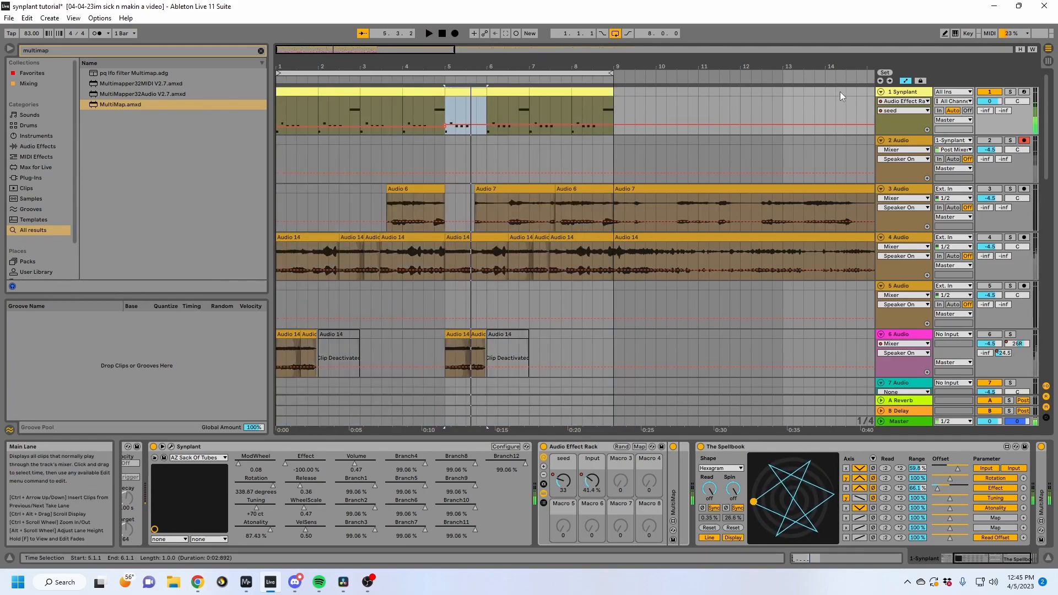
Step: Solo the Synplant track and audition bar 5 while comparing its Input and seed automation
{"action": "left_click", "coordinate": [1010, 92]}
{"action": "key", "text": "space"}
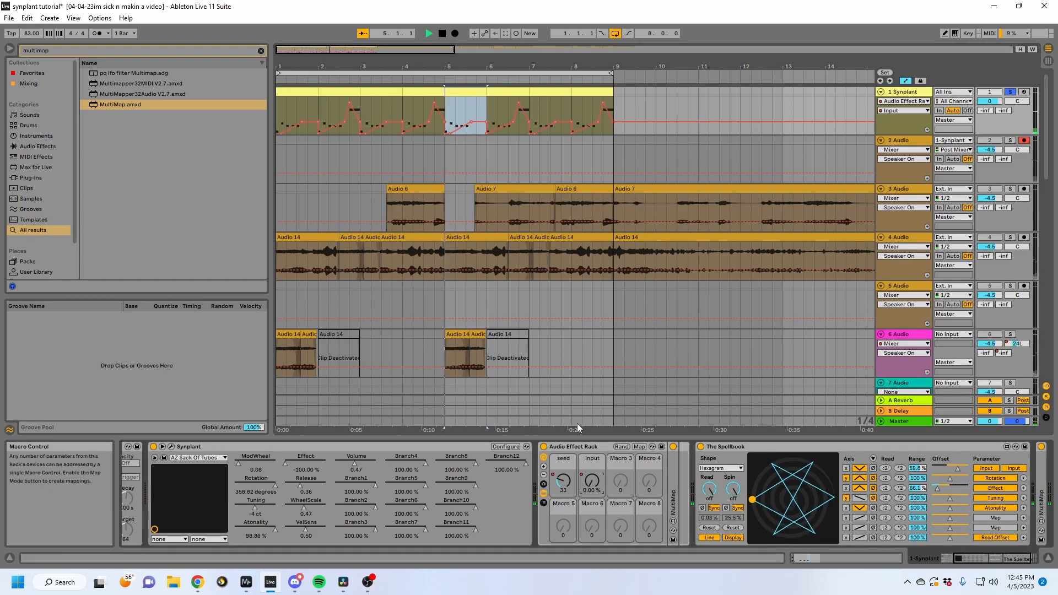
{"action": "key", "text": "space"}
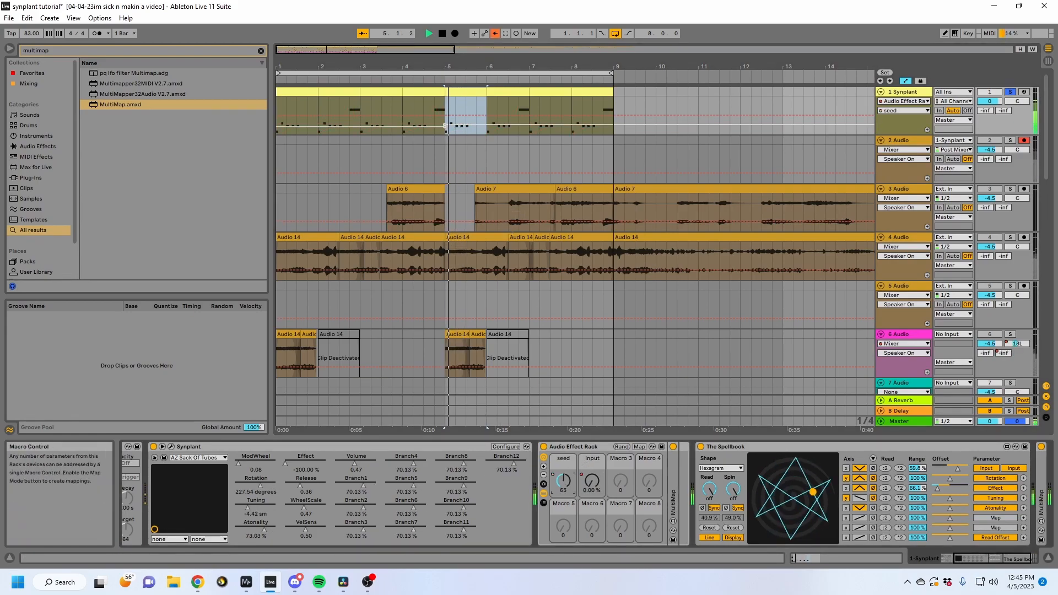
{"action": "key", "text": "space"}
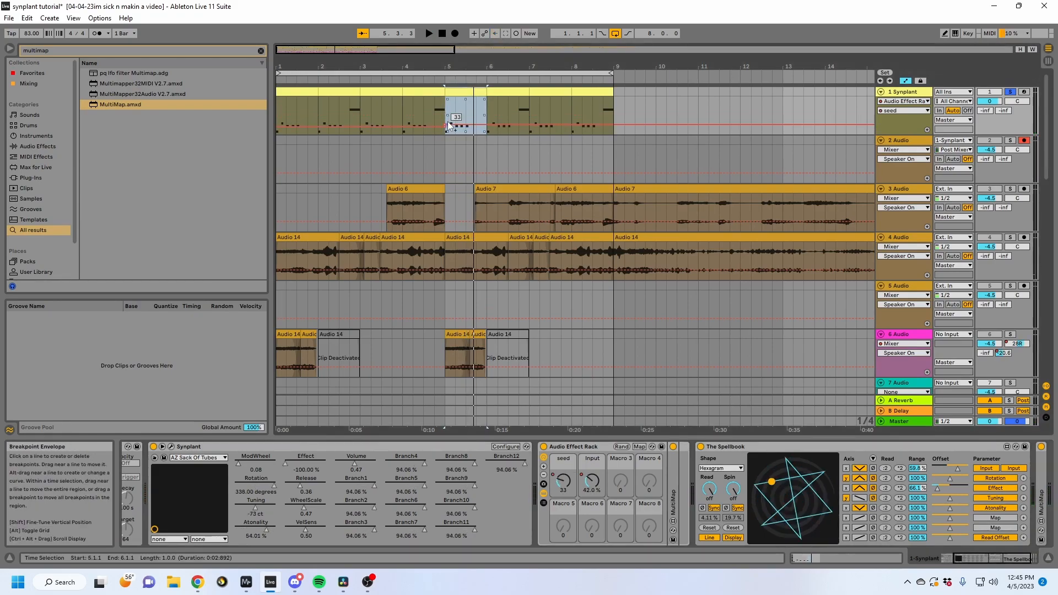
Step: Raise the seed automation from 5.1.1 to 102, trying 54 and 94 on the way, and play it
{"action": "left_click_drag", "start_coordinate": [445, 125], "coordinate": [444, 115]}
{"action": "key", "text": "space"}
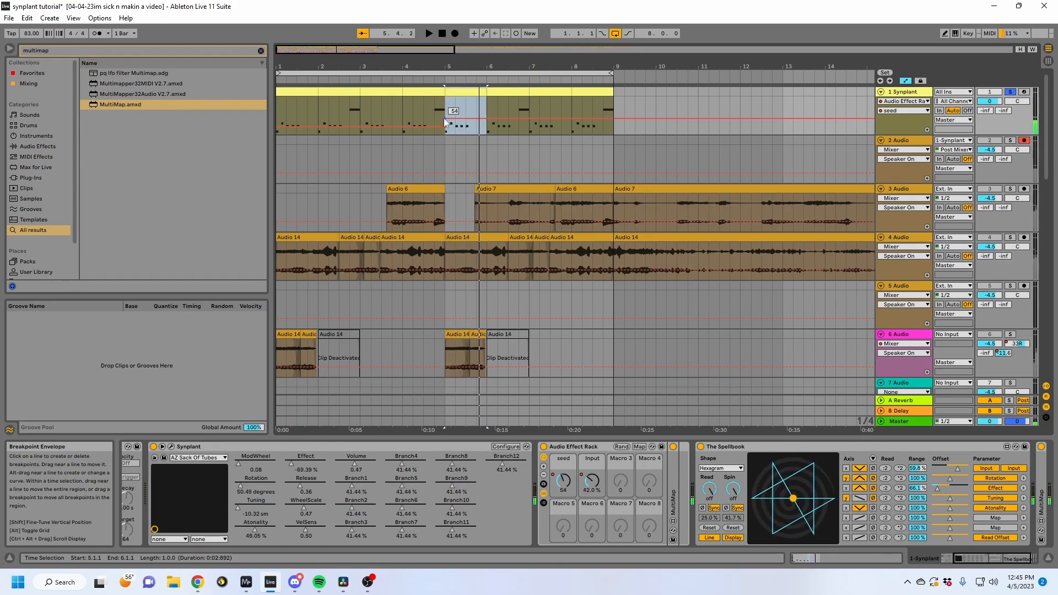
{"action": "left_click_drag", "start_coordinate": [445, 120], "coordinate": [445, 106]}
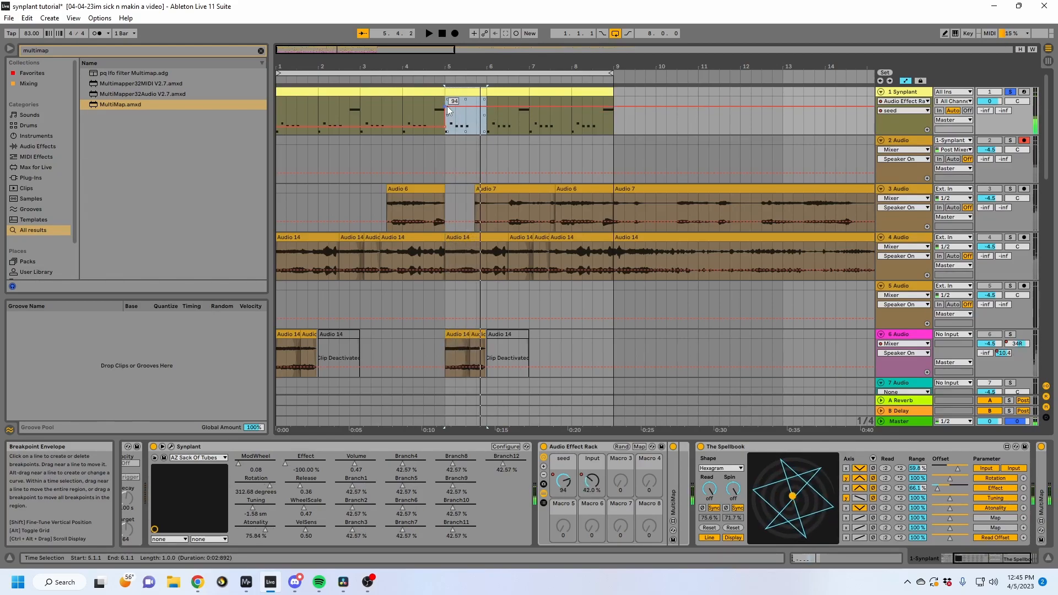
{"action": "left_click_drag", "start_coordinate": [447, 107], "coordinate": [447, 103]}
{"action": "key", "text": "space"}
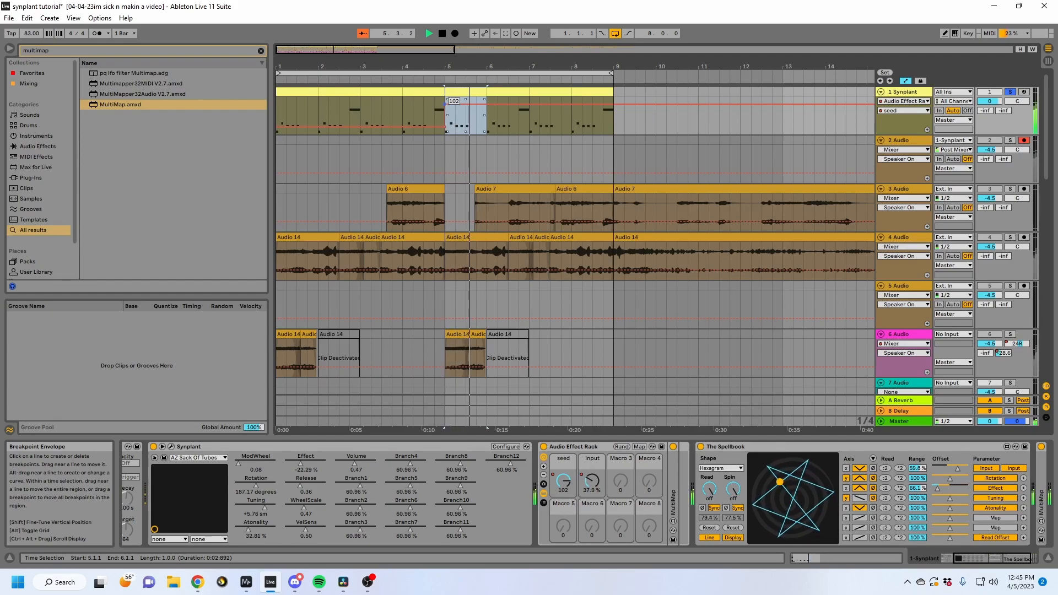
Step: Draw two short dips in the seed automation at 5.2.1 and 5.2.3 and audition them
{"action": "scroll", "coordinate": [451, 106], "scroll_direction": "up", "scroll_amount": 5}
{"action": "key", "text": "b"}
{"action": "left_click", "coordinate": [475, 113]}
{"action": "key", "text": "space"}
{"action": "key", "text": "space"}
{"action": "left_click", "coordinate": [573, 119]}
{"action": "key", "text": "space"}
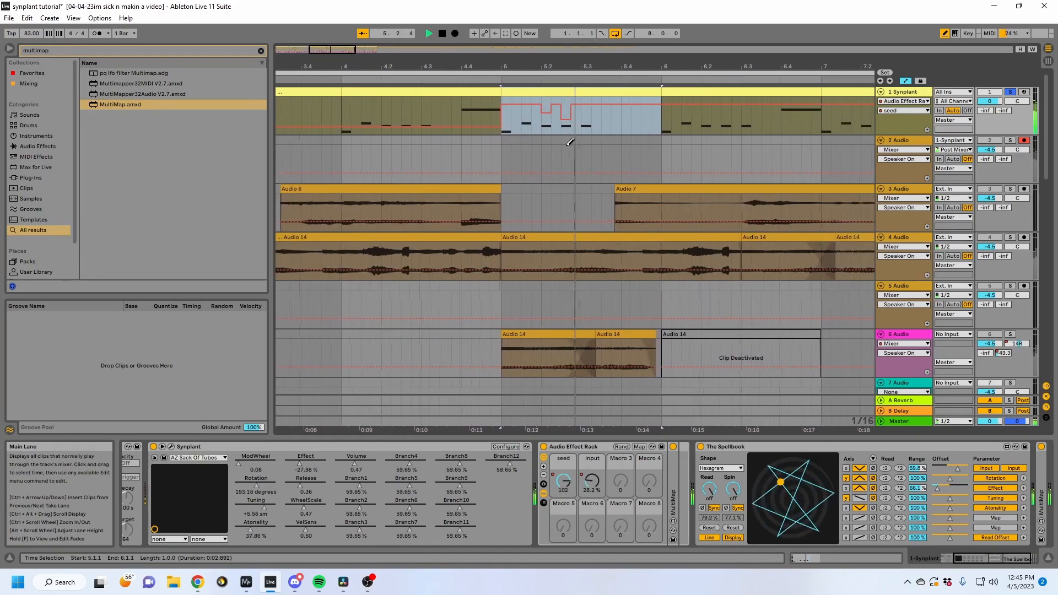
Step: Redraw the seed dips as one continuous low section from 5.2.1 to 5.2.4 and play it
{"action": "key", "text": "space"}
{"action": "left_click", "coordinate": [538, 125]}
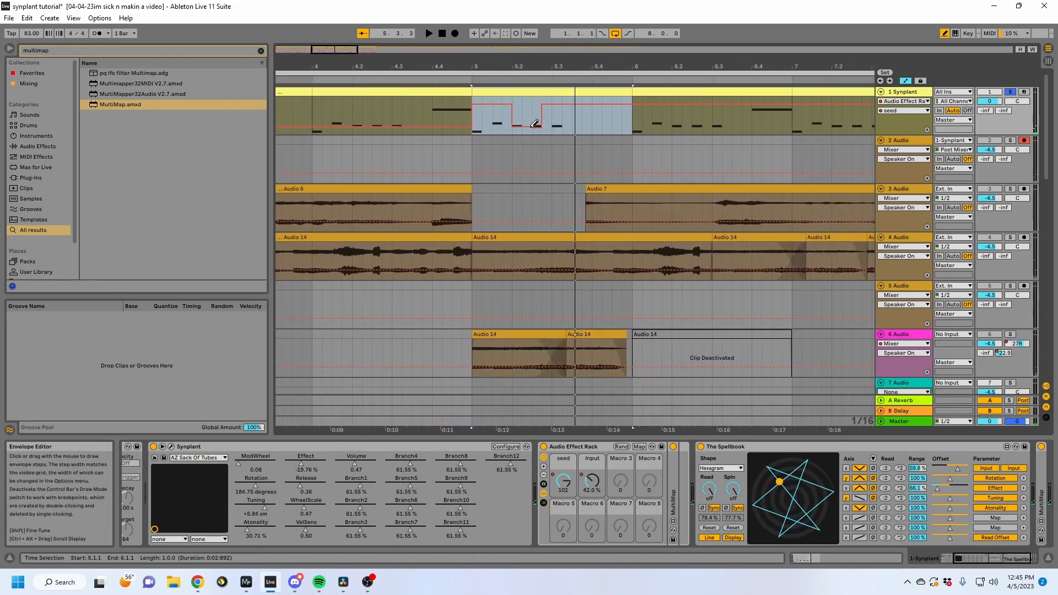
{"action": "key", "text": "space"}
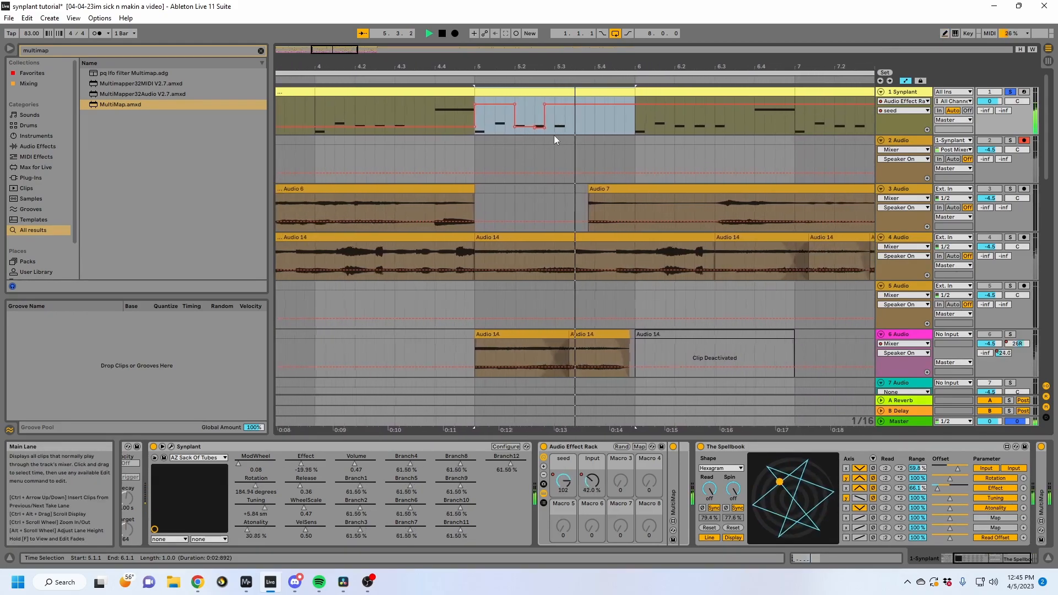
{"action": "key", "text": "space"}
Step: Try keeping the seed automation low after 5.2.4, audition it and undo the change
{"action": "left_click", "coordinate": [534, 105]}
{"action": "key", "text": "space"}
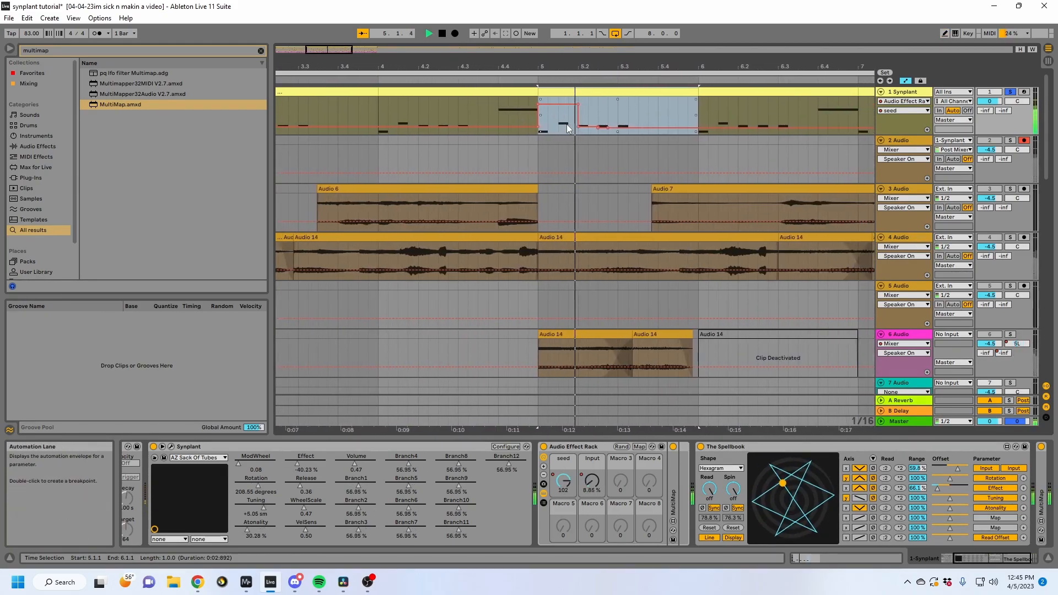
{"action": "key", "text": "space"}
{"action": "key", "text": "ctrl+z"}
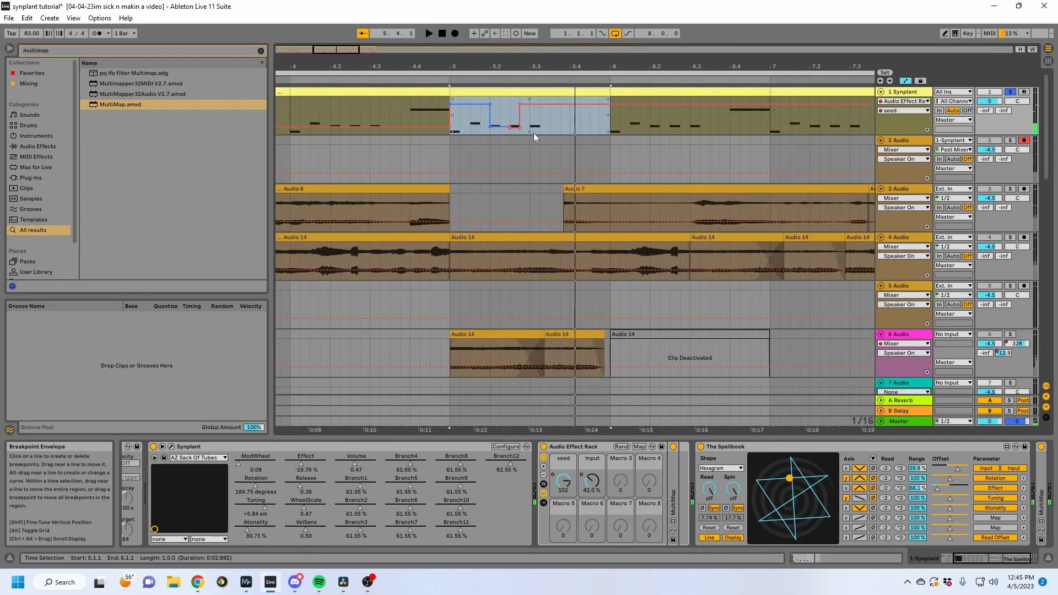
Step: Play the bar 5 seed change with all tracks unsoloed and compare it with bar 2
{"action": "key", "text": "space"}
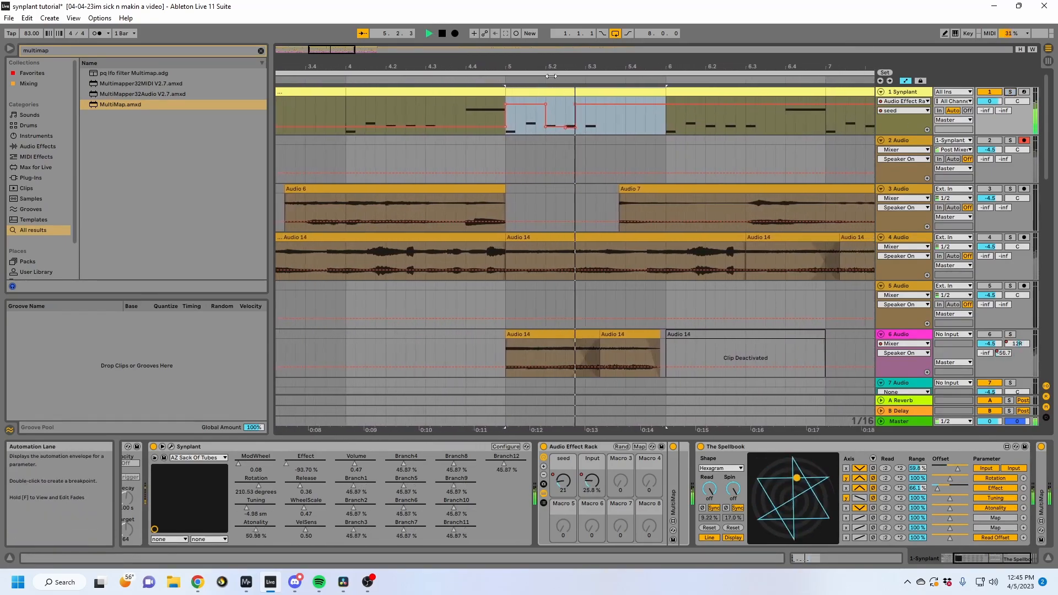
{"action": "left_click_drag", "start_coordinate": [540, 66], "coordinate": [564, 41]}
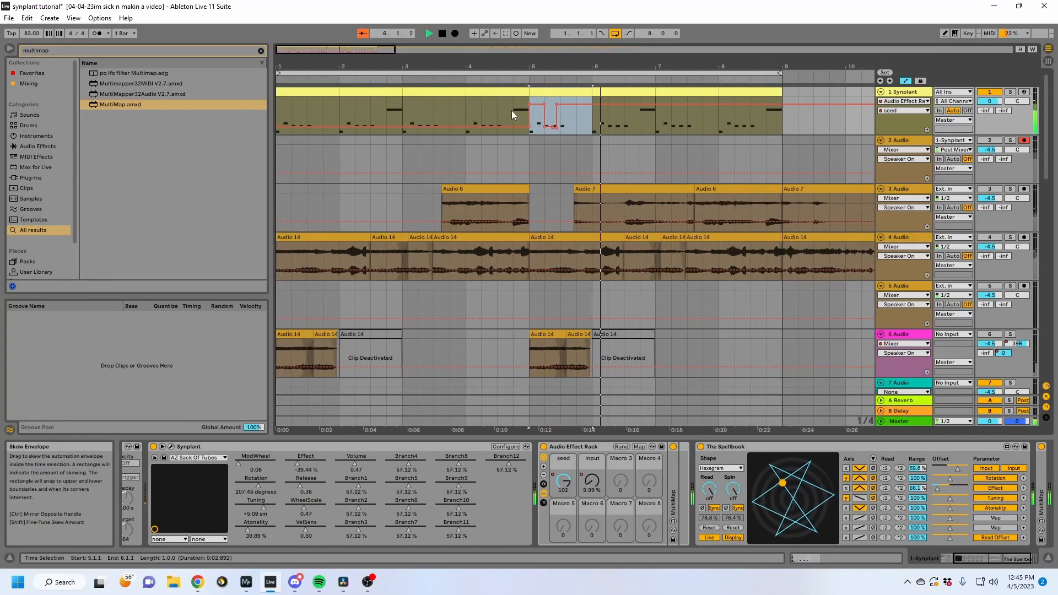
{"action": "left_click_drag", "start_coordinate": [421, 66], "coordinate": [392, 54]}
{"action": "left_click_drag", "start_coordinate": [328, 115], "coordinate": [379, 116]}
{"action": "key", "text": "space"}
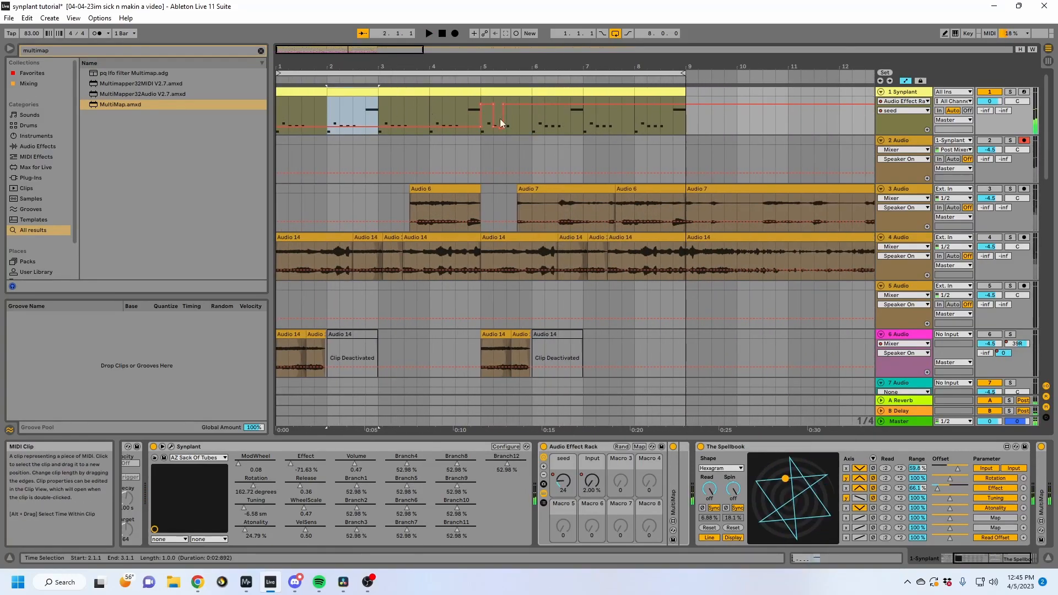
Step: Hide the automation, play the arrangement from 5.1.1 and show the Input macro's automation
{"action": "key", "text": "a"}
{"action": "left_click_drag", "start_coordinate": [534, 119], "coordinate": [582, 119]}
{"action": "left_click", "coordinate": [482, 119]}
{"action": "key", "text": "space"}
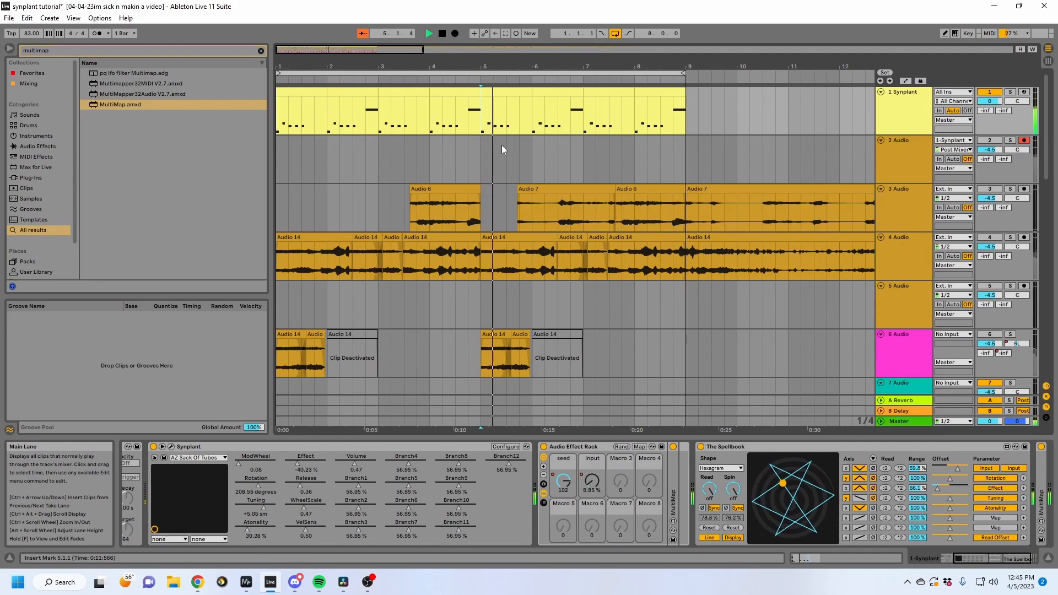
{"action": "key", "text": "a"}
{"action": "left_click", "coordinate": [593, 484]}
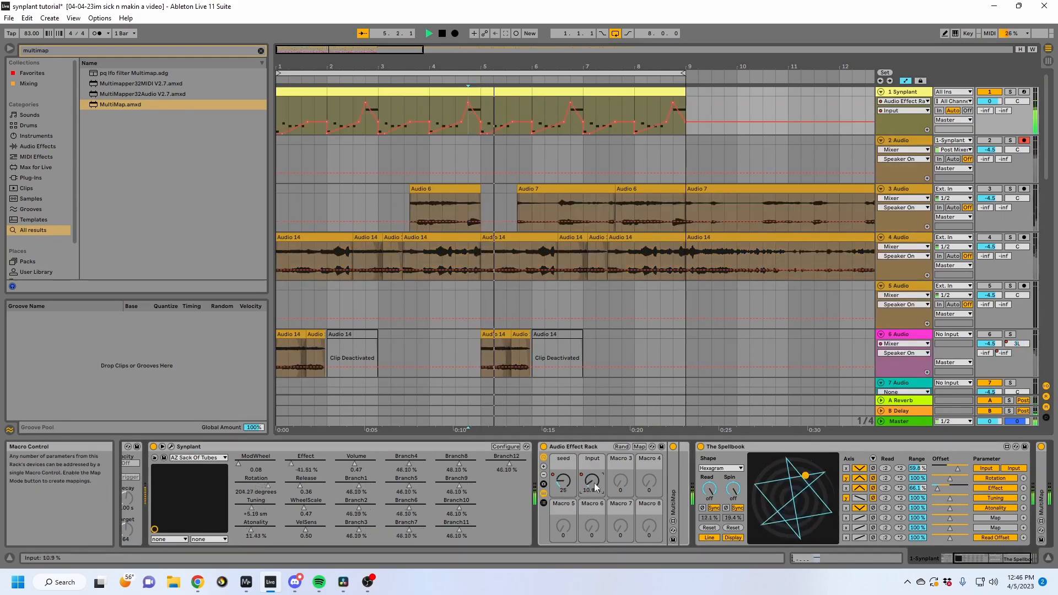
Step: Examine the Input automation around the bar 4 to bar 5 transition, then hide the automation
{"action": "left_click_drag", "start_coordinate": [481, 68], "coordinate": [472, 171]}
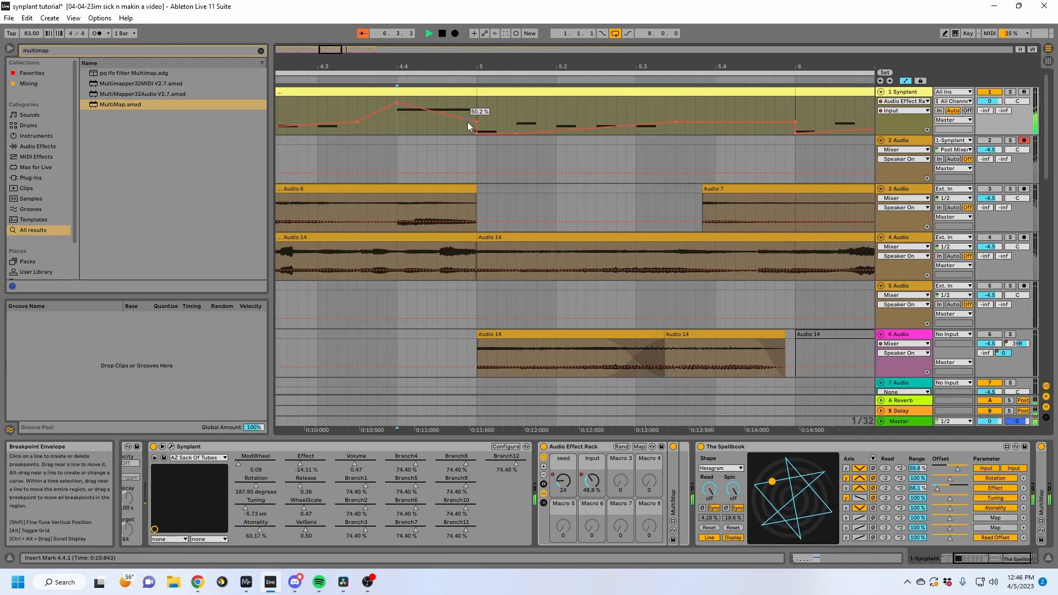
{"action": "left_click_drag", "start_coordinate": [536, 66], "coordinate": [529, 7]}
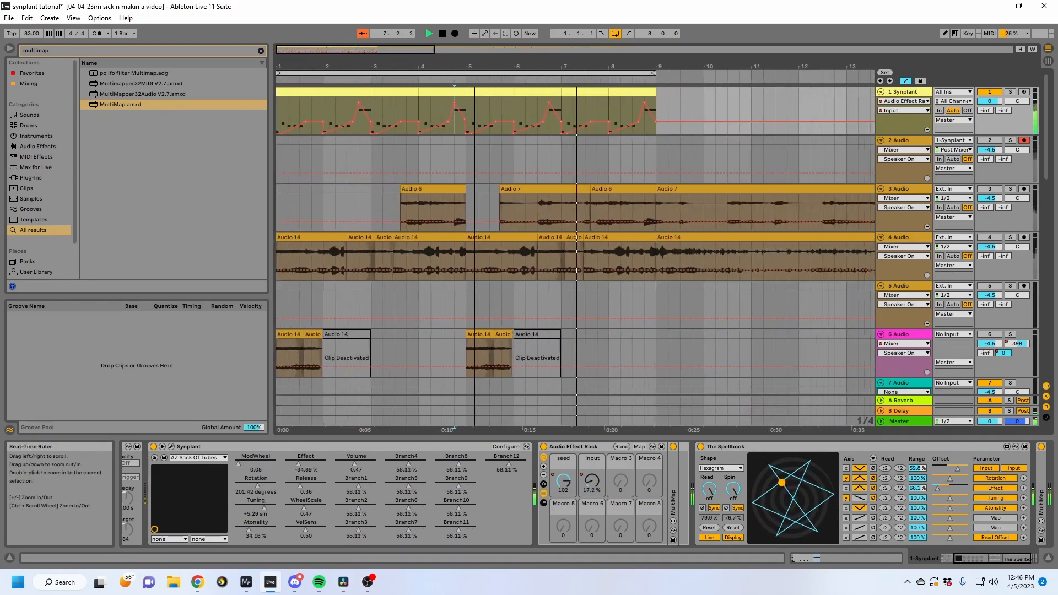
{"action": "key", "text": "a"}
Step: Show the Synplant track's seed automation and duplicate its 5.1.1 to 6.1.1 section onto bar 6
{"action": "left_click", "coordinate": [307, 94]}
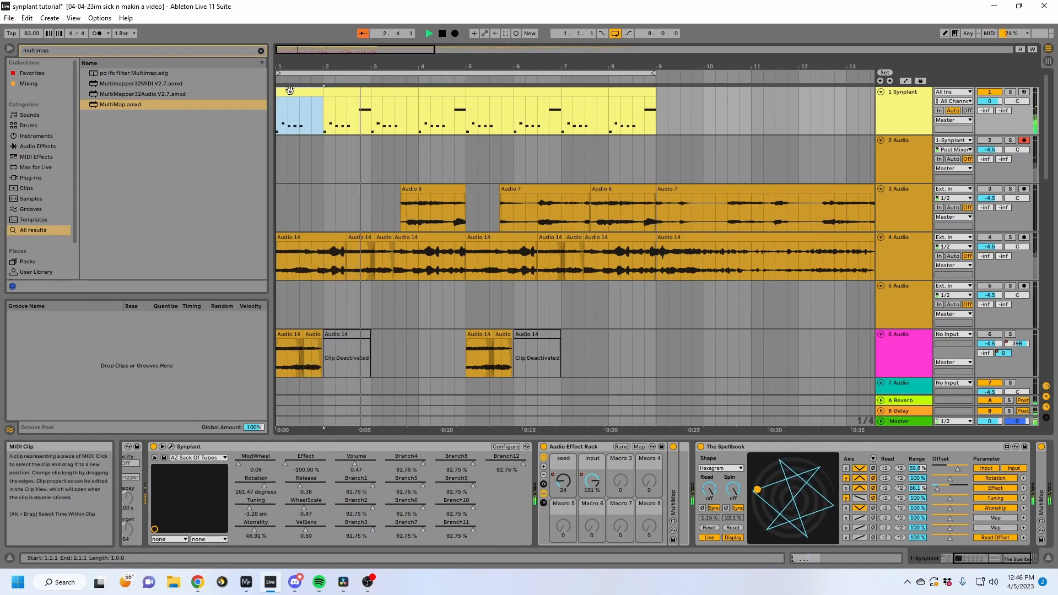
{"action": "left_click", "coordinate": [478, 96]}
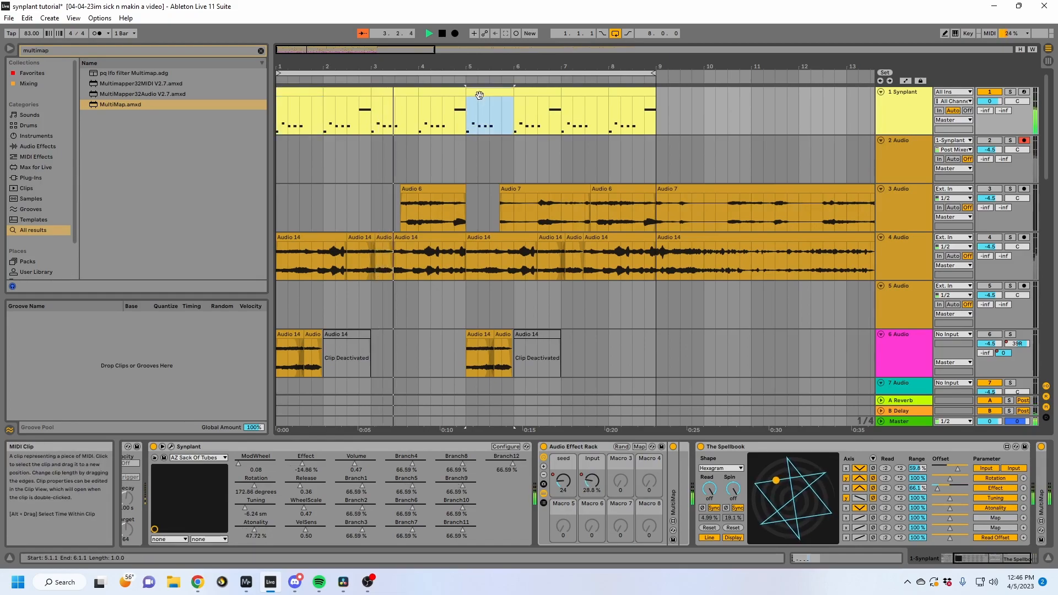
{"action": "left_click", "coordinate": [569, 479]}
{"action": "key", "text": "a"}
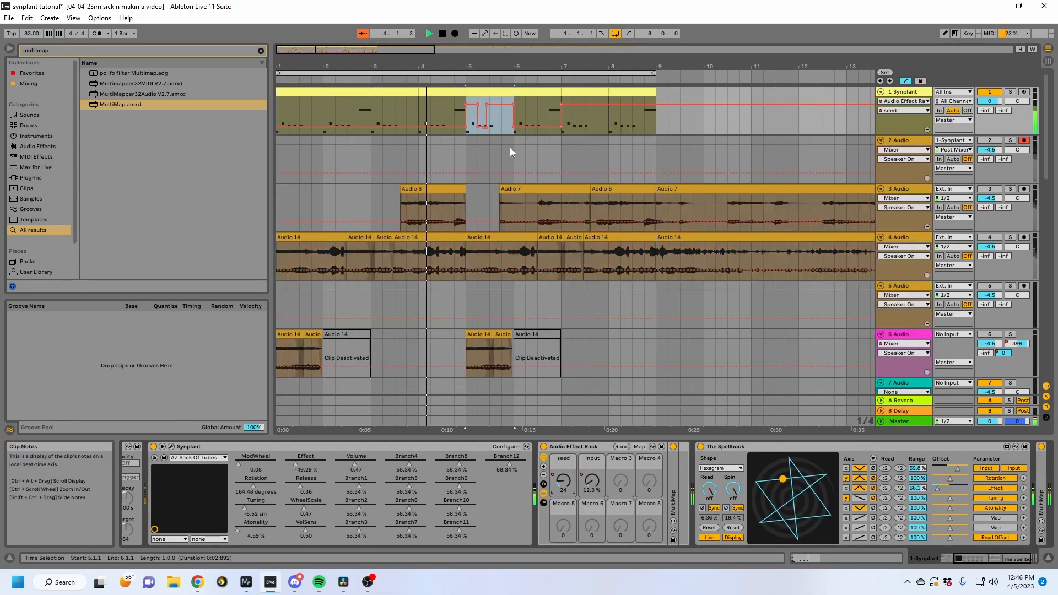
{"action": "left_click", "coordinate": [514, 127]}
{"action": "left_click_drag", "start_coordinate": [516, 113], "coordinate": [466, 117]}
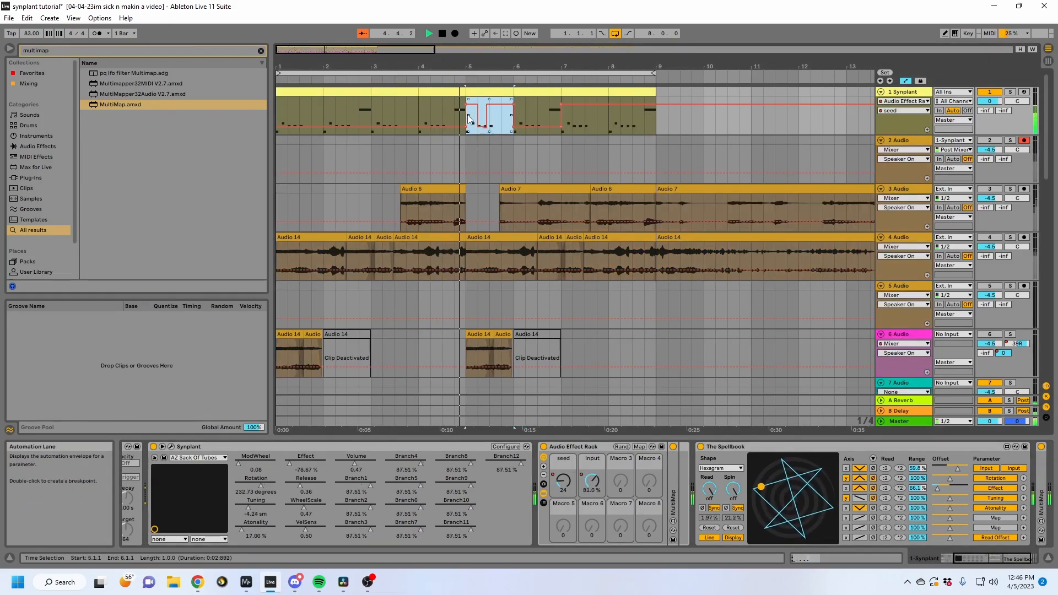
{"action": "key", "text": "ctrl+d"}
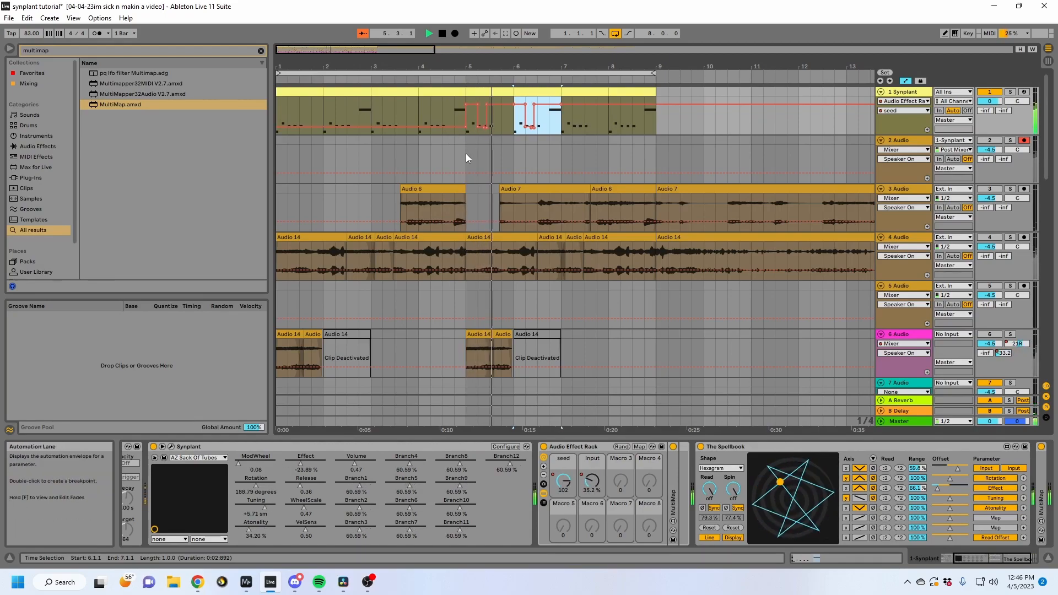
Step: Copy bar 1 of the Synplant clip with its automation over bar 5 and show the seed automation
{"action": "left_click", "coordinate": [296, 112]}
{"action": "key", "text": "a"}
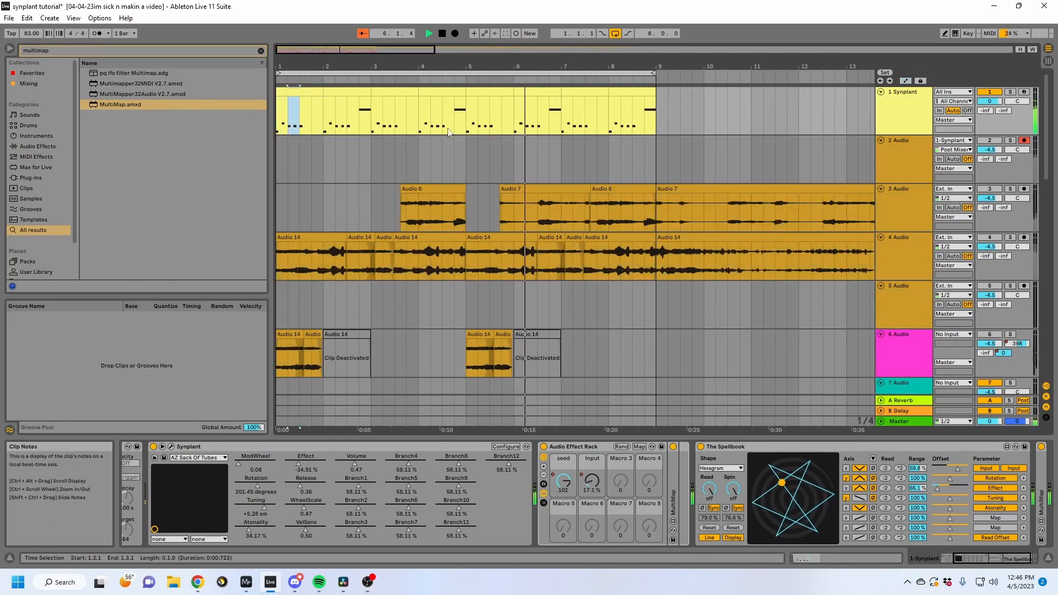
{"action": "left_click", "coordinate": [483, 121]}
{"action": "left_click", "coordinate": [466, 128]}
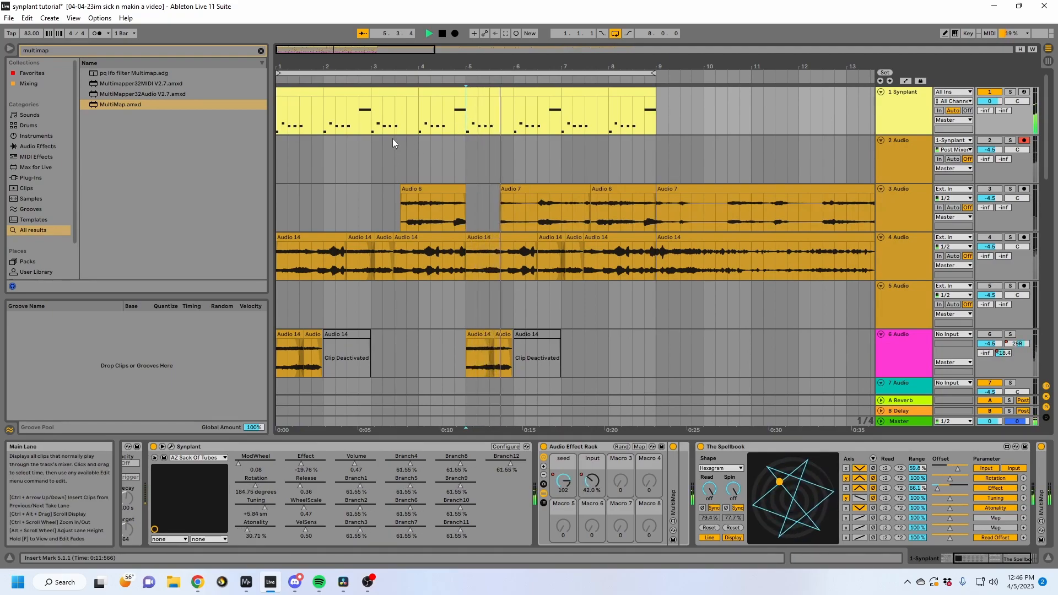
{"action": "left_click", "coordinate": [303, 128]}
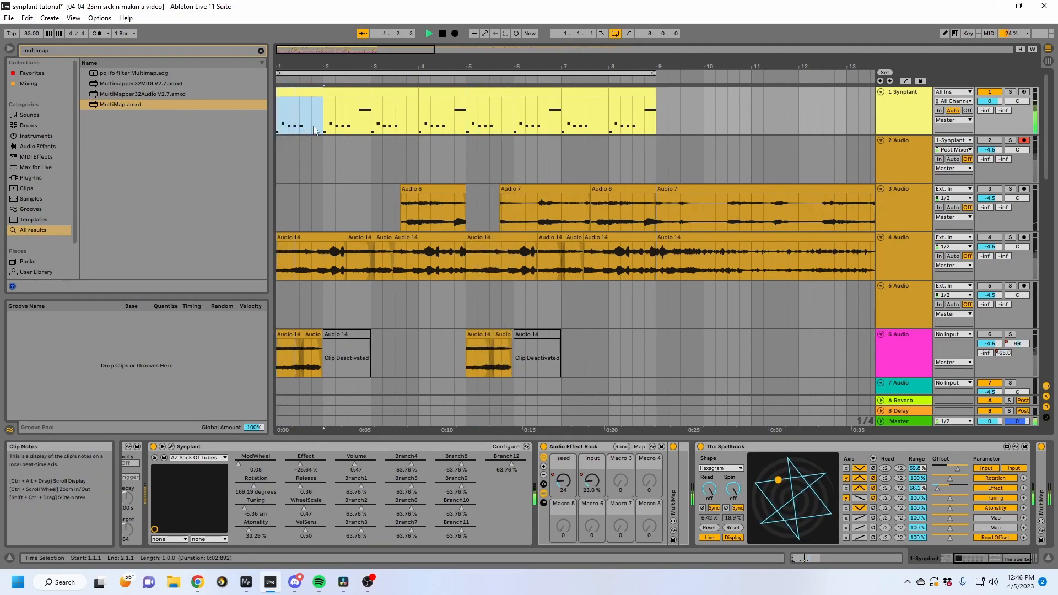
{"action": "left_click", "coordinate": [504, 128]}
{"action": "key", "text": "a"}
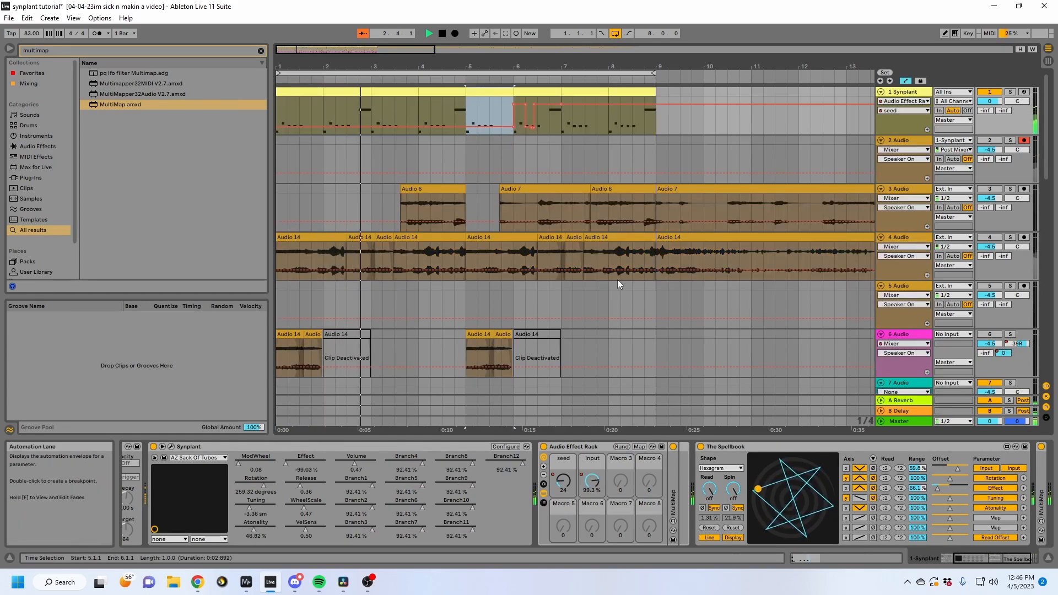
Step: Reshape the Input automation by raising the middle of bar 7 and pulling up a high peak in the first half of bar 8
{"action": "left_click", "coordinate": [591, 481]}
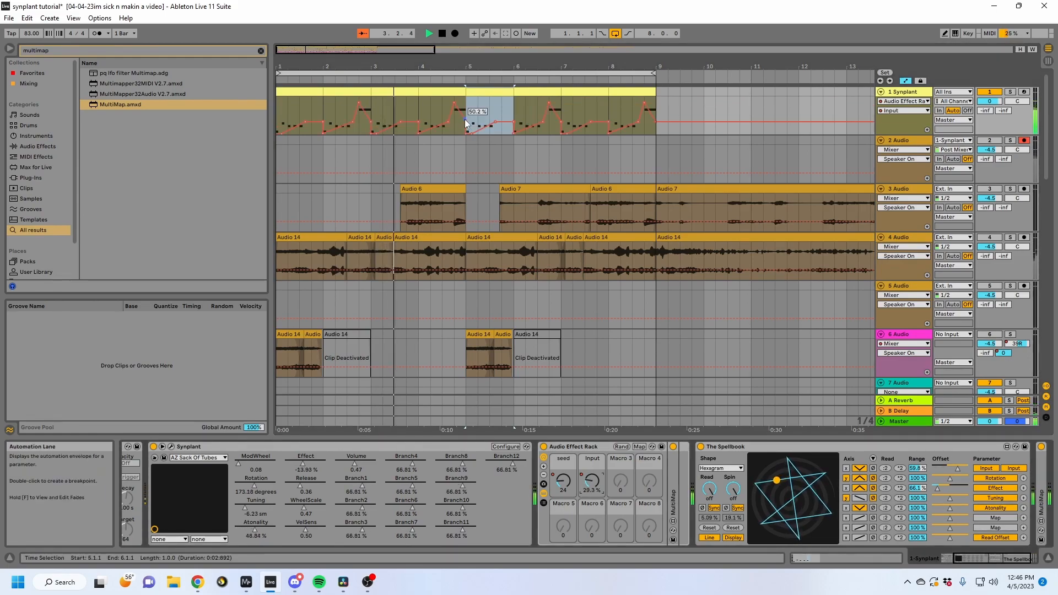
{"action": "left_click", "coordinate": [477, 119]}
{"action": "left_click_drag", "start_coordinate": [497, 123], "coordinate": [495, 118]}
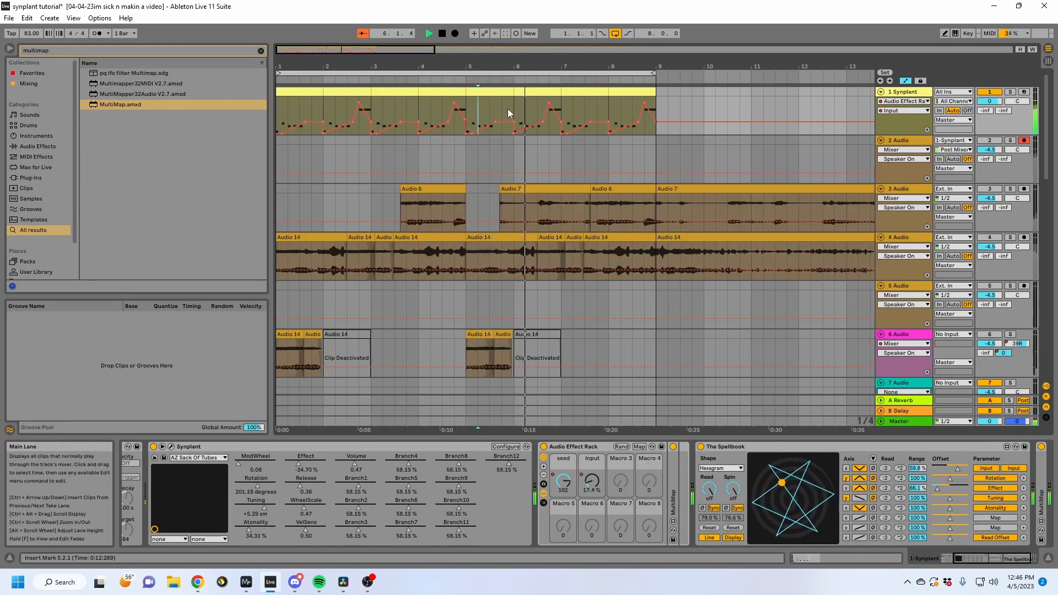
{"action": "left_click", "coordinate": [573, 111]}
{"action": "left_click", "coordinate": [584, 111]}
{"action": "left_click_drag", "start_coordinate": [627, 127], "coordinate": [628, 105]}
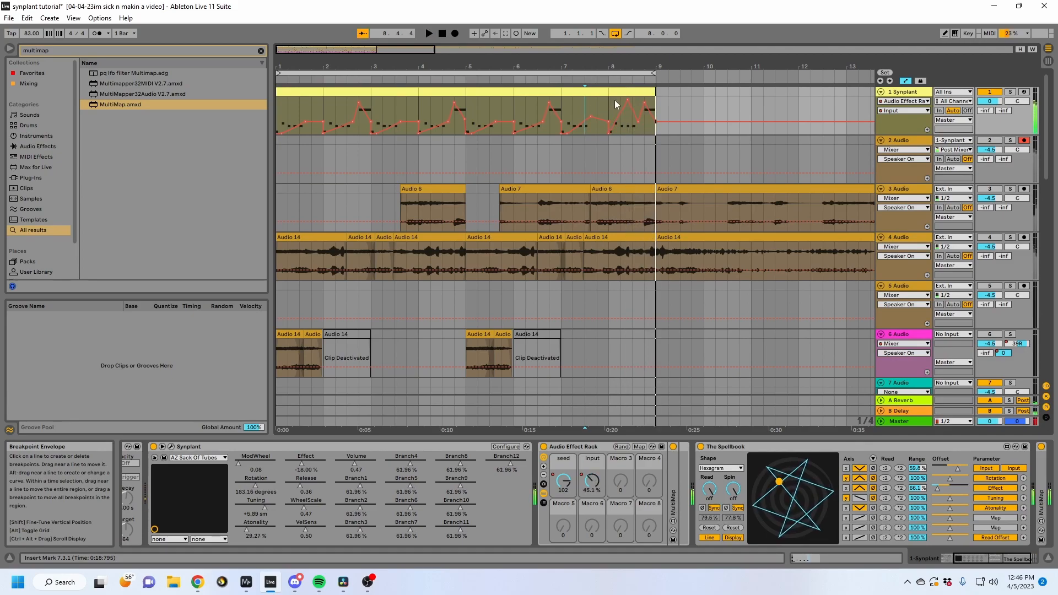
{"action": "left_click", "coordinate": [608, 108]}
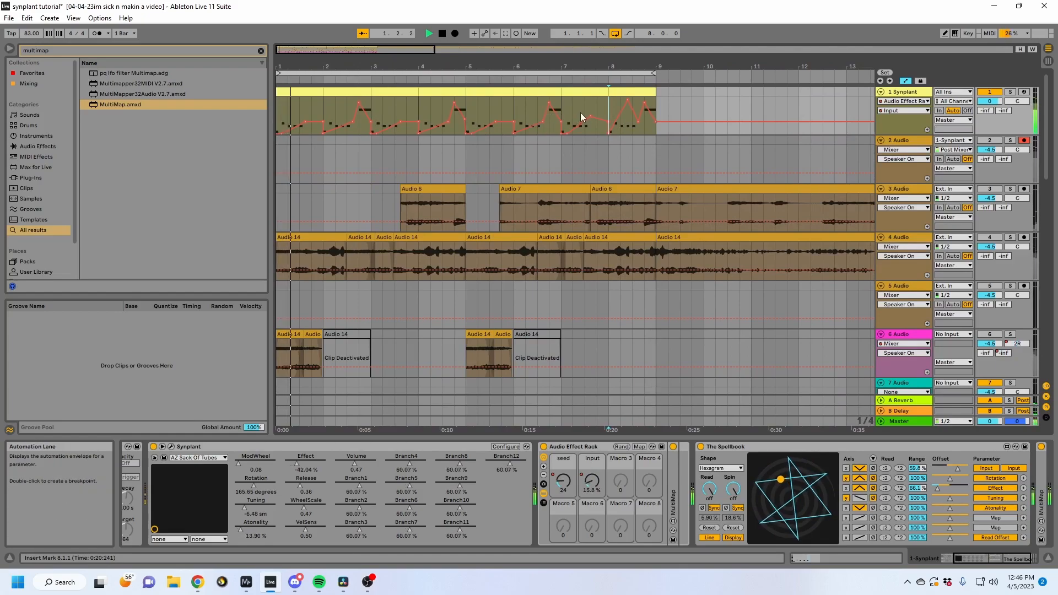
Step: Hide the automation, split track 12's Audio 14 clip at 3.3.1, and play its second half soloed
{"action": "key", "text": "a"}
{"action": "scroll", "coordinate": [508, 134], "scroll_direction": "down", "scroll_amount": 10}
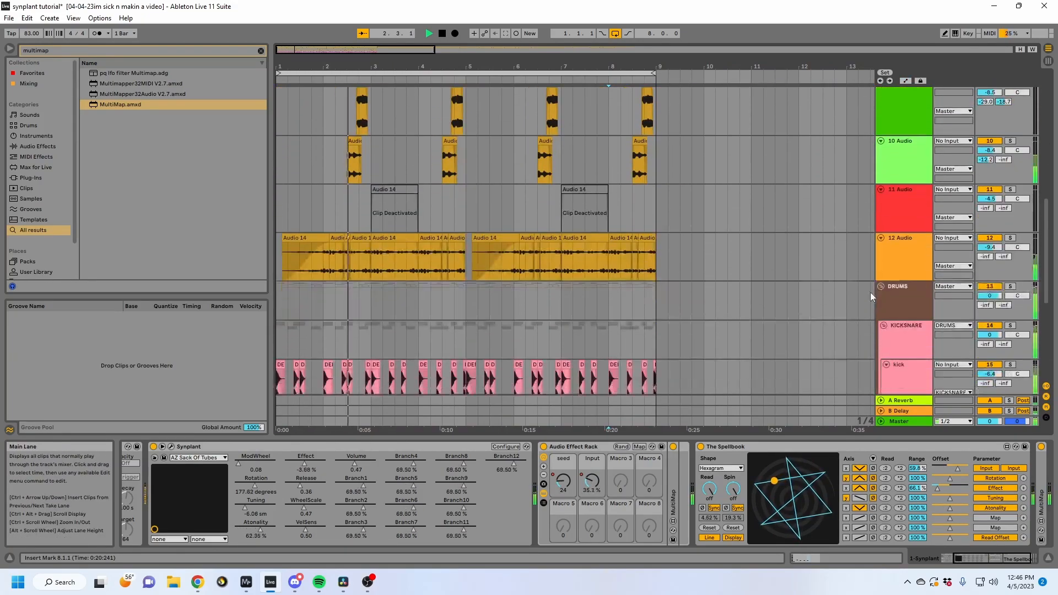
{"action": "left_click", "coordinate": [901, 270]}
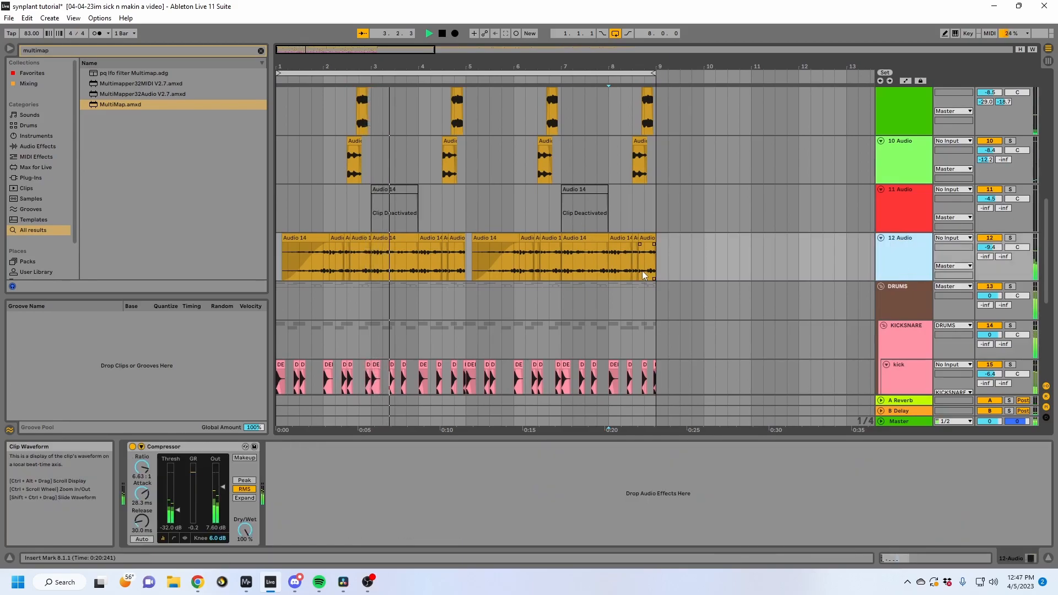
{"action": "left_click_drag", "start_coordinate": [372, 251], "coordinate": [394, 255]}
{"action": "left_click", "coordinate": [1009, 238]}
{"action": "key", "text": "space"}
{"action": "key", "text": "space"}
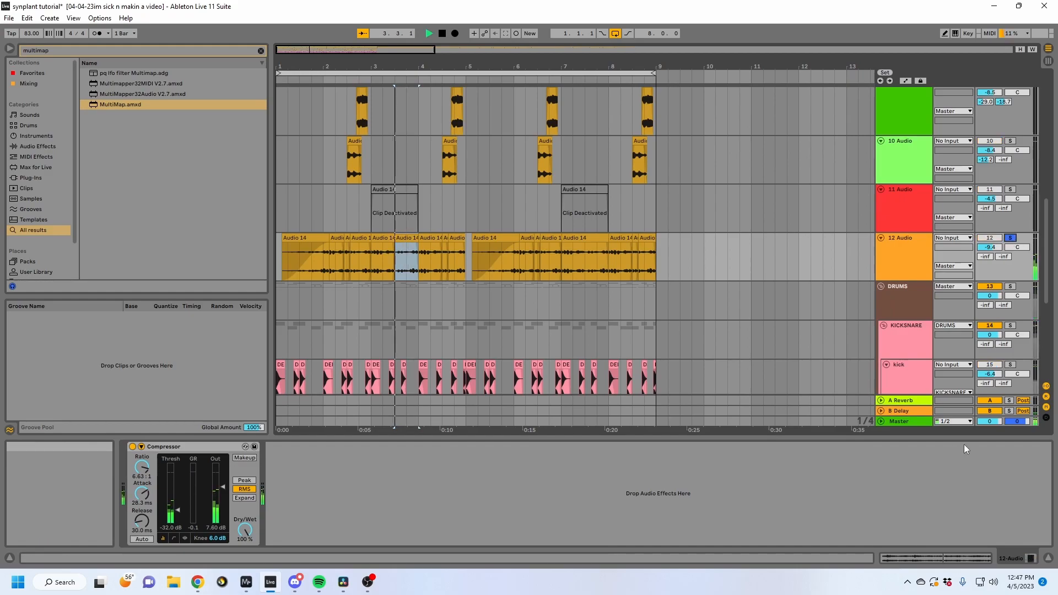
Step: Open the split slice's clip settings, halve its segment BPM to 41.50 and audition it
{"action": "left_click", "coordinate": [930, 558]}
{"action": "key", "text": "space"}
{"action": "left_click", "coordinate": [155, 482]}
{"action": "key", "text": "space"}
{"action": "left_click", "coordinate": [149, 453]}
{"action": "left_click", "coordinate": [146, 503]}
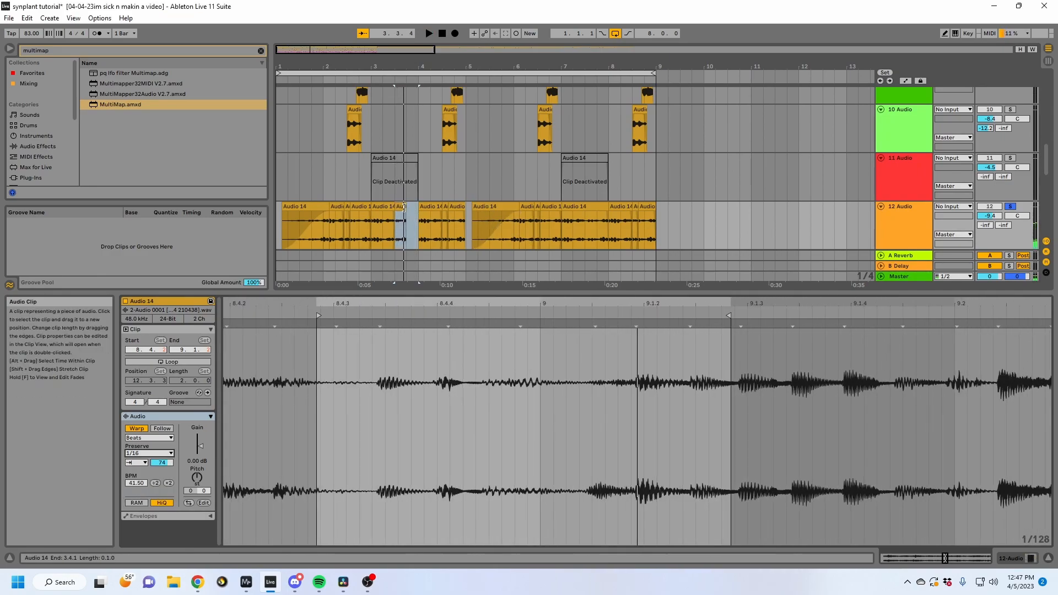
{"action": "key", "text": "space"}
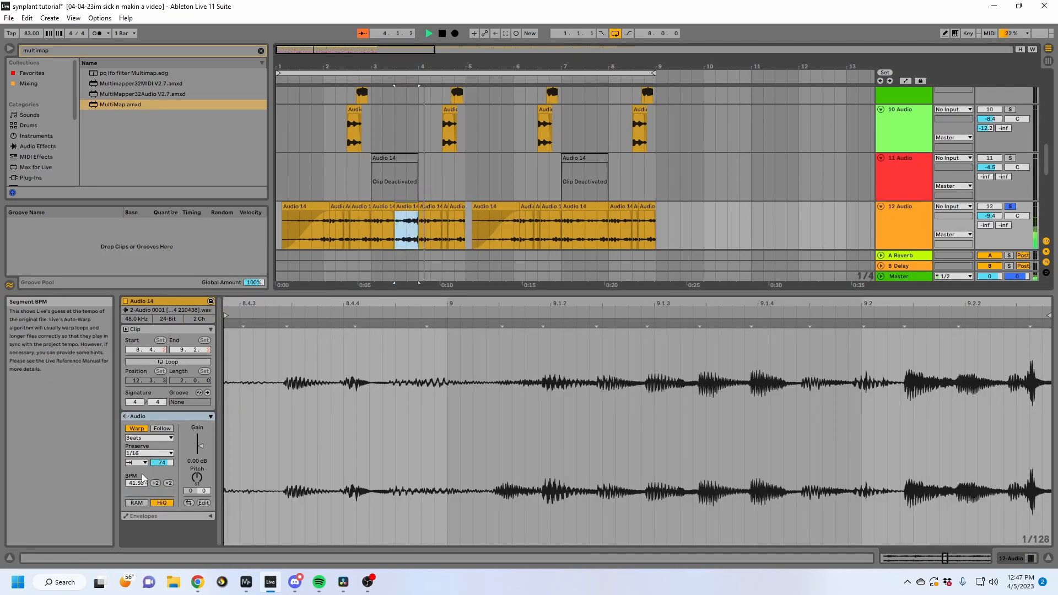
Step: Set the slice's Beats warp to preserve 1/32 with an envelope of 38 and transpose it by -12 semitones
{"action": "key", "text": "space"}
{"action": "left_click_drag", "start_coordinate": [161, 465], "coordinate": [162, 485]}
{"action": "key", "text": "space"}
{"action": "left_click", "coordinate": [148, 453]}
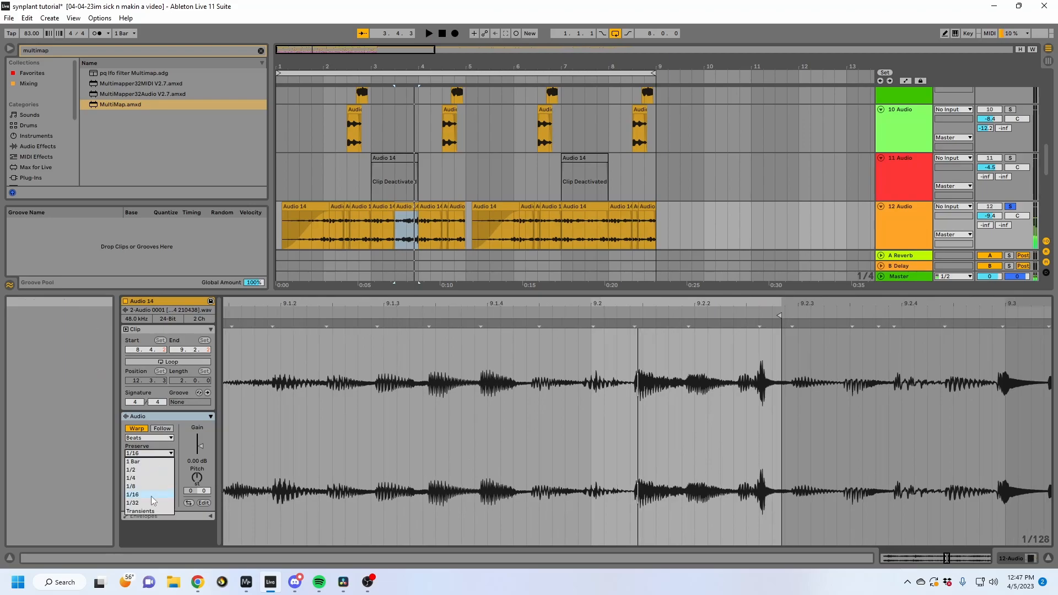
{"action": "left_click", "coordinate": [153, 494]}
{"action": "left_click_drag", "start_coordinate": [189, 481], "coordinate": [189, 462]}
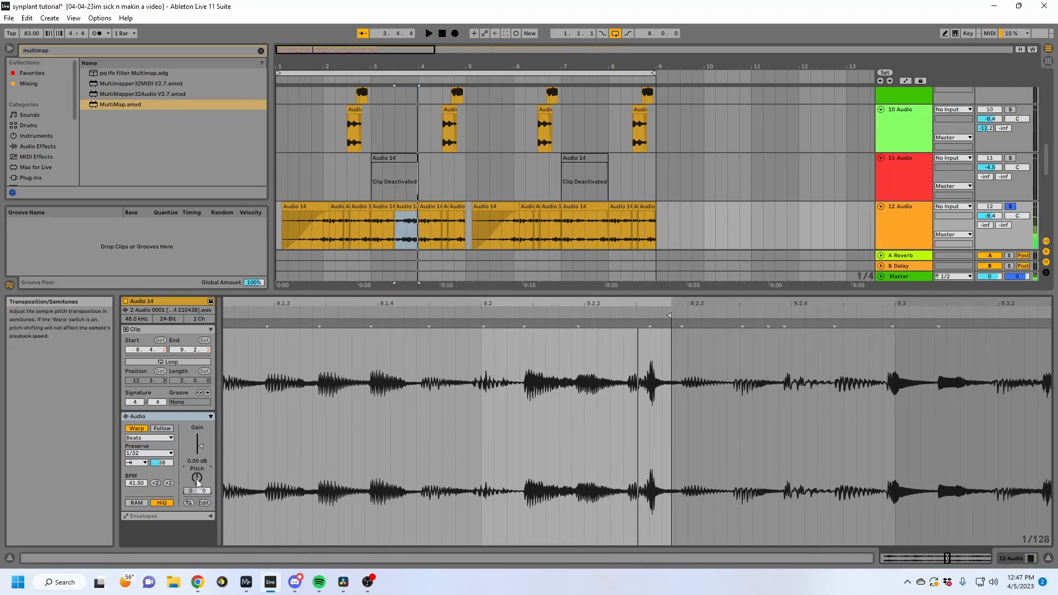
Step: Unsolo track 12 and copy the pitched-down slice over 7.3.1 to 8.1.1 on the same track
{"action": "left_click", "coordinate": [1010, 207]}
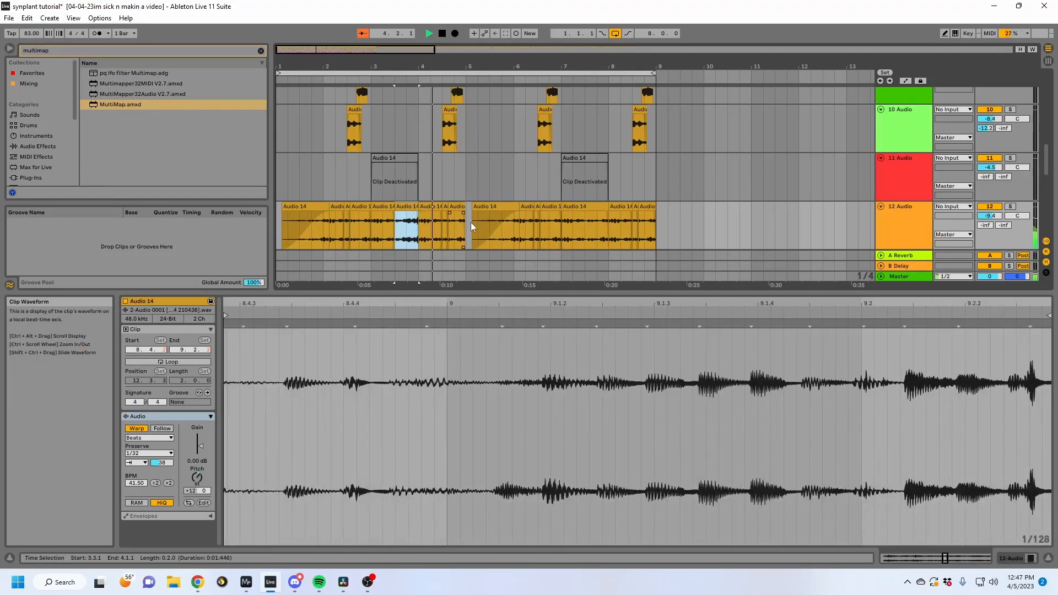
{"action": "left_click", "coordinate": [538, 236]}
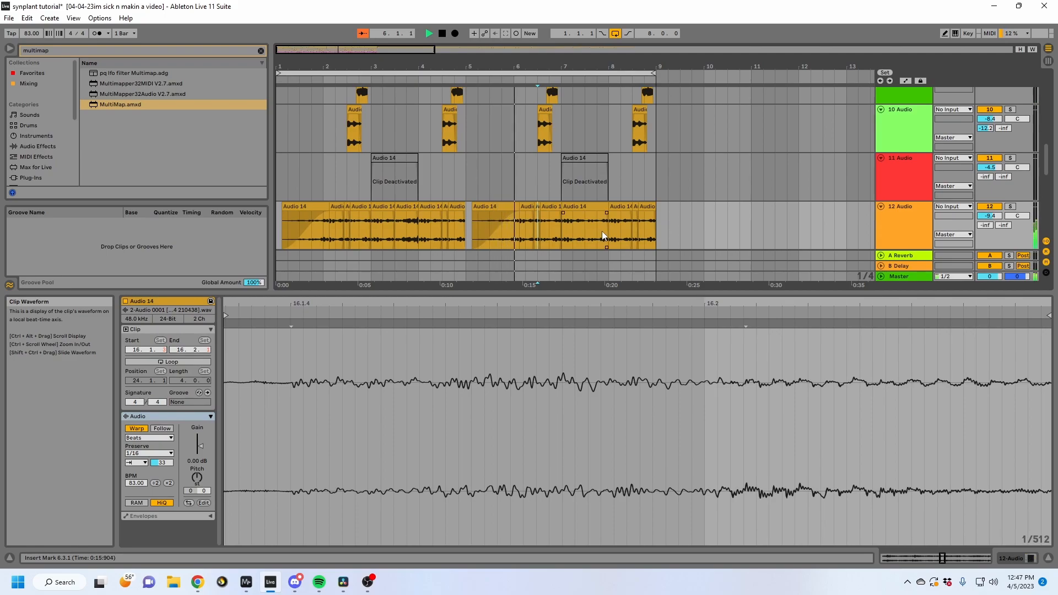
{"action": "left_click", "coordinate": [541, 234]}
{"action": "left_click", "coordinate": [563, 236]}
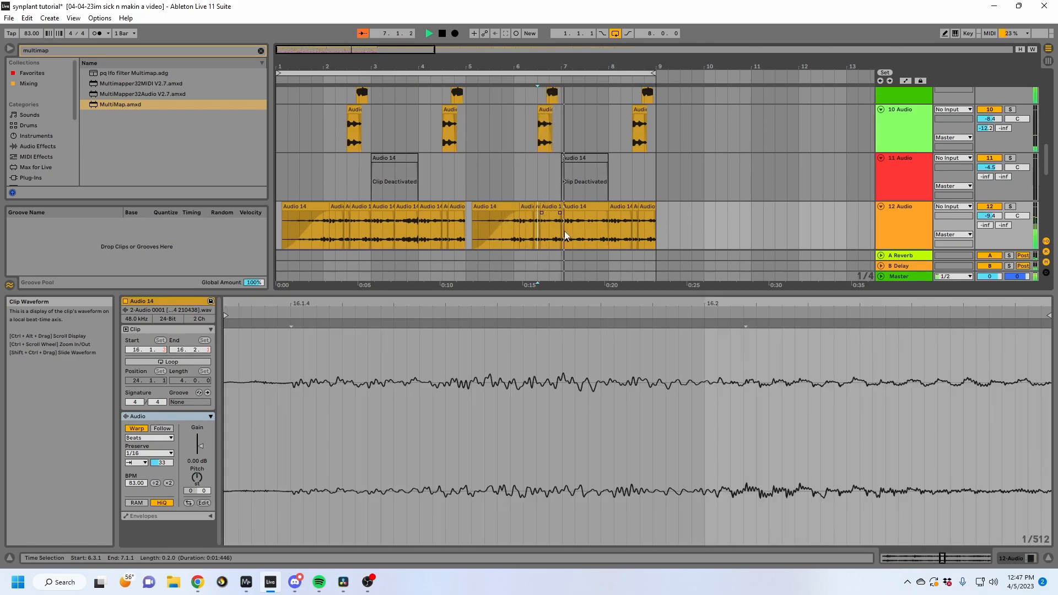
{"action": "left_click", "coordinate": [583, 229]}
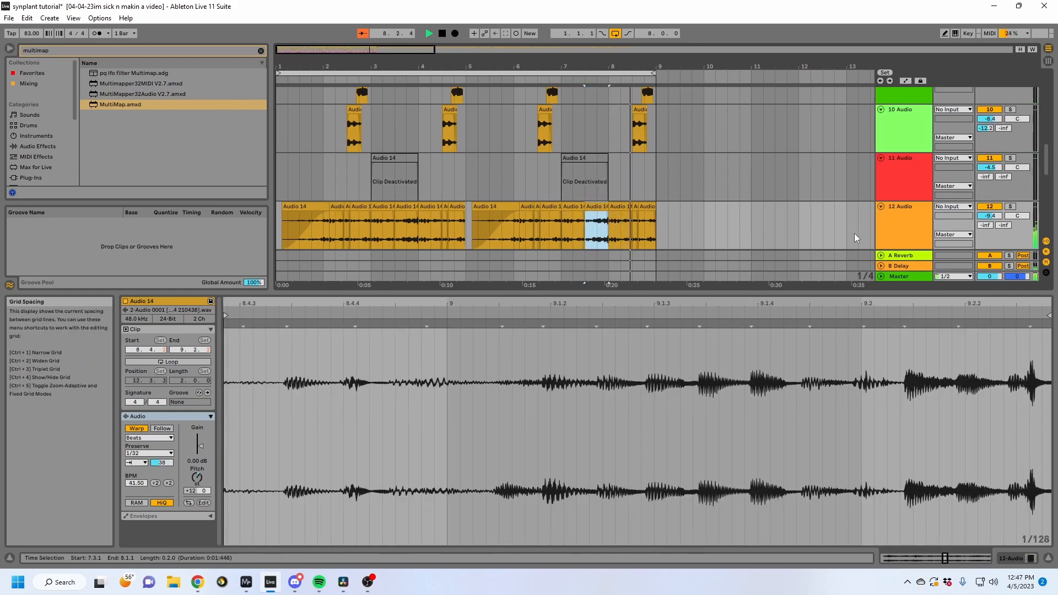
Step: Select everything within the eight-bar loop and view the Master track's device chain
{"action": "scroll", "coordinate": [659, 241], "scroll_direction": "up", "scroll_amount": 2}
{"action": "scroll", "coordinate": [657, 241], "scroll_direction": "up", "scroll_amount": 5}
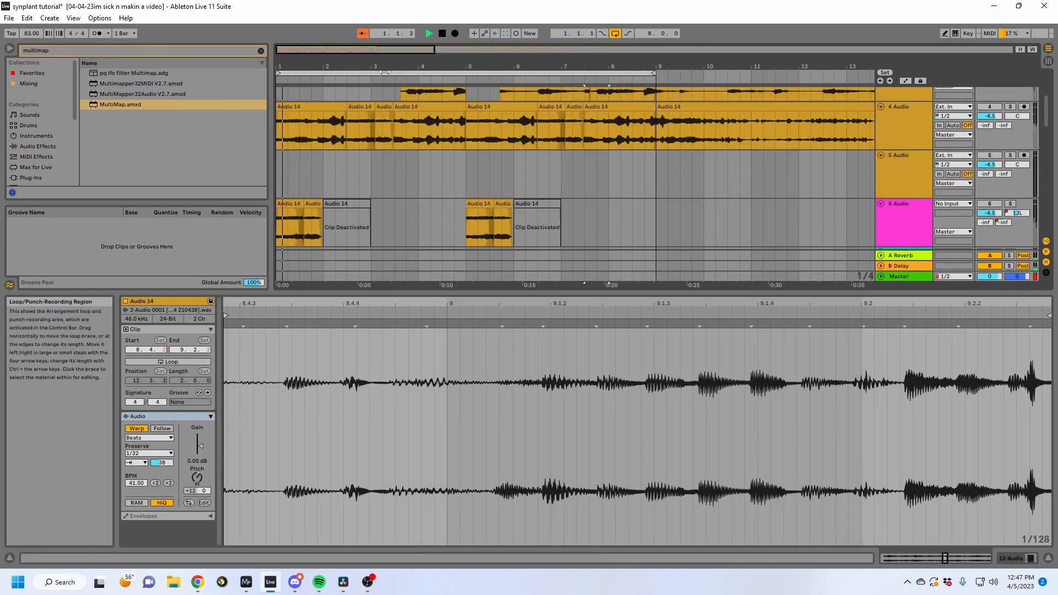
{"action": "left_click", "coordinate": [413, 74]}
{"action": "scroll", "coordinate": [403, 144], "scroll_direction": "up", "scroll_amount": 2}
{"action": "scroll", "coordinate": [403, 142], "scroll_direction": "up", "scroll_amount": 2}
{"action": "left_click", "coordinate": [911, 276]}
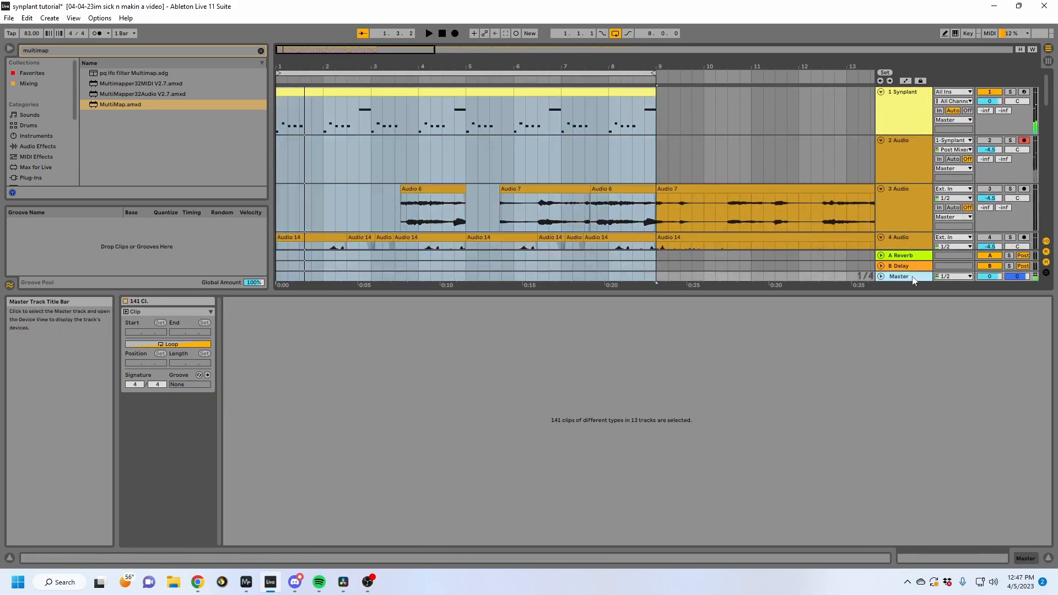
{"action": "left_click", "coordinate": [1026, 557]}
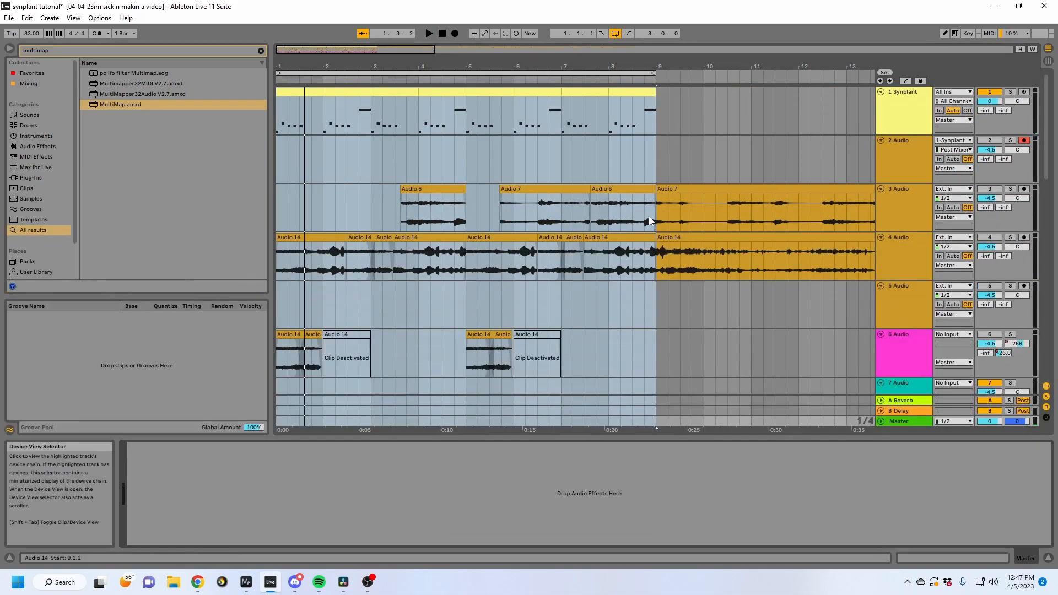
Step: Examine the Synplant track's device chain, looking at the Spellbook and Synplant devices in turn
{"action": "left_click", "coordinate": [562, 128]}
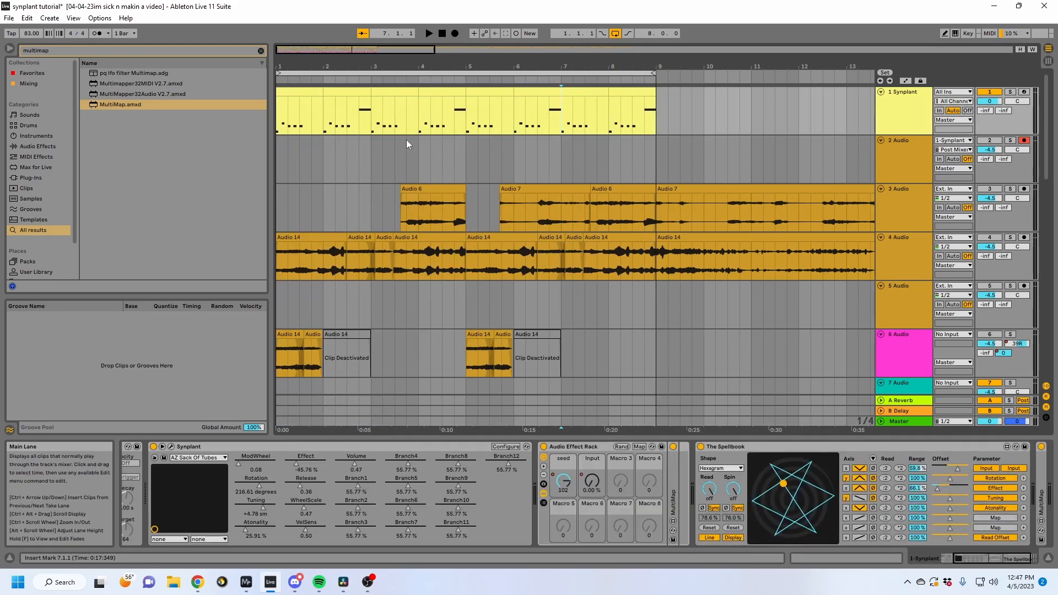
{"action": "left_click", "coordinate": [748, 447]}
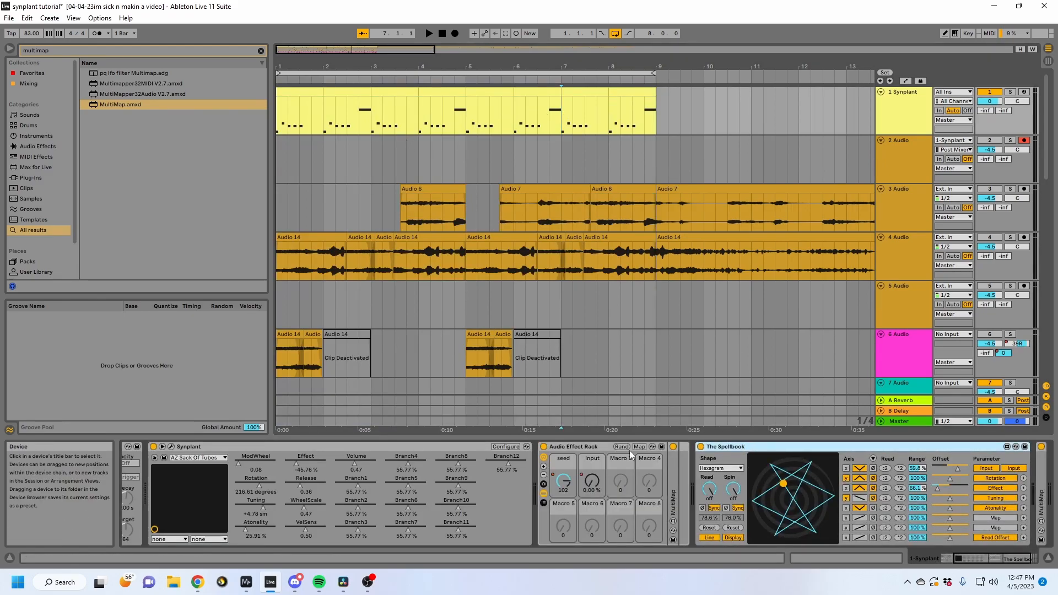
{"action": "key", "text": "Right"}
{"action": "key", "text": "Right"}
{"action": "key", "text": "Right"}
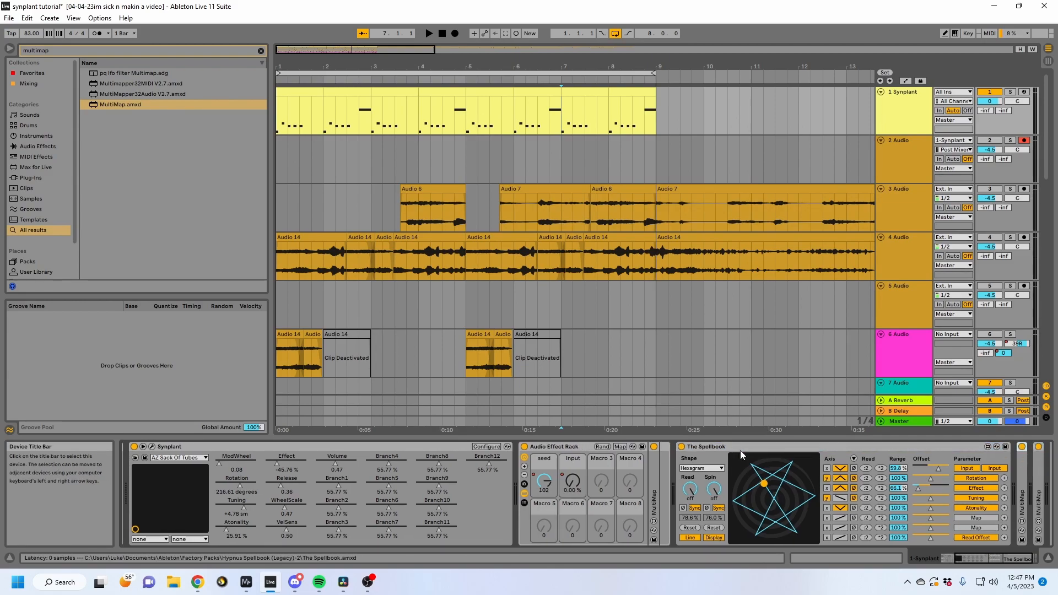
{"action": "left_click", "coordinate": [739, 451]}
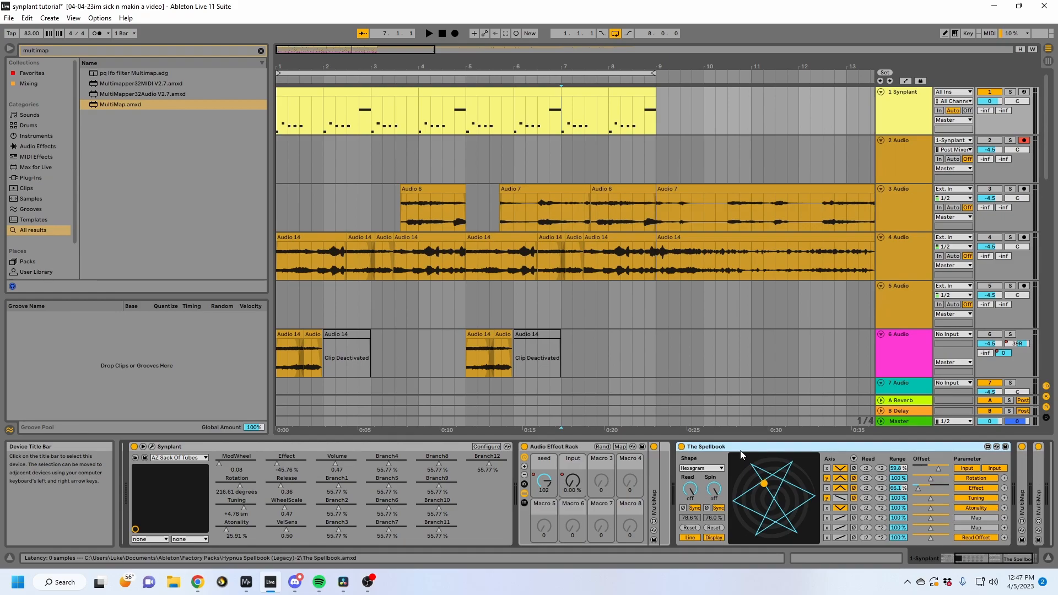
{"action": "left_click", "coordinate": [455, 450]}
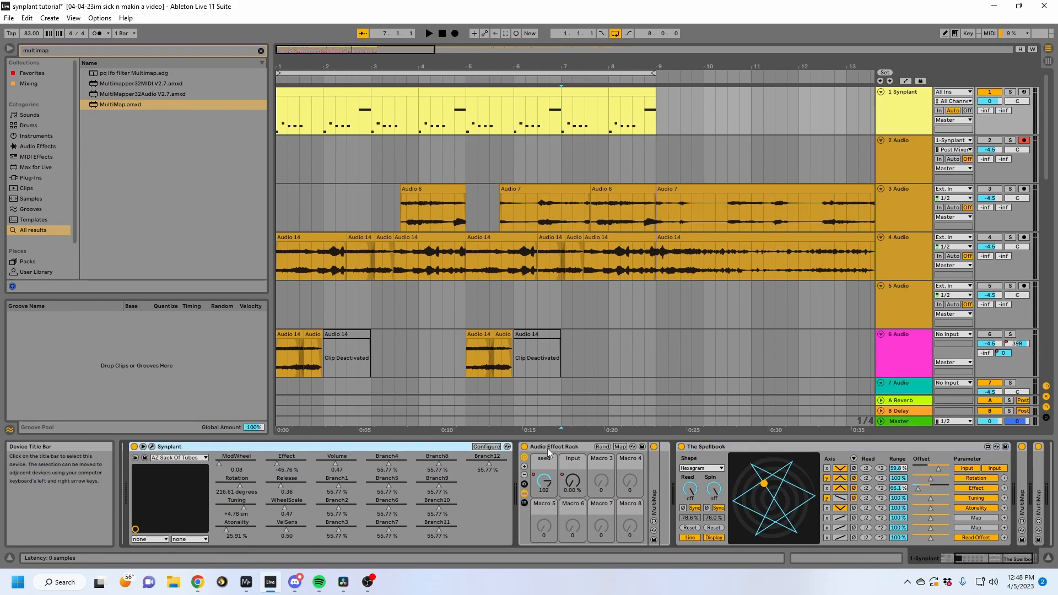